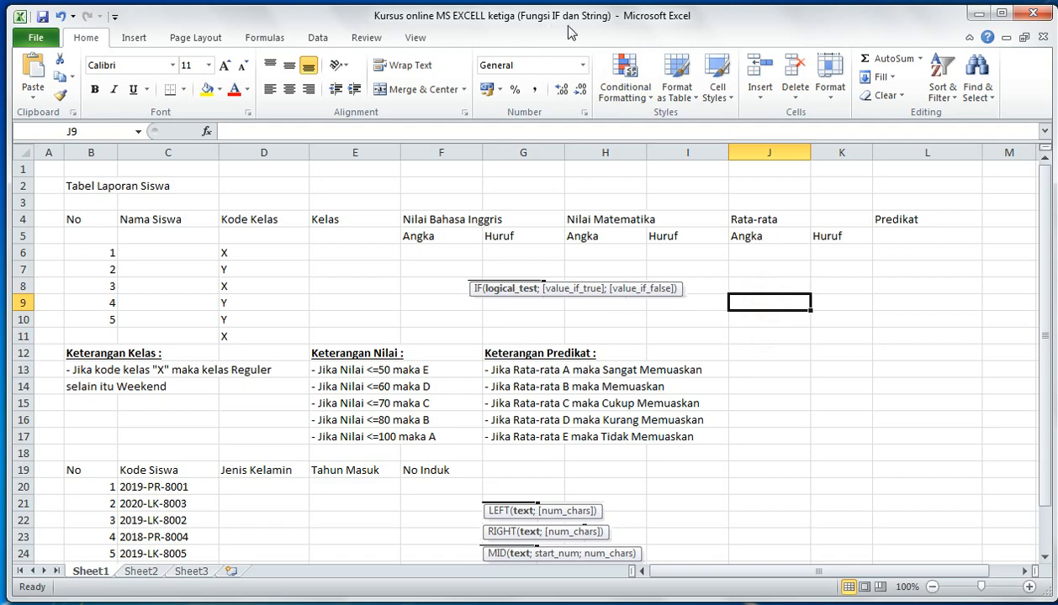
Step: Review the report table and the IF, LEFT, RIGHT and MID syntax notes, dismissing the Windows color scheme prompt
{"action": "left_click", "coordinate": [732, 255]}
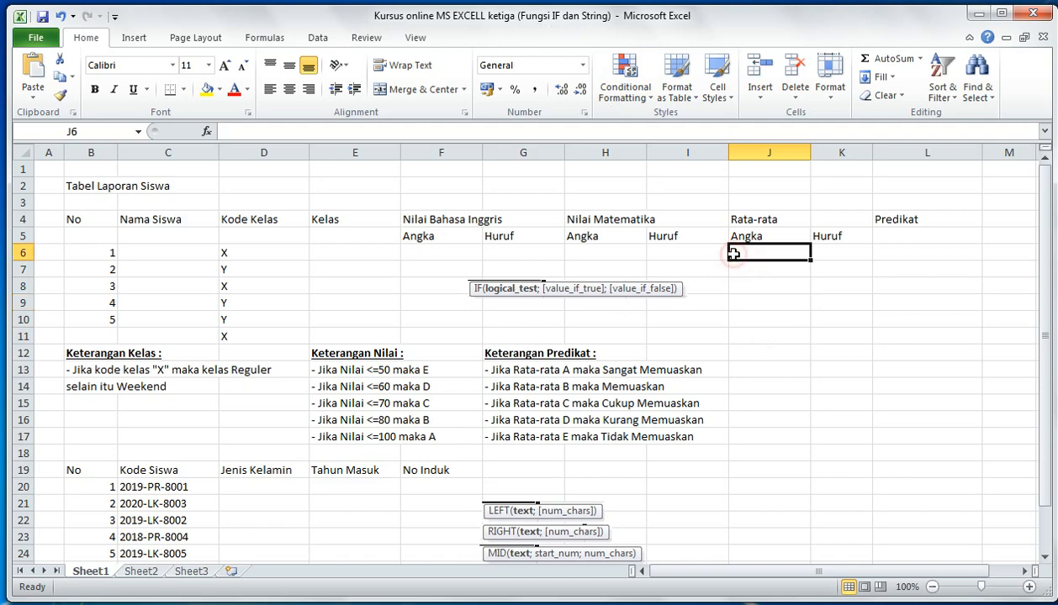
{"action": "left_click", "coordinate": [768, 296]}
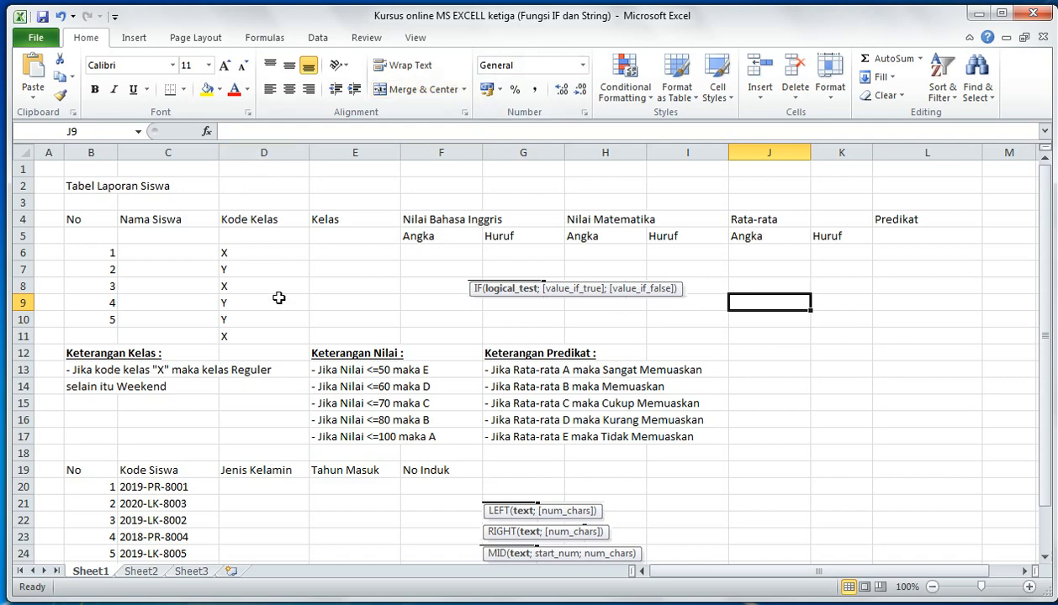
{"action": "left_click", "coordinate": [273, 271]}
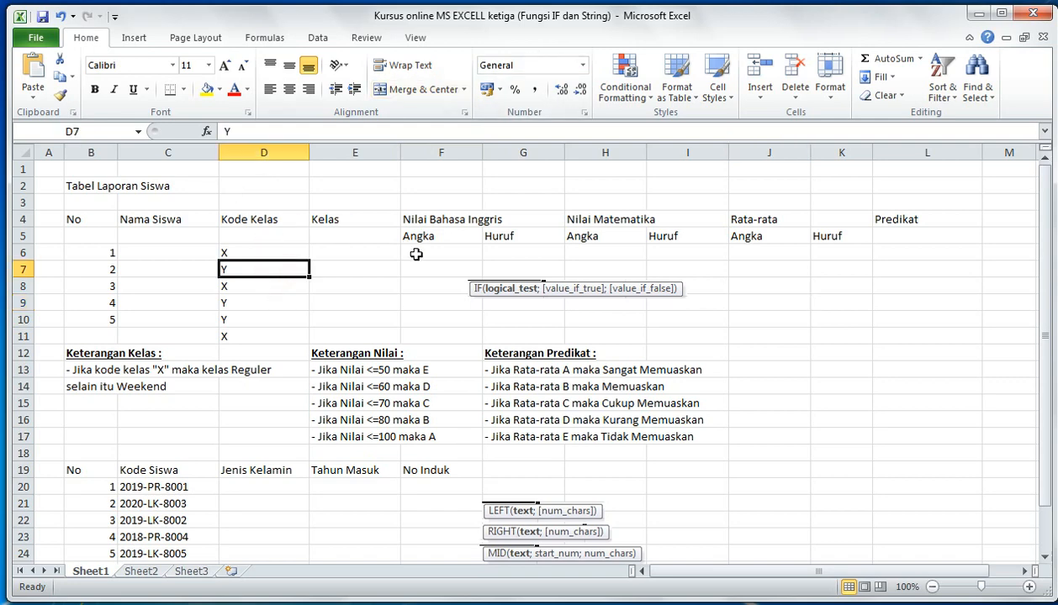
{"action": "left_click", "coordinate": [411, 252]}
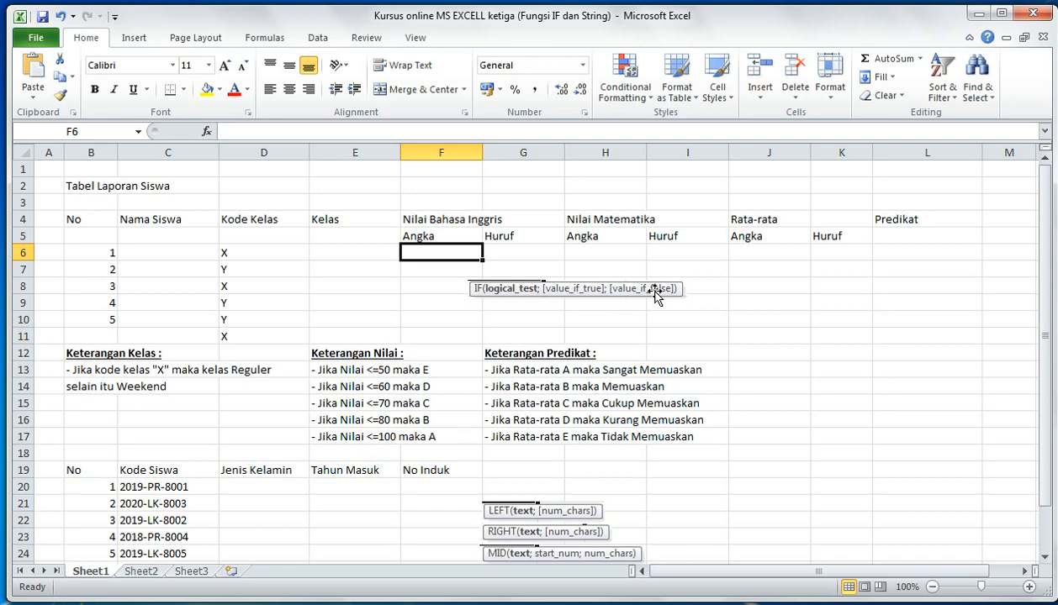
{"action": "left_click", "coordinate": [649, 335]}
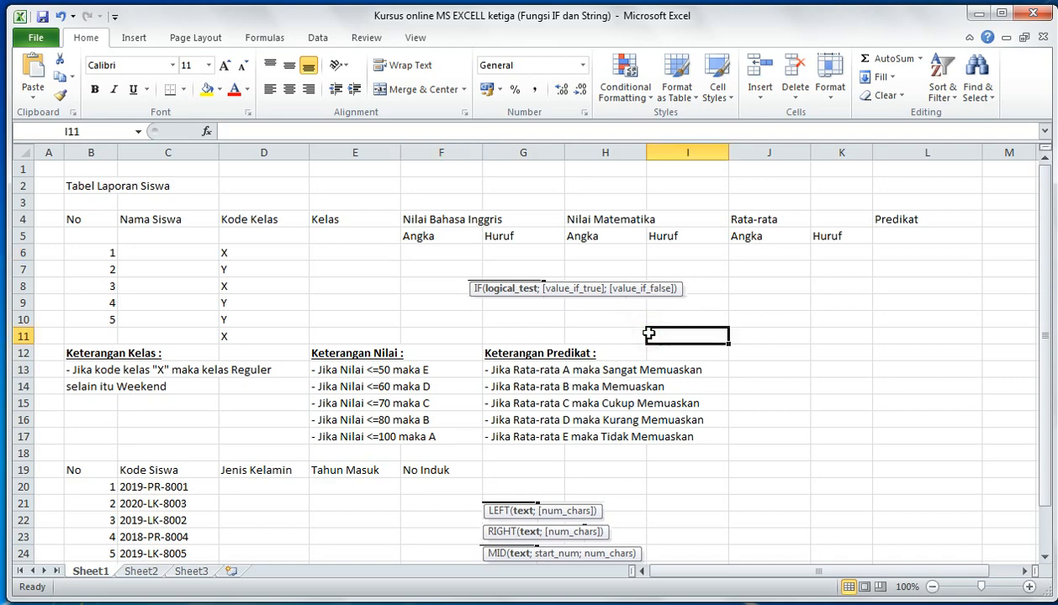
{"action": "scroll", "coordinate": [649, 335], "scroll_direction": "down", "scroll_amount": 1}
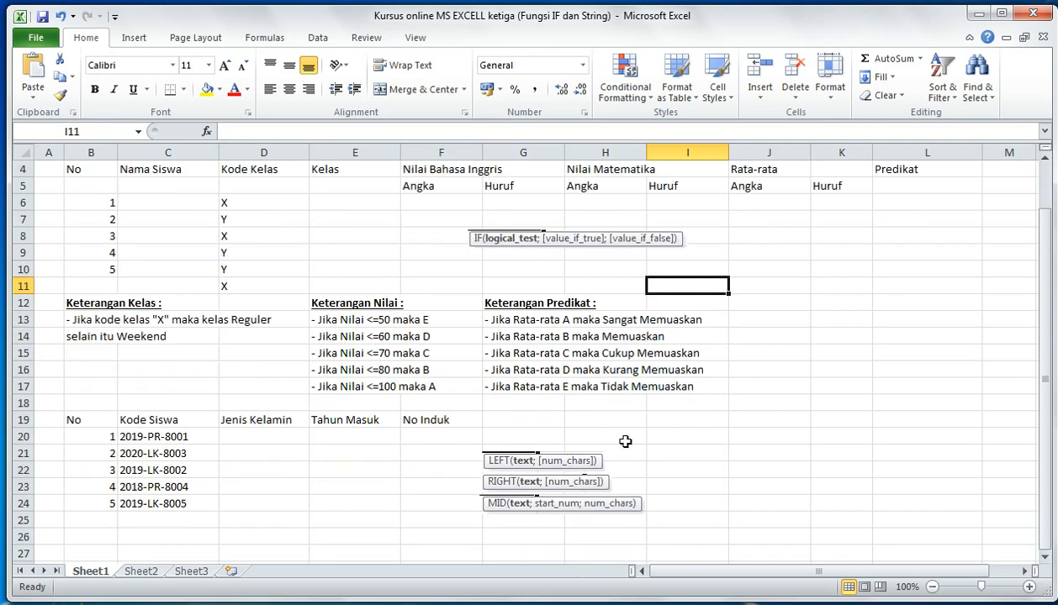
{"action": "left_click", "coordinate": [658, 434]}
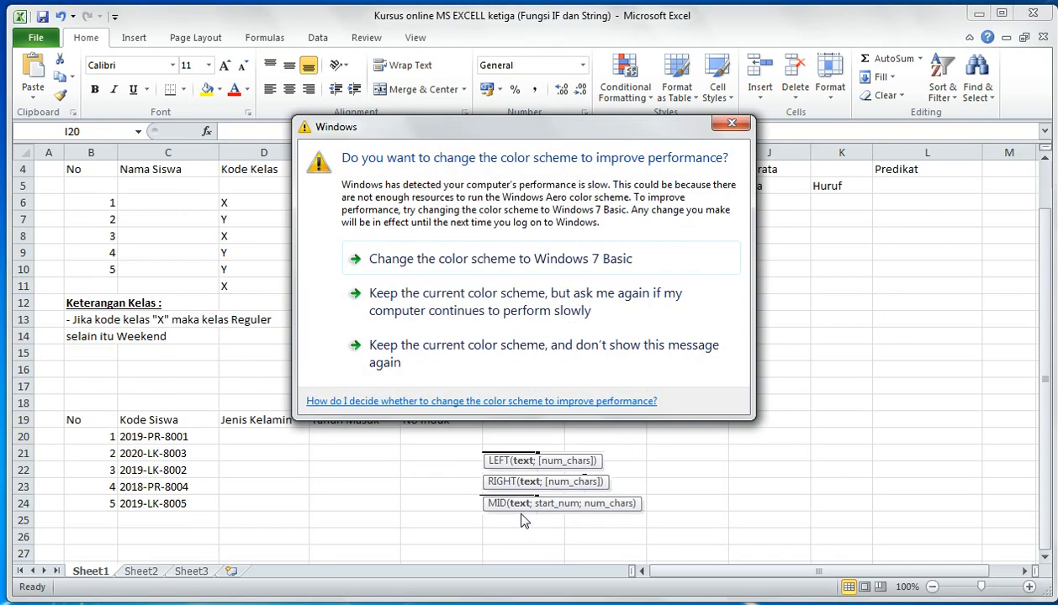
{"action": "left_click", "coordinate": [731, 125]}
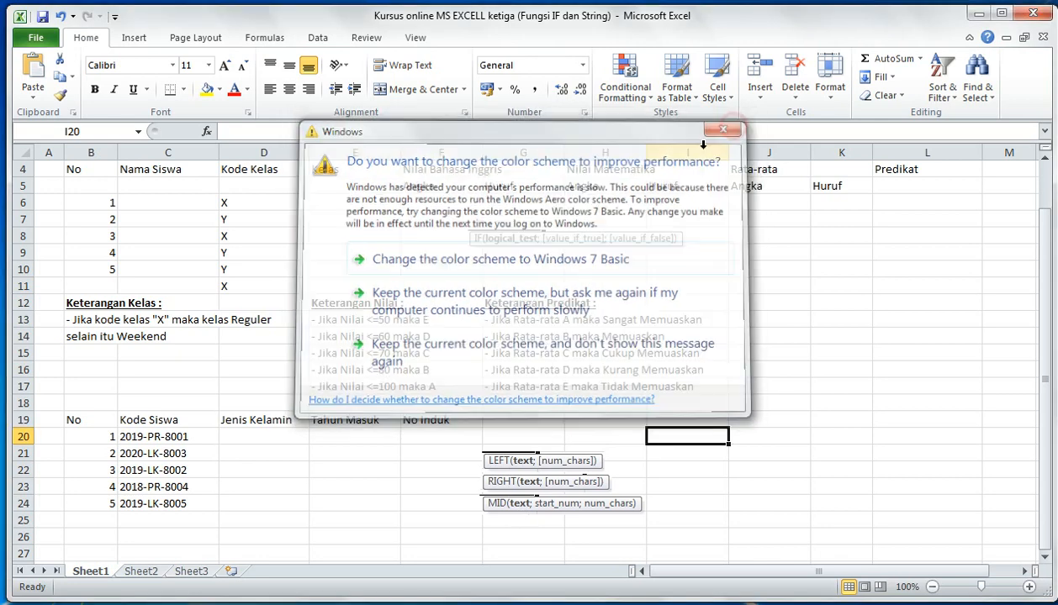
{"action": "left_click", "coordinate": [748, 401]}
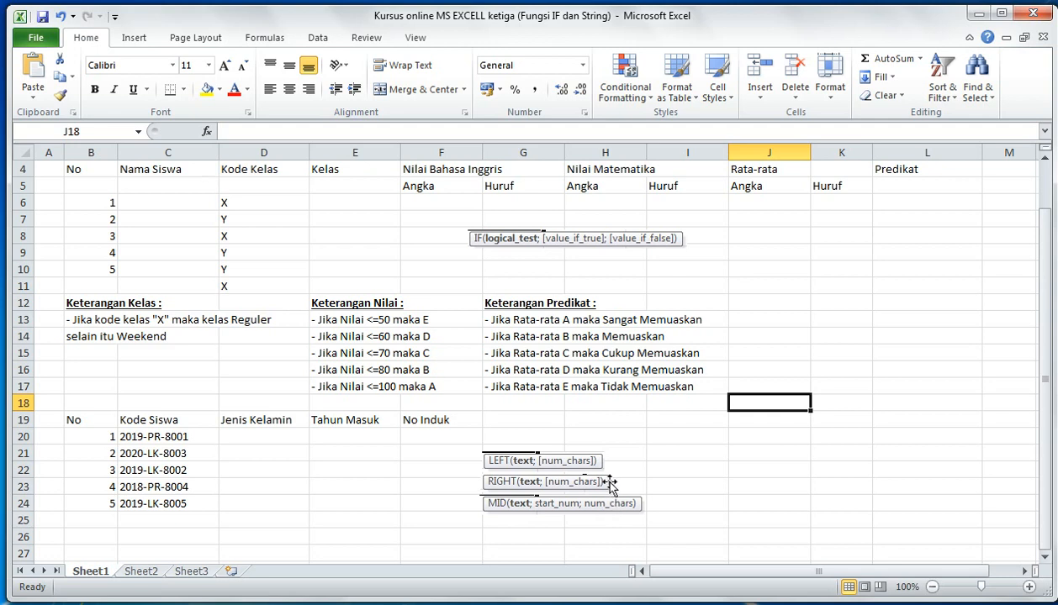
{"action": "left_click", "coordinate": [803, 301]}
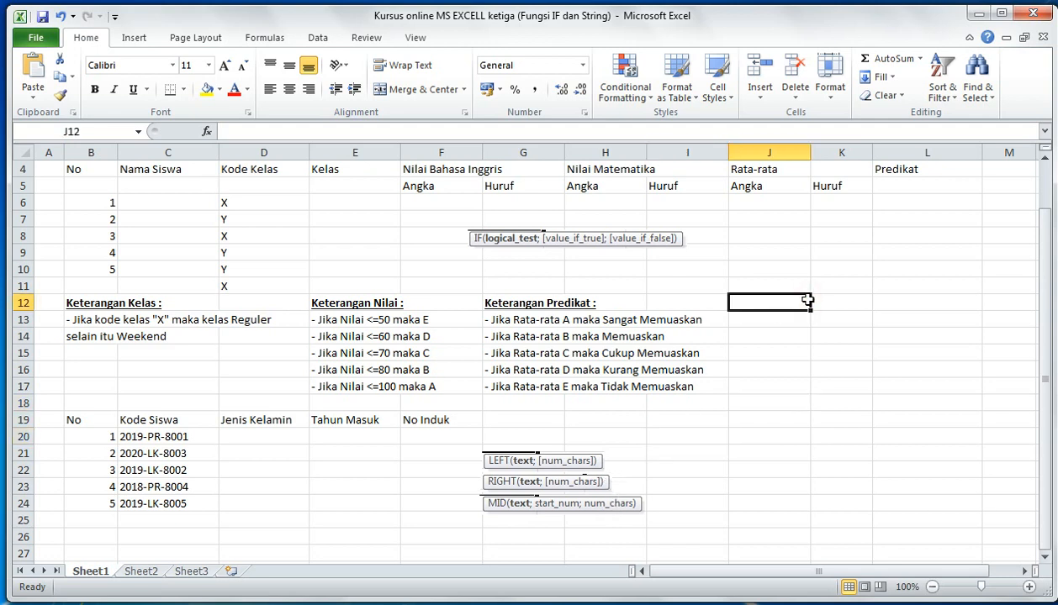
{"action": "left_click", "coordinate": [821, 265]}
{"action": "scroll", "coordinate": [826, 267], "scroll_direction": "up", "scroll_amount": 1}
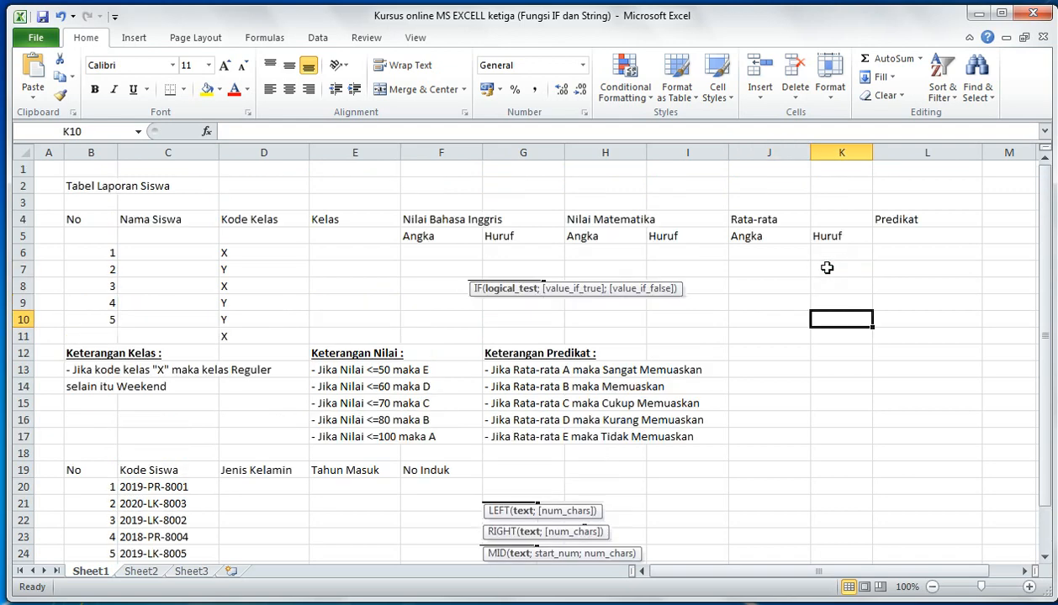
Step: Examine the student report table's column headings in row 4, from No through Predikat
{"action": "left_click", "coordinate": [387, 267]}
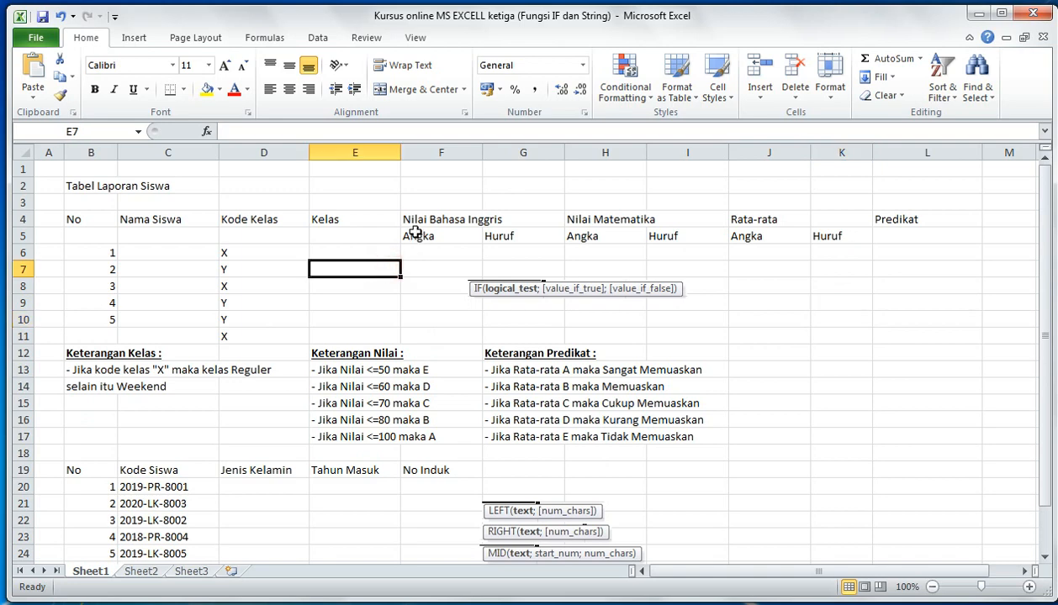
{"action": "left_click", "coordinate": [386, 202]}
{"action": "left_click", "coordinate": [448, 199]}
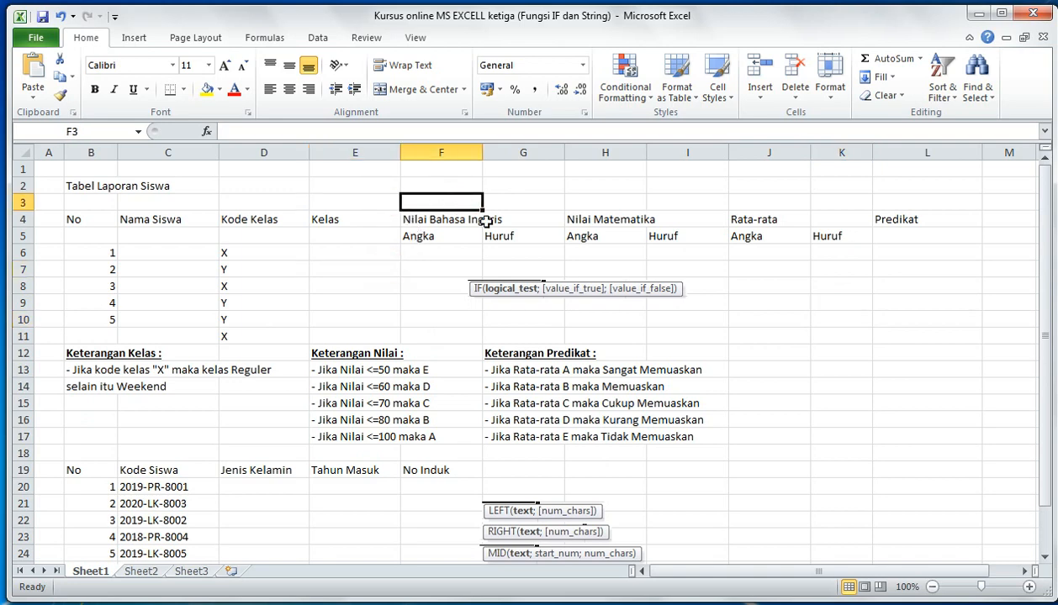
{"action": "left_click", "coordinate": [732, 263]}
{"action": "left_click", "coordinate": [777, 318]}
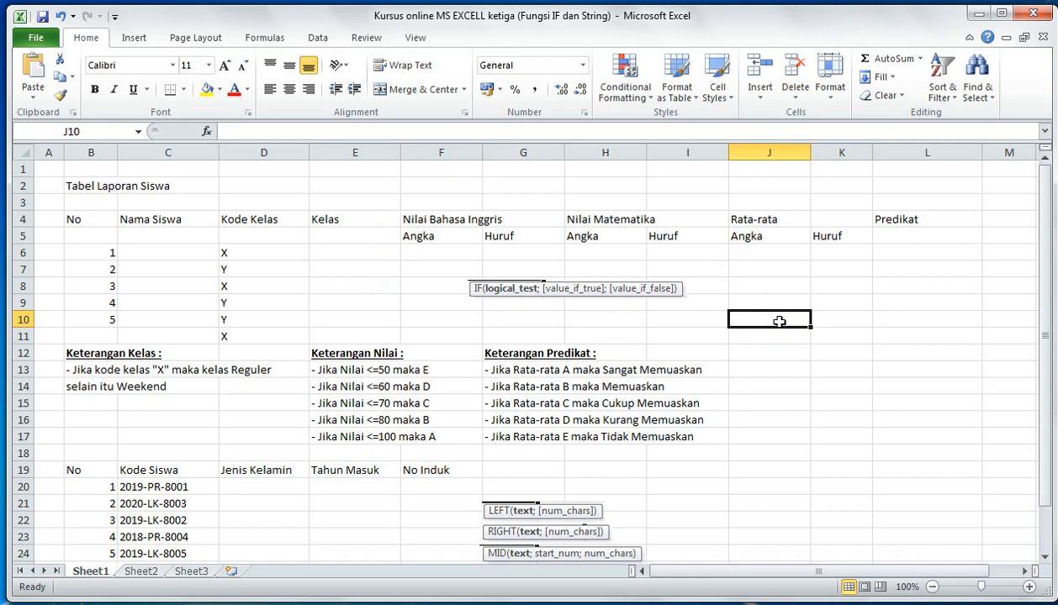
{"action": "left_click", "coordinate": [95, 219]}
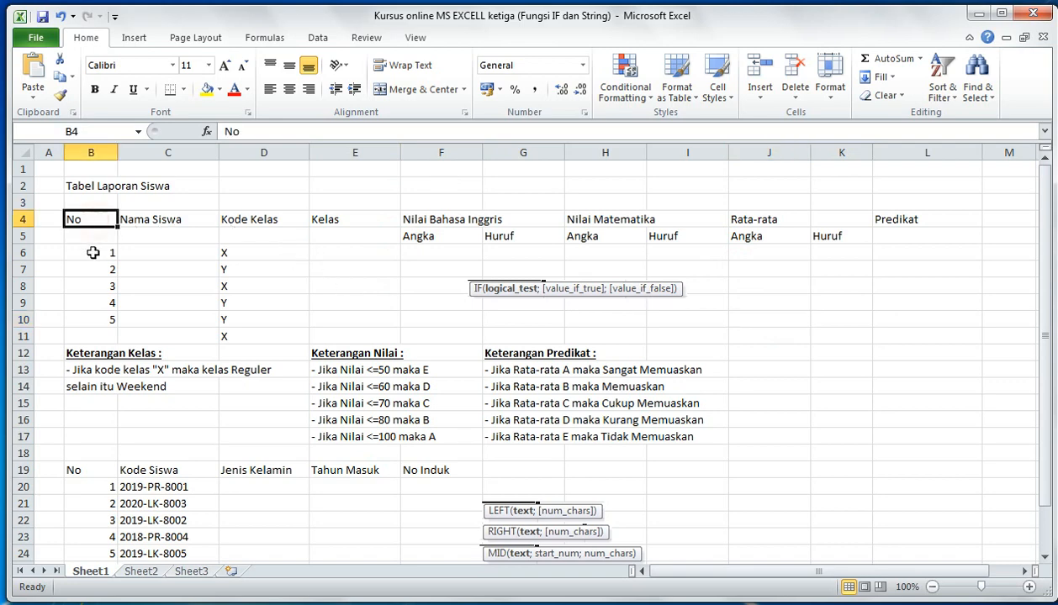
{"action": "left_click", "coordinate": [92, 316]}
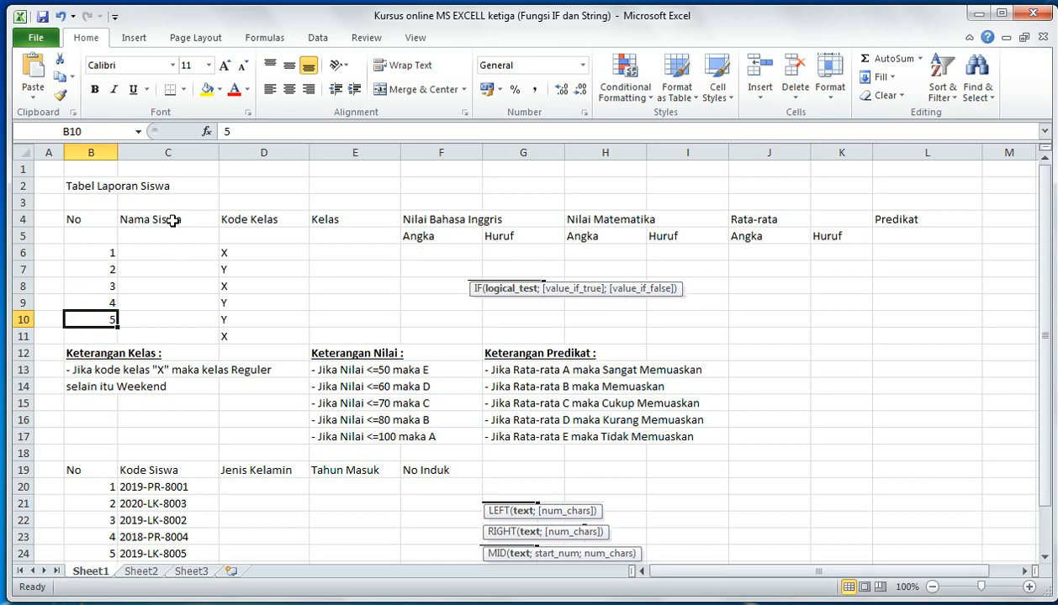
{"action": "left_click", "coordinate": [172, 219]}
{"action": "left_click", "coordinate": [248, 217]}
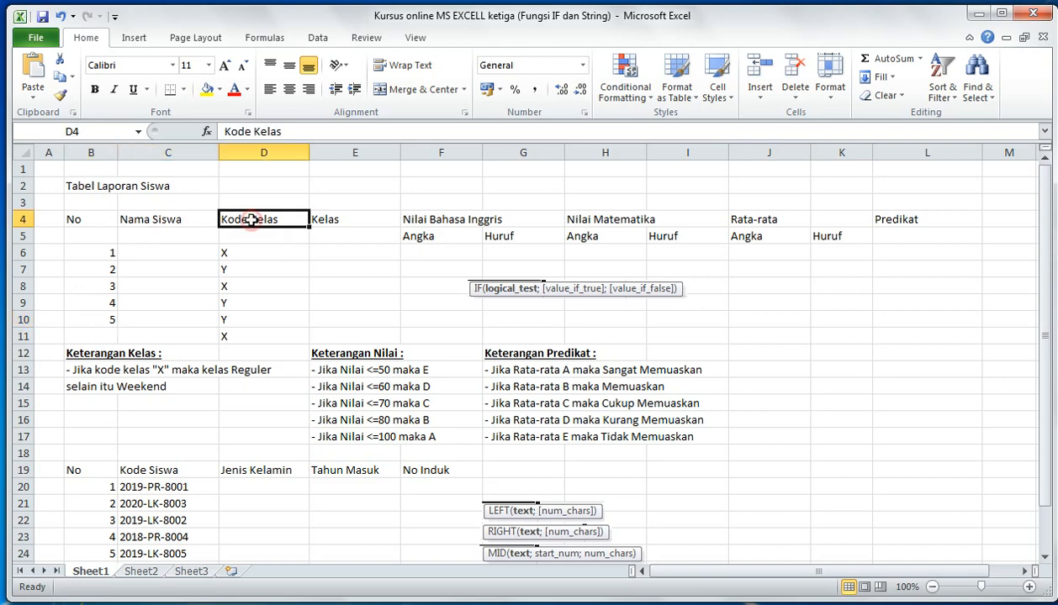
{"action": "left_click", "coordinate": [319, 225]}
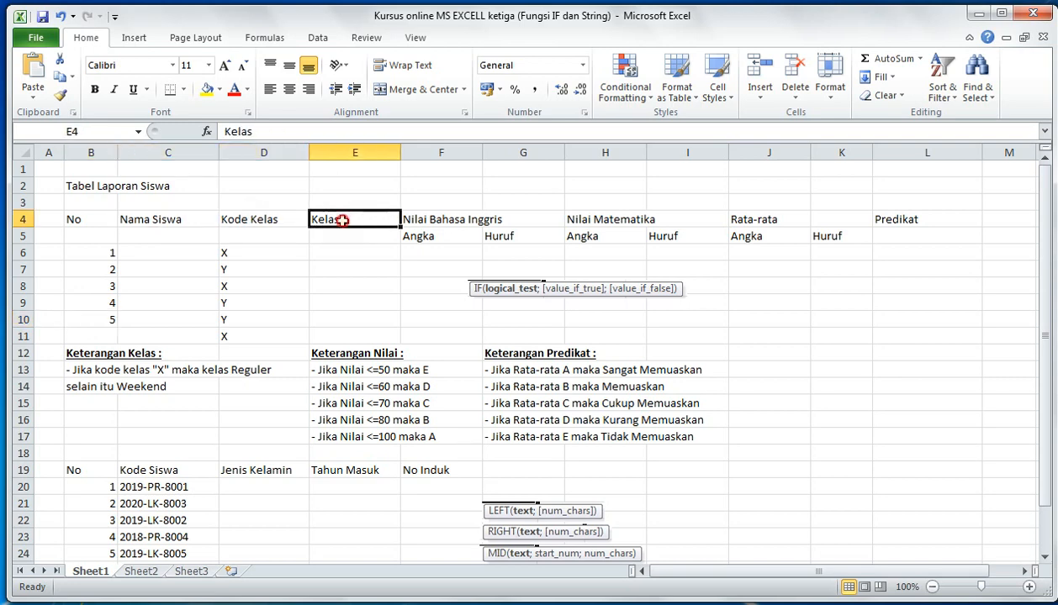
{"action": "left_click", "coordinate": [425, 226]}
{"action": "left_click", "coordinate": [585, 221]}
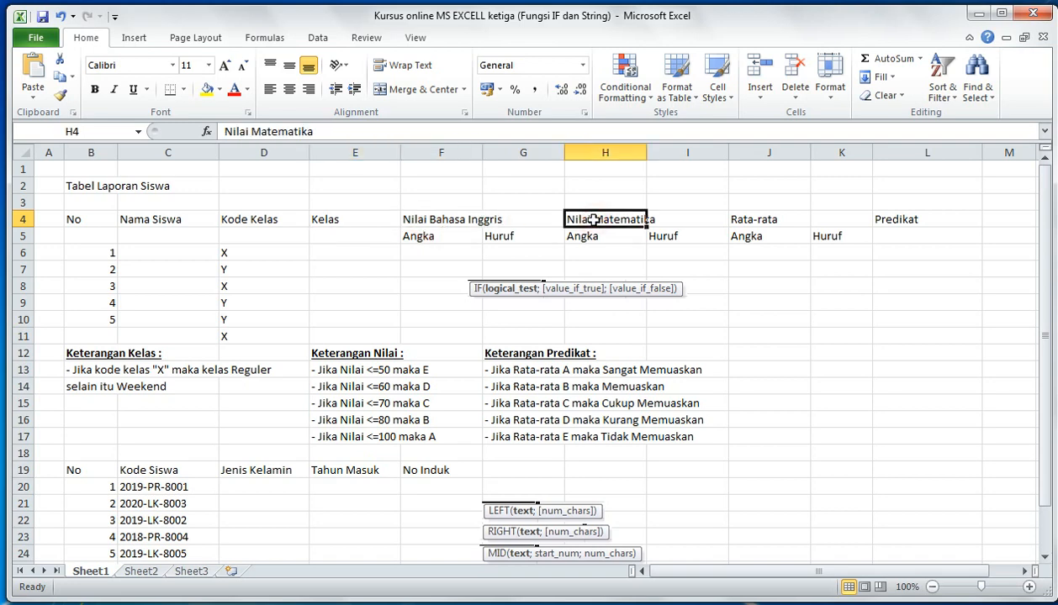
{"action": "left_click", "coordinate": [760, 219]}
{"action": "left_click", "coordinate": [891, 217]}
{"action": "left_click", "coordinate": [559, 251]}
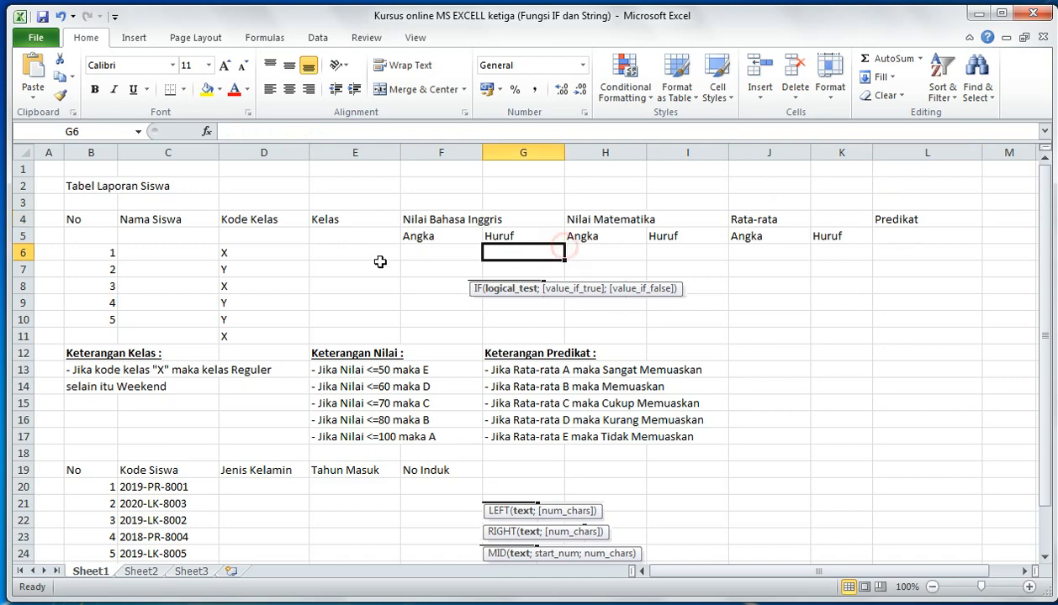
{"action": "left_click", "coordinate": [373, 264]}
Step: Dismiss the color scheme prompt and enter the first three students' names under Nama Siswa in C6:C8
{"action": "left_click", "coordinate": [202, 254]}
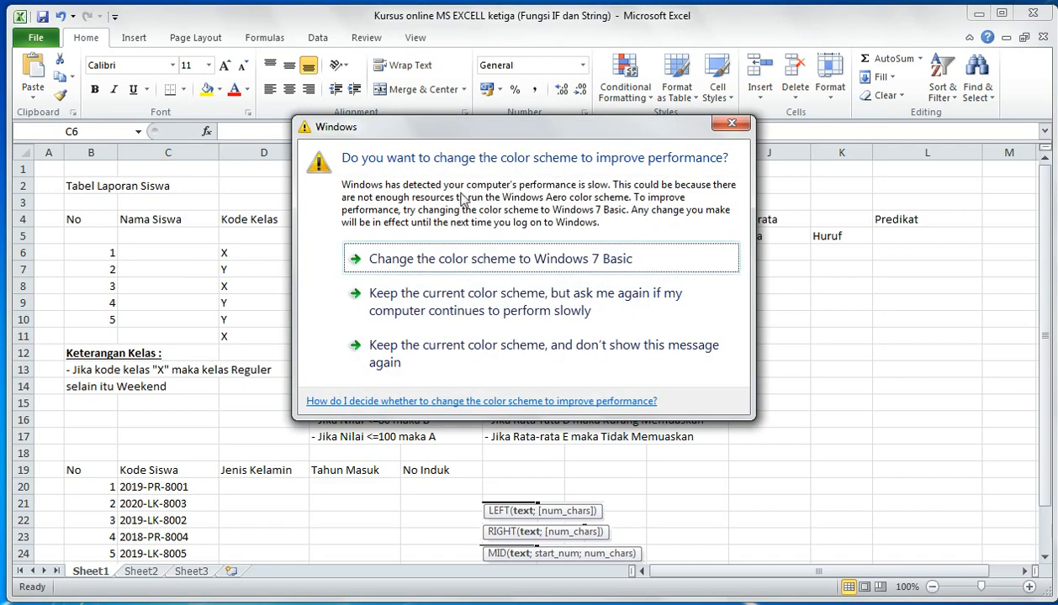
{"action": "left_click", "coordinate": [730, 123]}
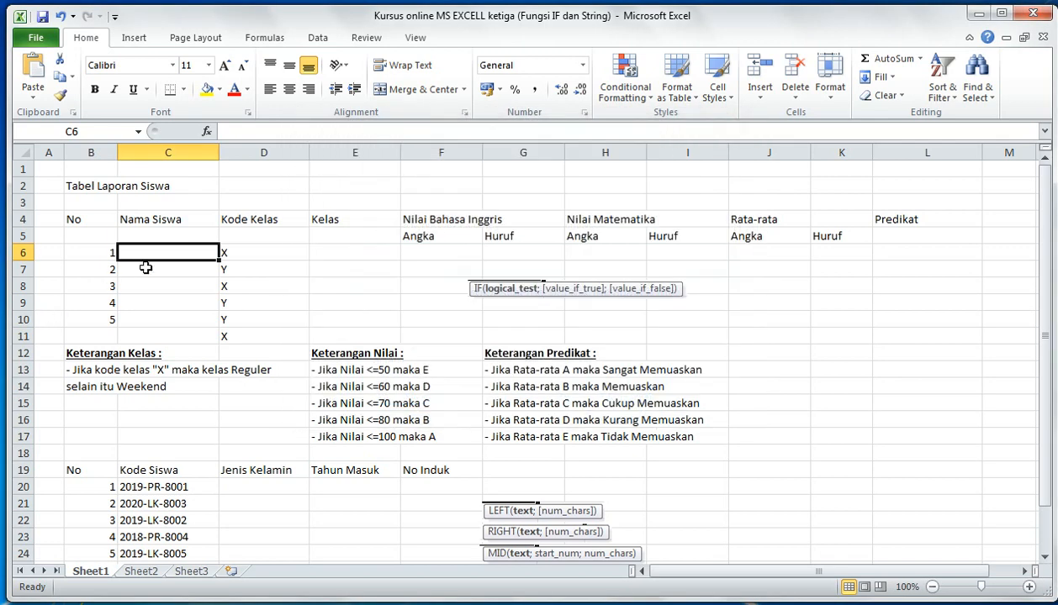
{"action": "type", "text": "BUDI"}
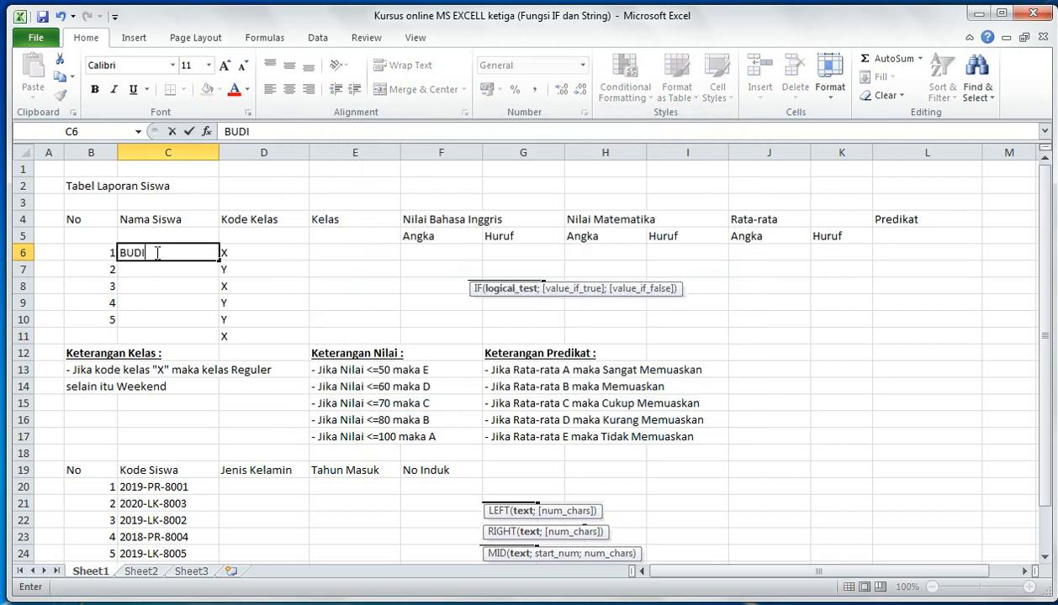
{"action": "key", "text": "Return"}
{"action": "type", "text": "ANGGA"}
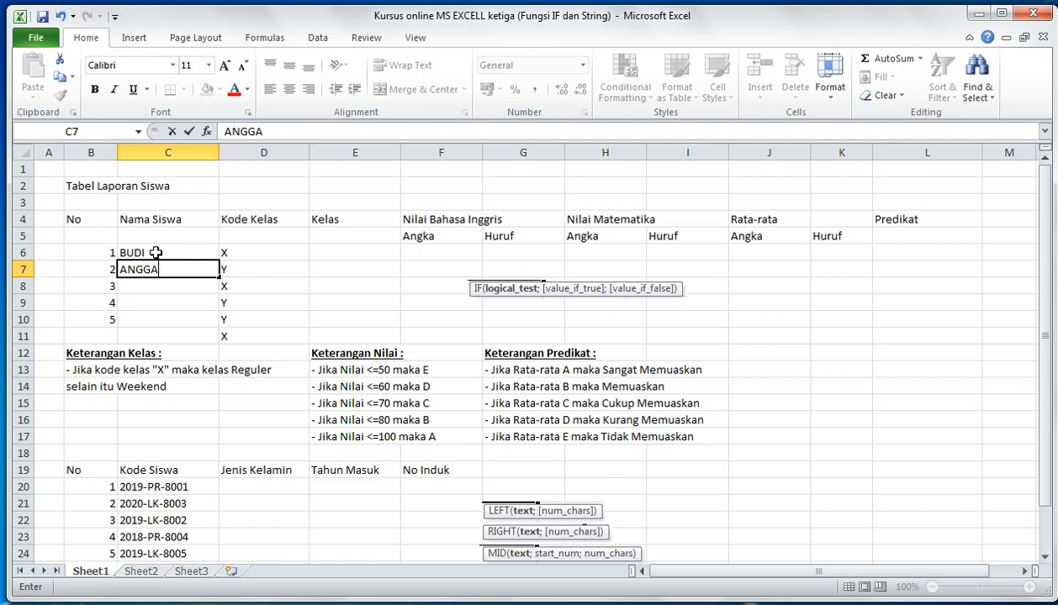
{"action": "key", "text": "Return"}
{"action": "type", "text": "RU"}
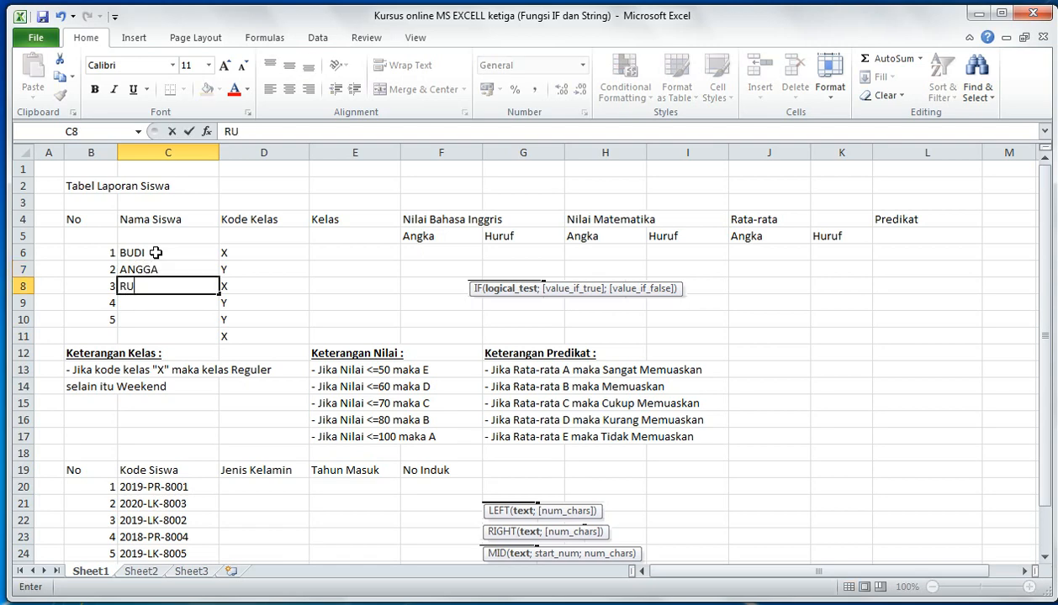
{"action": "type", "text": "DI"}
{"action": "key", "text": "Return"}
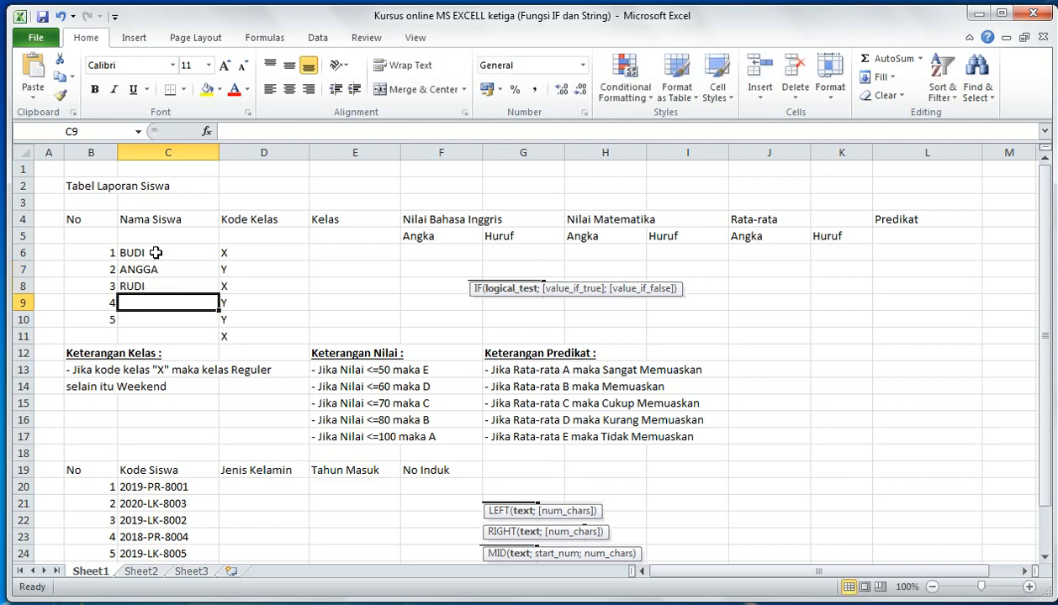
Step: Enter the fourth and fifth students' names under Nama Siswa in C9:C10
{"action": "type", "text": "SILVI"}
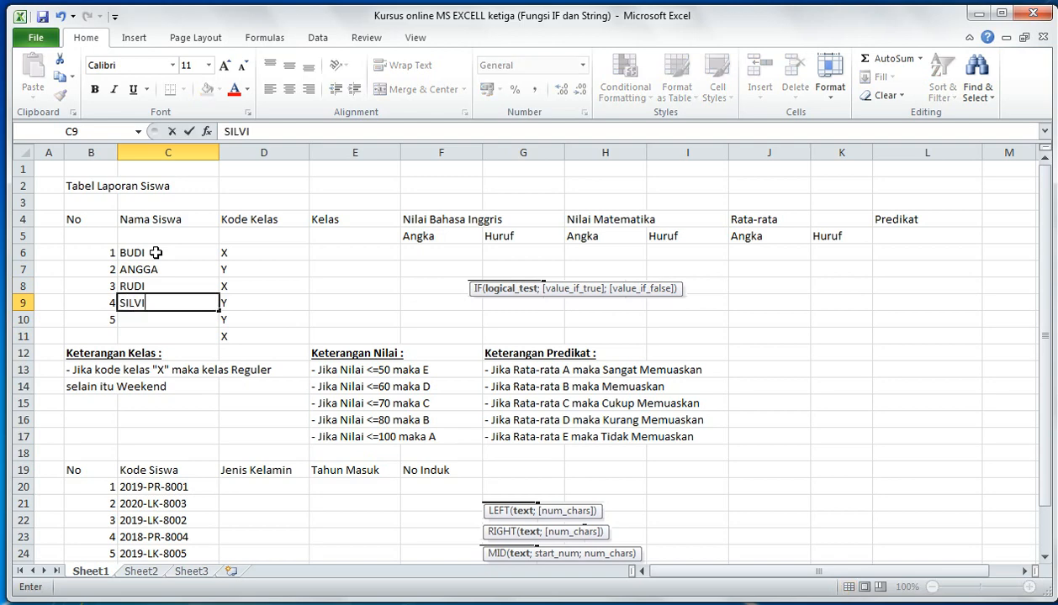
{"action": "key", "text": "BackSpace"}
{"action": "key", "text": "BackSpace"}
{"action": "type", "text": "ILVI"}
{"action": "key", "text": "Return"}
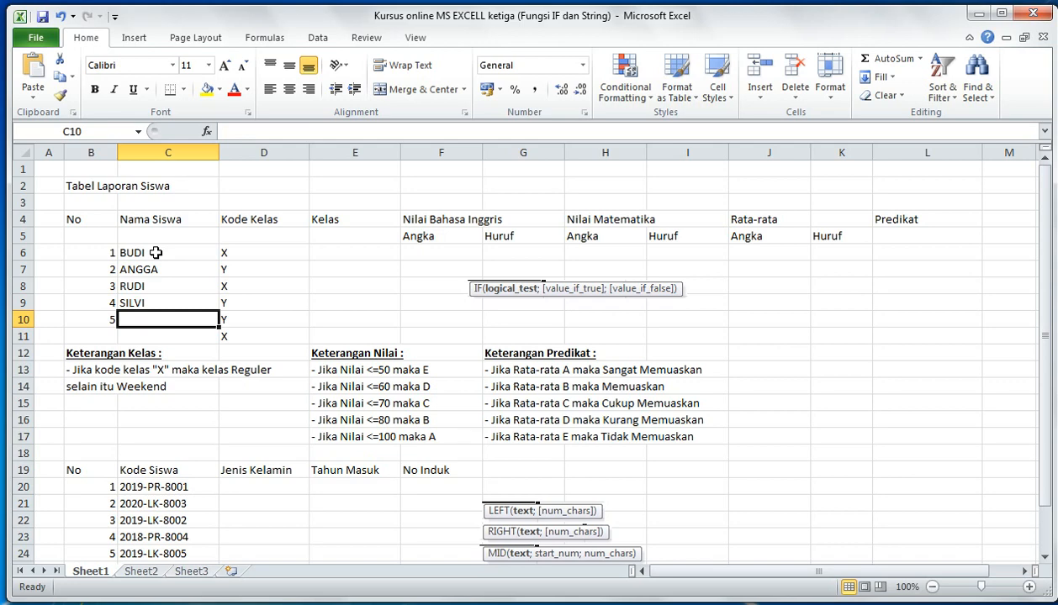
{"action": "type", "text": "MELISA"}
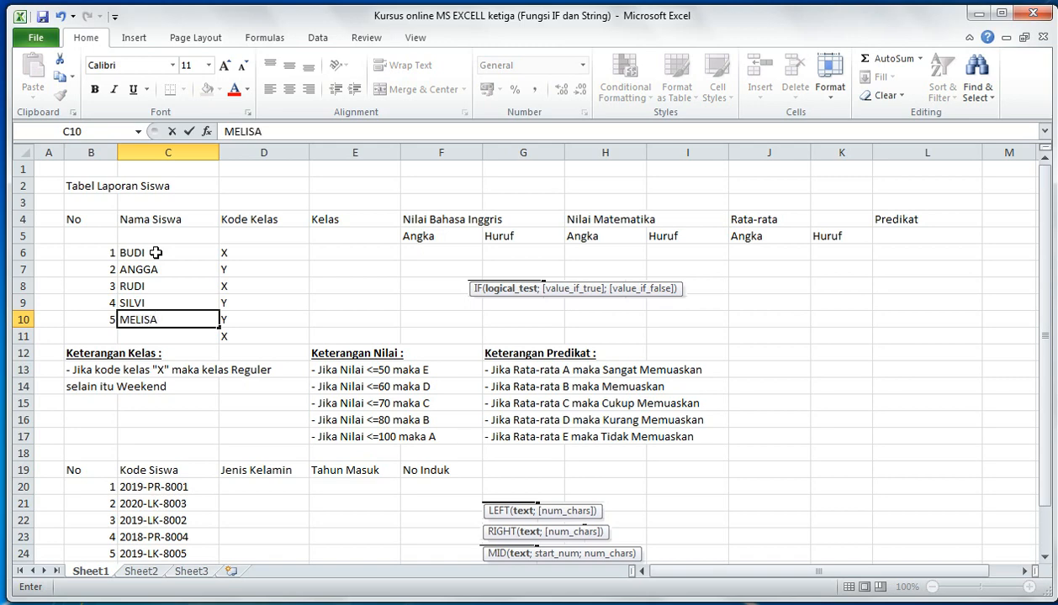
{"action": "key", "text": "Return"}
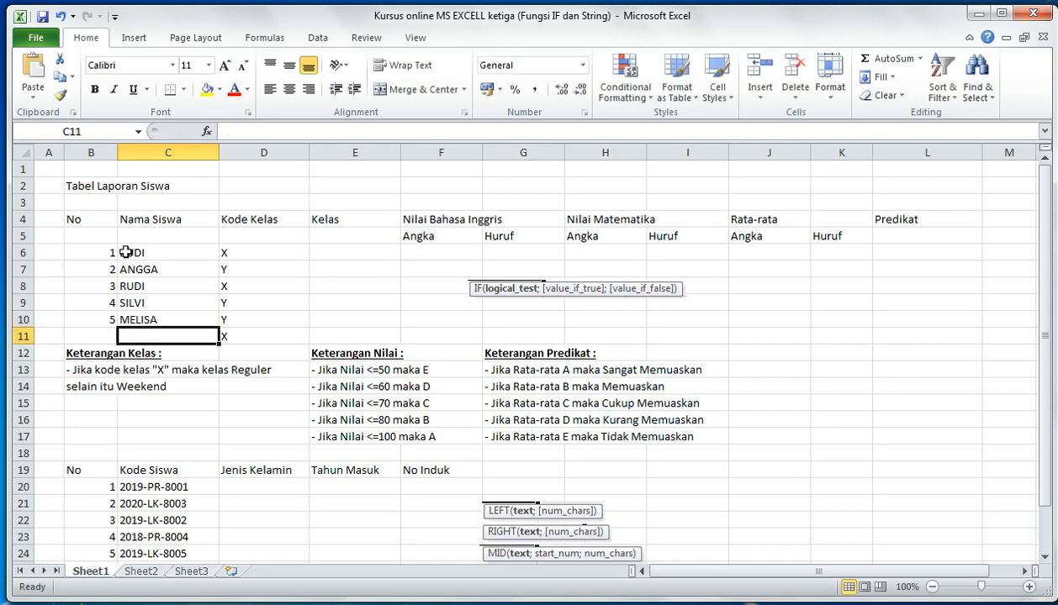
Step: Clear the surplus class code X from D11, below the last student in the Kode Kelas column
{"action": "left_click", "coordinate": [257, 266]}
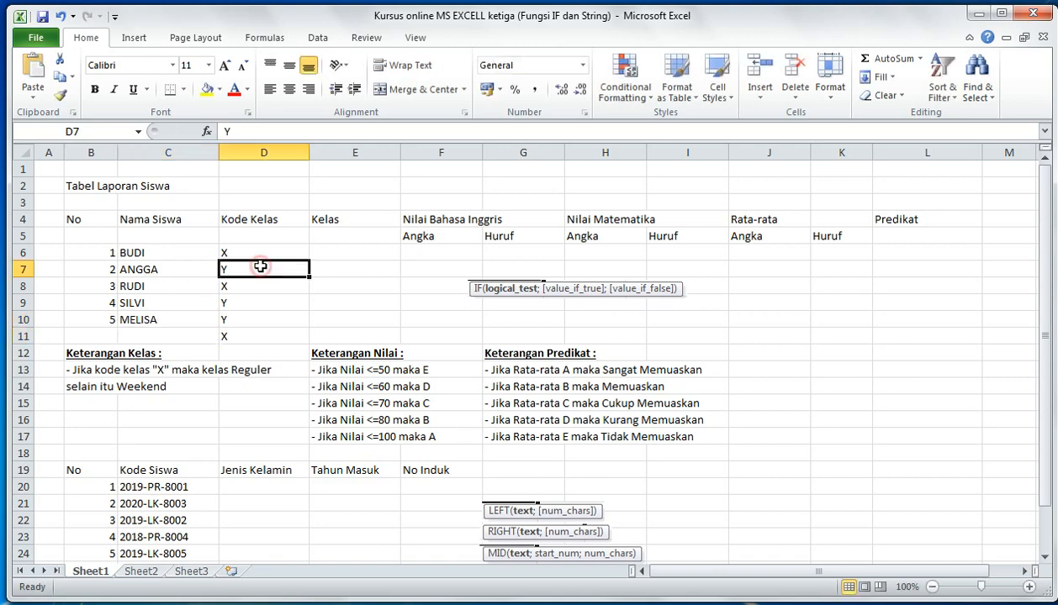
{"action": "left_click", "coordinate": [182, 253]}
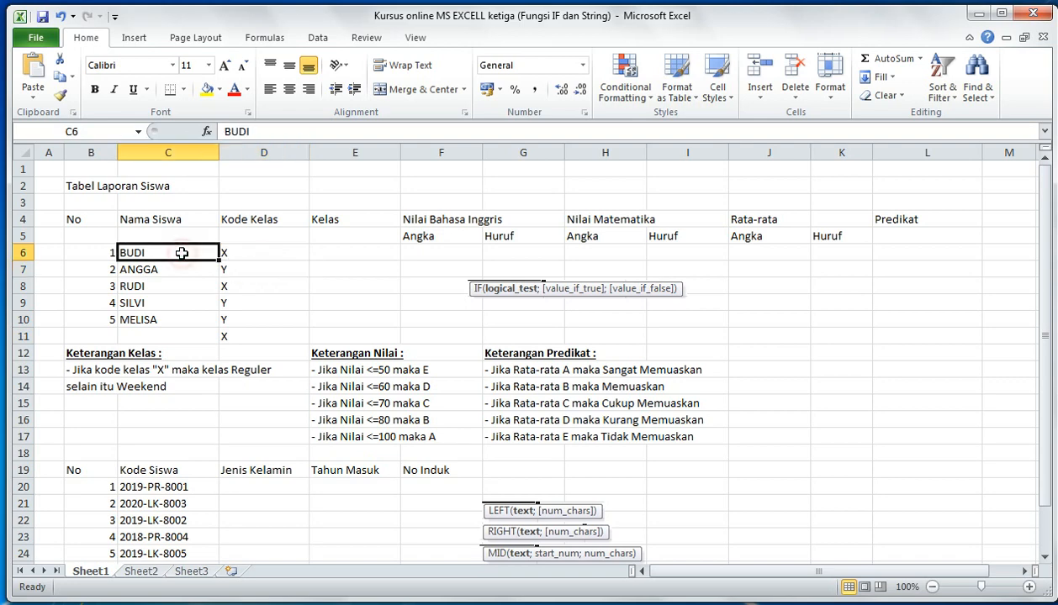
{"action": "left_click", "coordinate": [181, 318]}
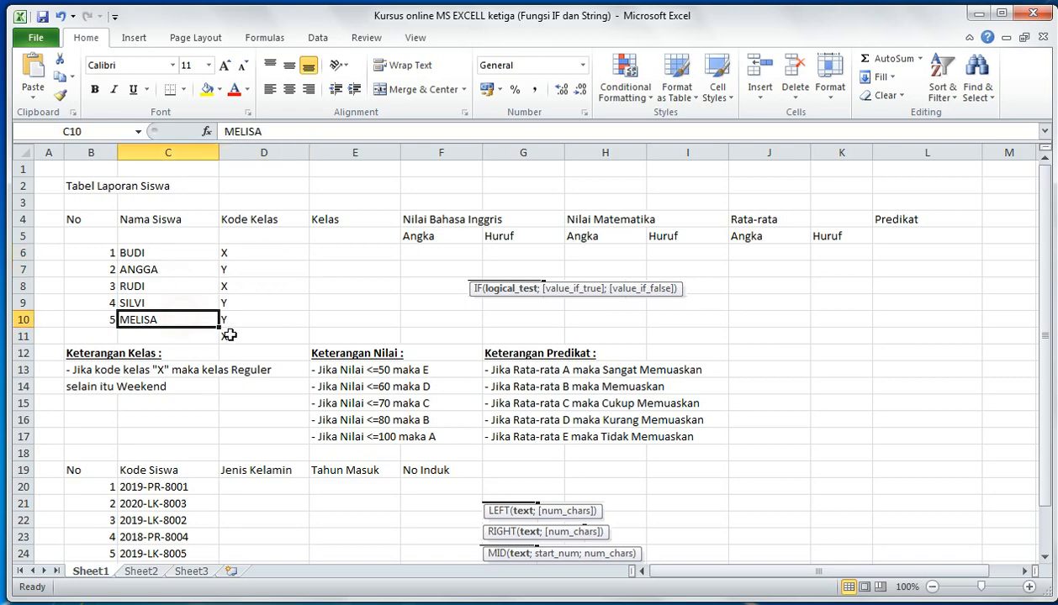
{"action": "left_click", "coordinate": [228, 334]}
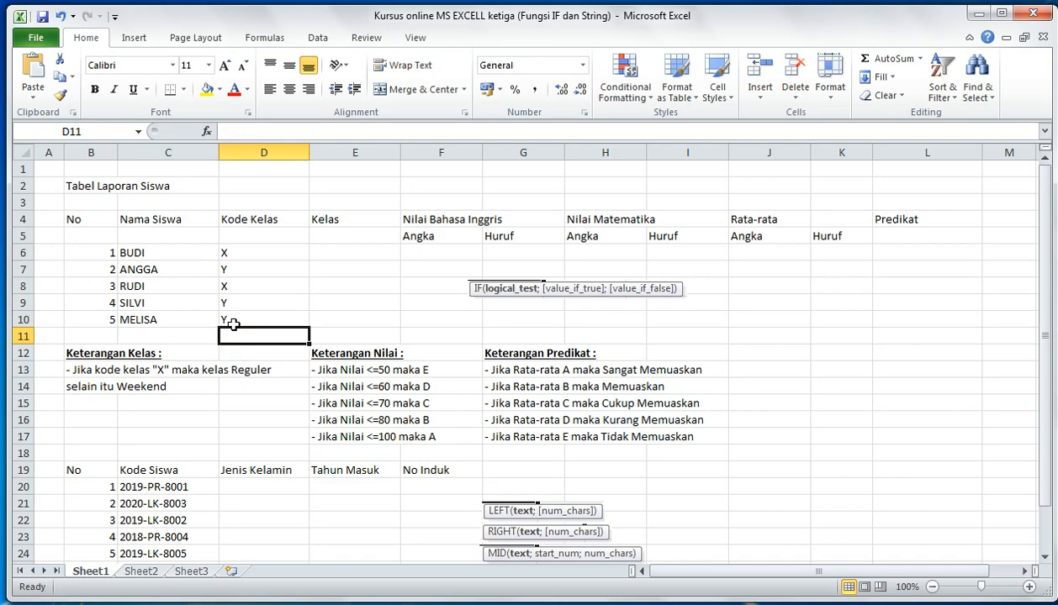
{"action": "left_click", "coordinate": [273, 276]}
{"action": "left_click", "coordinate": [199, 284]}
{"action": "left_click", "coordinate": [378, 284]}
{"action": "left_click", "coordinate": [212, 268]}
{"action": "left_click", "coordinate": [328, 267]}
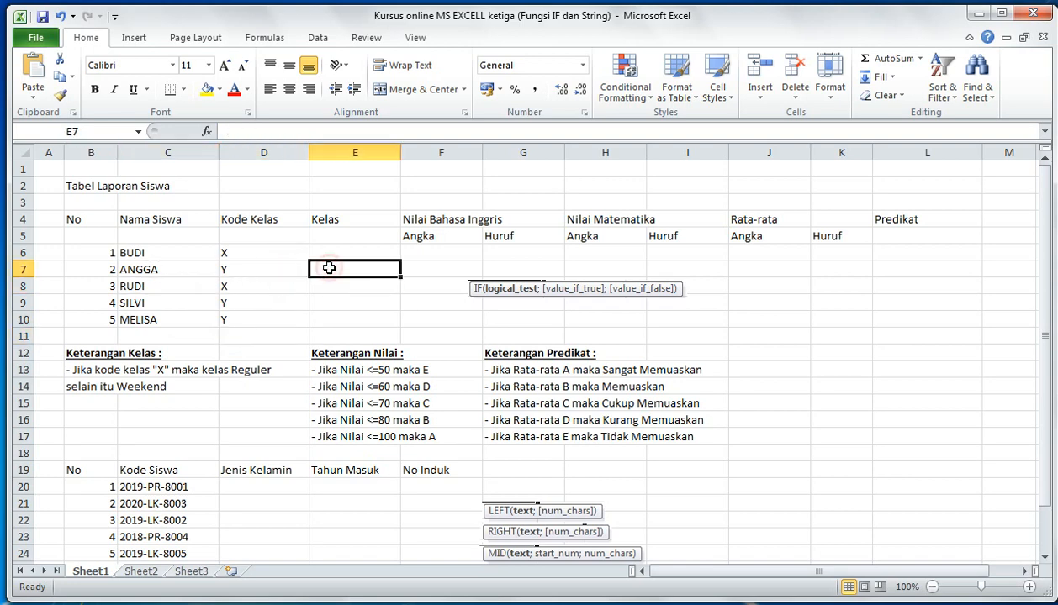
Step: Examine the class codes in D6:D10 and the Keterangan Kelas rule that determines the Kelas column
{"action": "left_click", "coordinate": [384, 187]}
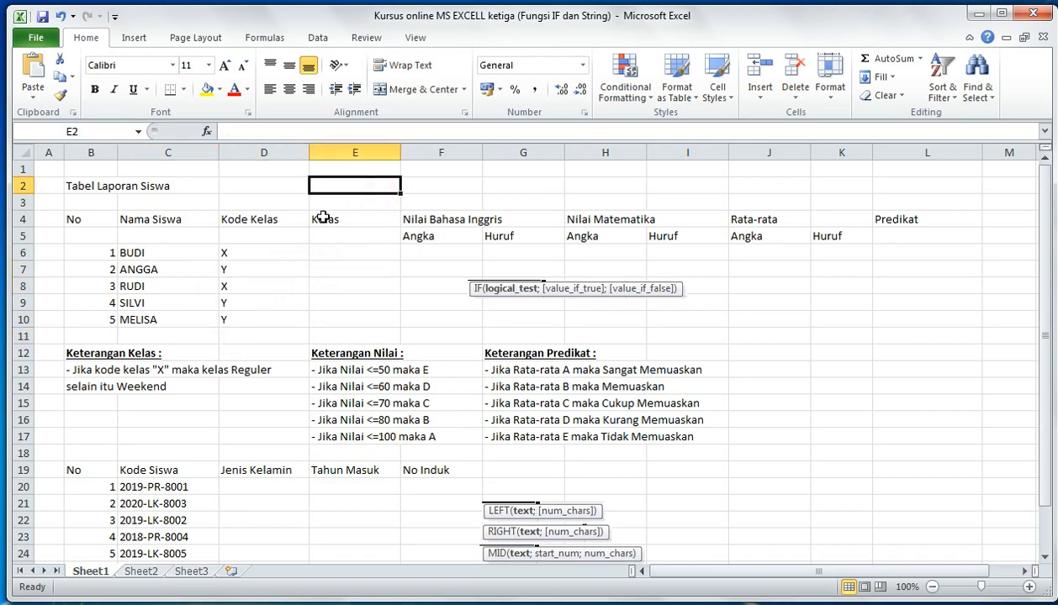
{"action": "left_click", "coordinate": [323, 217]}
{"action": "left_click", "coordinate": [323, 250]}
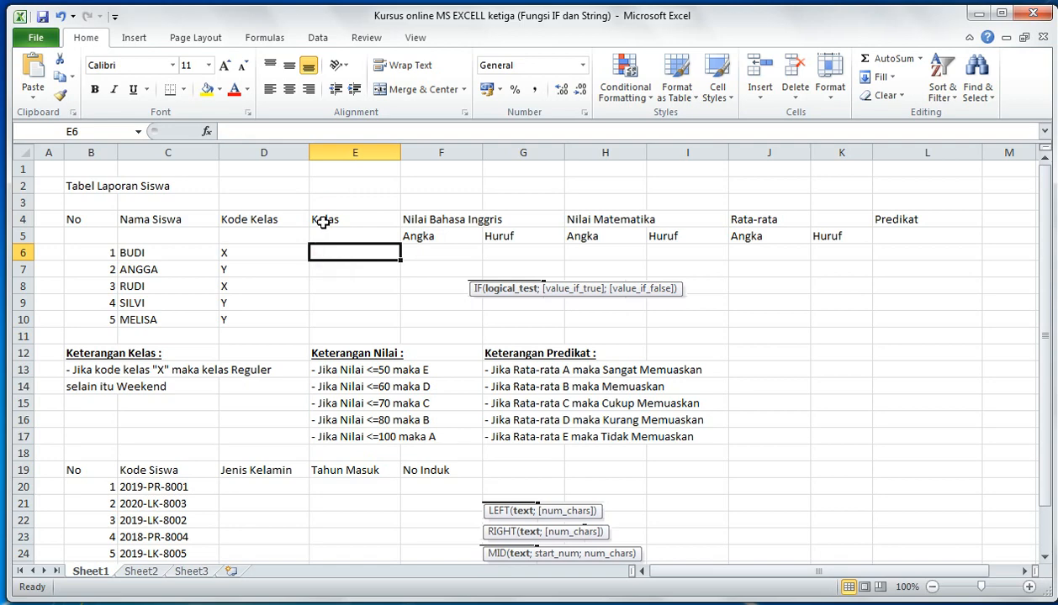
{"action": "left_click", "coordinate": [242, 259]}
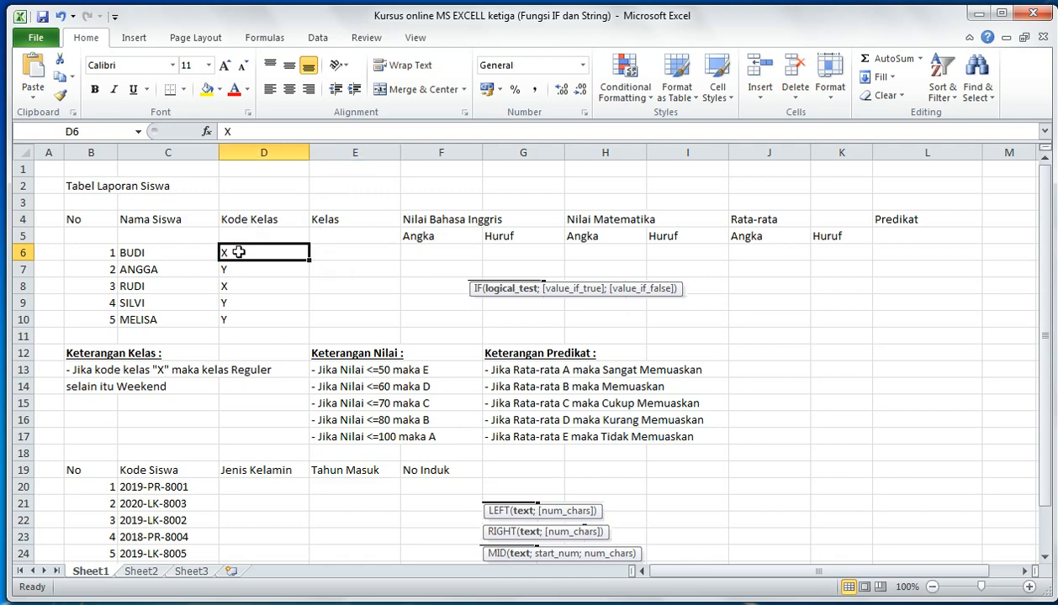
{"action": "left_click", "coordinate": [244, 267]}
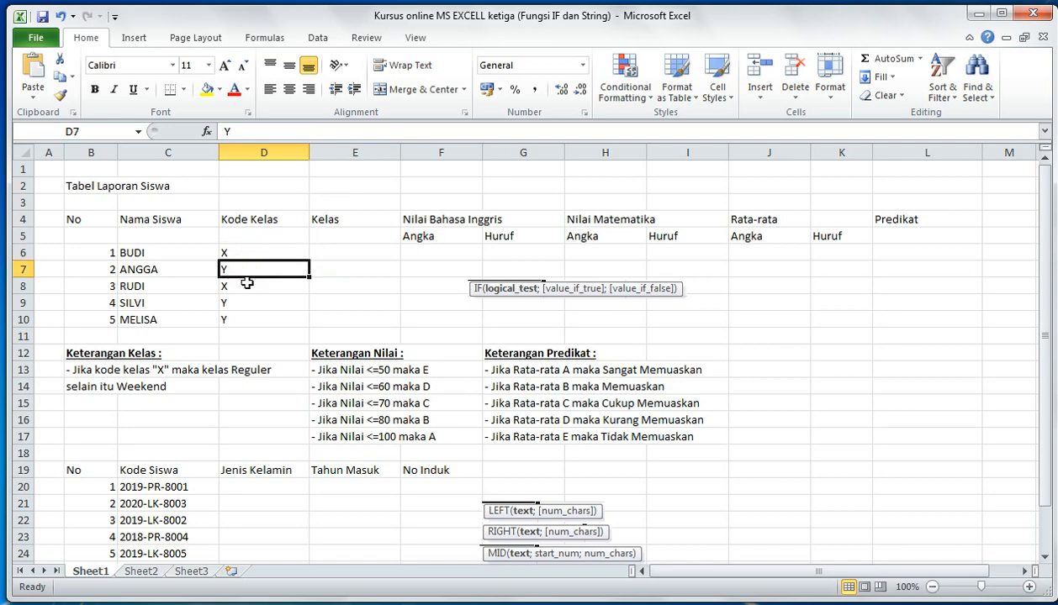
{"action": "left_click", "coordinate": [246, 284]}
{"action": "left_click", "coordinate": [249, 301]}
{"action": "left_click", "coordinate": [250, 318]}
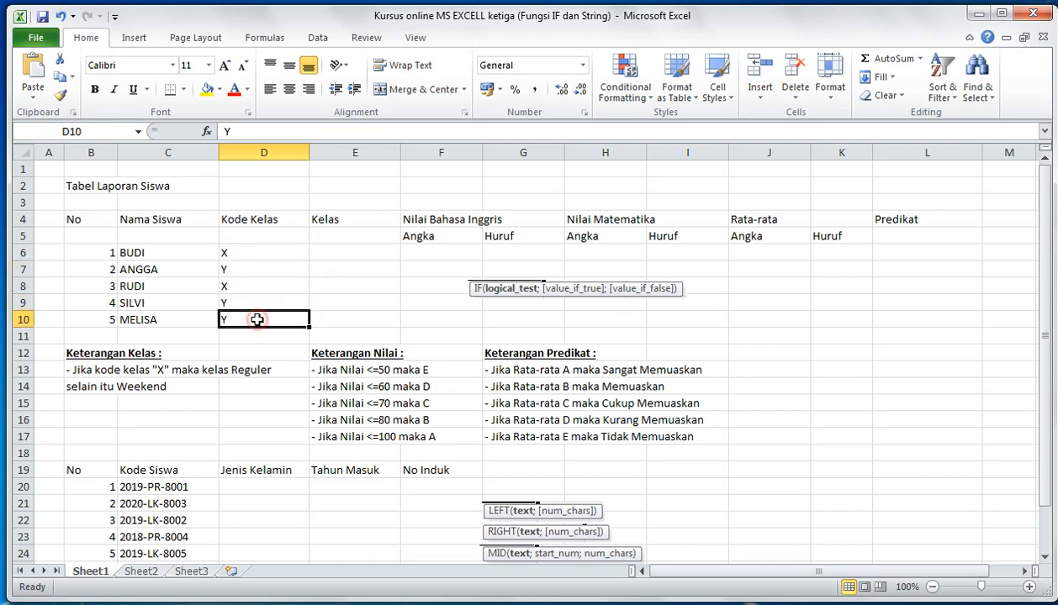
{"action": "left_click", "coordinate": [345, 252]}
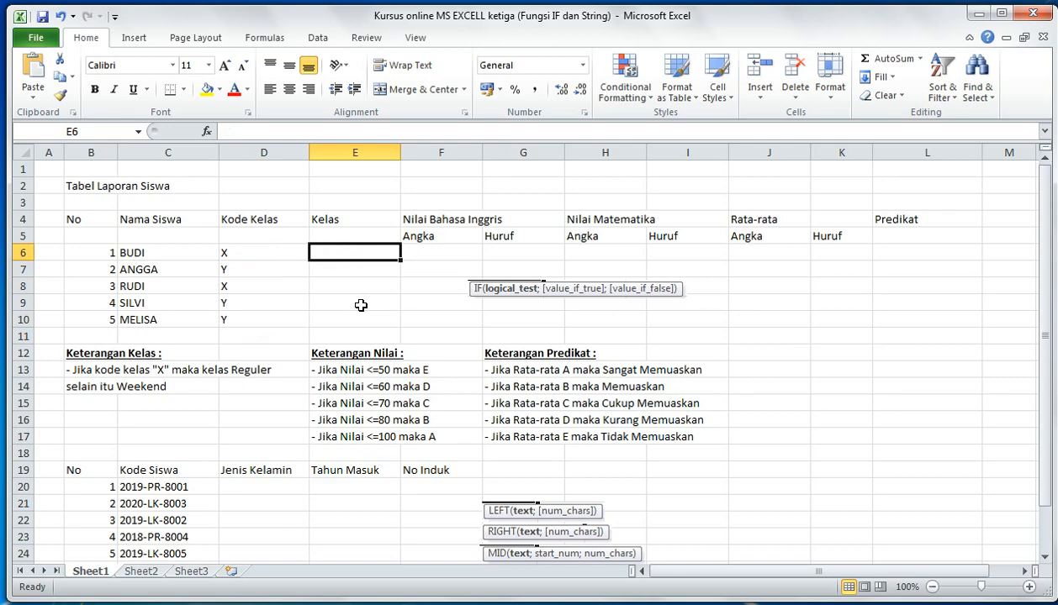
{"action": "left_click", "coordinate": [81, 356]}
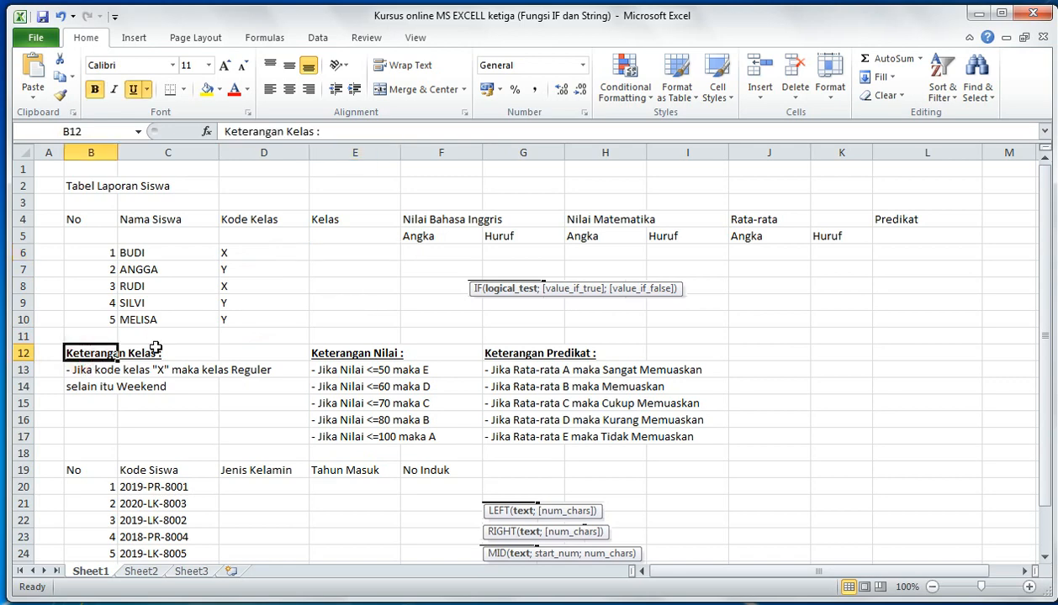
{"action": "left_click", "coordinate": [86, 414]}
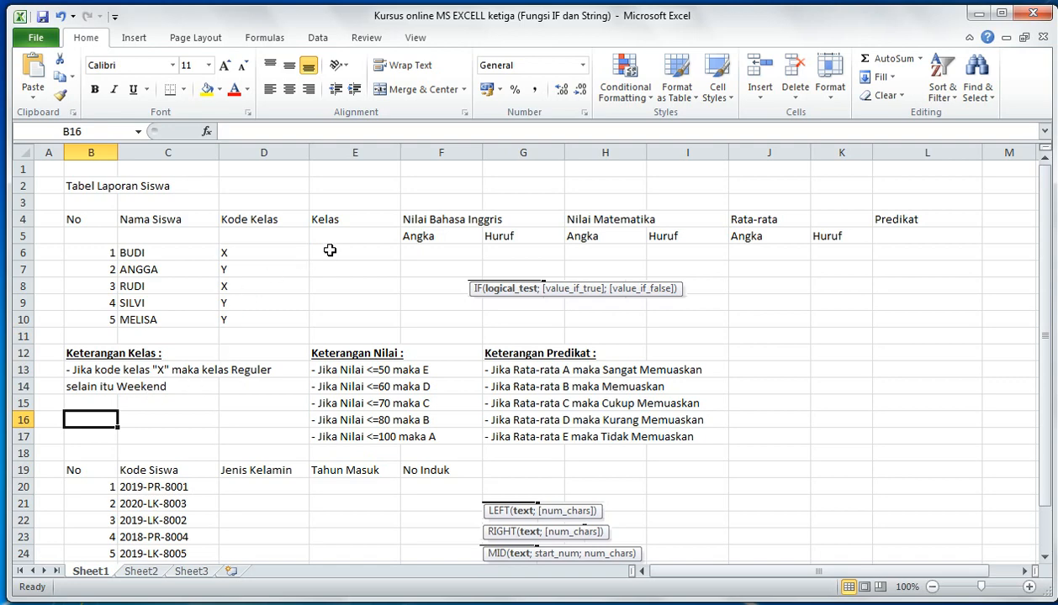
Step: Review the empty Kelas cells E6:E10 for the five students
{"action": "left_click_drag", "start_coordinate": [330, 250], "coordinate": [337, 318]}
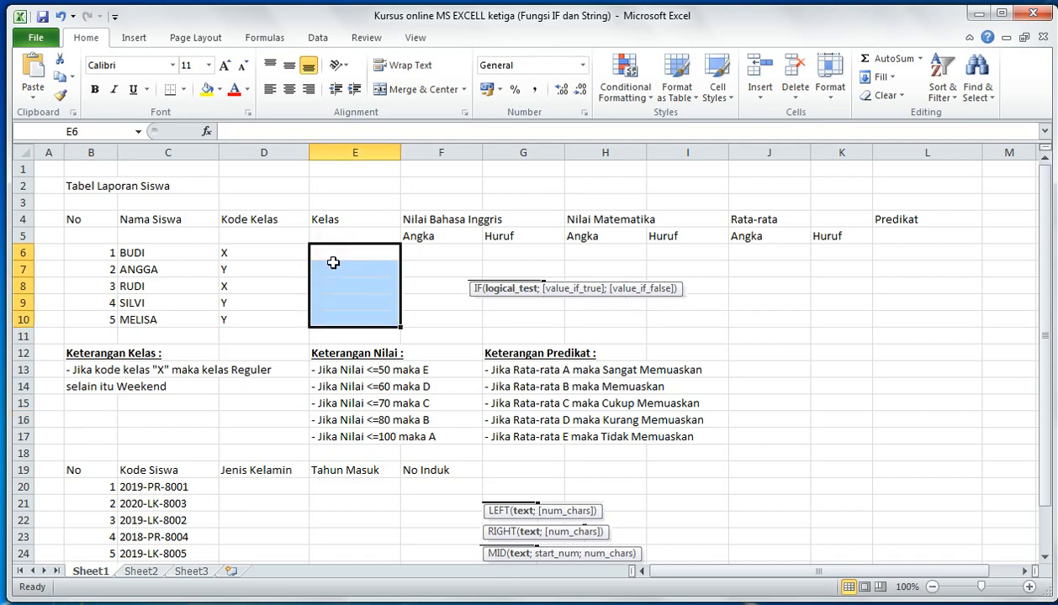
{"action": "left_click", "coordinate": [332, 256]}
{"action": "left_click", "coordinate": [335, 271]}
{"action": "left_click", "coordinate": [335, 297]}
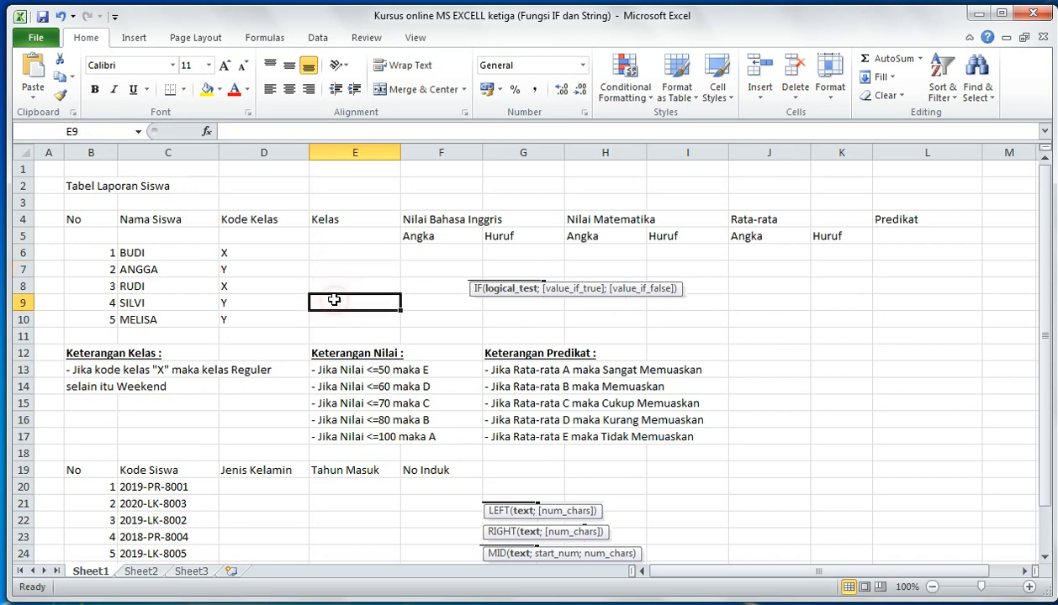
{"action": "left_click", "coordinate": [334, 288]}
{"action": "left_click", "coordinate": [333, 252]}
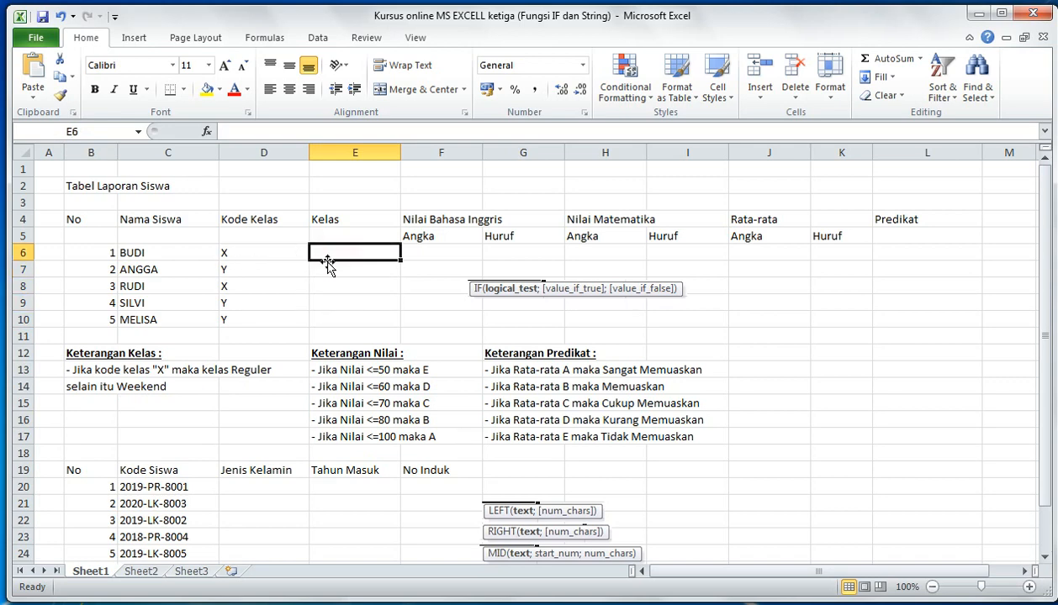
{"action": "left_click", "coordinate": [344, 274]}
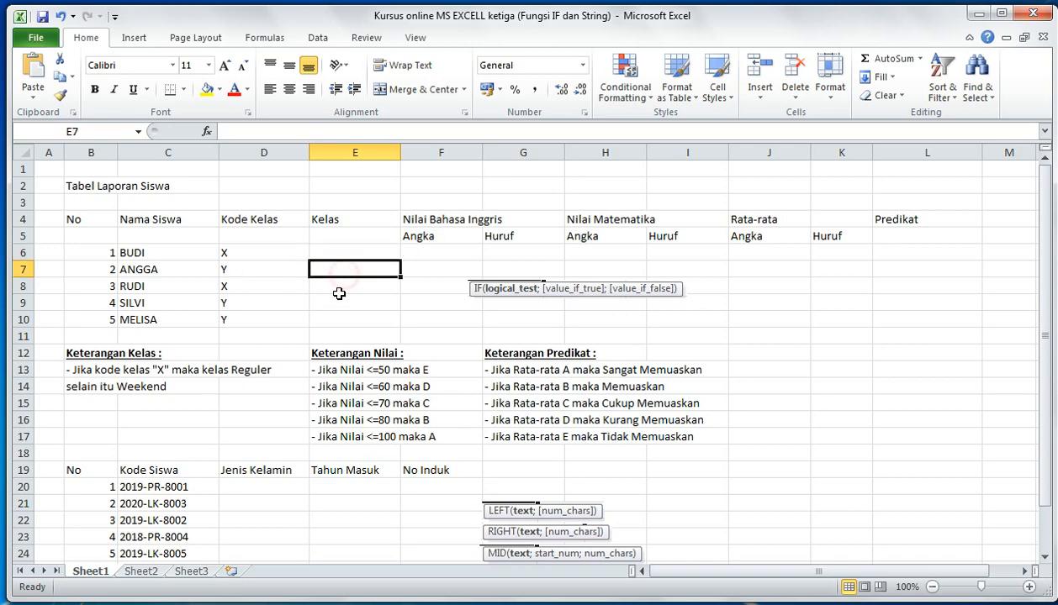
{"action": "left_click", "coordinate": [338, 286]}
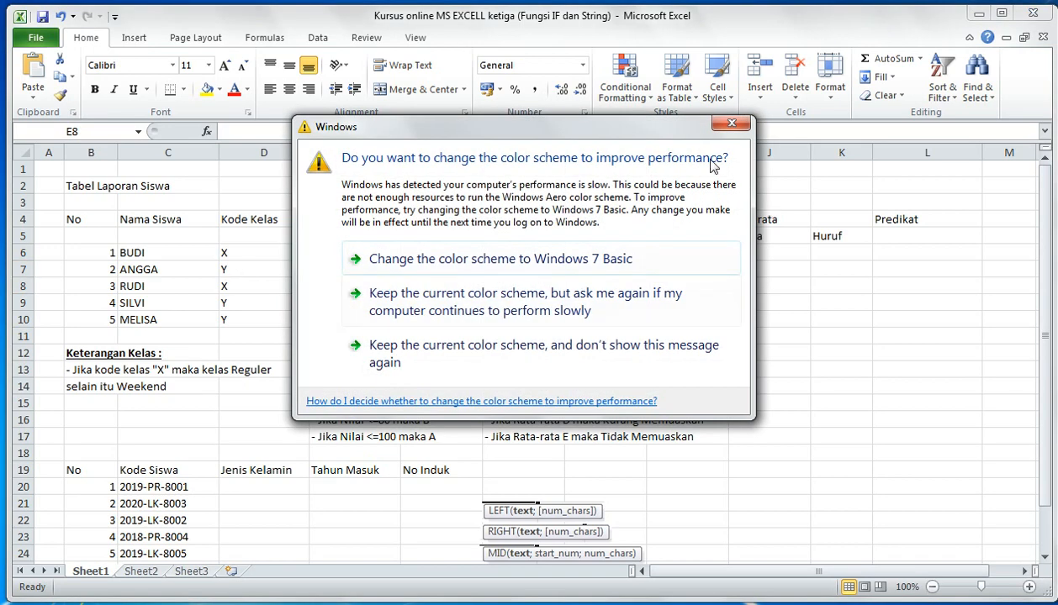
Step: Dismiss the color scheme prompt and check each Kelas cell in E6:E10 against its class code
{"action": "left_click", "coordinate": [731, 124]}
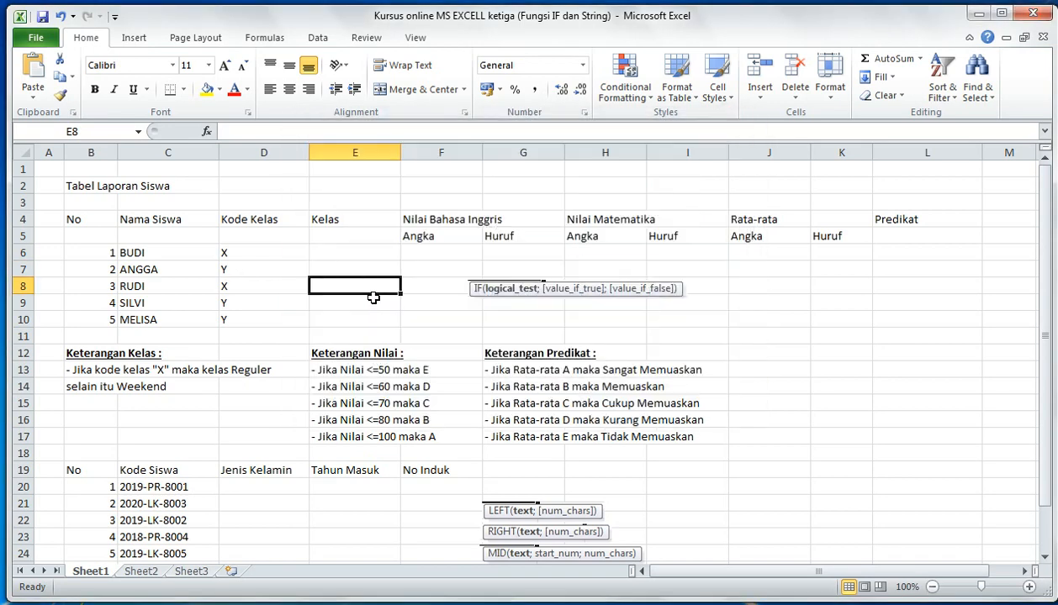
{"action": "left_click", "coordinate": [347, 256]}
{"action": "left_click", "coordinate": [347, 289]}
{"action": "left_click", "coordinate": [337, 247]}
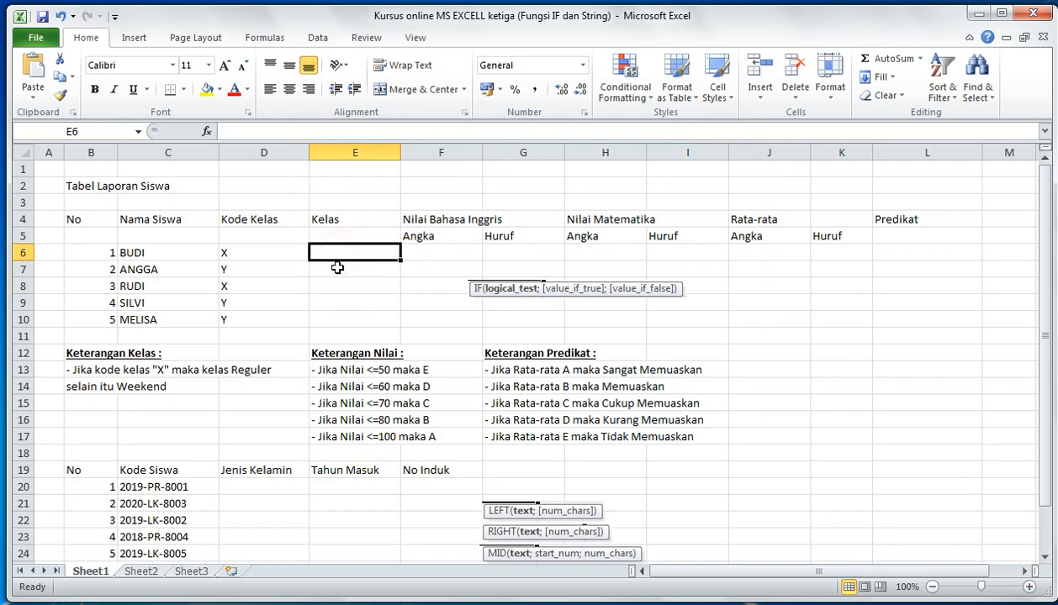
{"action": "left_click", "coordinate": [336, 267]}
{"action": "left_click", "coordinate": [336, 284]}
{"action": "left_click", "coordinate": [335, 301]}
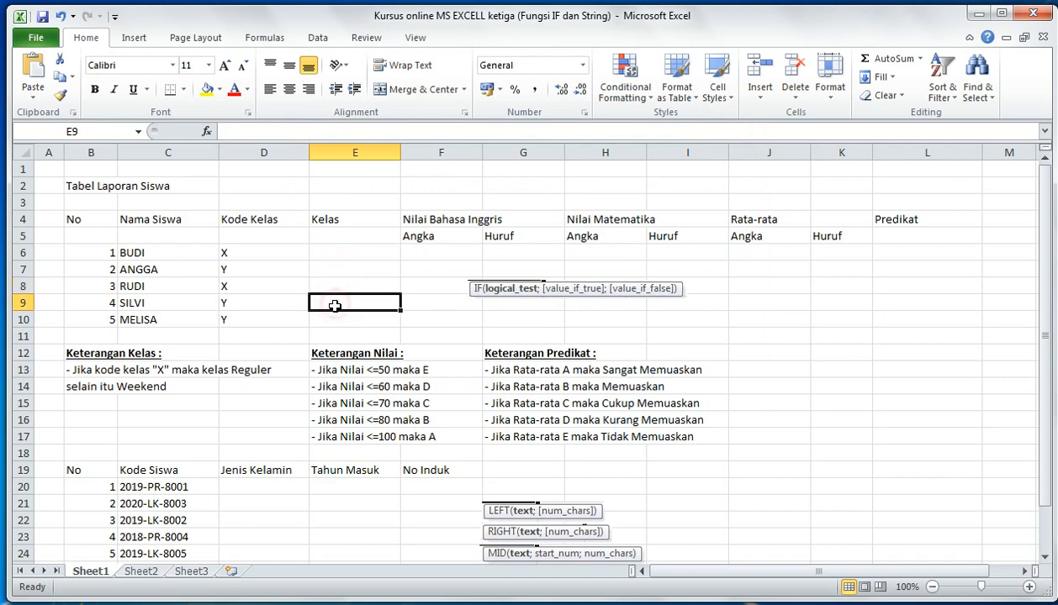
{"action": "left_click", "coordinate": [335, 316]}
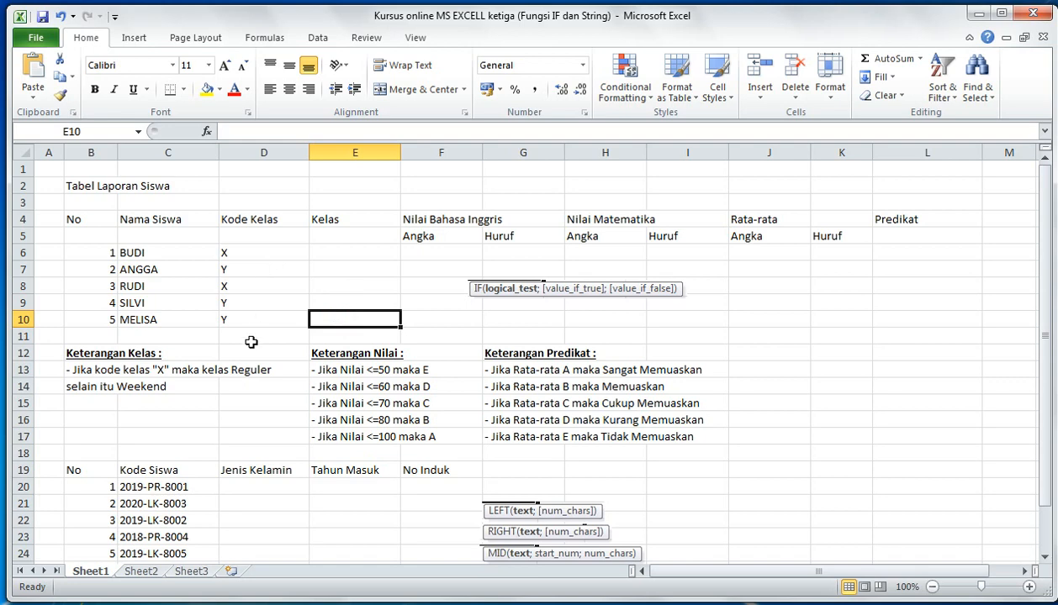
{"action": "left_click", "coordinate": [319, 249]}
{"action": "left_click", "coordinate": [323, 271]}
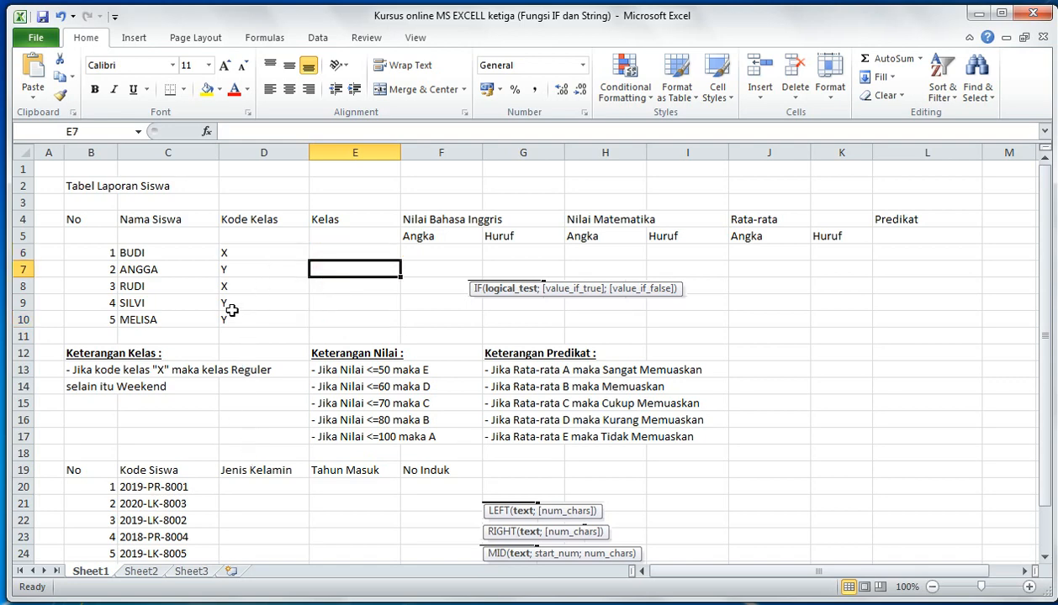
{"action": "left_click", "coordinate": [348, 253]}
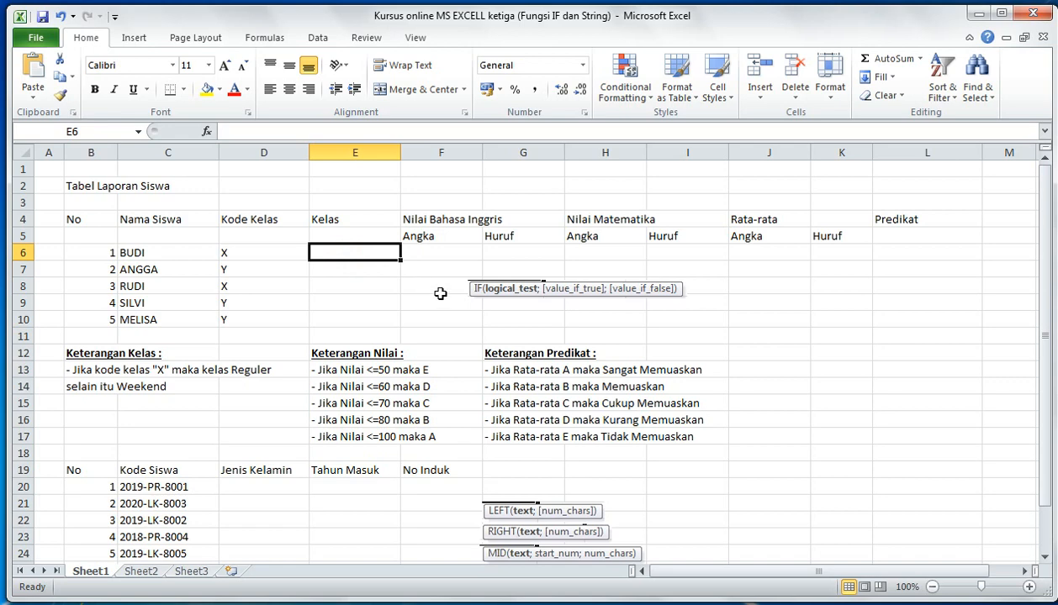
Step: Move the IF function syntax picture up to row 7, under the Nilai Bahasa Inggris and Nilai Matematika headings
{"action": "left_click_drag", "start_coordinate": [513, 290], "coordinate": [509, 269]}
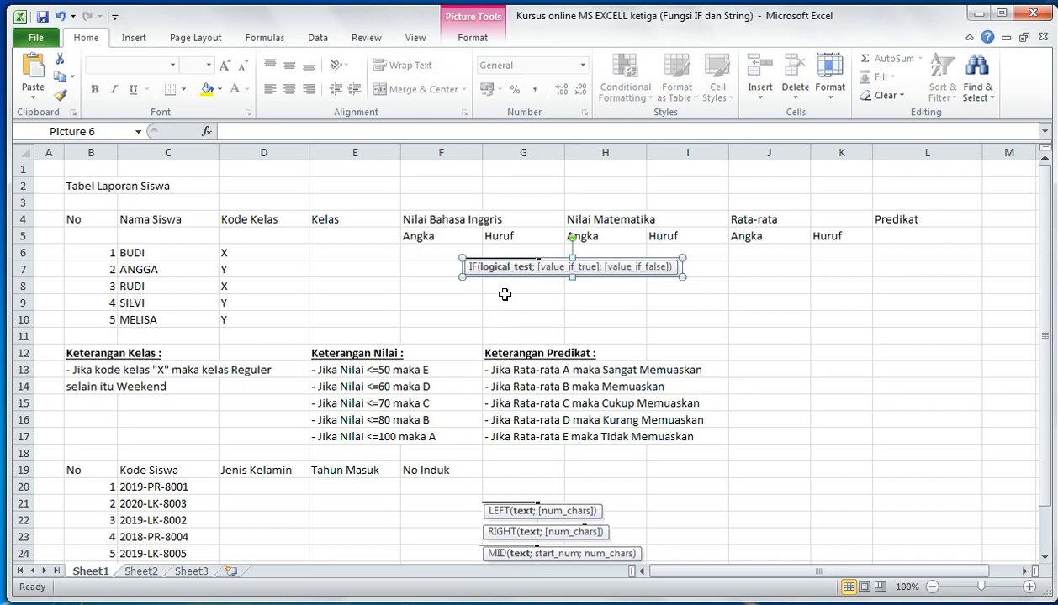
{"action": "left_click", "coordinate": [503, 299]}
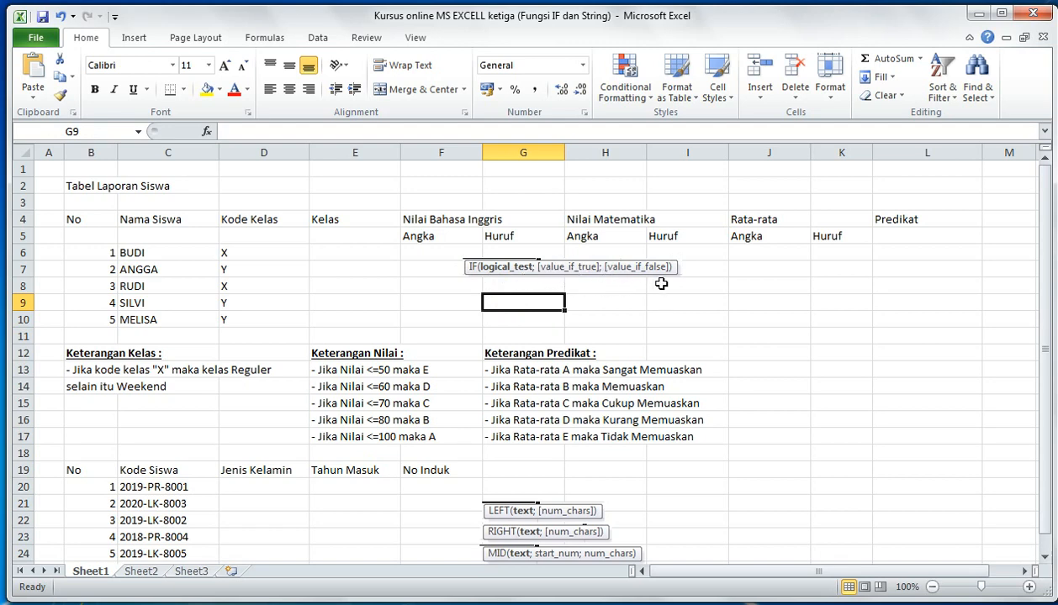
{"action": "left_click", "coordinate": [353, 250]}
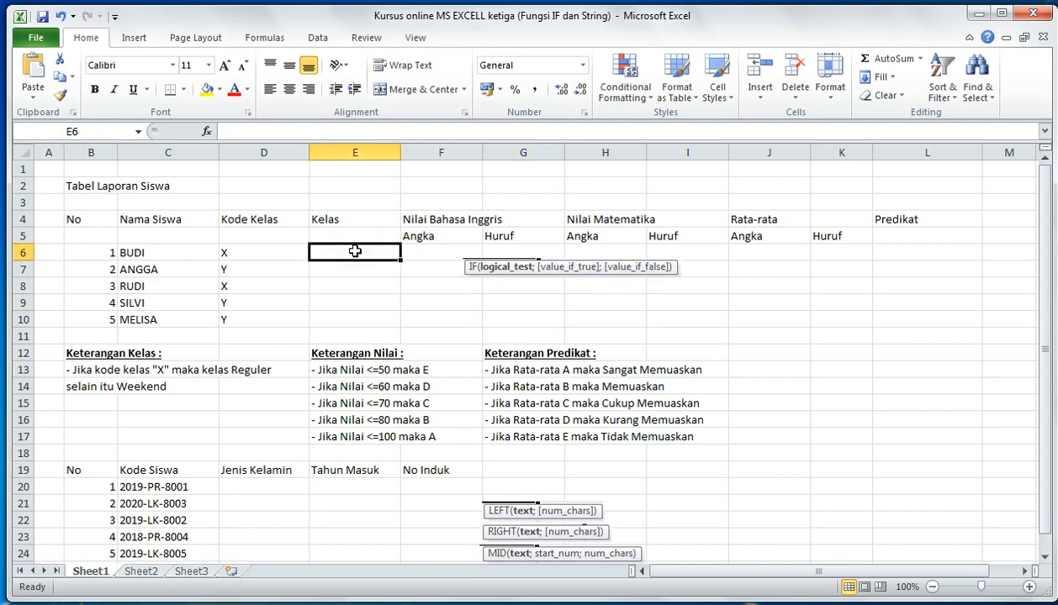
{"action": "left_click", "coordinate": [360, 284]}
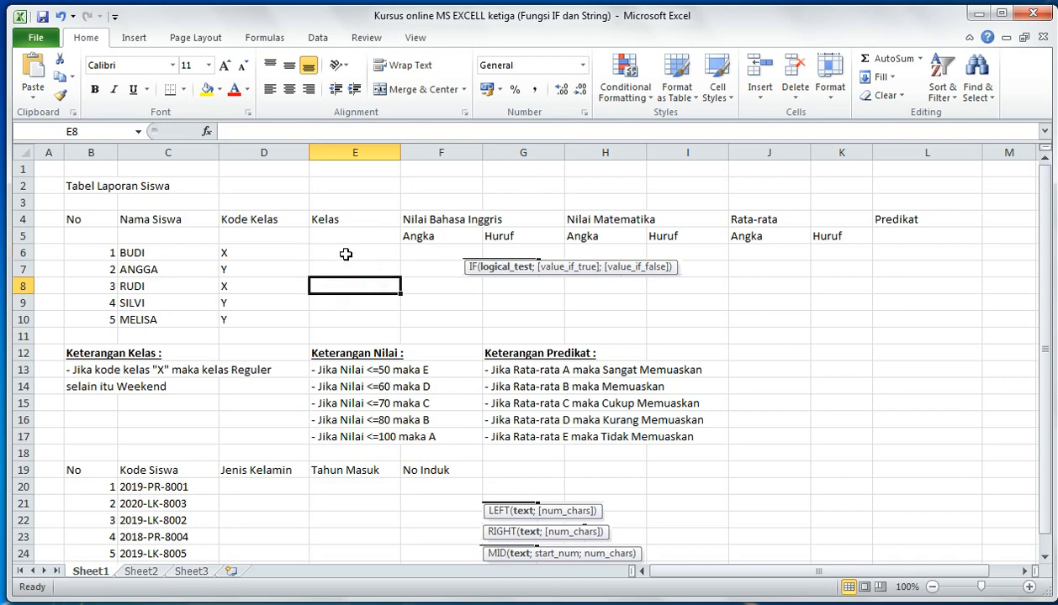
Step: Enter =IF(D6="X";"REGULER";"WEEKEND") in E6 for the first student's Kelas, dismissing the color scheme prompt whenever it interrupts
{"action": "left_click", "coordinate": [345, 253]}
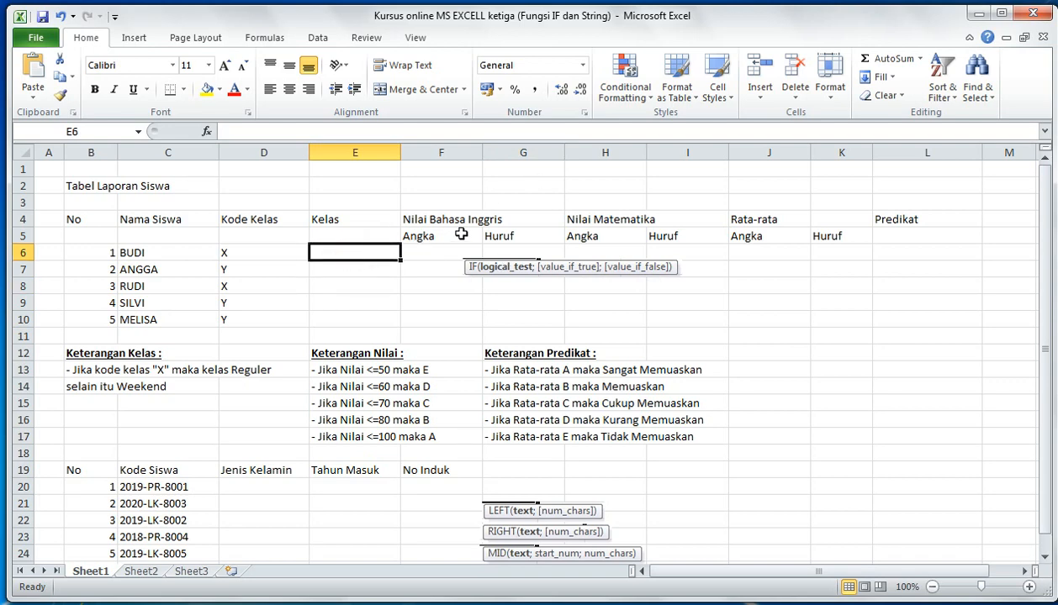
{"action": "type", "text": "="}
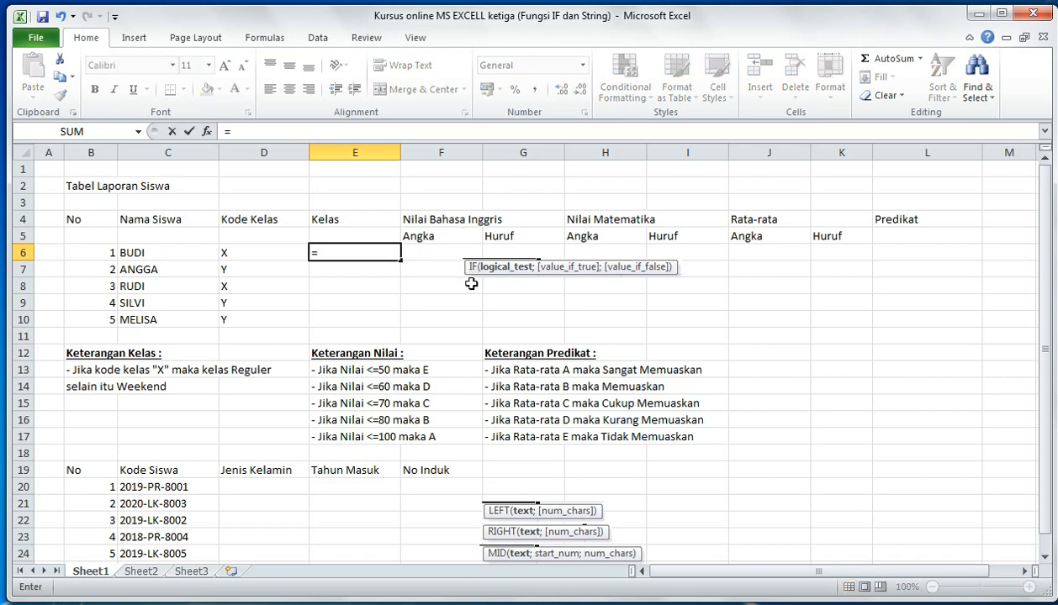
{"action": "type", "text": "IF"}
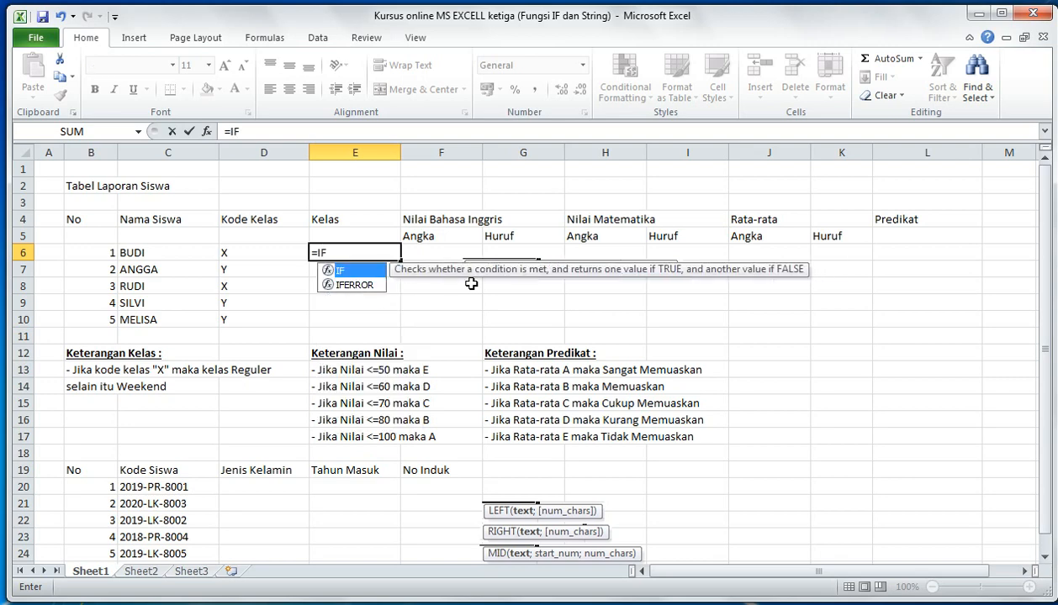
{"action": "type", "text": "("}
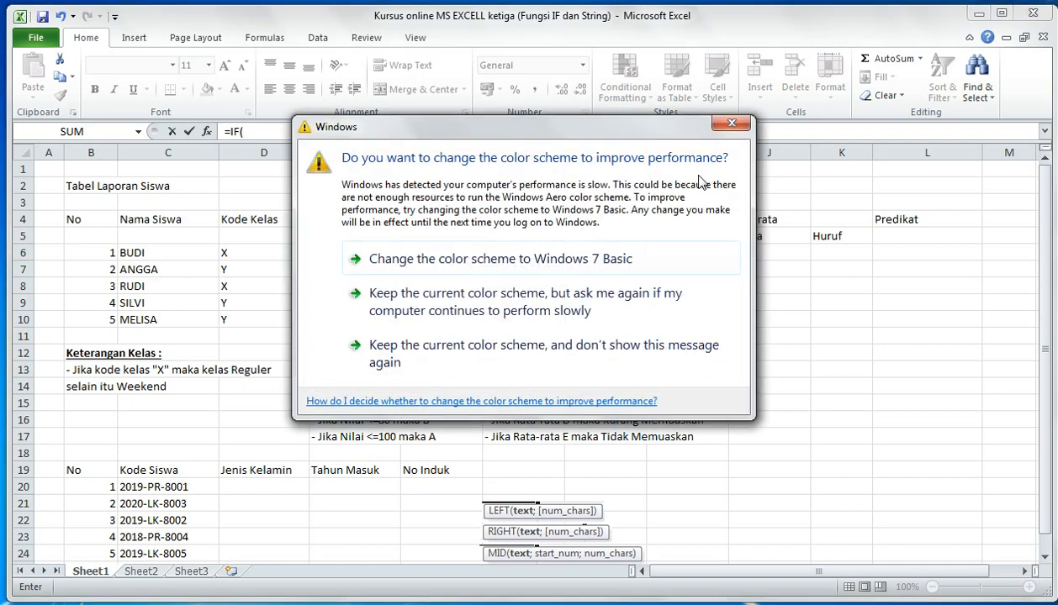
{"action": "left_click", "coordinate": [737, 125]}
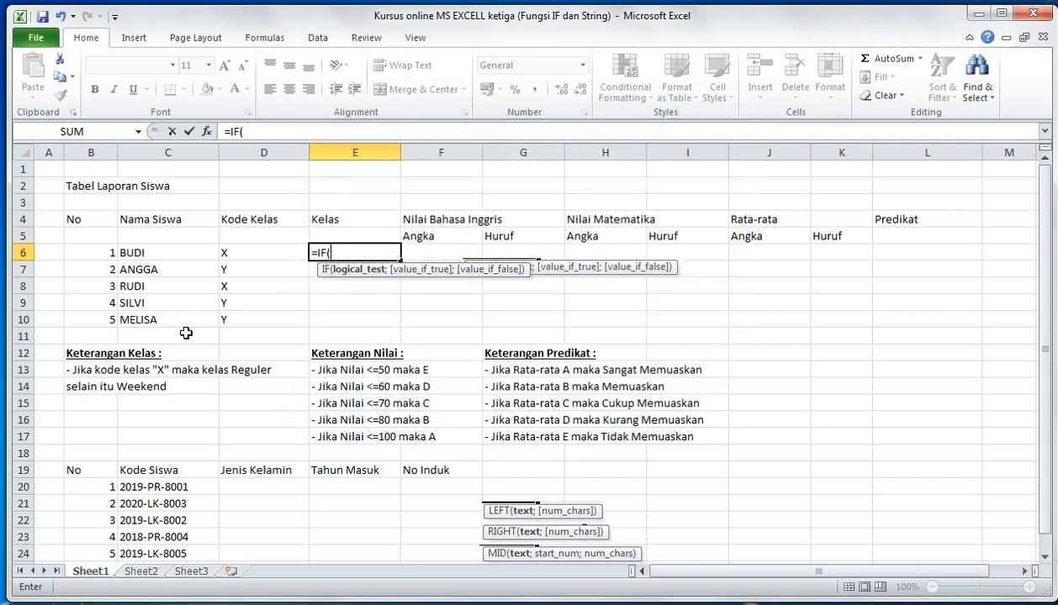
{"action": "left_click", "coordinate": [249, 252]}
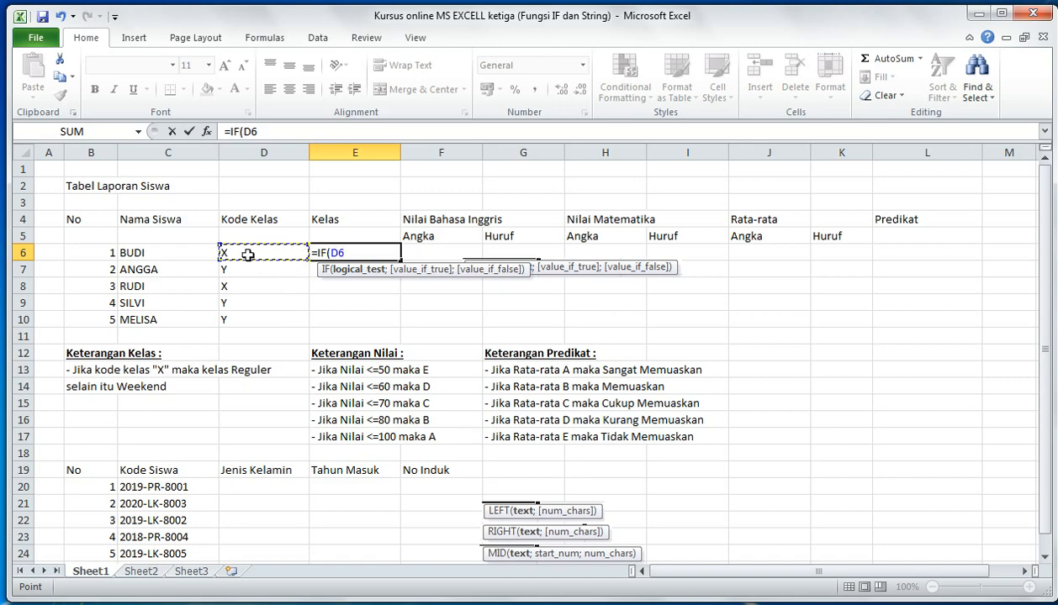
{"action": "type", "text": "=\"X"}
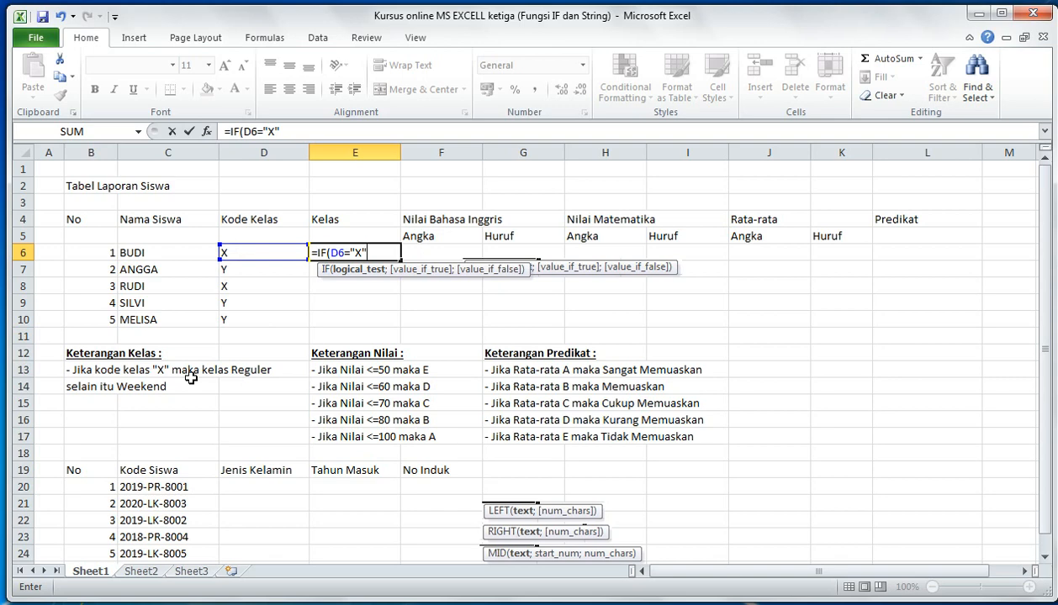
{"action": "type", "text": ";"}
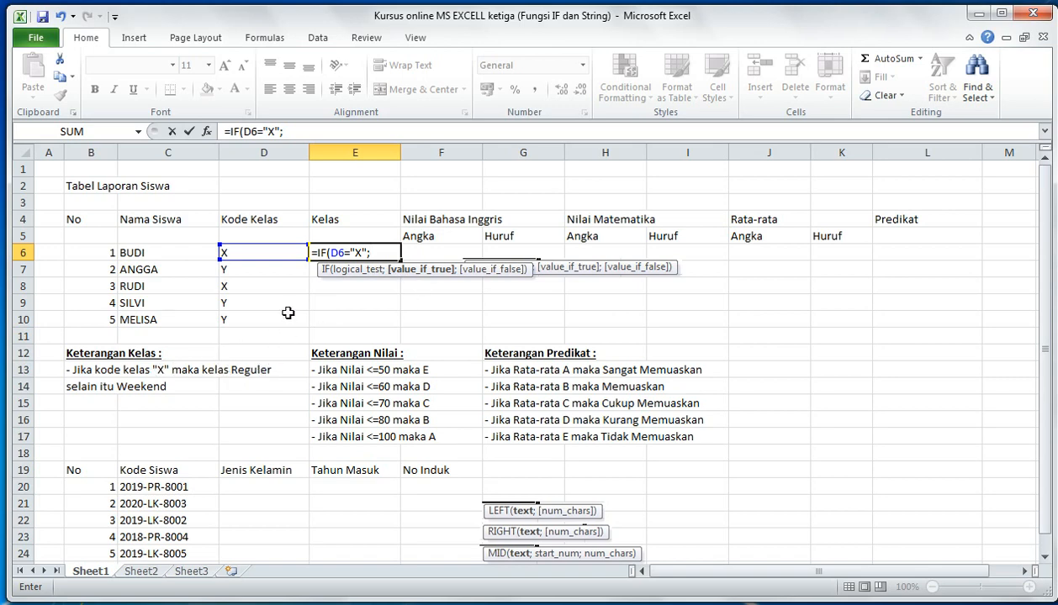
{"action": "type", "text": "EGULER"}
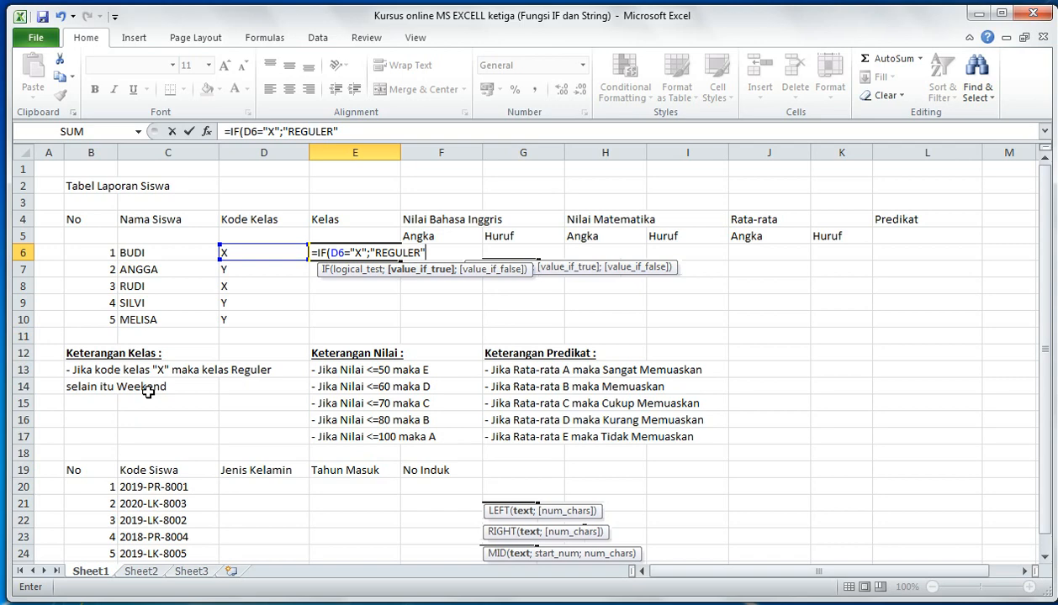
{"action": "type", "text": ";"}
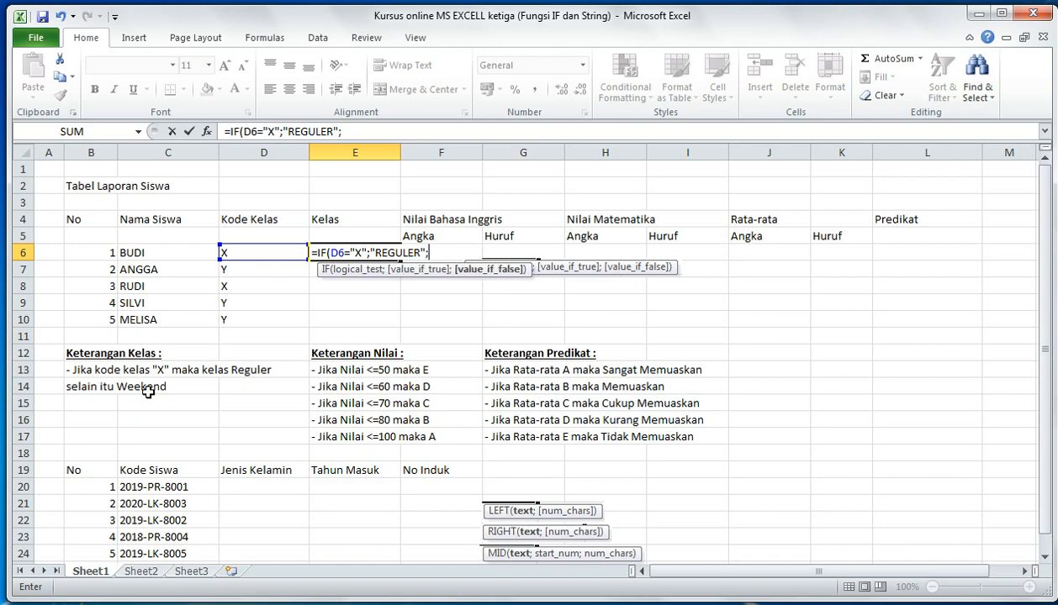
{"action": "type", "text": "\"WEEKEND"}
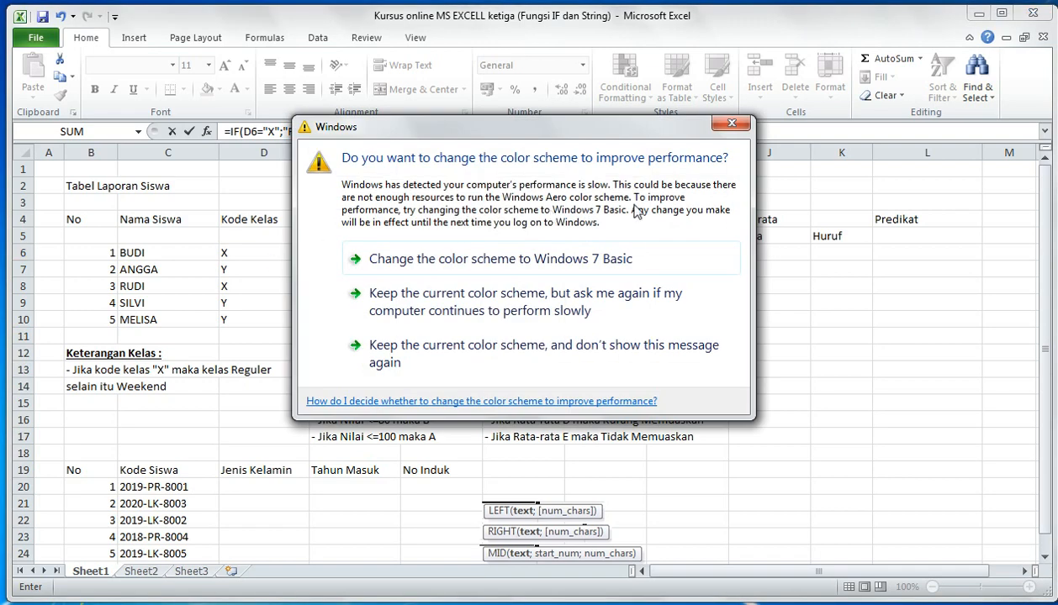
{"action": "left_click", "coordinate": [730, 125]}
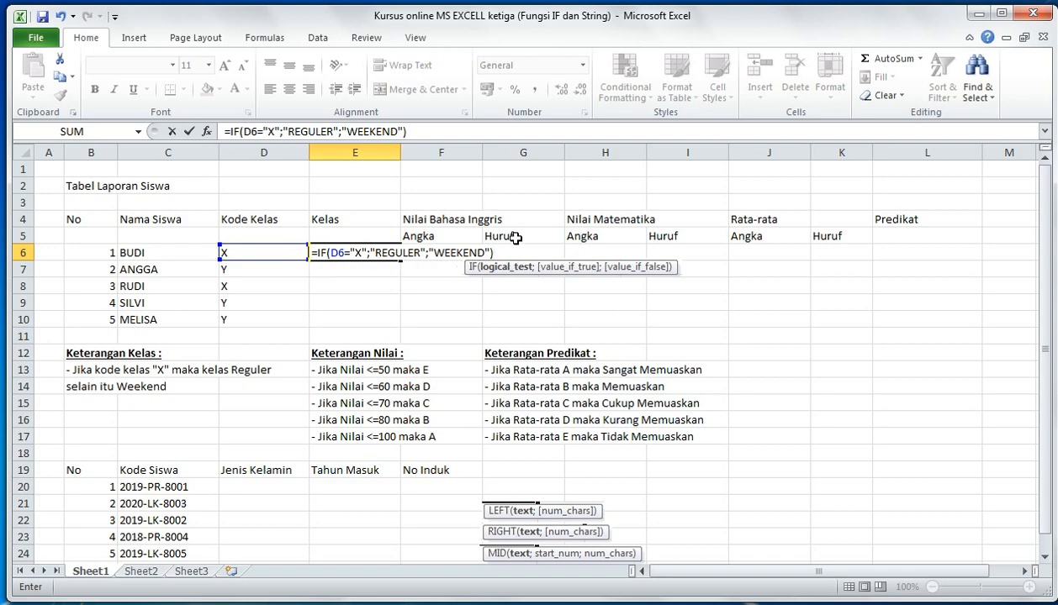
{"action": "key", "text": "Return"}
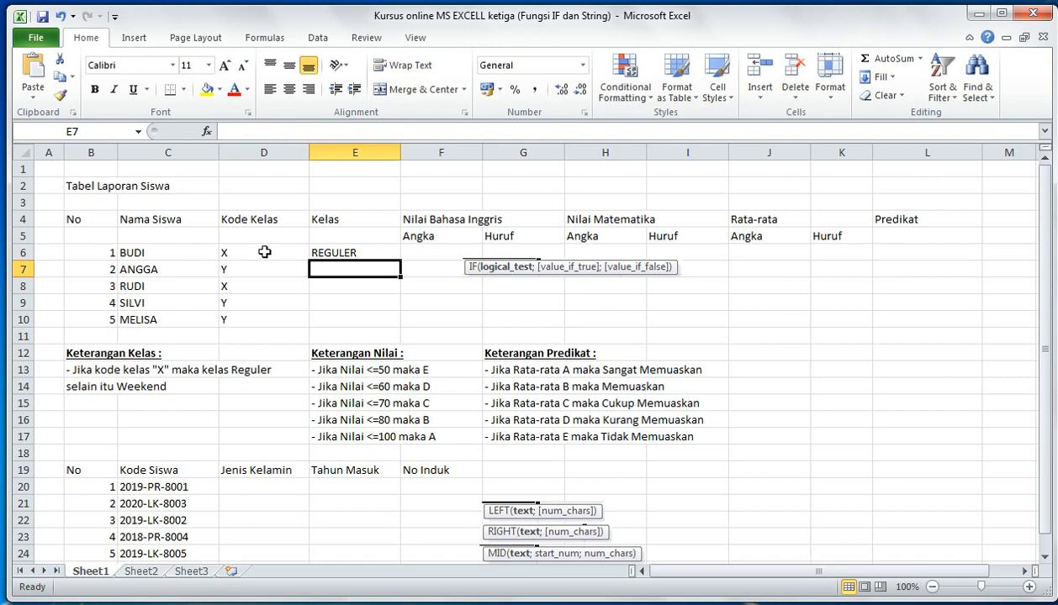
Step: Fill the Kelas formula from E6 down through E10 for the remaining students
{"action": "left_click", "coordinate": [371, 250]}
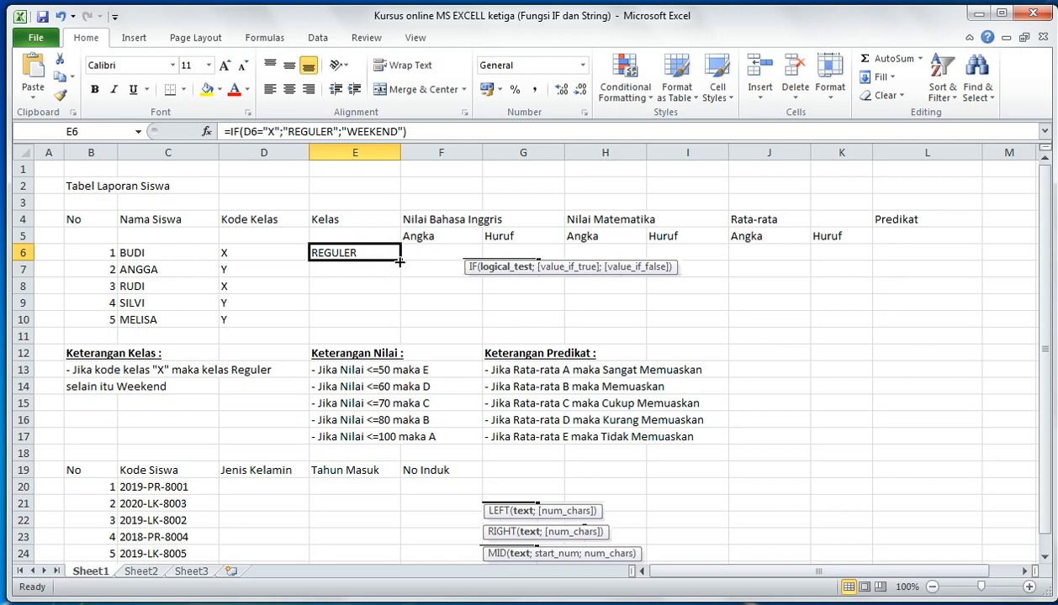
{"action": "left_click_drag", "start_coordinate": [399, 262], "coordinate": [400, 328]}
{"action": "left_click", "coordinate": [356, 303]}
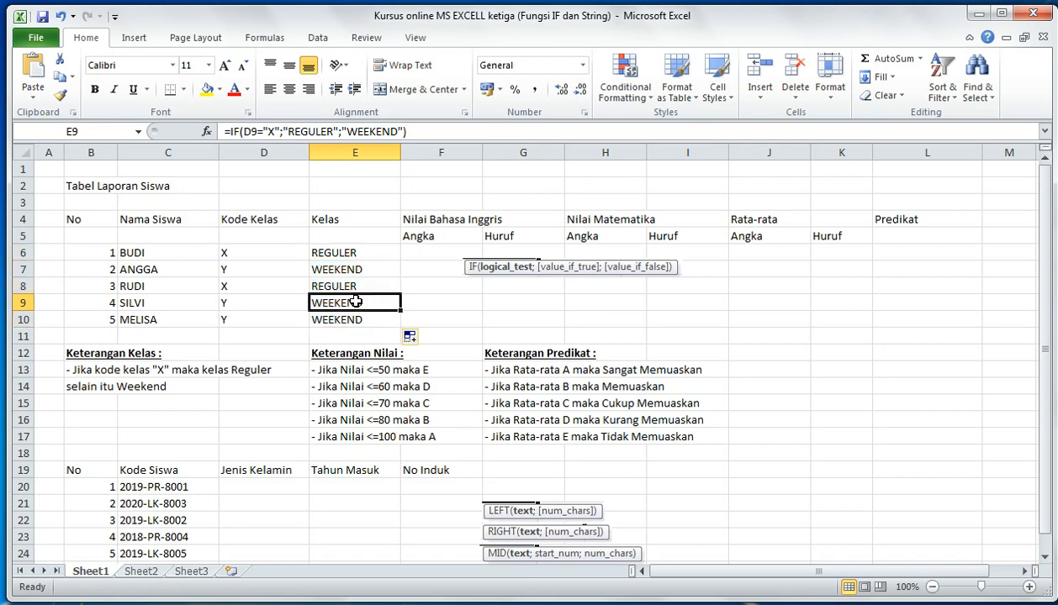
Step: Compare each class code in D6:D10 with its Kelas result in E6:E10, ending on the first formula
{"action": "left_click", "coordinate": [252, 251]}
{"action": "left_click", "coordinate": [338, 253]}
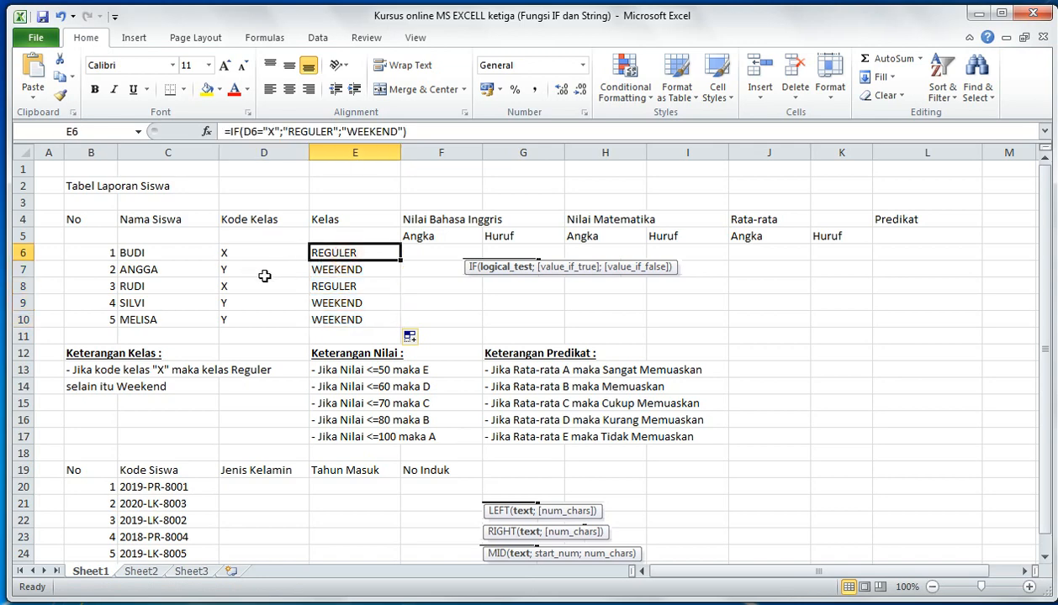
{"action": "left_click", "coordinate": [264, 274]}
{"action": "left_click", "coordinate": [327, 269]}
{"action": "left_click", "coordinate": [282, 286]}
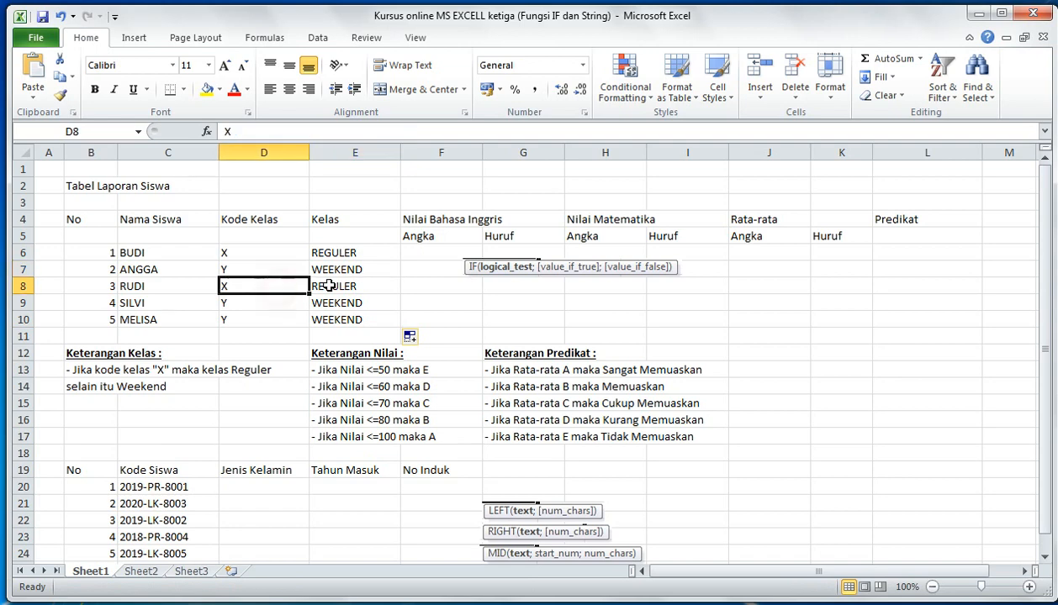
{"action": "left_click", "coordinate": [328, 286]}
{"action": "left_click", "coordinate": [281, 301]}
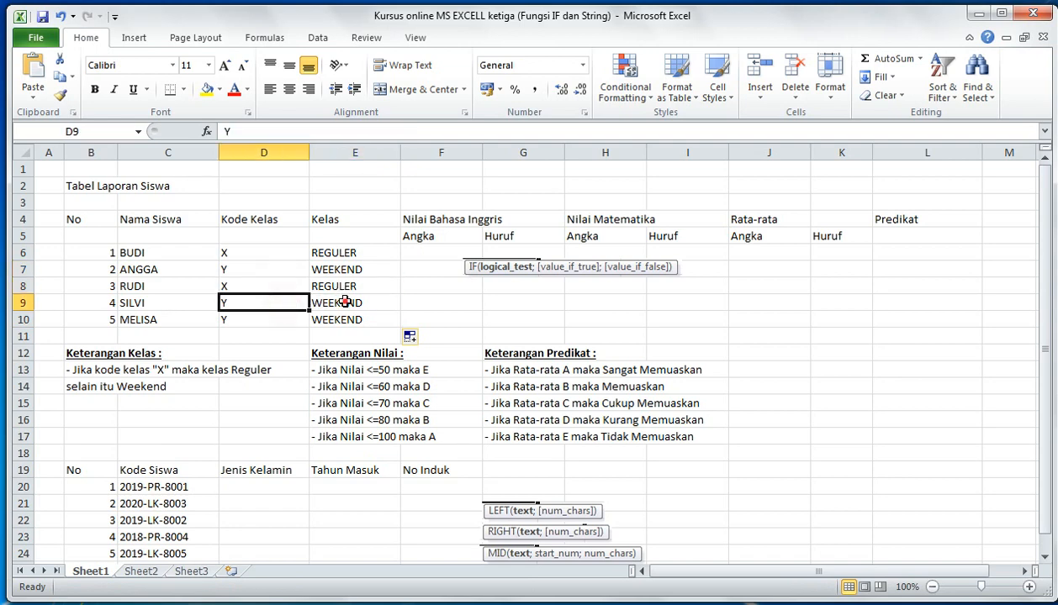
{"action": "left_click", "coordinate": [345, 301]}
{"action": "left_click", "coordinate": [270, 314]}
{"action": "left_click", "coordinate": [332, 312]}
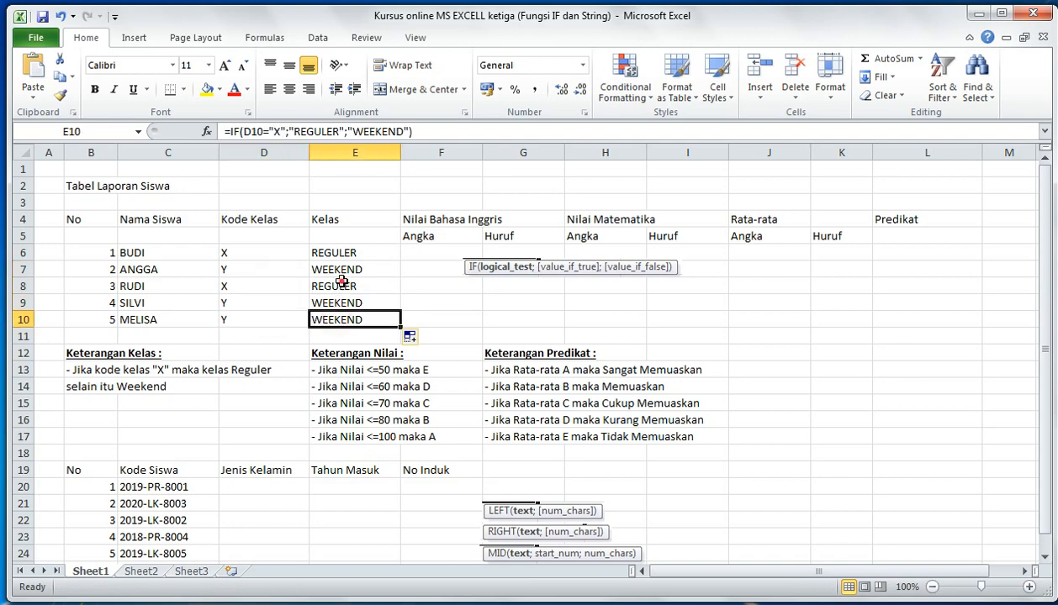
{"action": "left_click", "coordinate": [345, 254]}
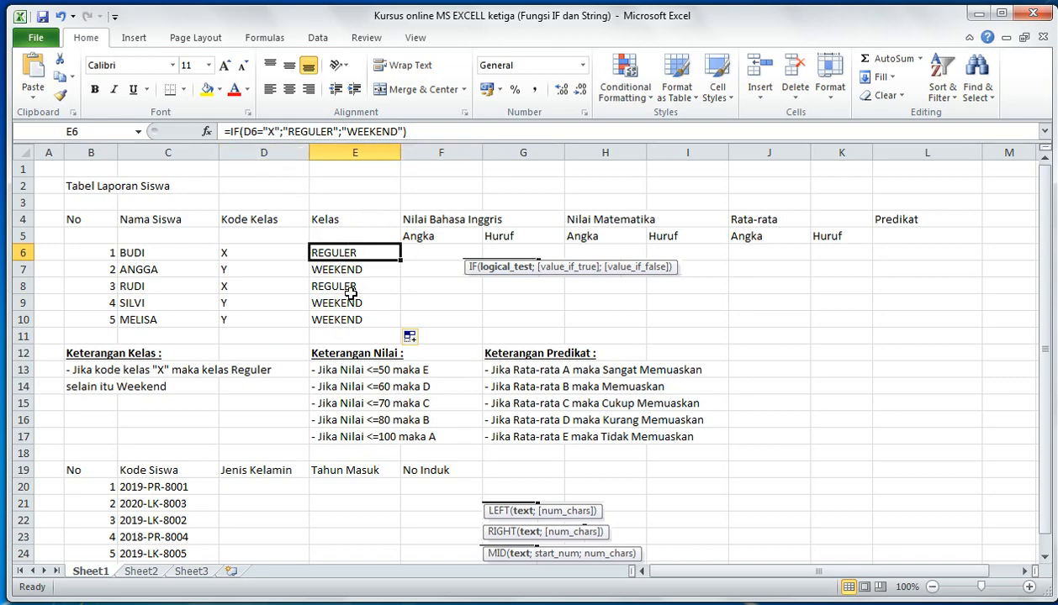
{"action": "left_click", "coordinate": [345, 240]}
{"action": "left_click", "coordinate": [358, 254]}
Step: Narrow column D slightly, dismissing the color scheme prompt that interrupts the resizing
{"action": "left_click_drag", "start_coordinate": [308, 154], "coordinate": [303, 153]}
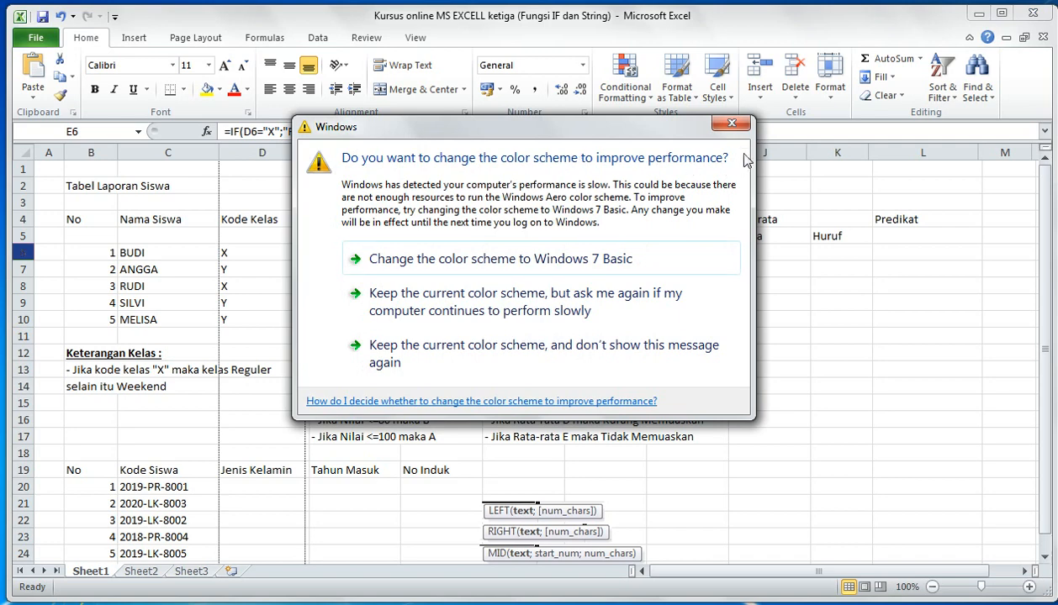
{"action": "left_click", "coordinate": [729, 127]}
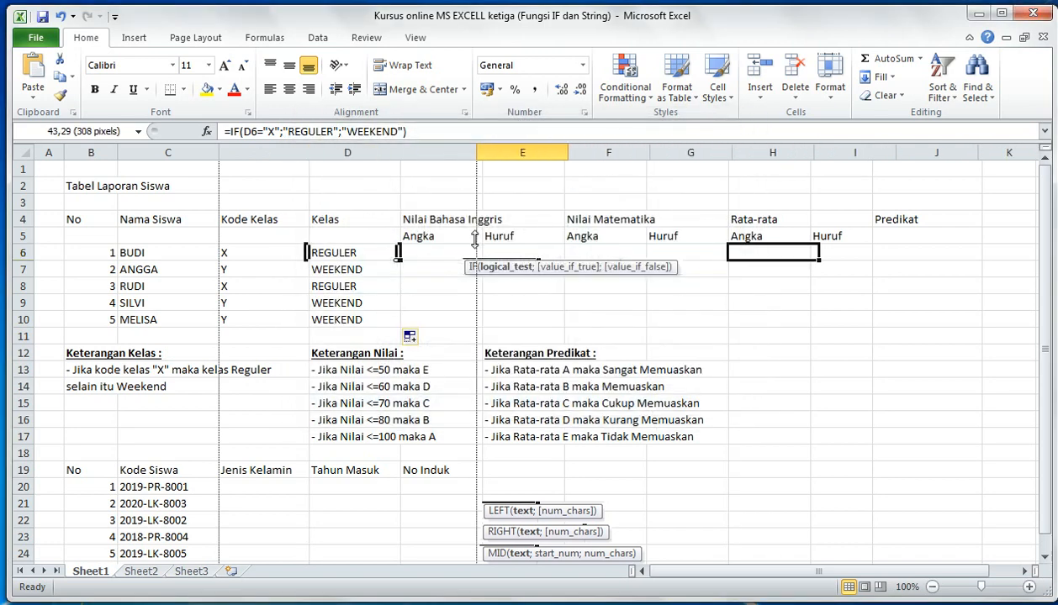
{"action": "left_click_drag", "start_coordinate": [475, 237], "coordinate": [307, 238]}
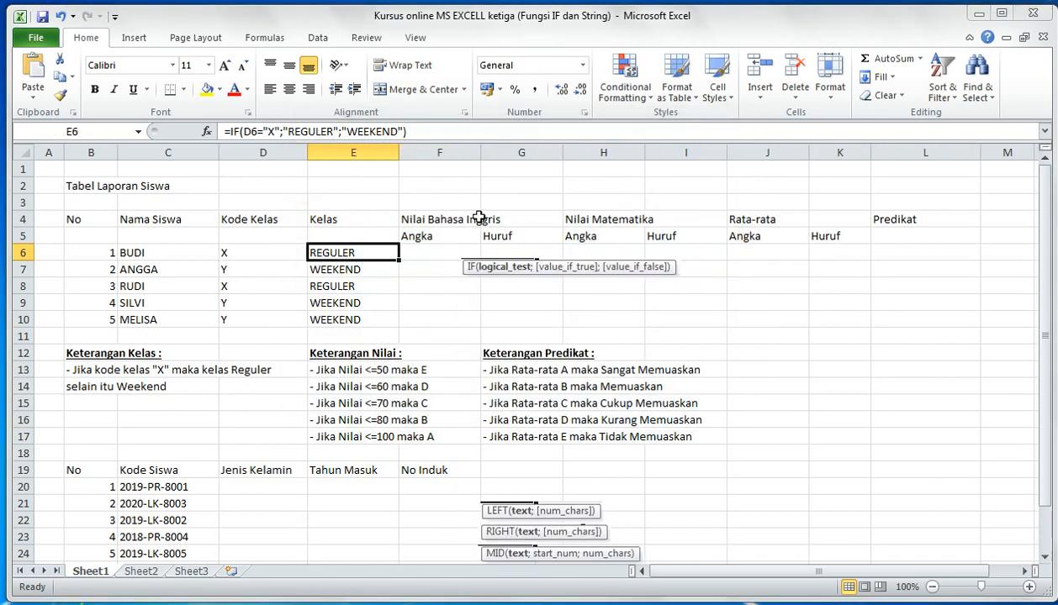
Step: Move the IF function syntax picture up to row 2, above the Nilai Bahasa Inggris heading, and deselect it
{"action": "left_click", "coordinate": [504, 190]}
{"action": "left_click", "coordinate": [681, 302]}
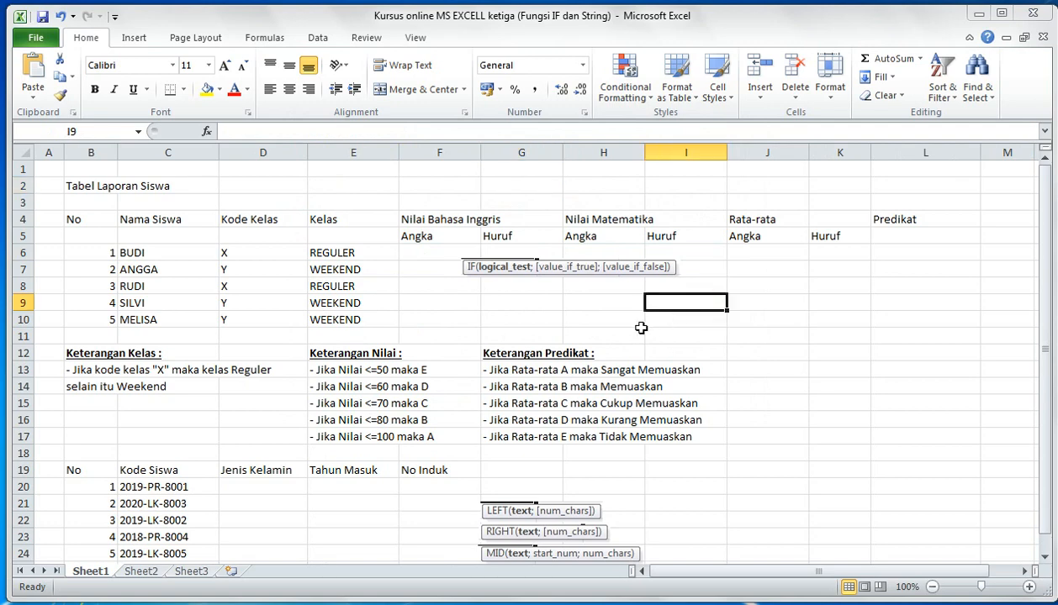
{"action": "left_click_drag", "start_coordinate": [561, 266], "coordinate": [481, 188]}
{"action": "left_click", "coordinate": [678, 185]}
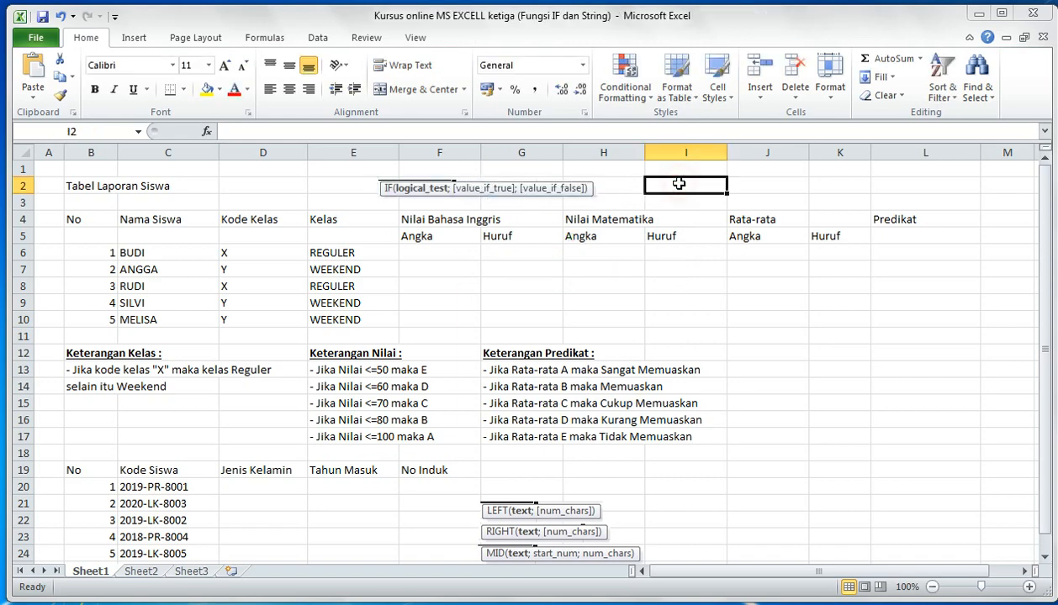
{"action": "left_click", "coordinate": [628, 301]}
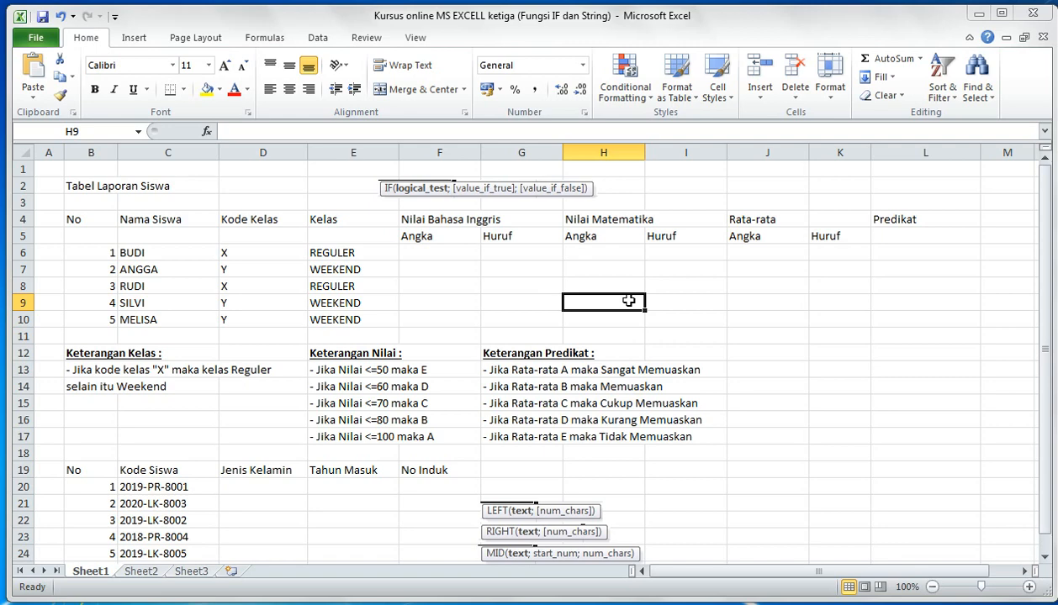
Step: Review the Keterangan Kelas rule and the five Keterangan Nilai grade thresholds that apply to the English and mathematics scores
{"action": "left_click", "coordinate": [73, 368]}
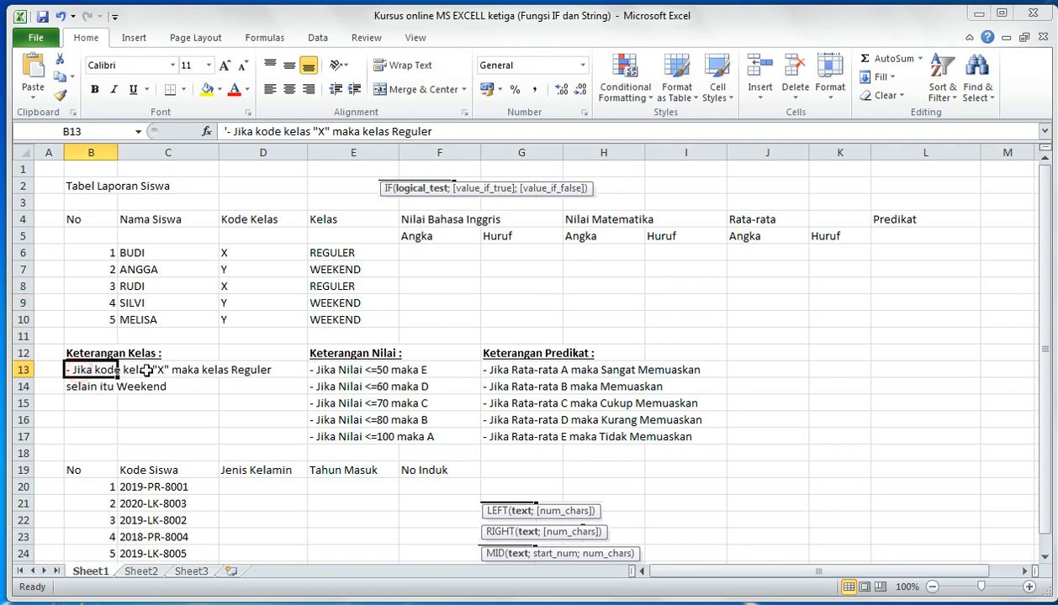
{"action": "left_click_drag", "start_coordinate": [146, 370], "coordinate": [233, 385]}
{"action": "left_click", "coordinate": [181, 382]}
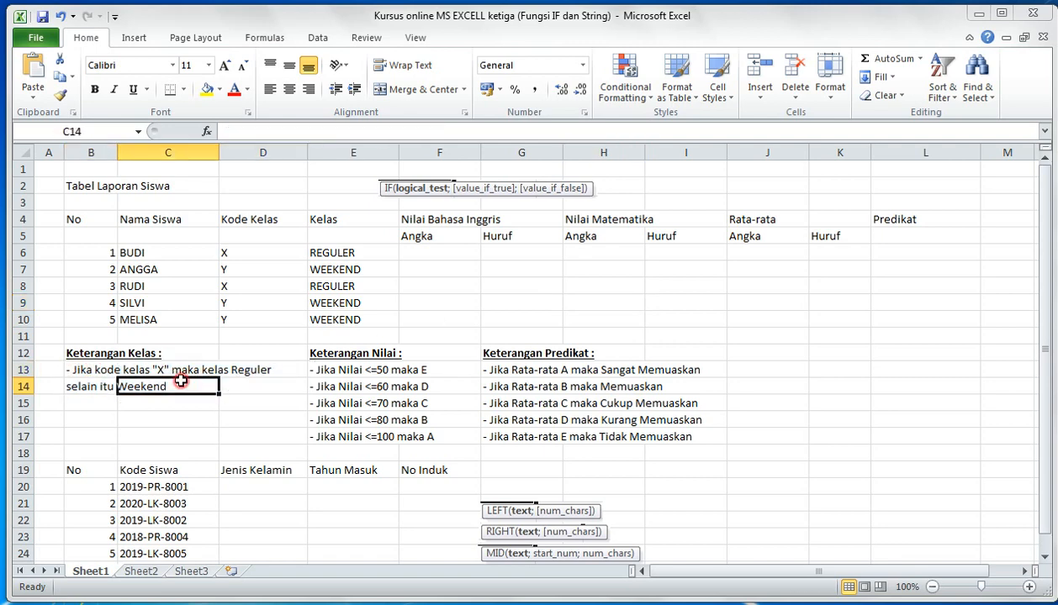
{"action": "left_click", "coordinate": [105, 382]}
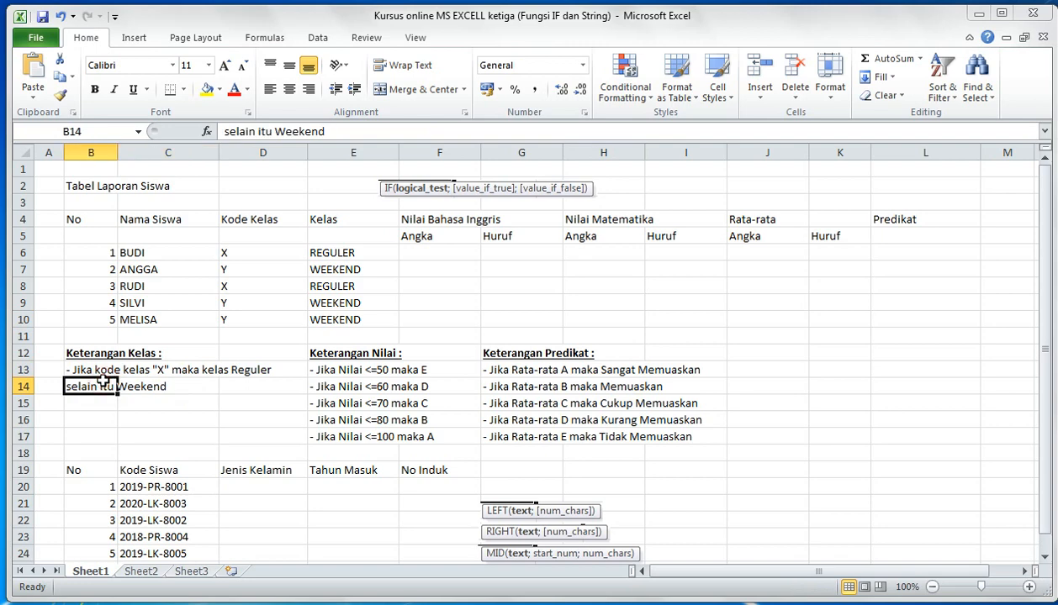
{"action": "left_click", "coordinate": [343, 370]}
{"action": "left_click", "coordinate": [344, 388]}
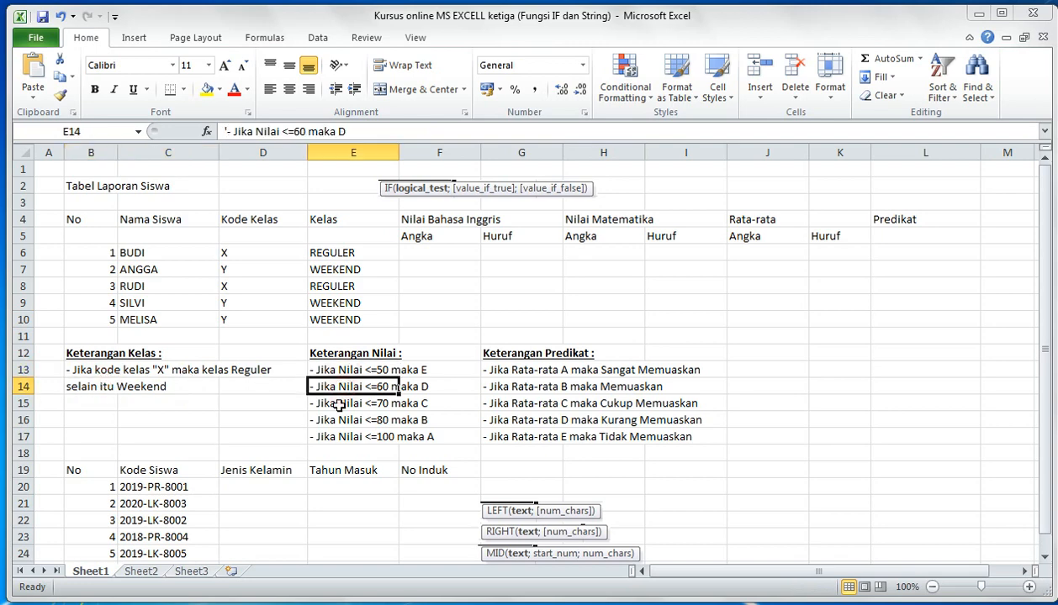
{"action": "left_click", "coordinate": [337, 404]}
{"action": "left_click", "coordinate": [337, 420]}
{"action": "left_click", "coordinate": [337, 437]}
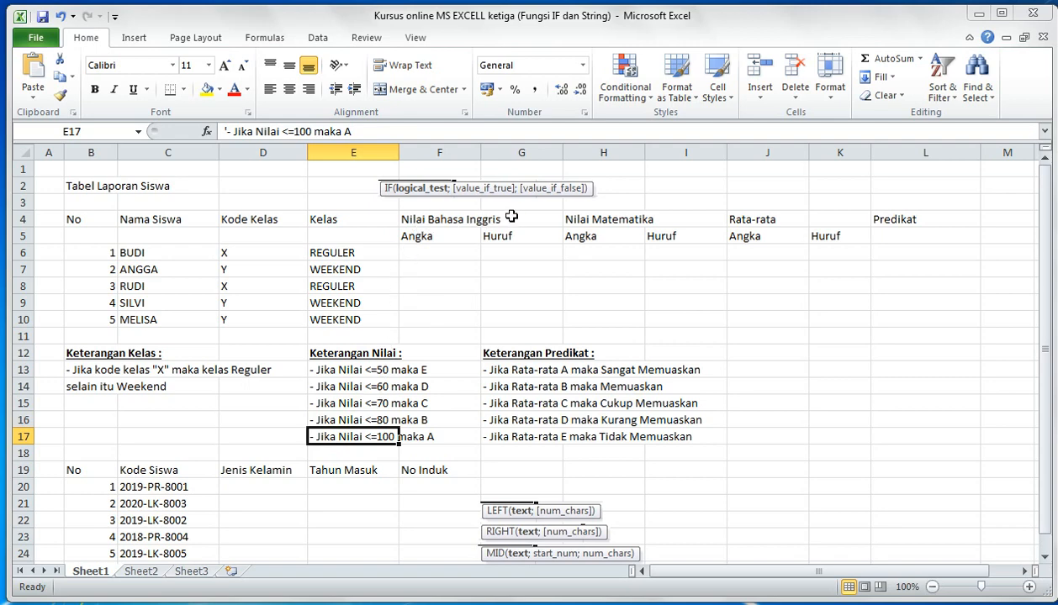
{"action": "left_click", "coordinate": [647, 220]}
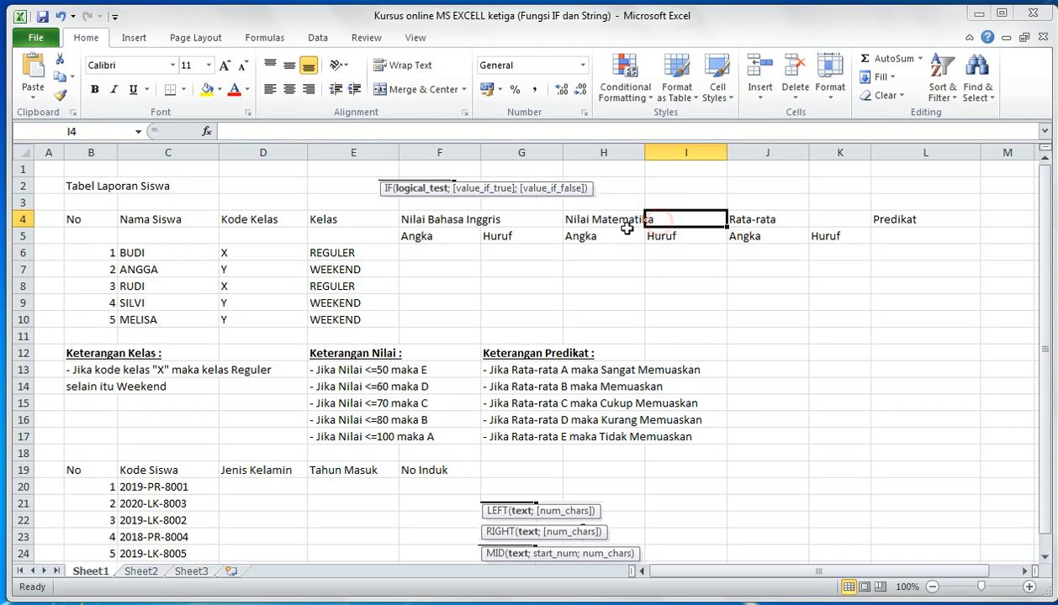
Step: Enter 87 as the first student's Nilai Bahasa Inggris Angka score in F6
{"action": "left_click", "coordinate": [435, 254]}
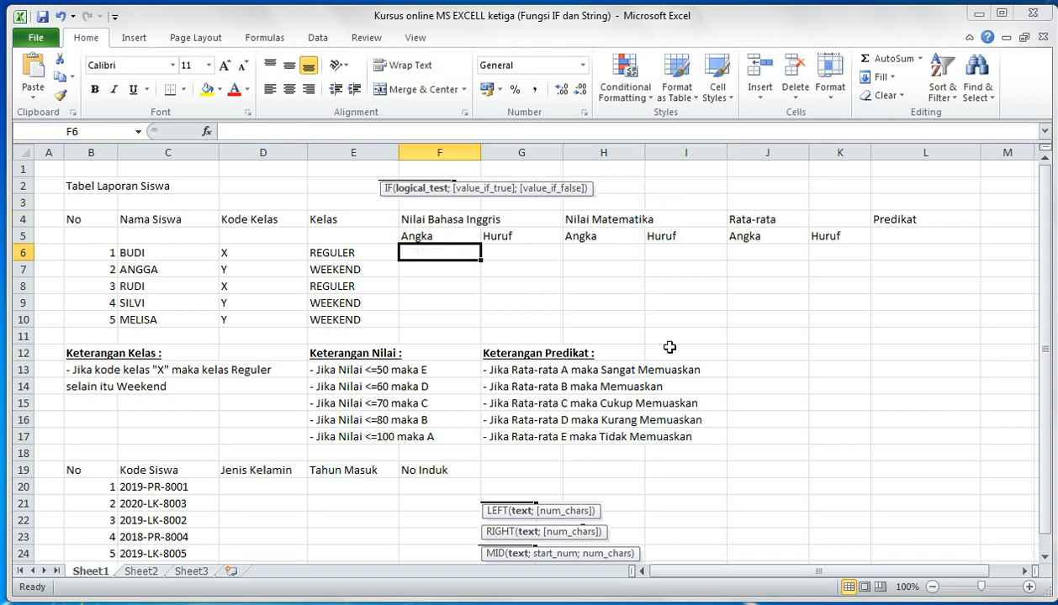
{"action": "type", "text": "87"}
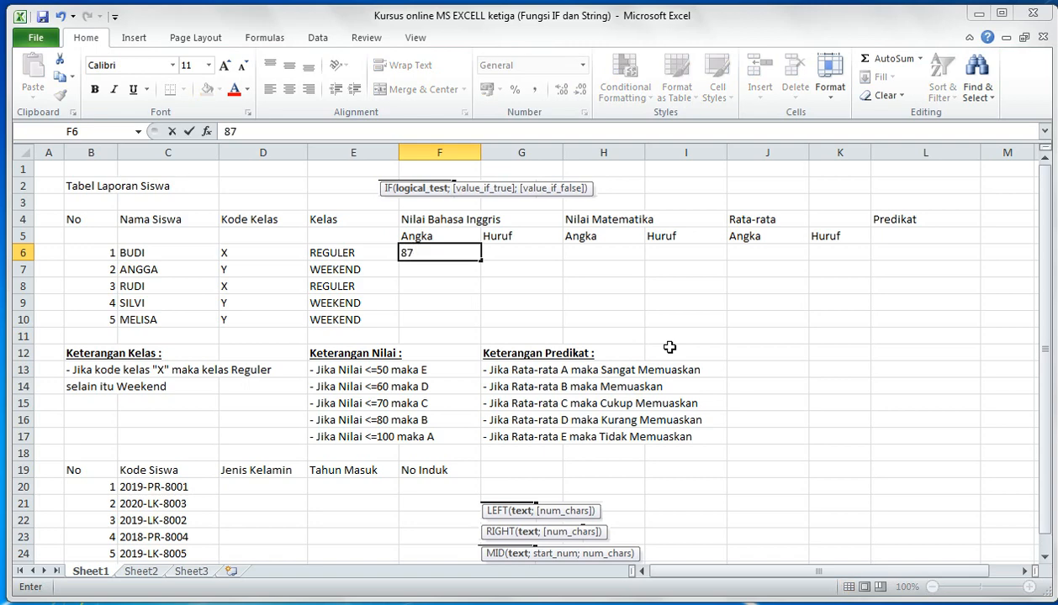
{"action": "key", "text": "Return"}
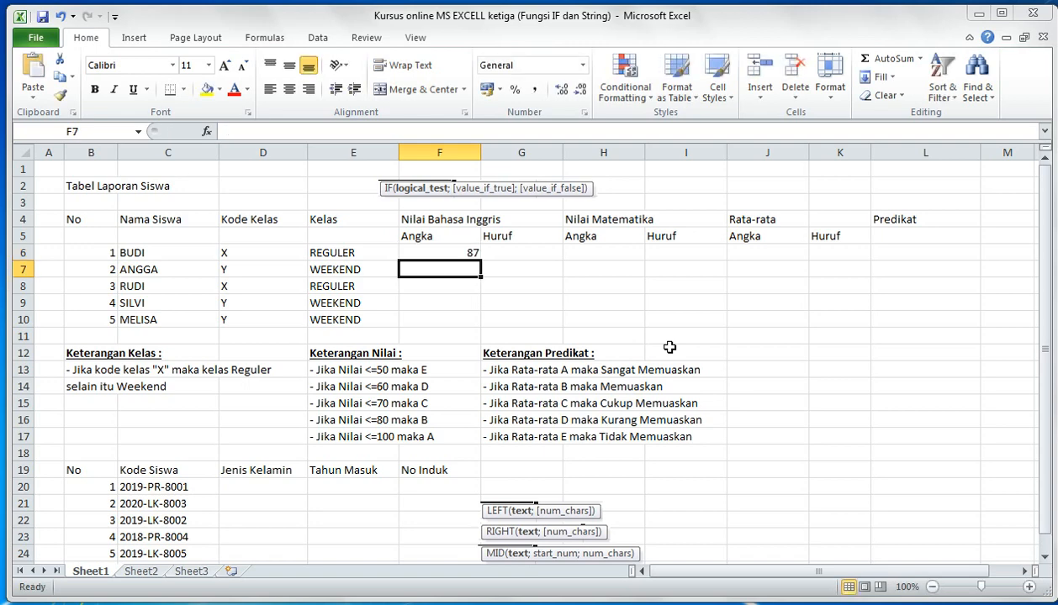
Step: Enter the remaining Nilai Bahasa Inggris Angka scores 65, 90, 40 and 70 in F7 to F10
{"action": "type", "text": "65"}
{"action": "key", "text": "Return"}
{"action": "type", "text": "90"}
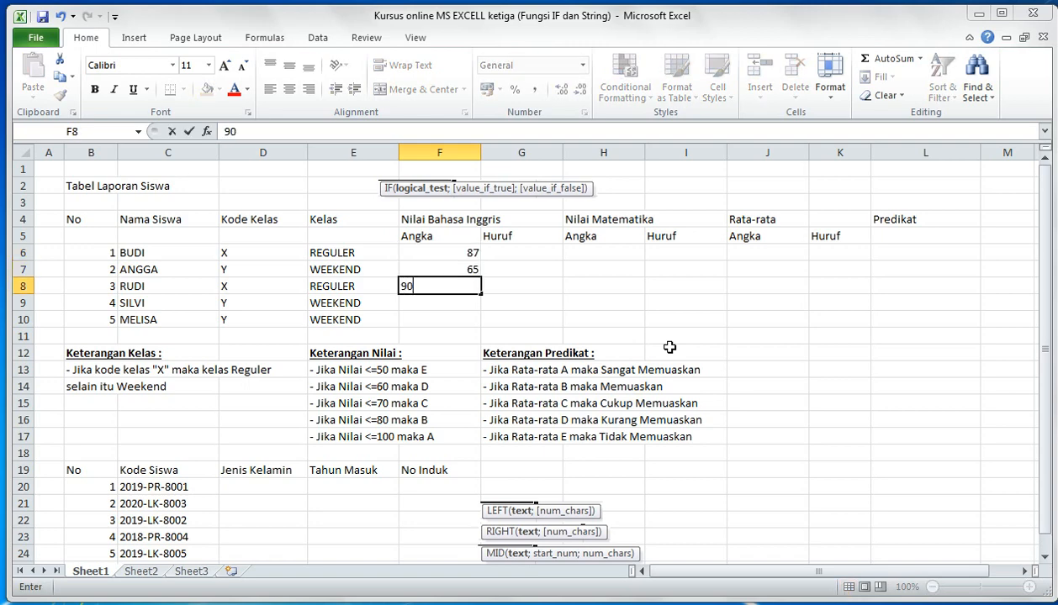
{"action": "key", "text": "Return"}
{"action": "type", "text": "40"}
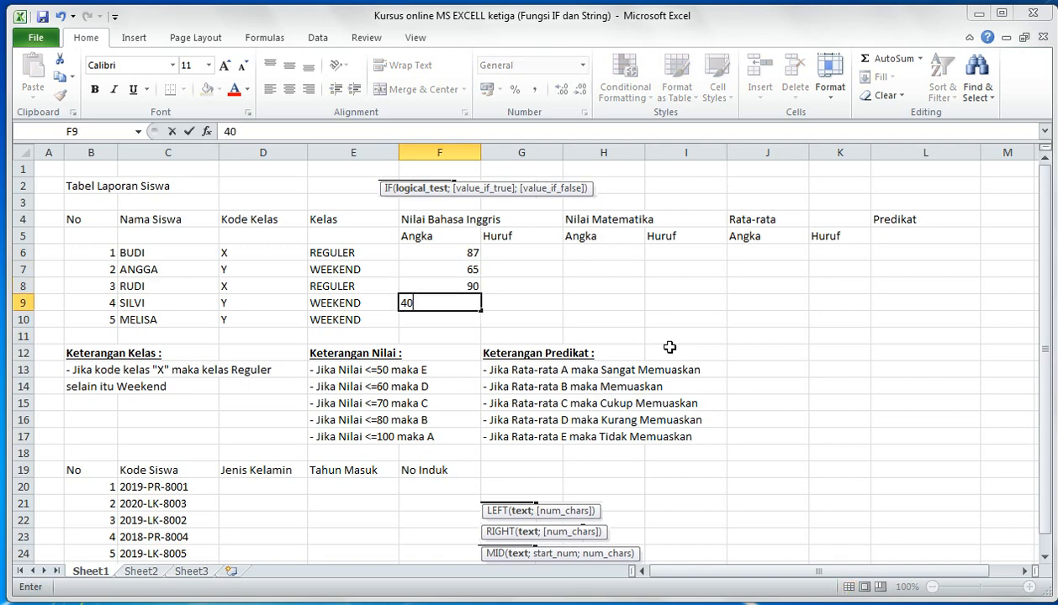
{"action": "key", "text": "Return"}
{"action": "type", "text": "7"}
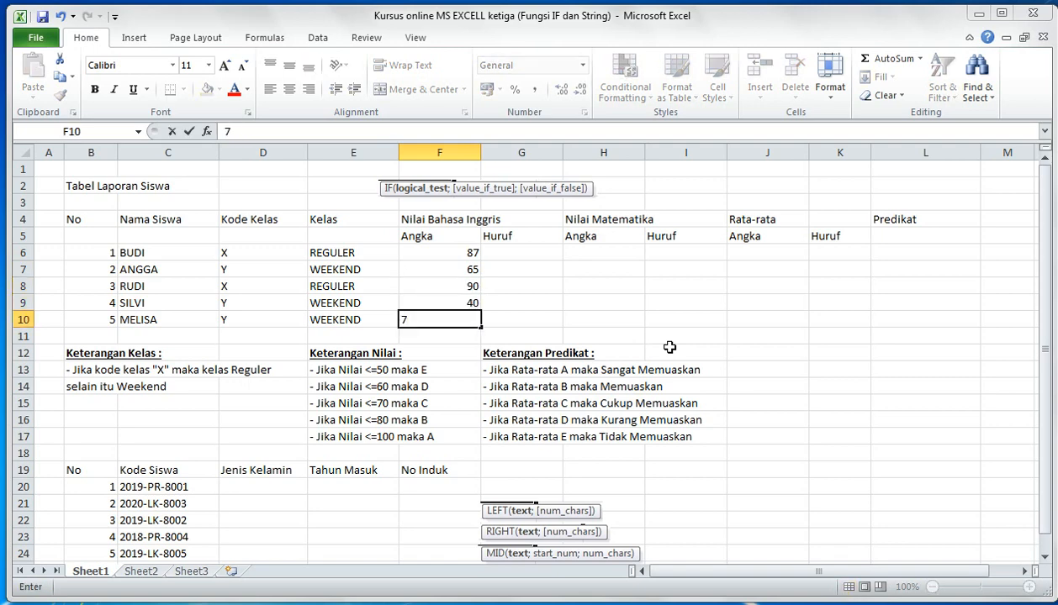
{"action": "type", "text": "0"}
{"action": "key", "text": "Return"}
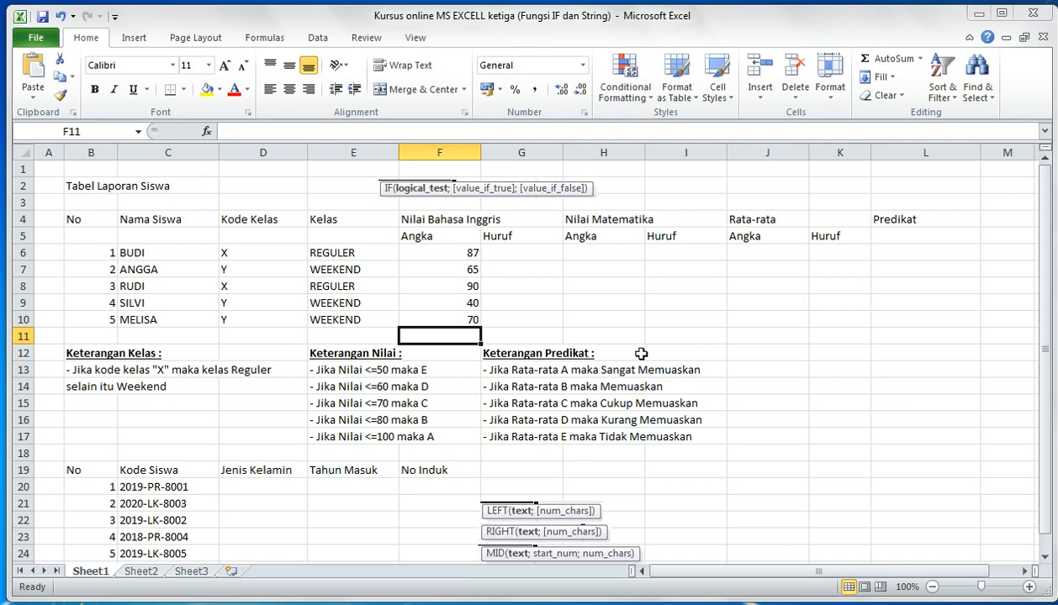
Step: Enter the Nilai Matematika Angka scores 56, 65, 76, 80 and 80 in H6 to H10
{"action": "left_click", "coordinate": [578, 248]}
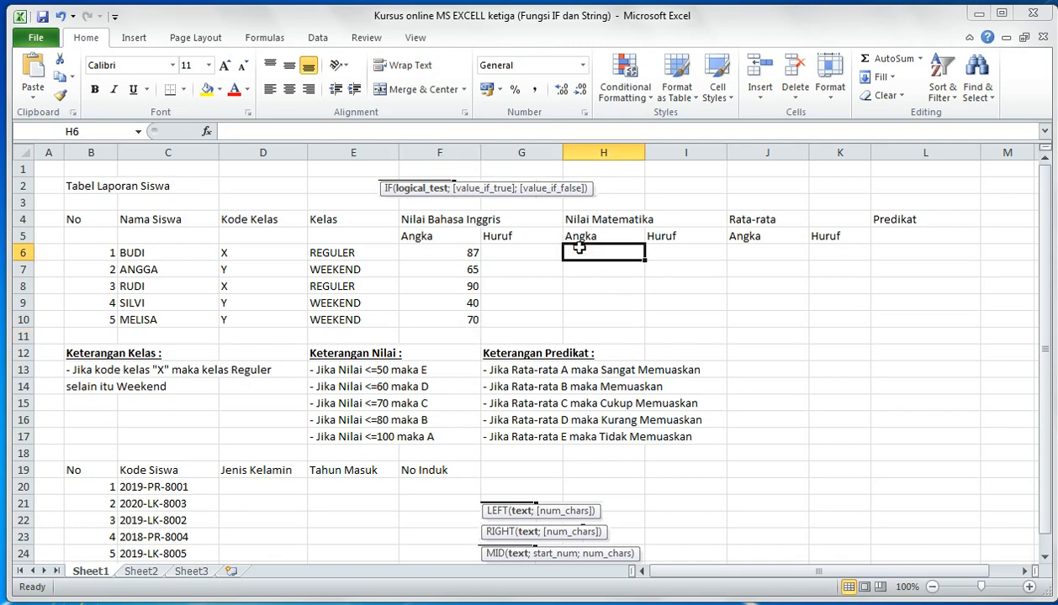
{"action": "type", "text": "56"}
{"action": "key", "text": "Return"}
{"action": "type", "text": "65"}
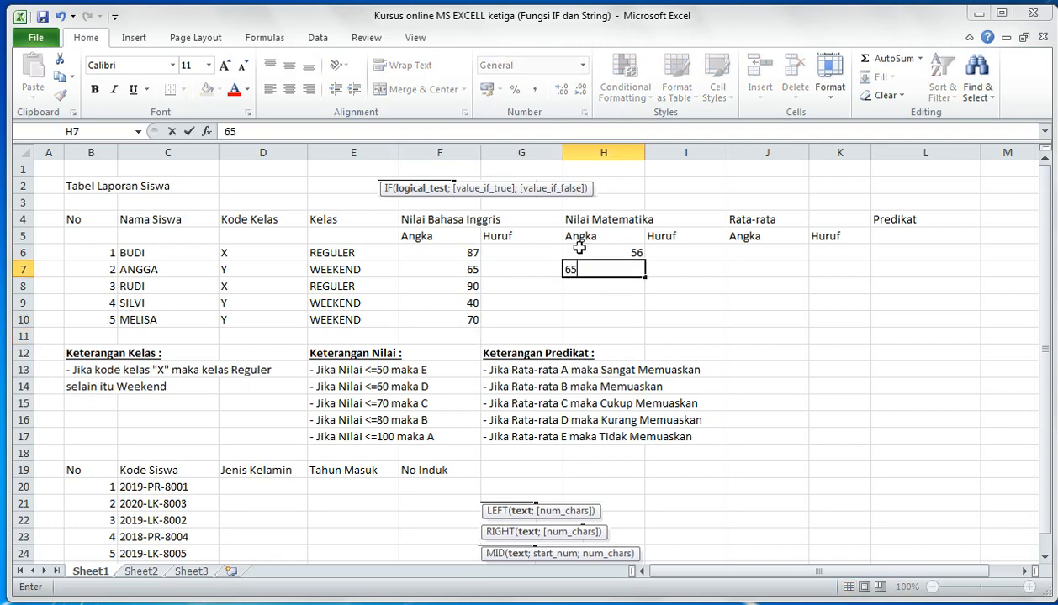
{"action": "key", "text": "Return"}
{"action": "type", "text": "76"}
{"action": "key", "text": "Return"}
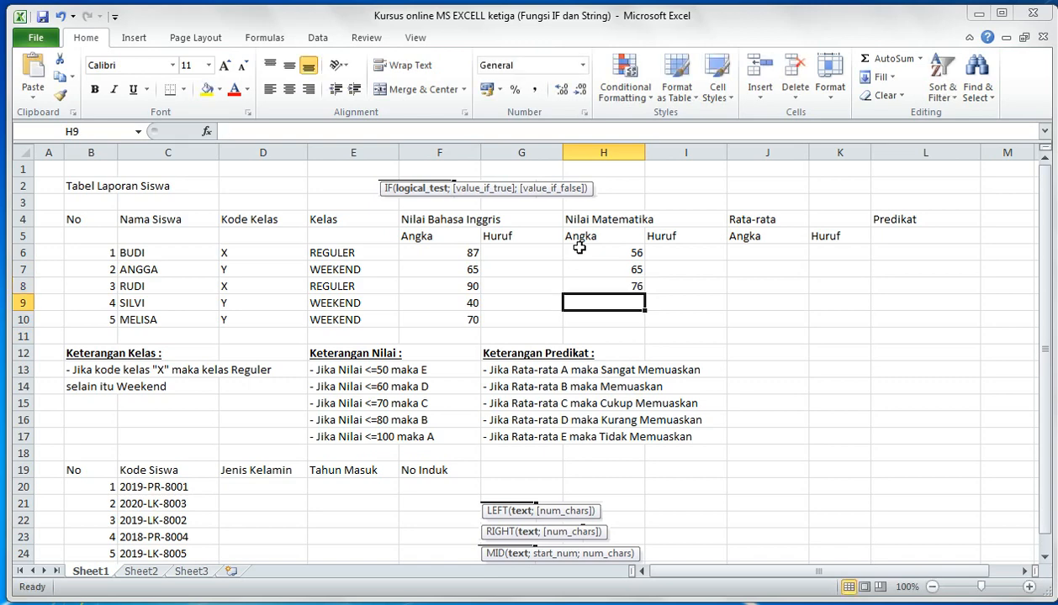
{"action": "type", "text": "80"}
{"action": "key", "text": "Return"}
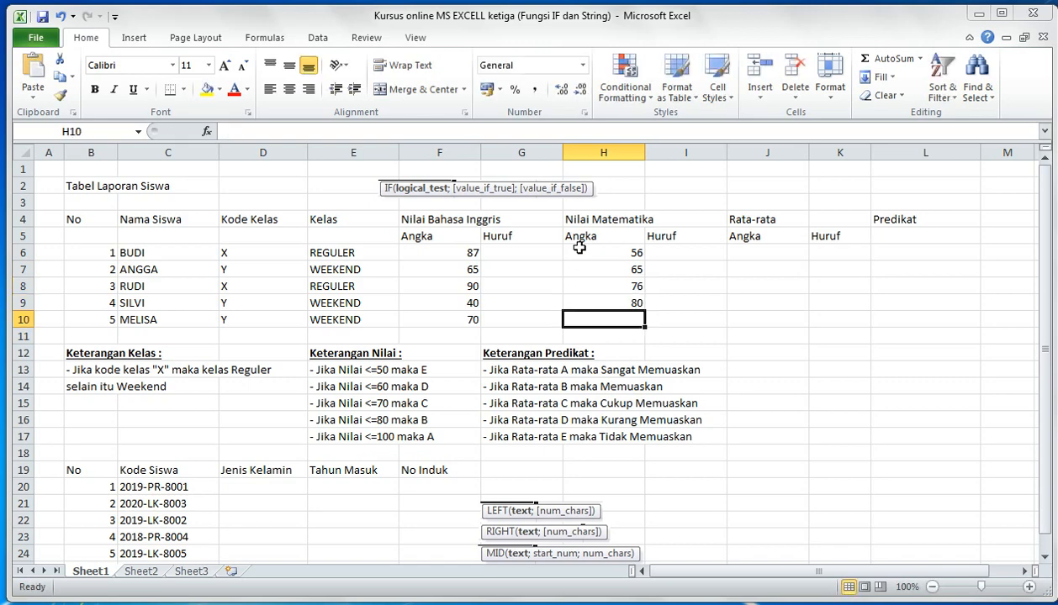
{"action": "type", "text": "80"}
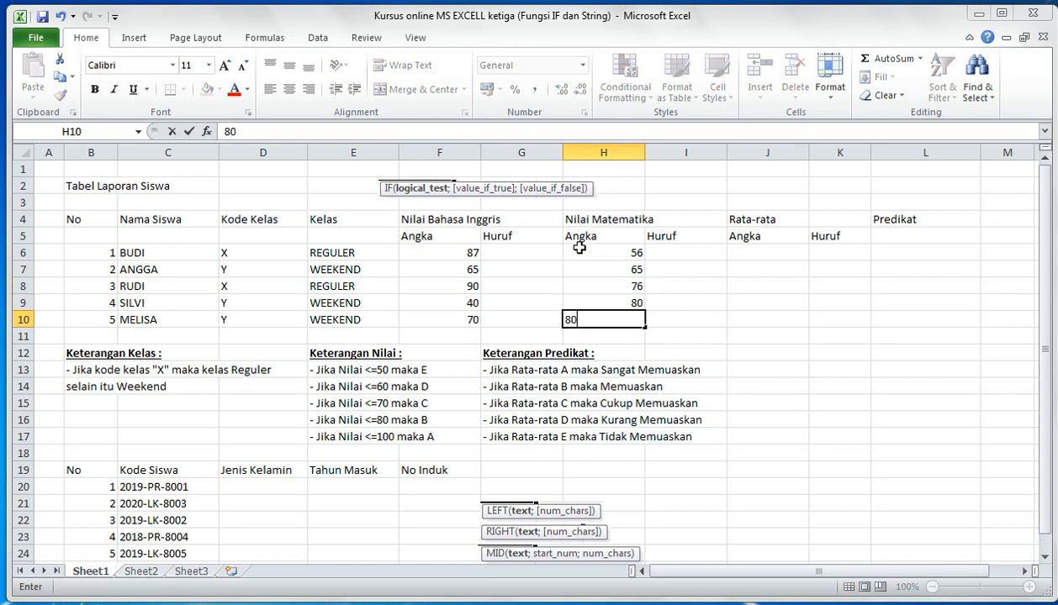
{"action": "key", "text": "Return"}
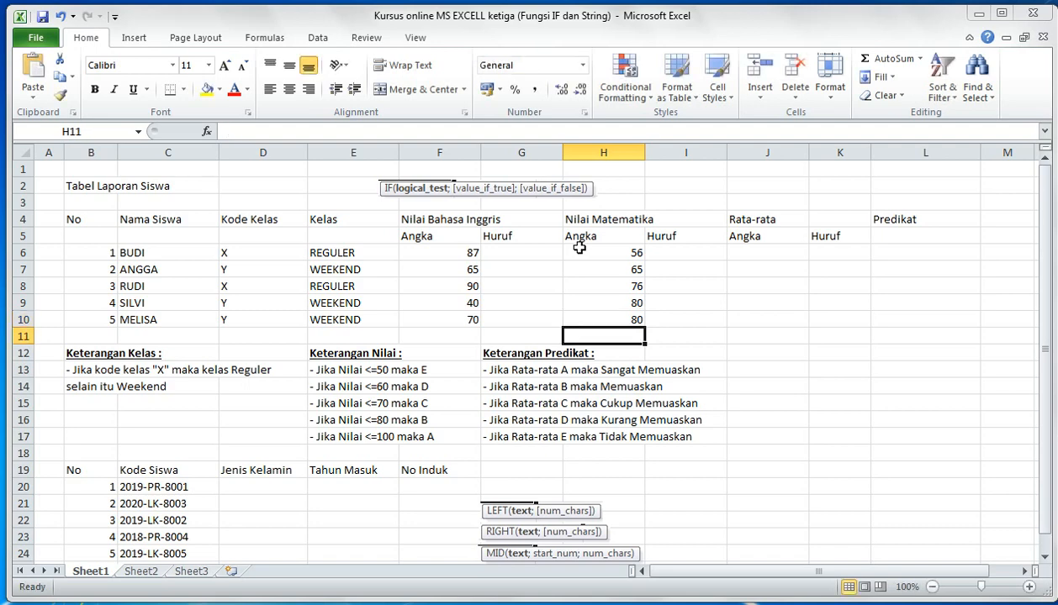
Step: Review the English and mathematics Angka scores alongside the English Huruf column that needs letter grades
{"action": "left_click", "coordinate": [519, 281]}
{"action": "left_click", "coordinate": [618, 300]}
{"action": "left_click", "coordinate": [517, 263]}
{"action": "left_click", "coordinate": [571, 255]}
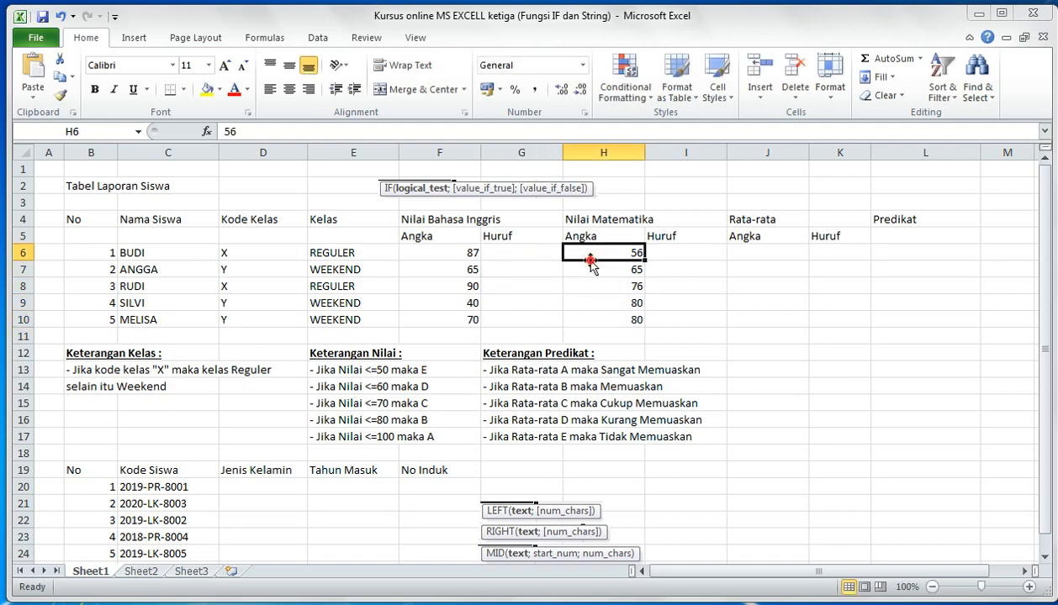
{"action": "left_click", "coordinate": [512, 296]}
{"action": "left_click", "coordinate": [509, 247]}
{"action": "left_click", "coordinate": [469, 251]}
{"action": "left_click", "coordinate": [473, 272]}
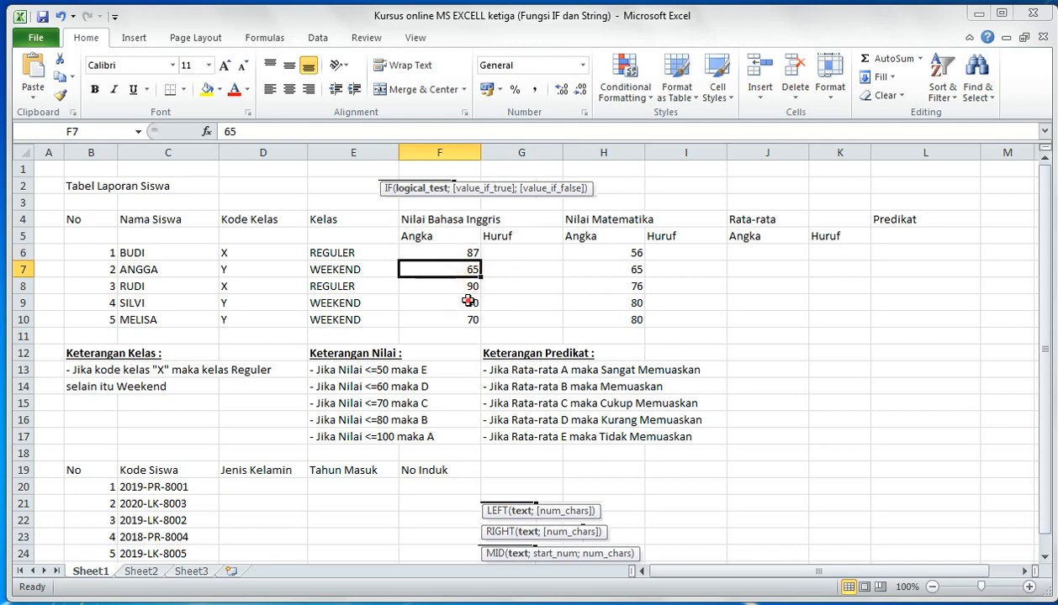
{"action": "left_click", "coordinate": [469, 317]}
{"action": "left_click", "coordinate": [525, 291]}
{"action": "left_click", "coordinate": [586, 271]}
{"action": "left_click", "coordinate": [600, 251]}
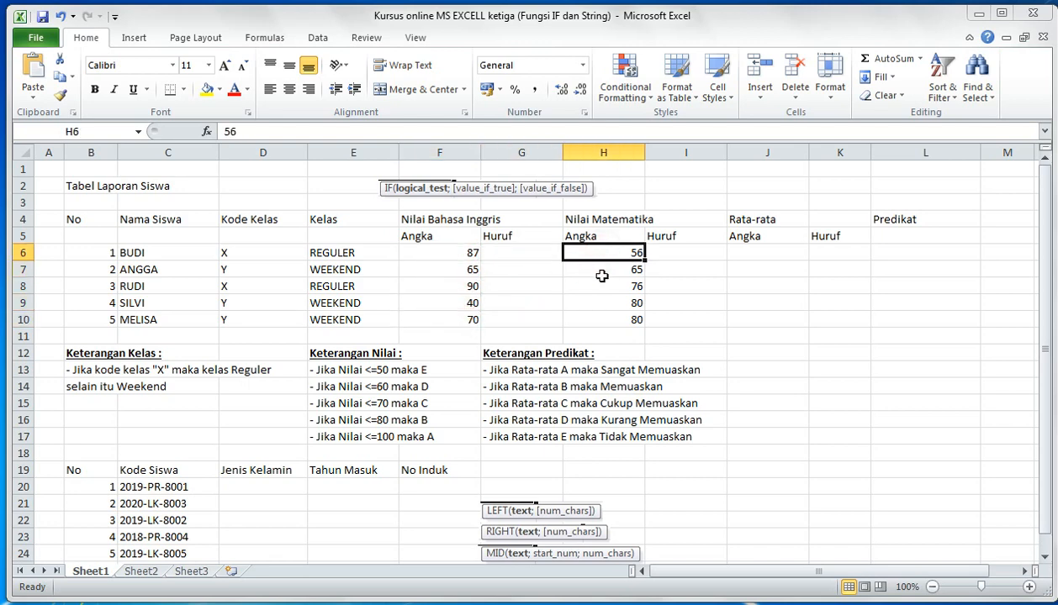
{"action": "left_click", "coordinate": [601, 283]}
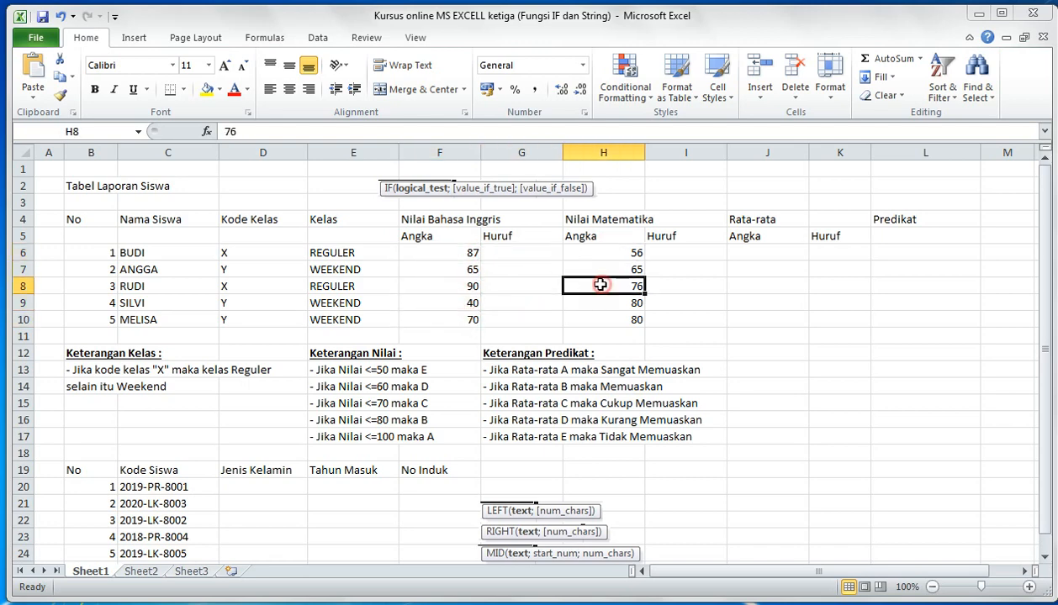
{"action": "left_click", "coordinate": [500, 266]}
{"action": "left_click", "coordinate": [498, 251]}
{"action": "left_click", "coordinate": [624, 286]}
{"action": "left_click", "coordinate": [617, 250]}
{"action": "left_click", "coordinate": [618, 285]}
Step: Examine the five Keterangan Nilai rules in E13 to E17 that convert scores into letter grades
{"action": "left_click", "coordinate": [339, 362]}
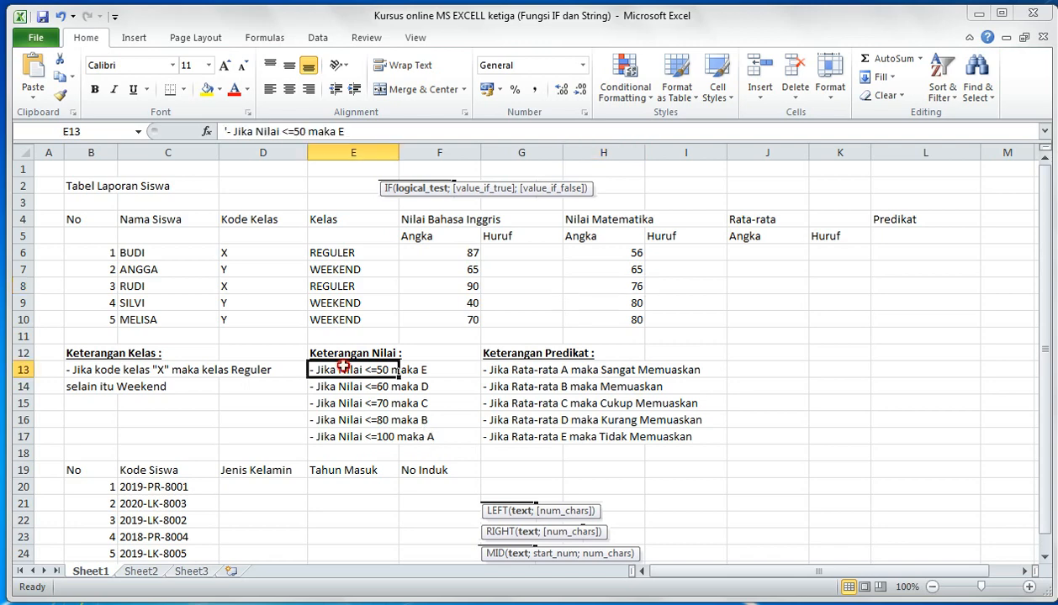
{"action": "left_click", "coordinate": [347, 436]}
{"action": "left_click", "coordinate": [332, 387]}
{"action": "left_click", "coordinate": [330, 367]}
{"action": "left_click", "coordinate": [339, 417]}
{"action": "left_click", "coordinate": [339, 383]}
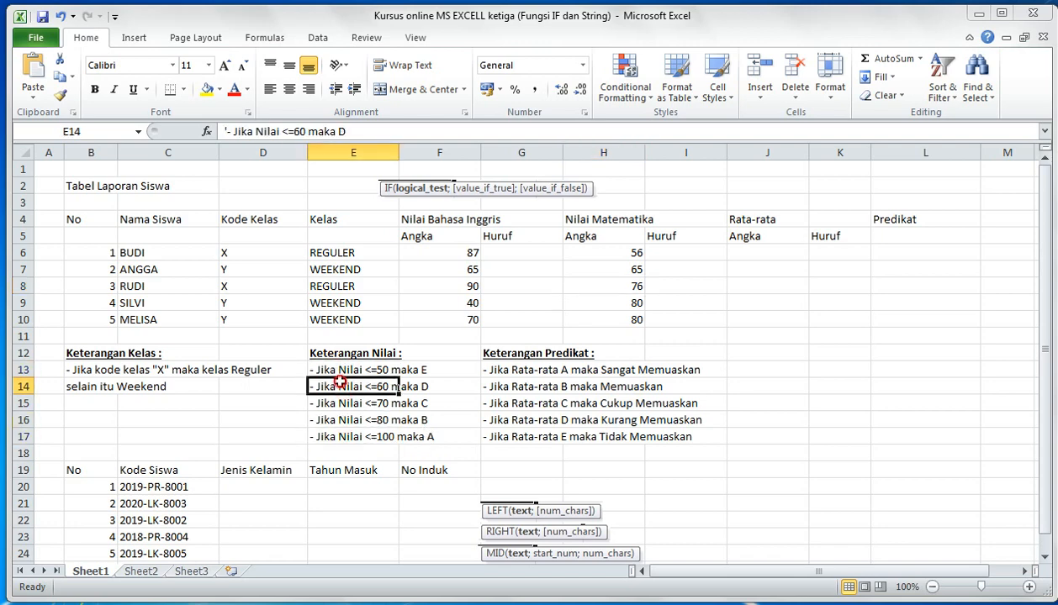
{"action": "left_click", "coordinate": [341, 419]}
{"action": "left_click", "coordinate": [343, 436]}
{"action": "left_click", "coordinate": [342, 403]}
{"action": "left_click", "coordinate": [342, 388]}
{"action": "left_click", "coordinate": [344, 372]}
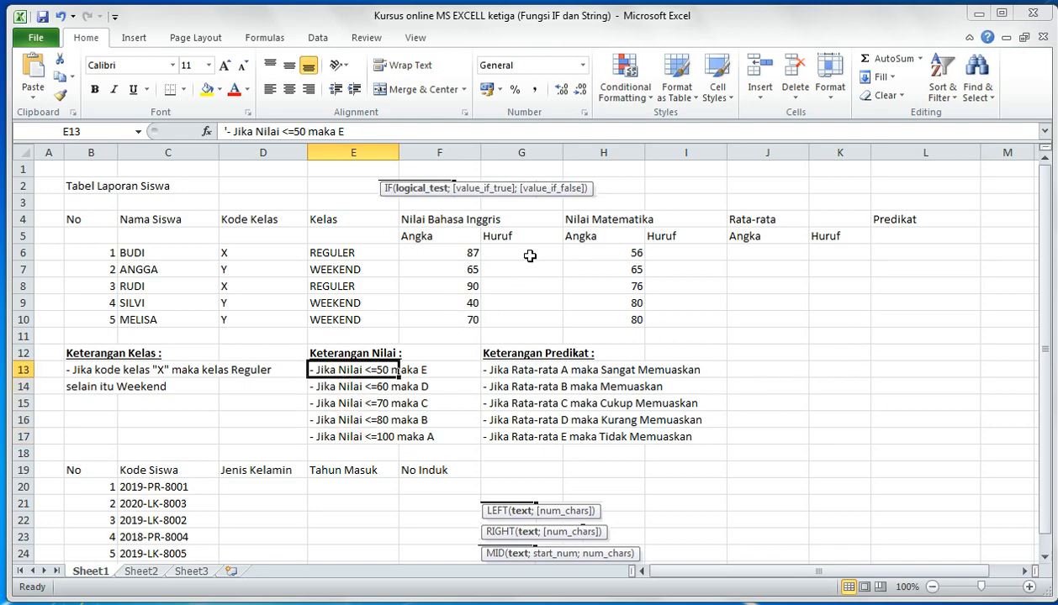
Step: Begin the English Huruf formula in G6 with an IF that returns "E" when F6<=50
{"action": "left_click", "coordinate": [523, 253]}
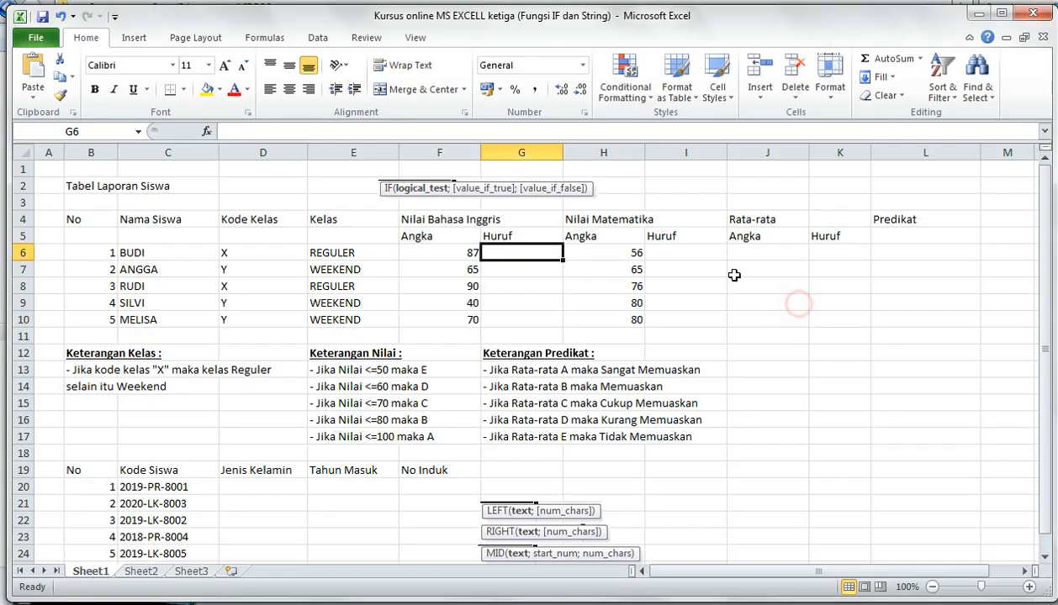
{"action": "left_click", "coordinate": [805, 274]}
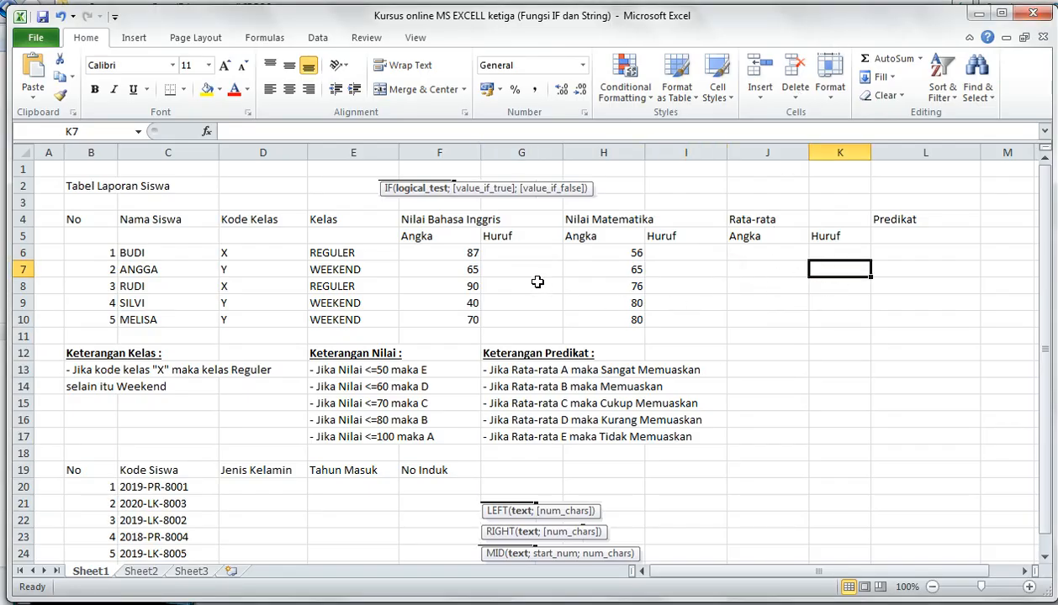
{"action": "left_click", "coordinate": [518, 253]}
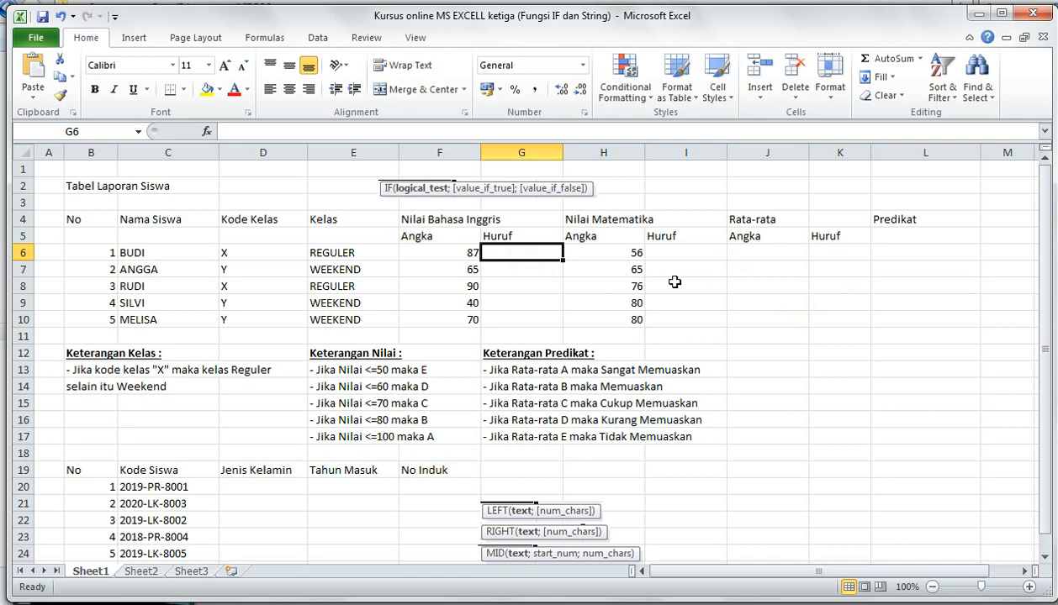
{"action": "type", "text": "="}
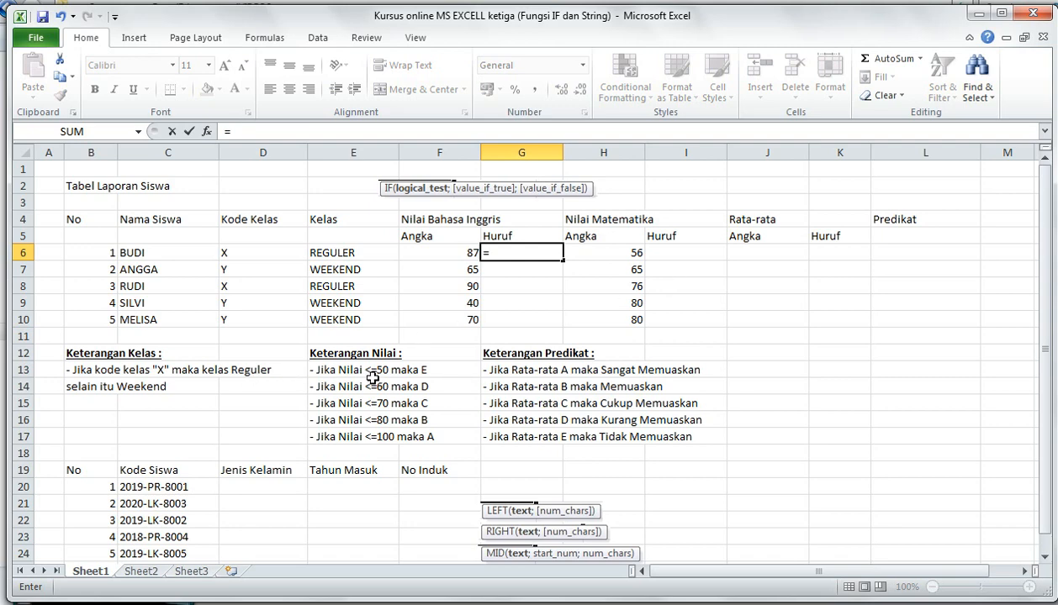
{"action": "type", "text": "I"}
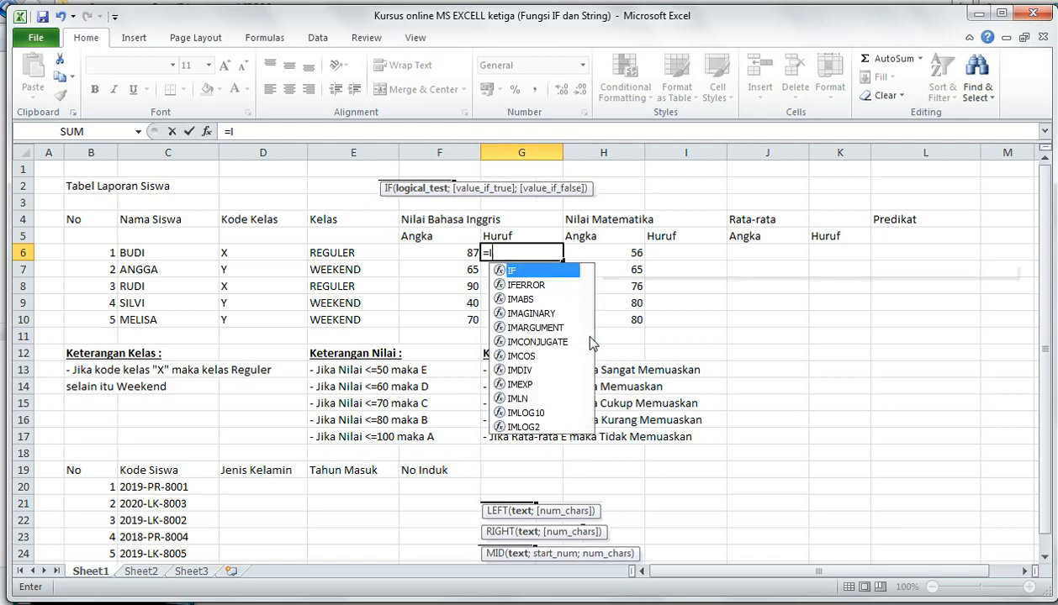
{"action": "type", "text": "F("}
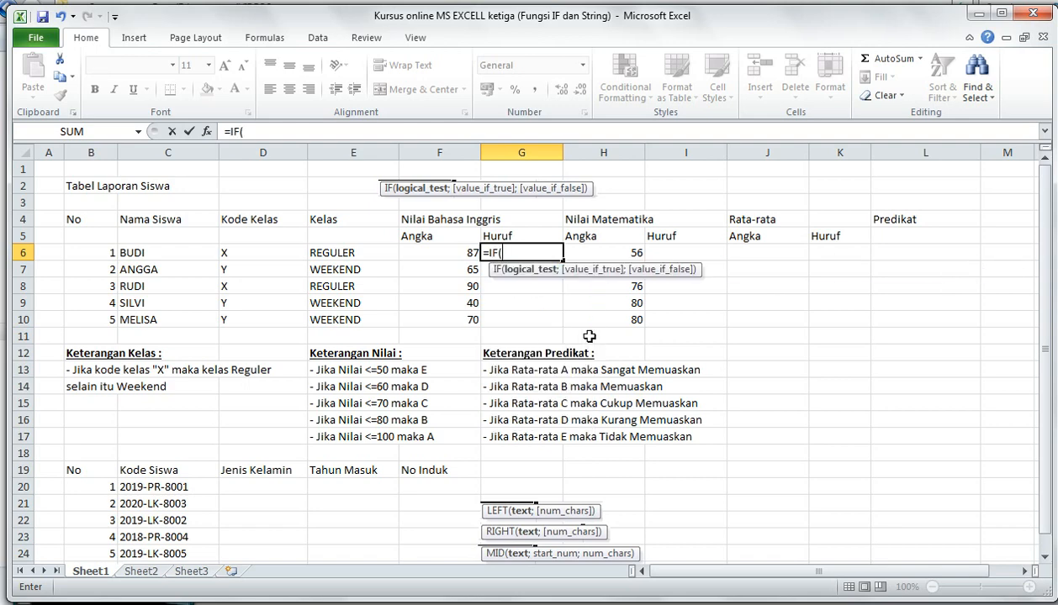
{"action": "left_click", "coordinate": [438, 252]}
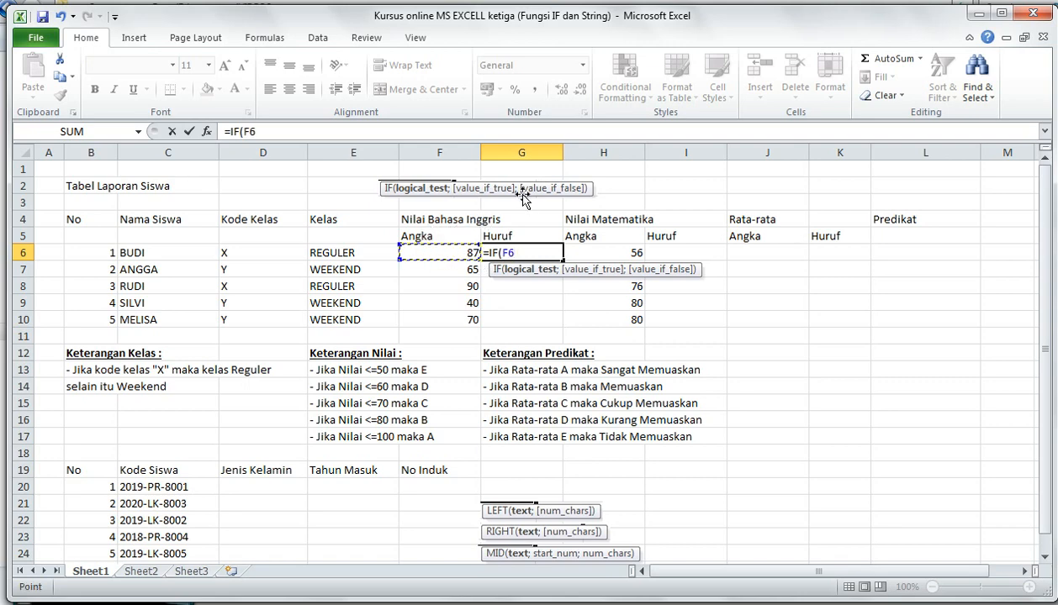
{"action": "type", "text": "<=50"}
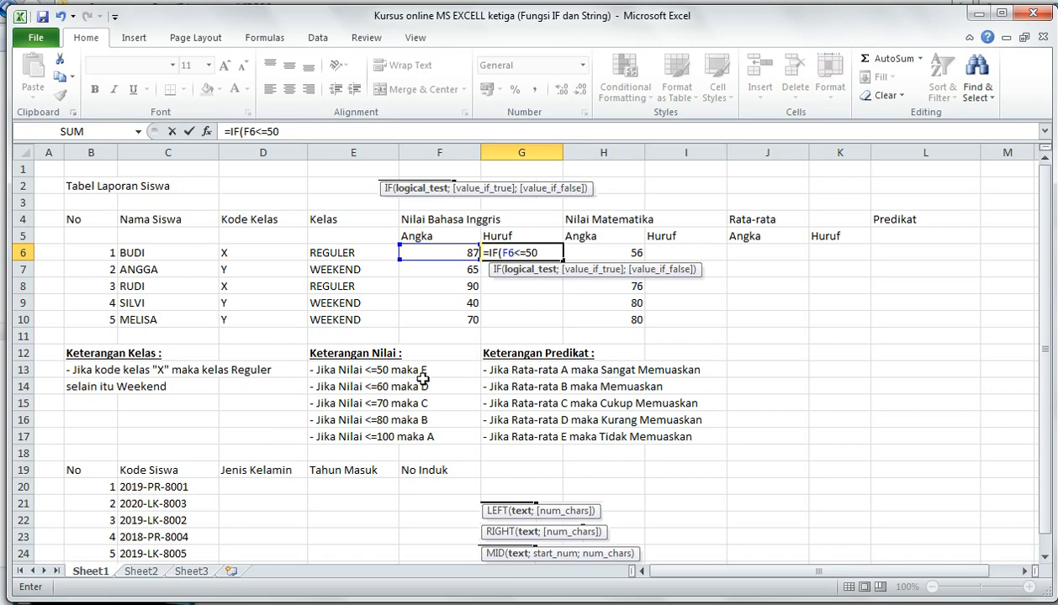
{"action": "type", "text": ";"}
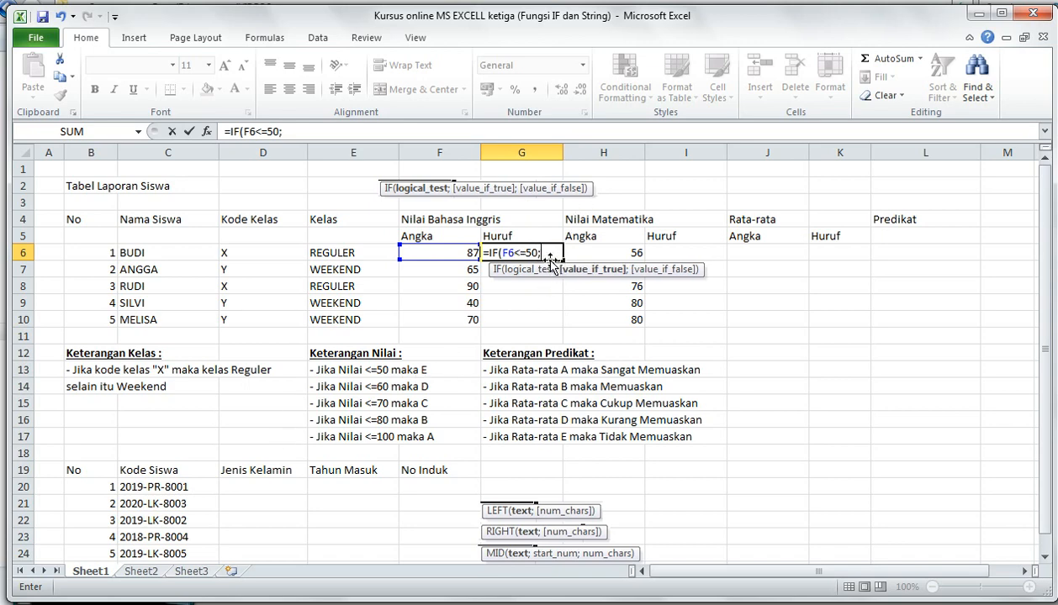
{"action": "type", "text": "\"E\""}
{"action": "type", "text": ";"}
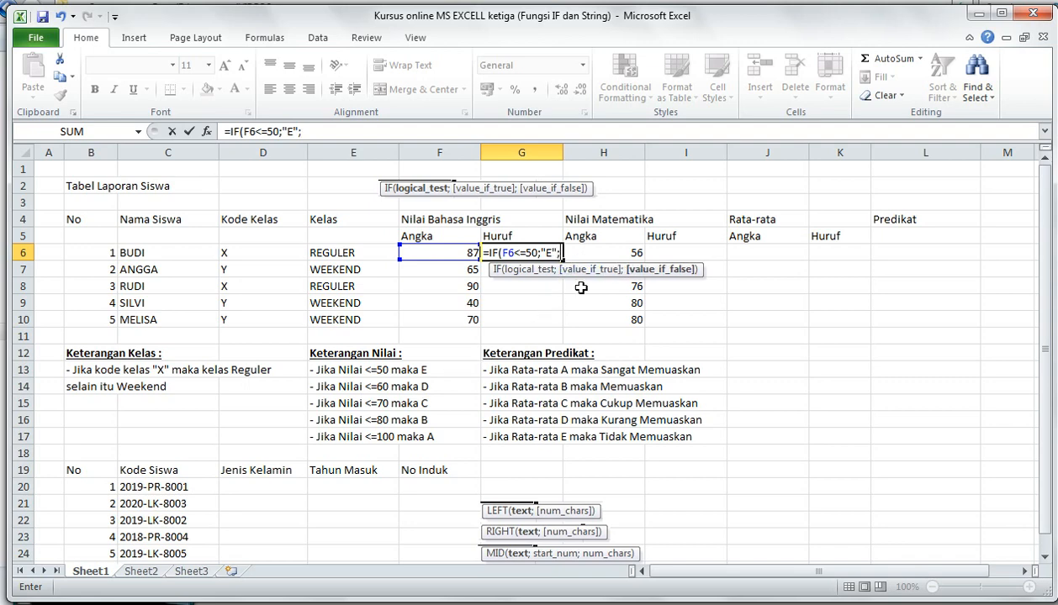
Step: Nest a second IF in the G6 formula that returns "D" when F6<=60, dismissing the Windows color scheme prompt
{"action": "type", "text": "IF"}
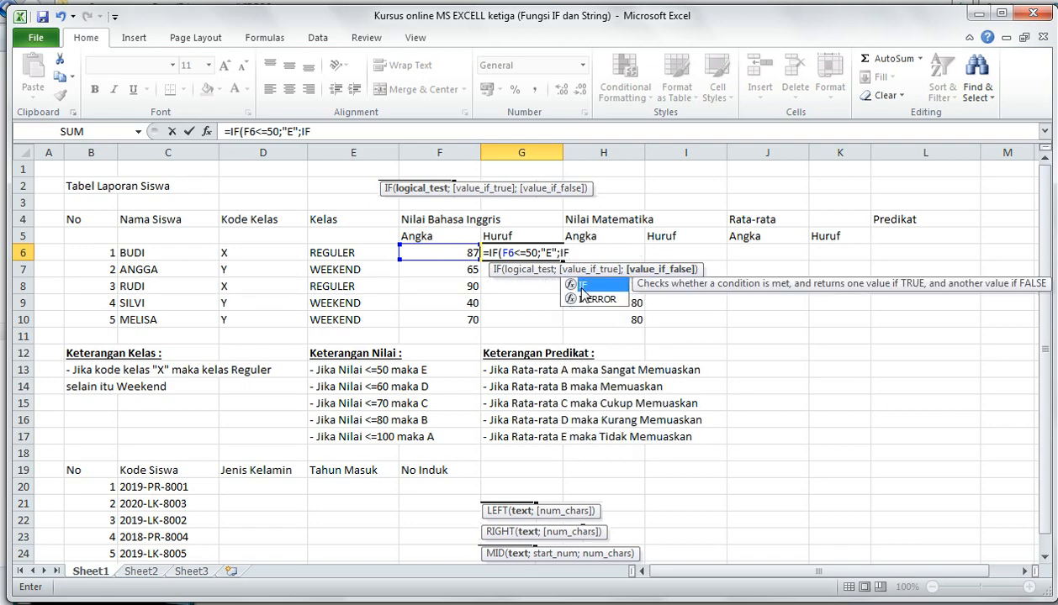
{"action": "double_click", "coordinate": [580, 287]}
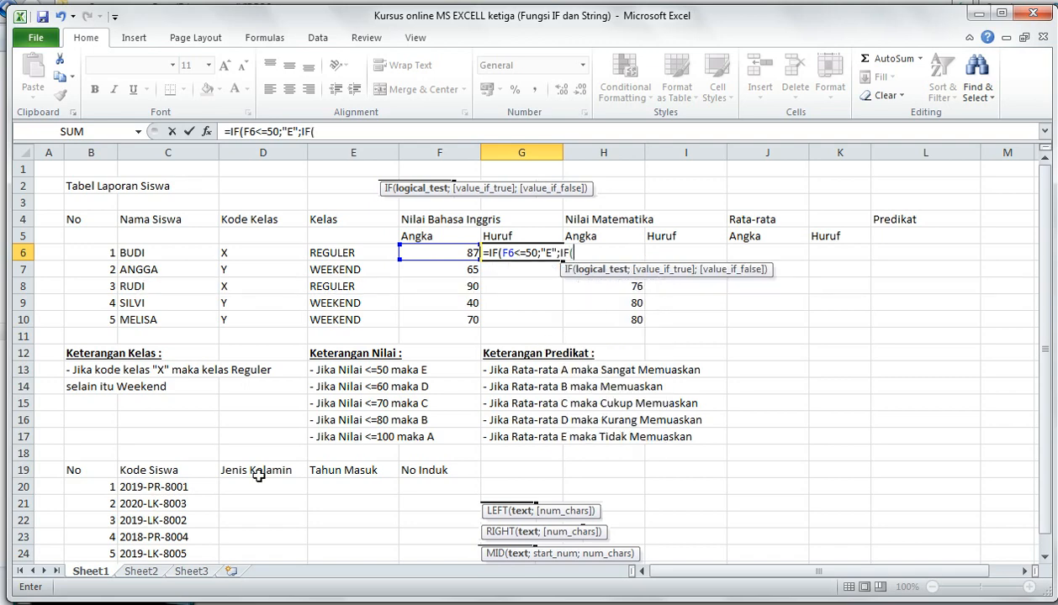
{"action": "left_click", "coordinate": [435, 252]}
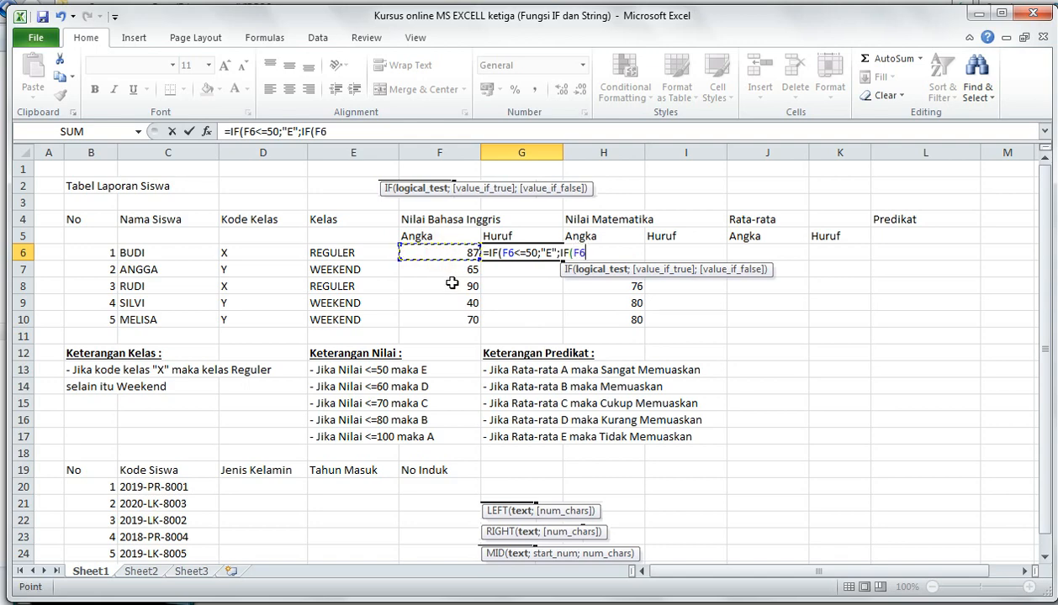
{"action": "type", "text": "<=60;\""}
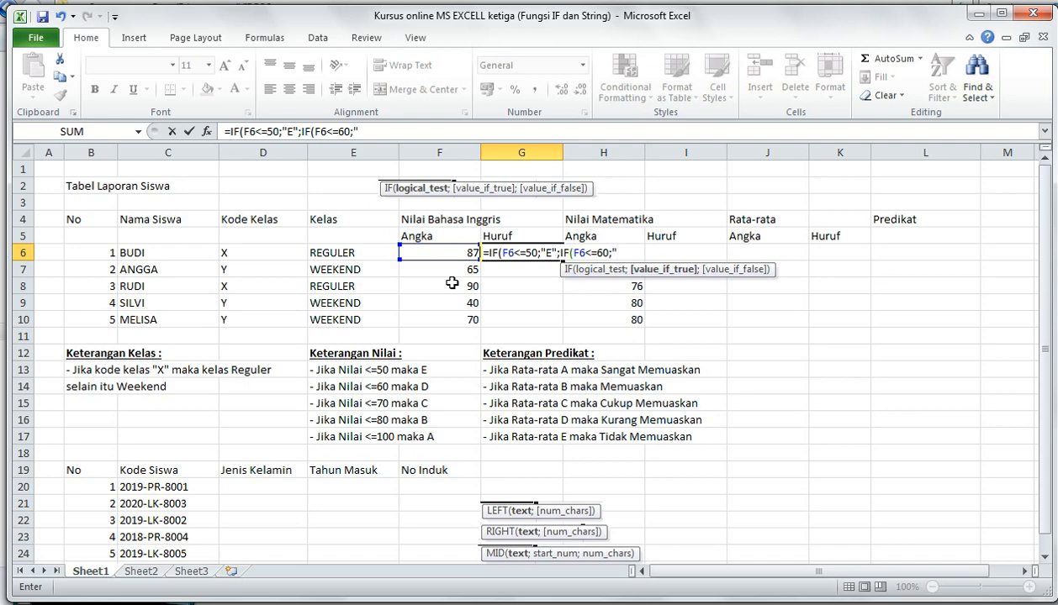
{"action": "type", "text": "D"}
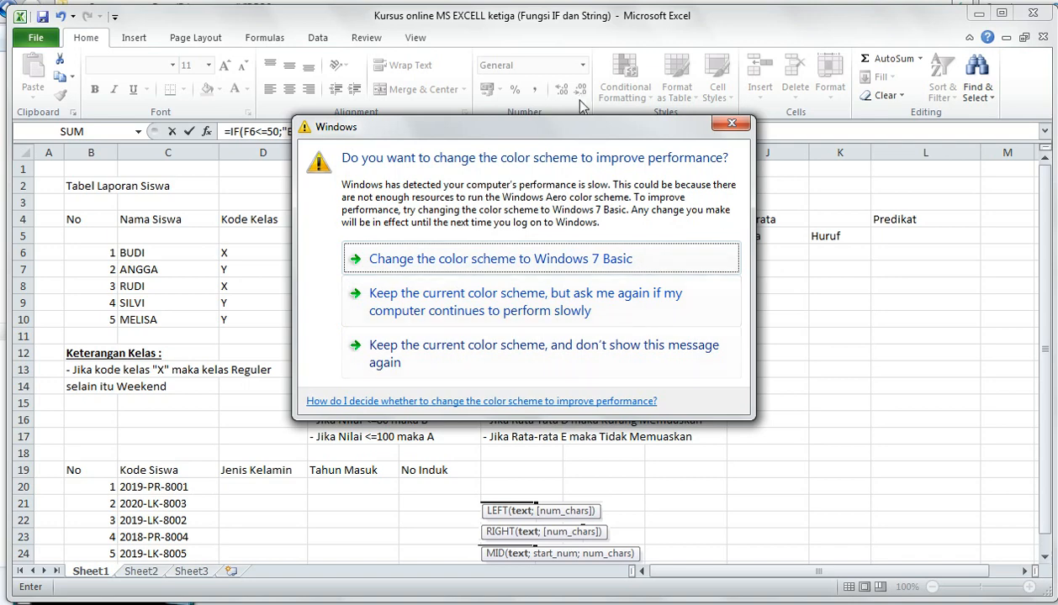
{"action": "left_click", "coordinate": [740, 130]}
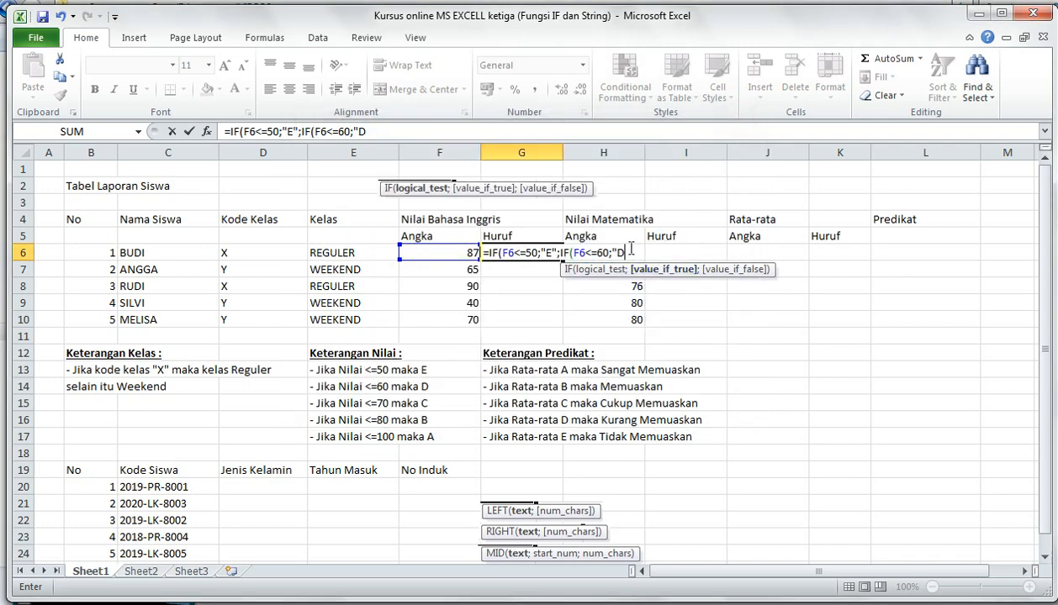
Step: Nest a third IF in the G6 formula that returns "C" when F6<=70
{"action": "type", "text": "\";IF"}
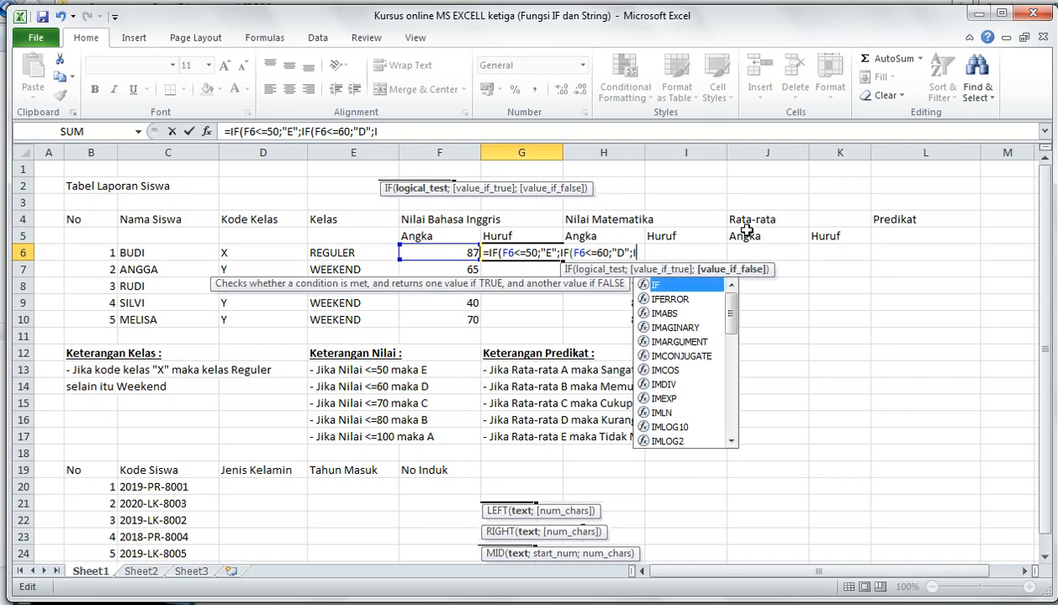
{"action": "type", "text": "("}
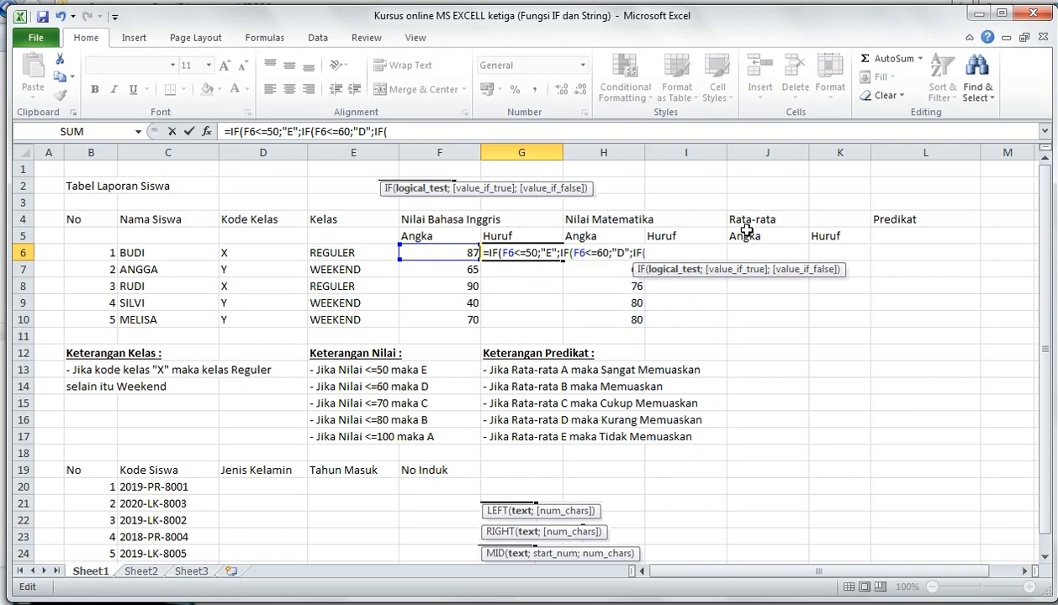
{"action": "left_click", "coordinate": [437, 254]}
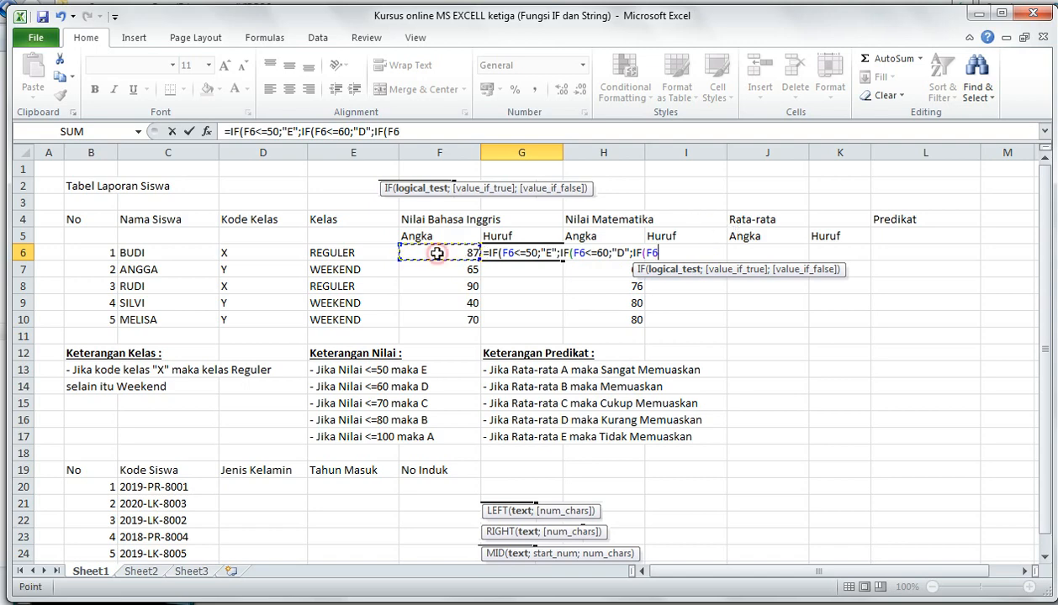
{"action": "type", "text": "<="}
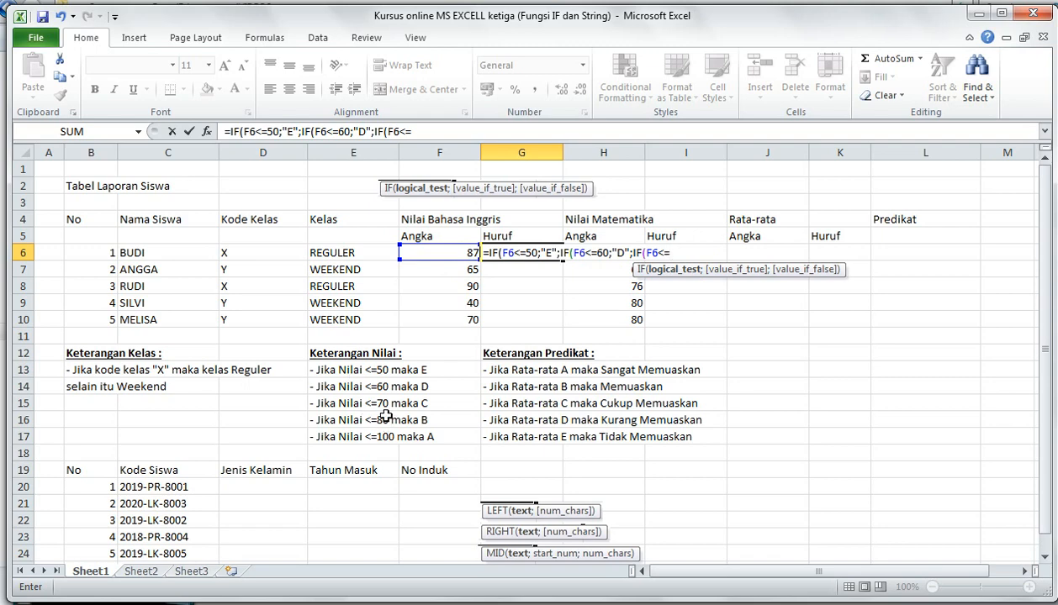
{"action": "type", "text": "70;\""}
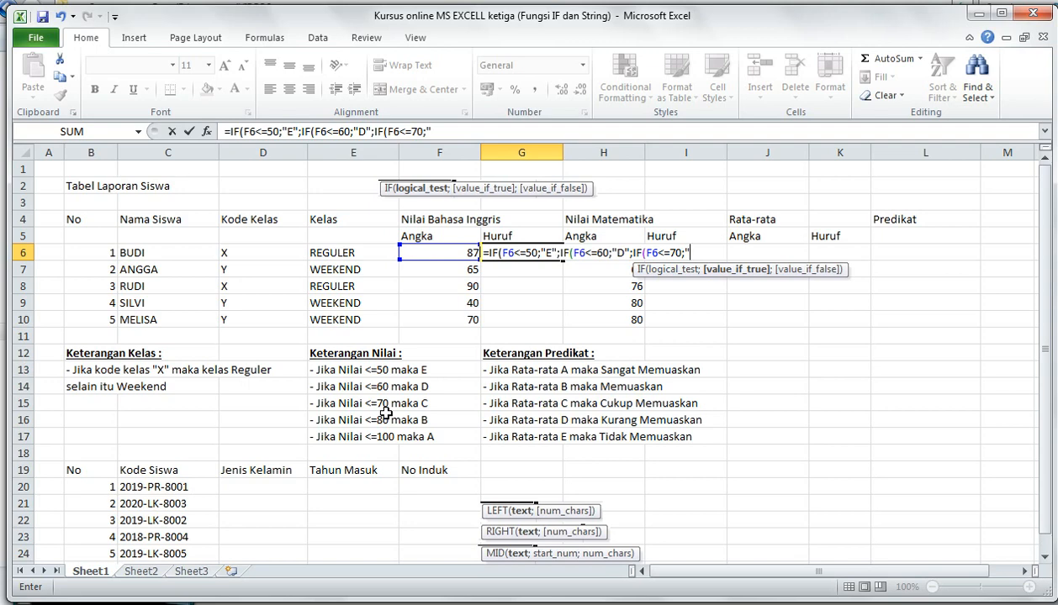
{"action": "type", "text": "C\";IF"}
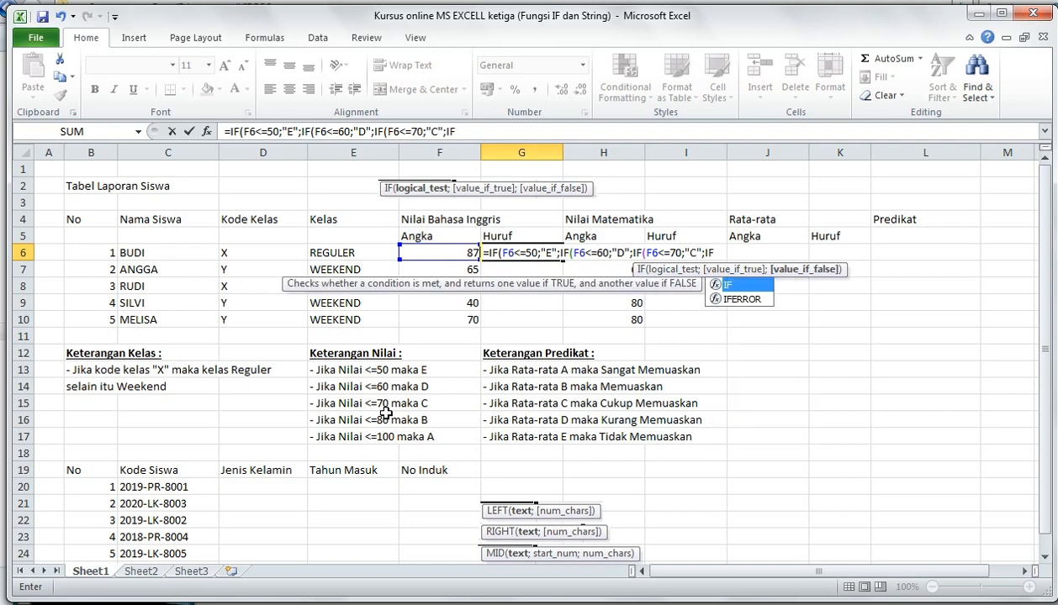
Step: Extend the G6 formula with a fourth IF that returns "B" when F6<=80
{"action": "type", "text": "("}
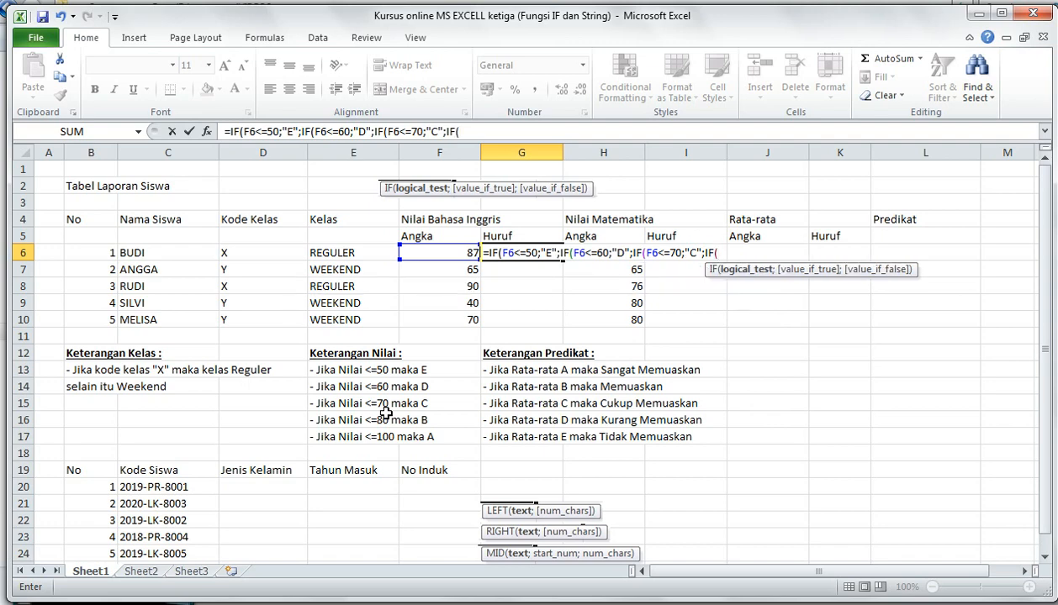
{"action": "left_click", "coordinate": [436, 252]}
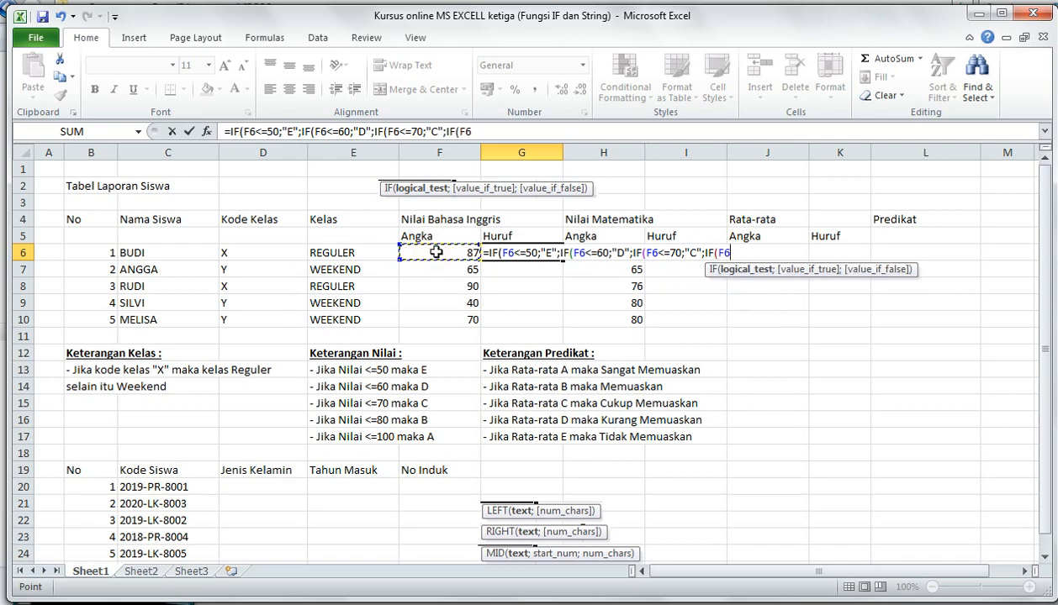
{"action": "type", "text": "<=80;\""}
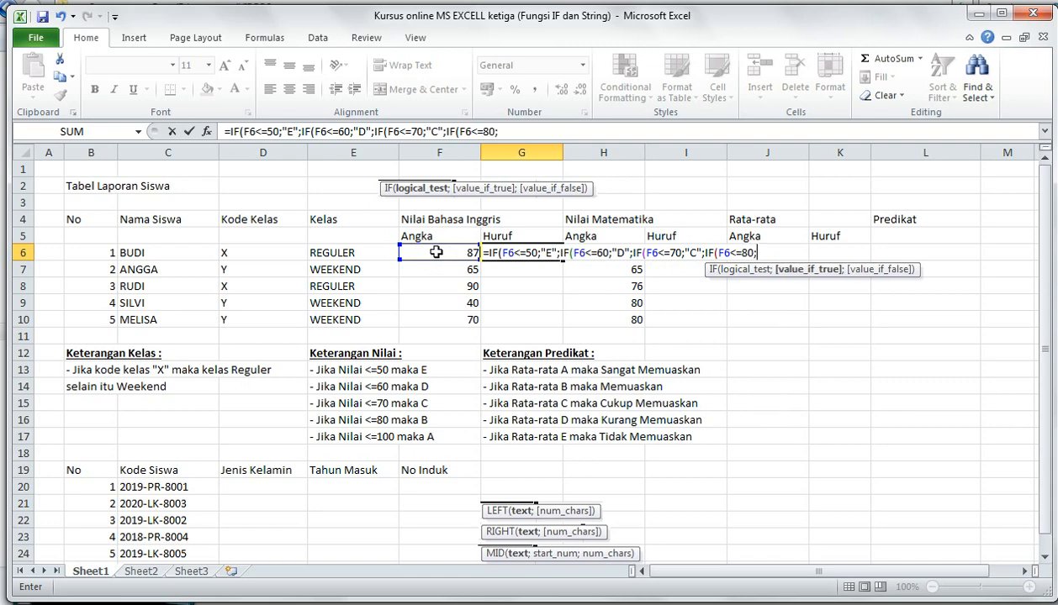
{"action": "type", "text": "B\";IF"}
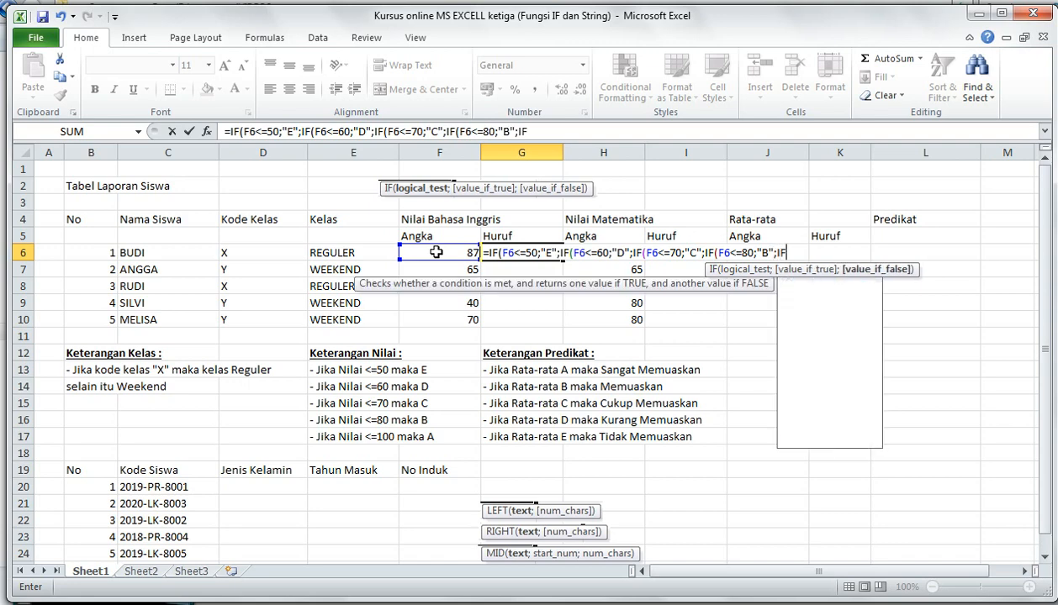
Step: Complete the G6 formula with a fifth IF returning "A" when F6<=100, close all five parentheses and dismiss the color scheme prompt
{"action": "type", "text": "("}
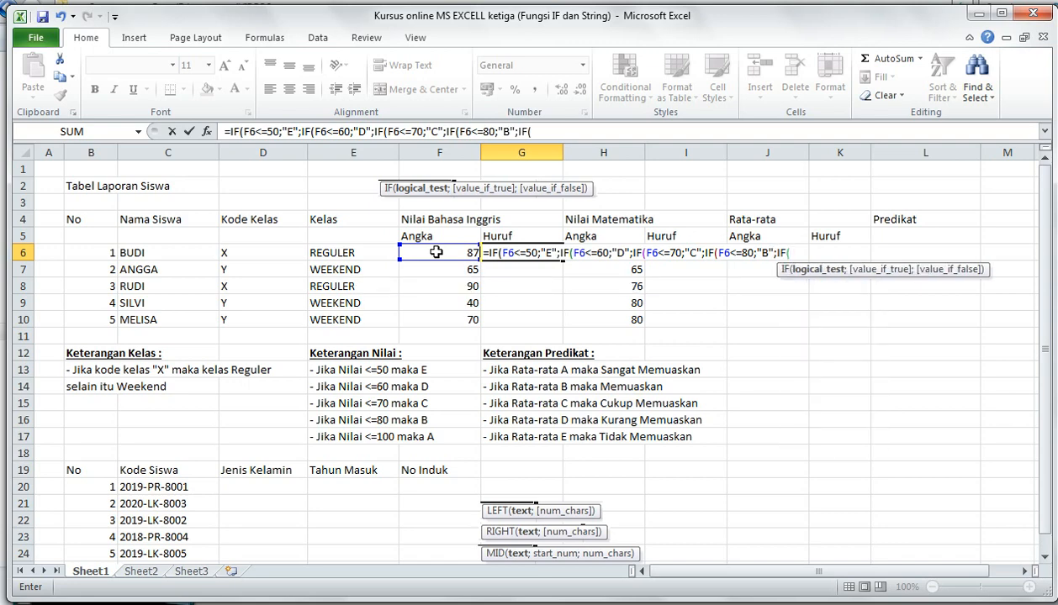
{"action": "left_click", "coordinate": [436, 252]}
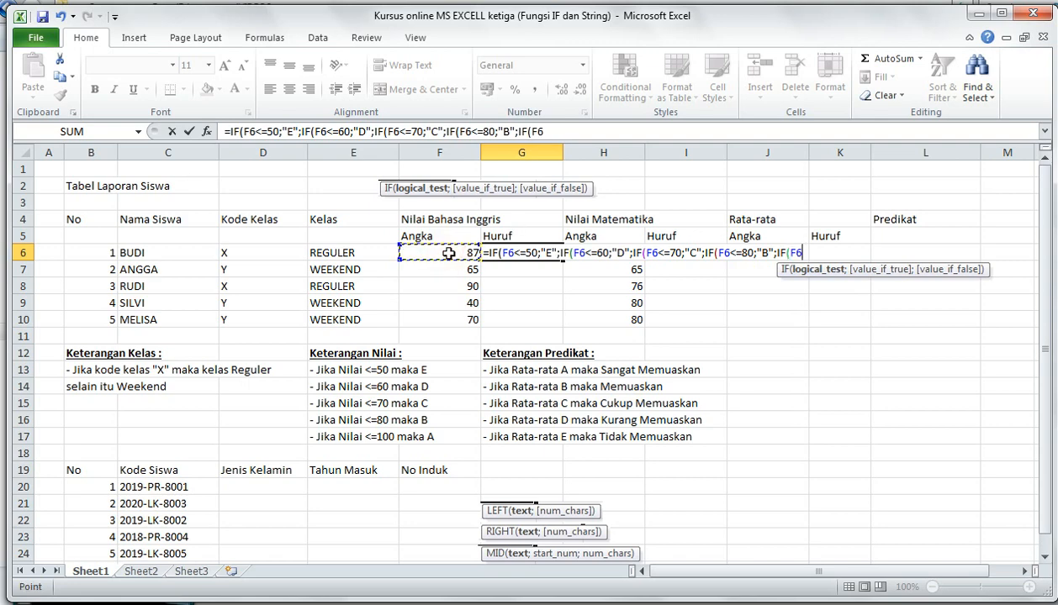
{"action": "type", "text": "<=100"}
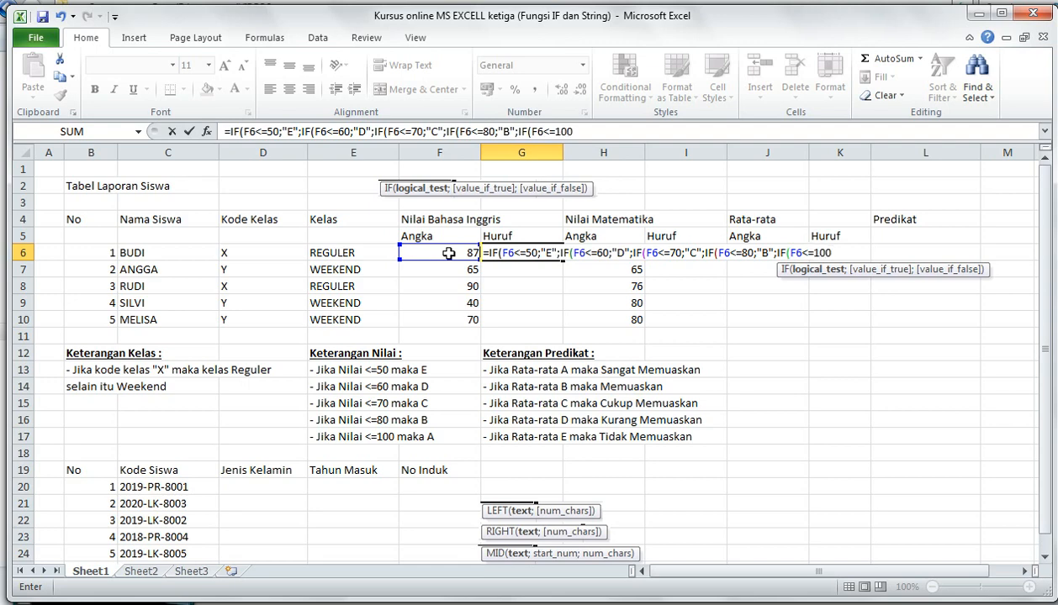
{"action": "type", "text": ";"}
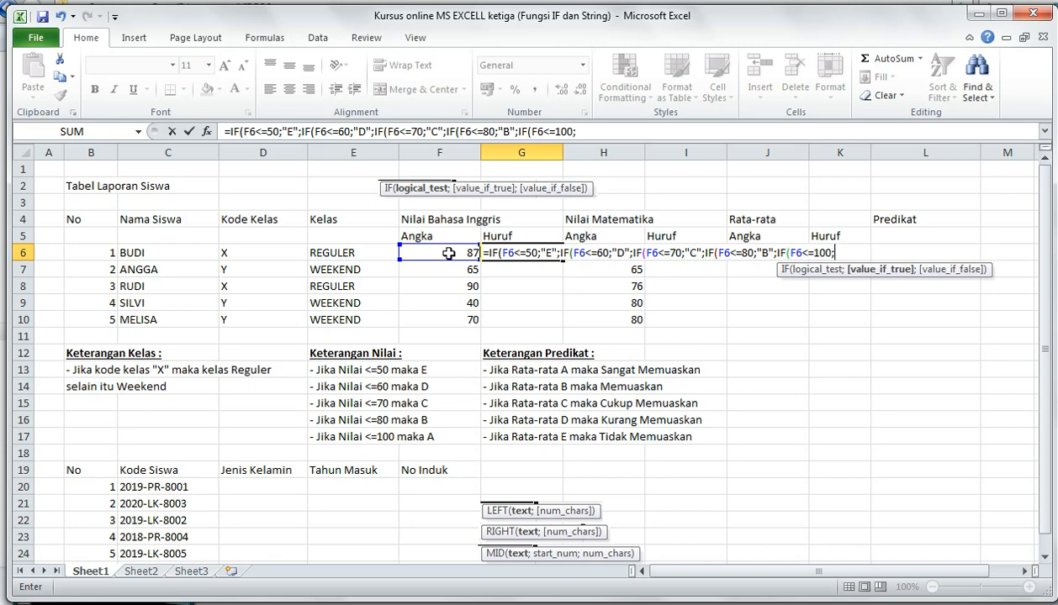
{"action": "type", "text": "\"A\""}
{"action": "type", "text": "))"}
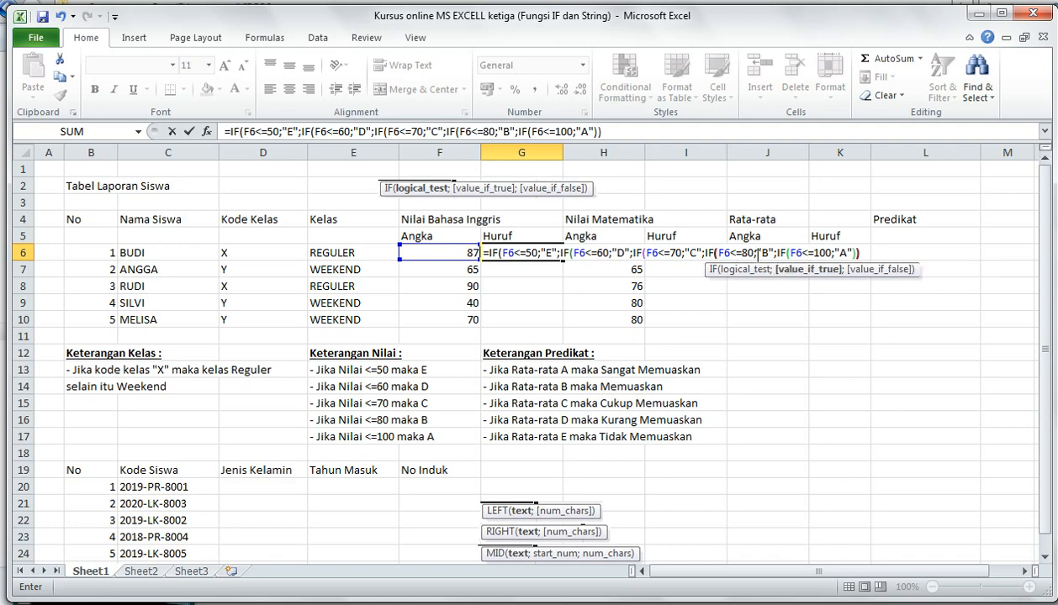
{"action": "type", "text": ")))"}
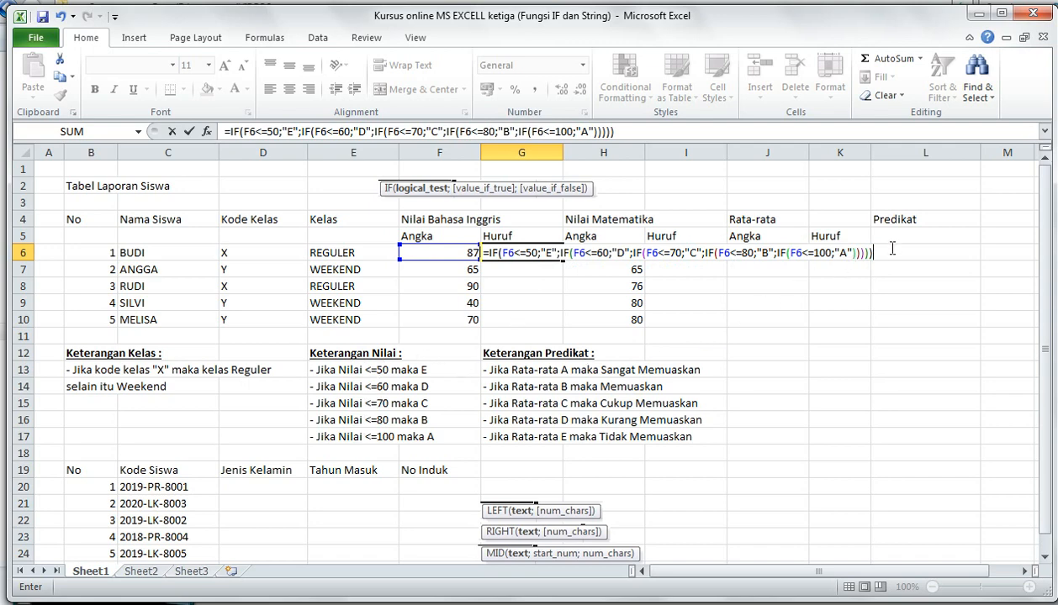
{"action": "key", "text": "Return"}
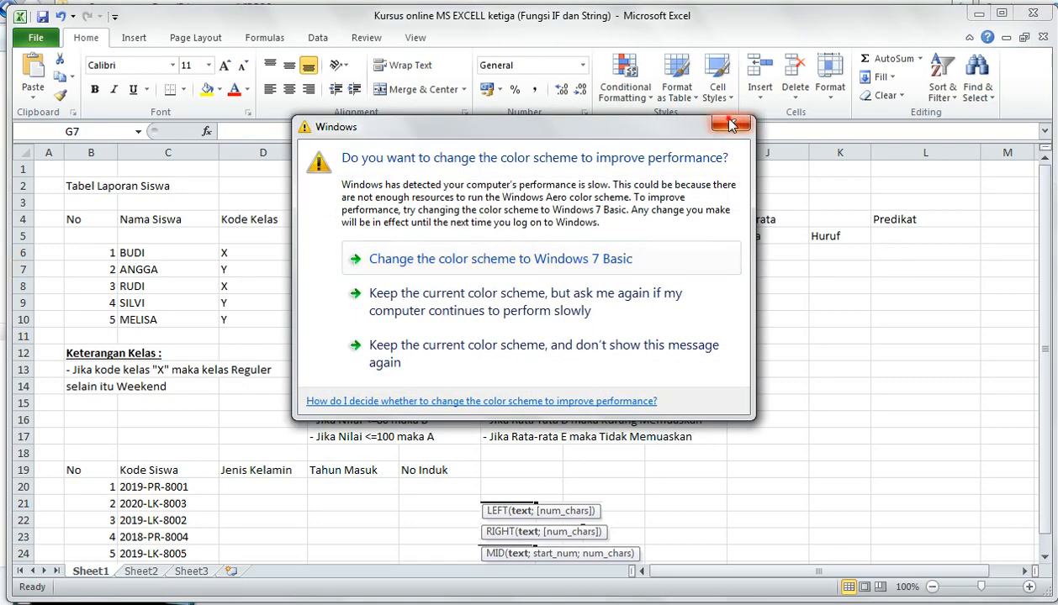
{"action": "left_click", "coordinate": [726, 125]}
Step: Fill the English Huruf formula from G6 down to G10 and check the copy in G8
{"action": "left_click", "coordinate": [534, 251]}
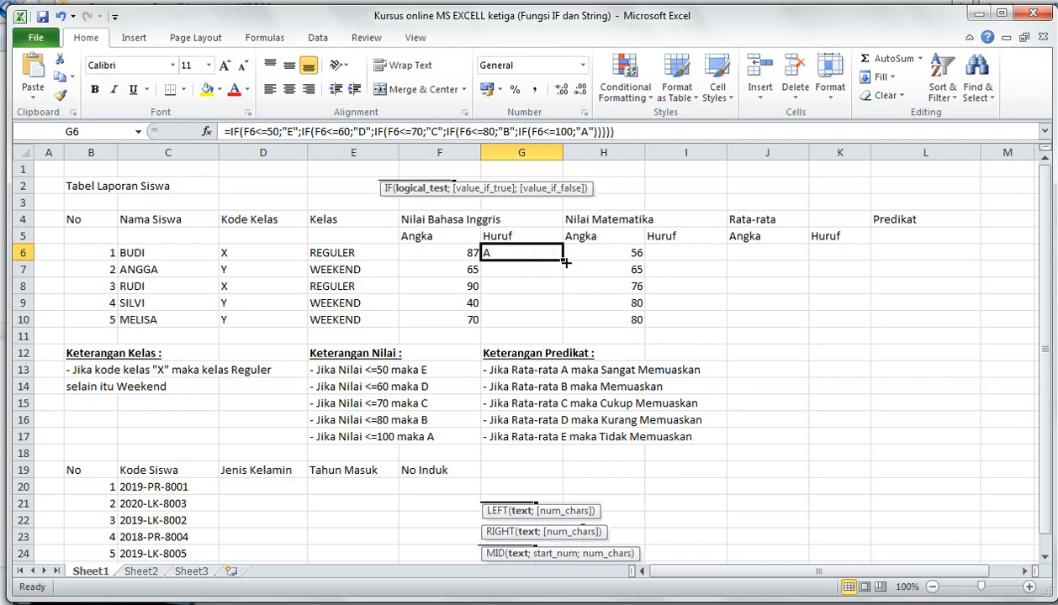
{"action": "left_click_drag", "start_coordinate": [565, 263], "coordinate": [569, 328]}
{"action": "left_click", "coordinate": [536, 286]}
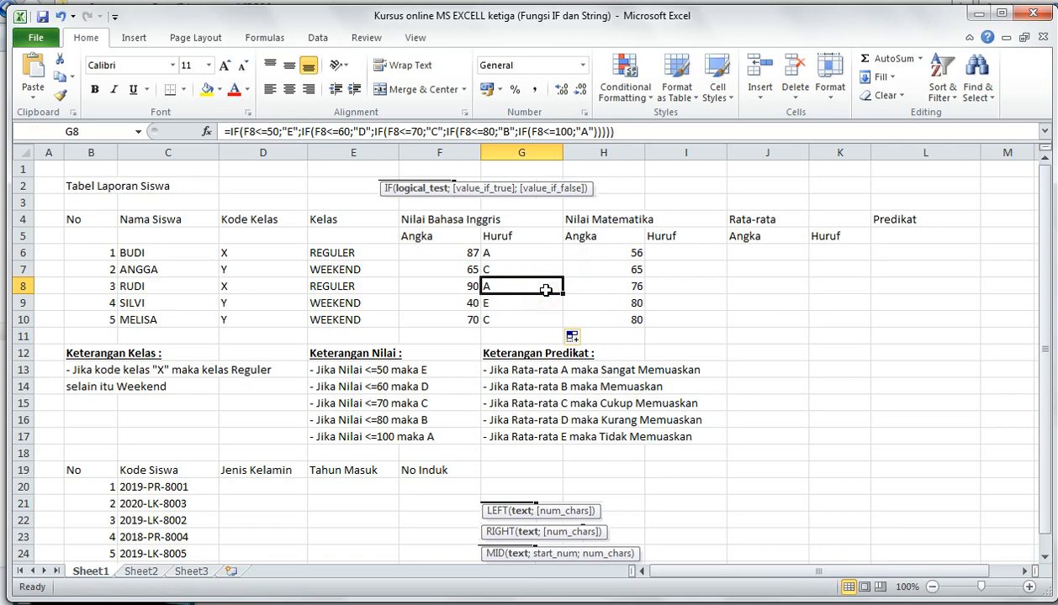
Step: Test the English Huruf formula with Angka scores of 88 and 76 in F7, keeping 76
{"action": "left_click", "coordinate": [459, 270]}
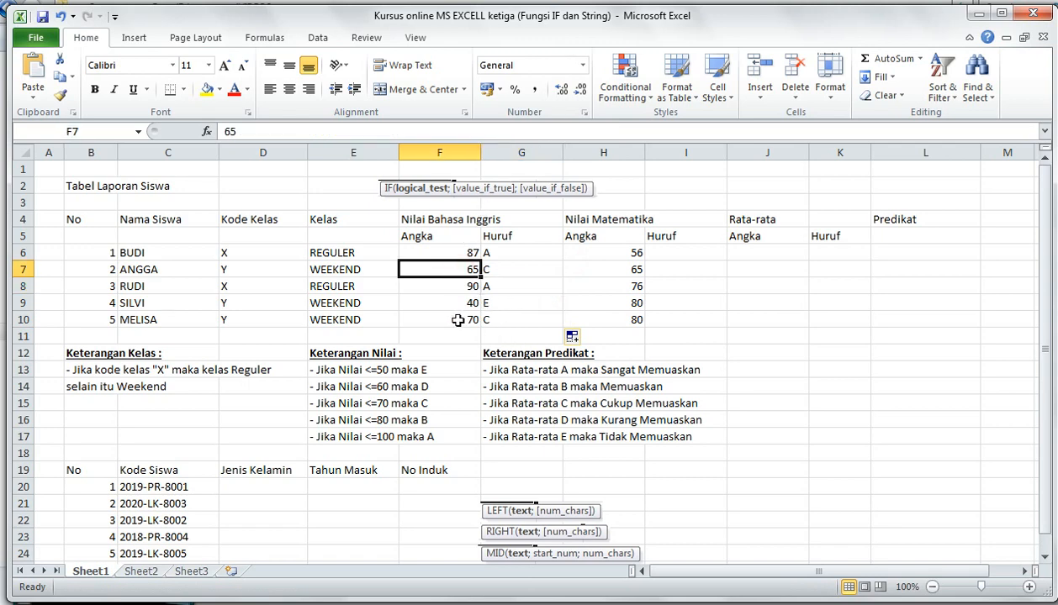
{"action": "type", "text": "88"}
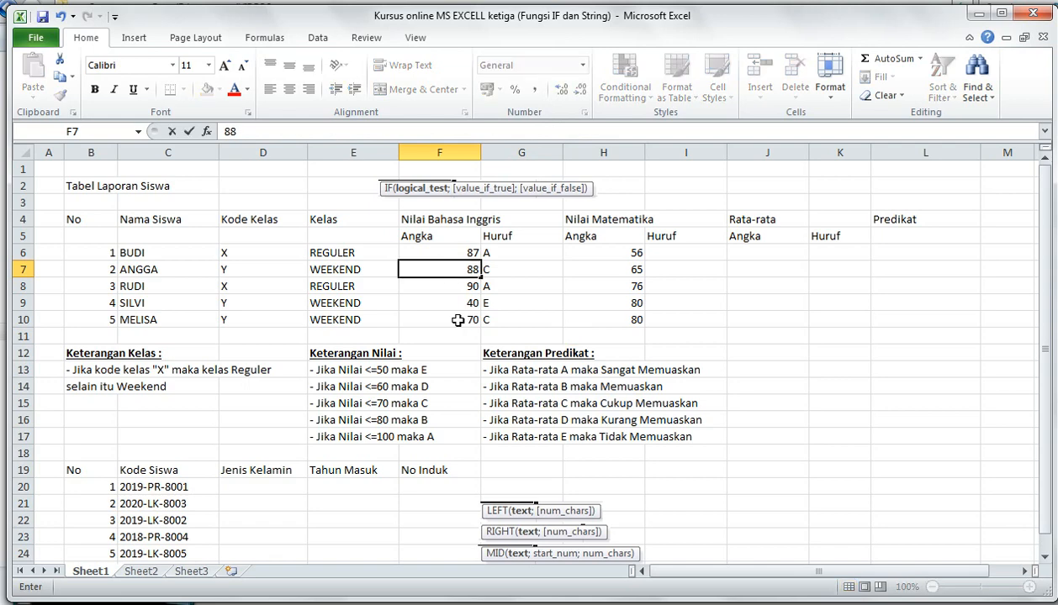
{"action": "key", "text": "Return"}
{"action": "key", "text": "Up"}
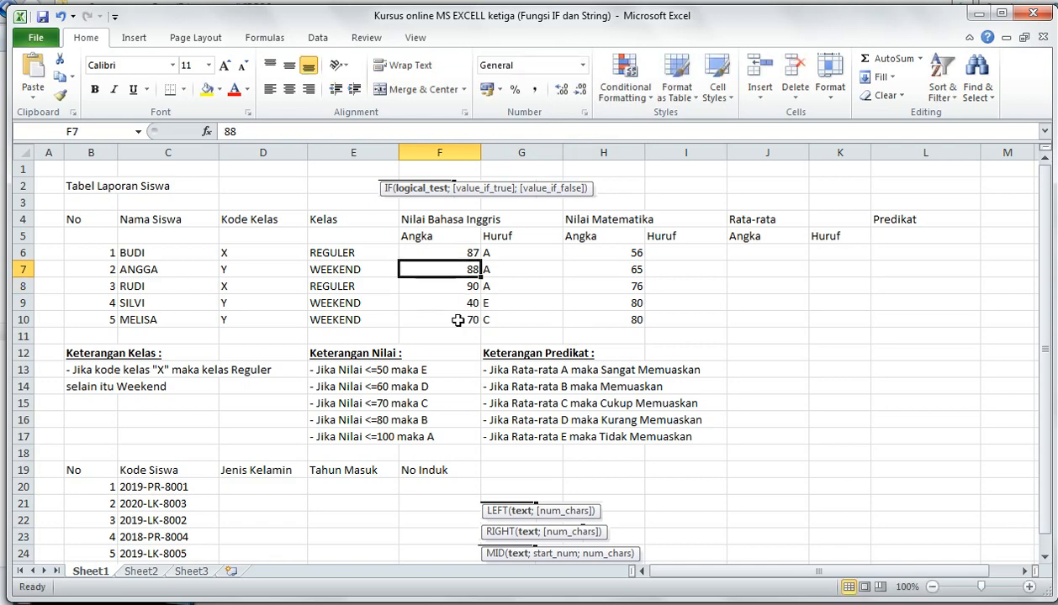
{"action": "type", "text": "76"}
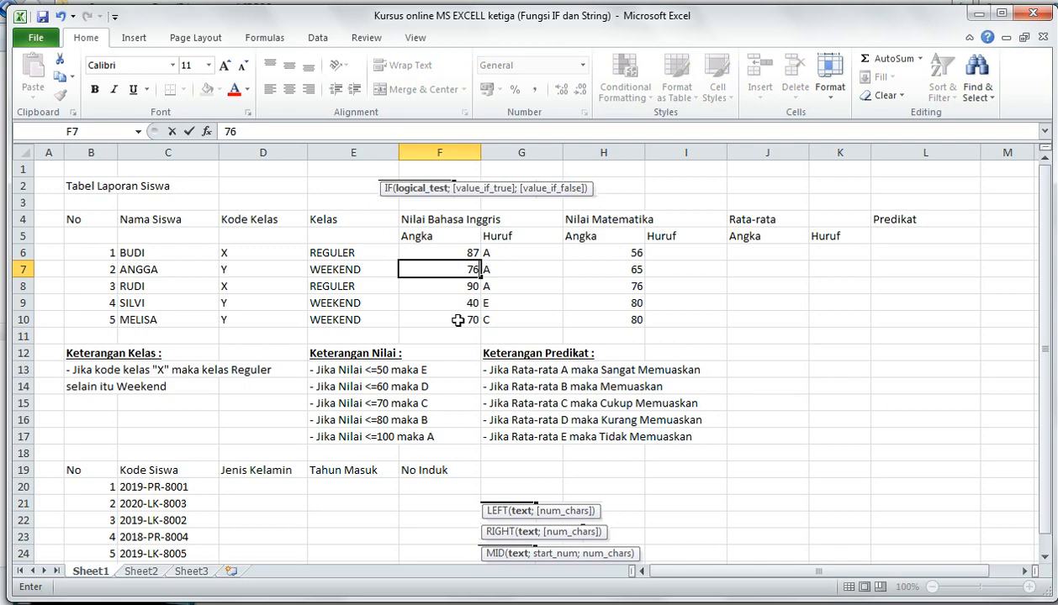
{"action": "key", "text": "Return"}
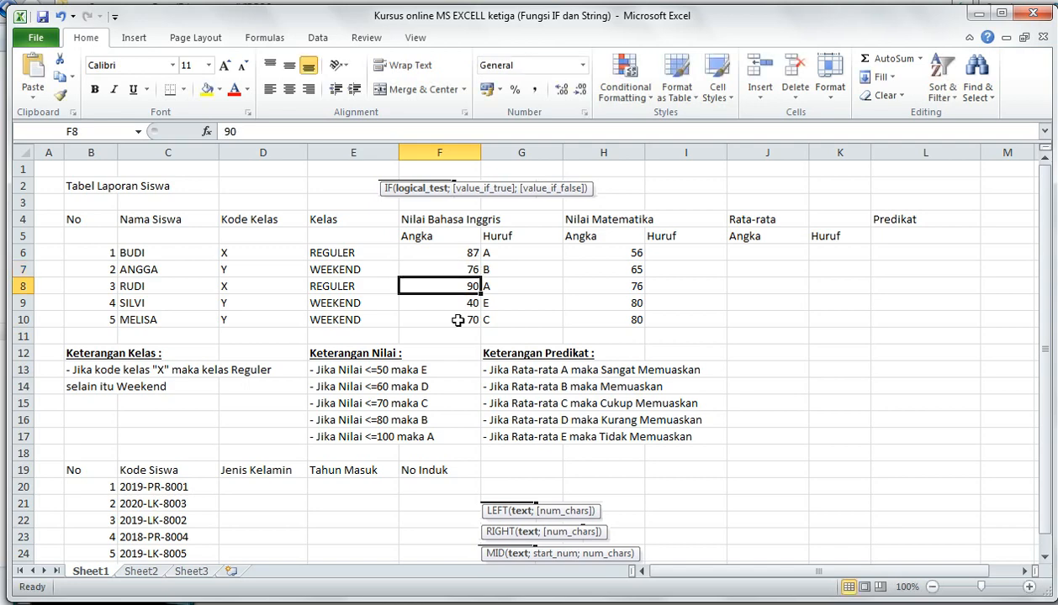
Step: Review the English Huruf formulas and Keterangan Predikat rules alongside the unfilled Predikat and mathematics Huruf columns
{"action": "left_click", "coordinate": [509, 254]}
{"action": "left_click", "coordinate": [517, 280]}
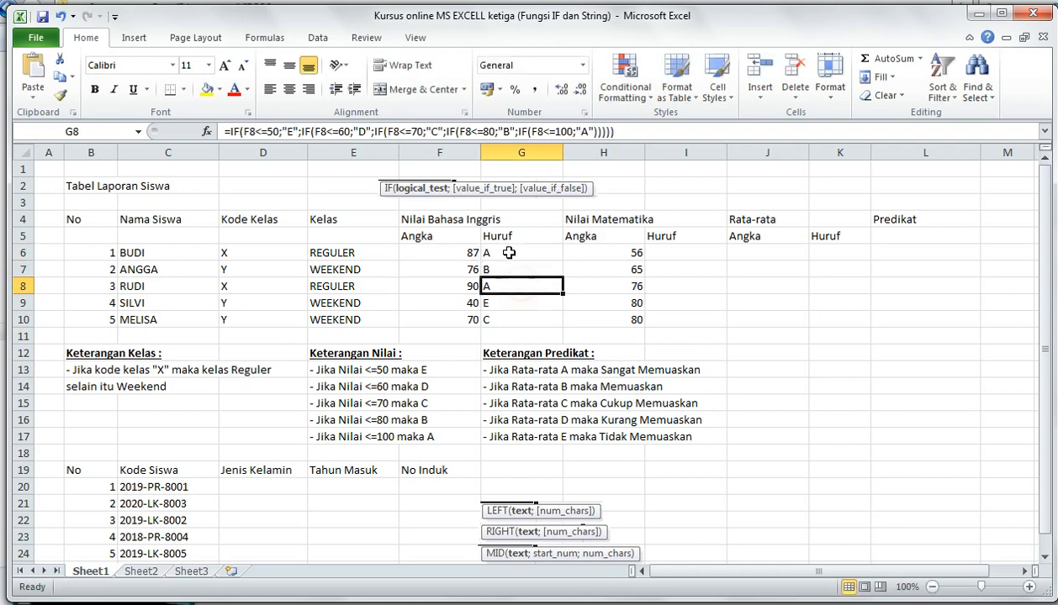
{"action": "left_click", "coordinate": [508, 253]}
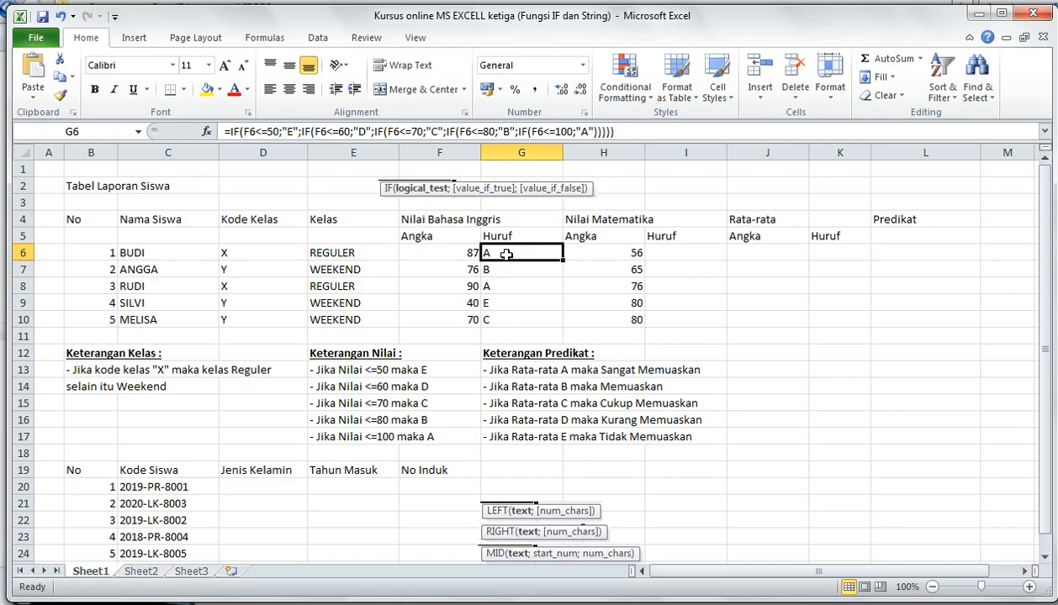
{"action": "left_click", "coordinate": [505, 370]}
{"action": "left_click", "coordinate": [506, 419]}
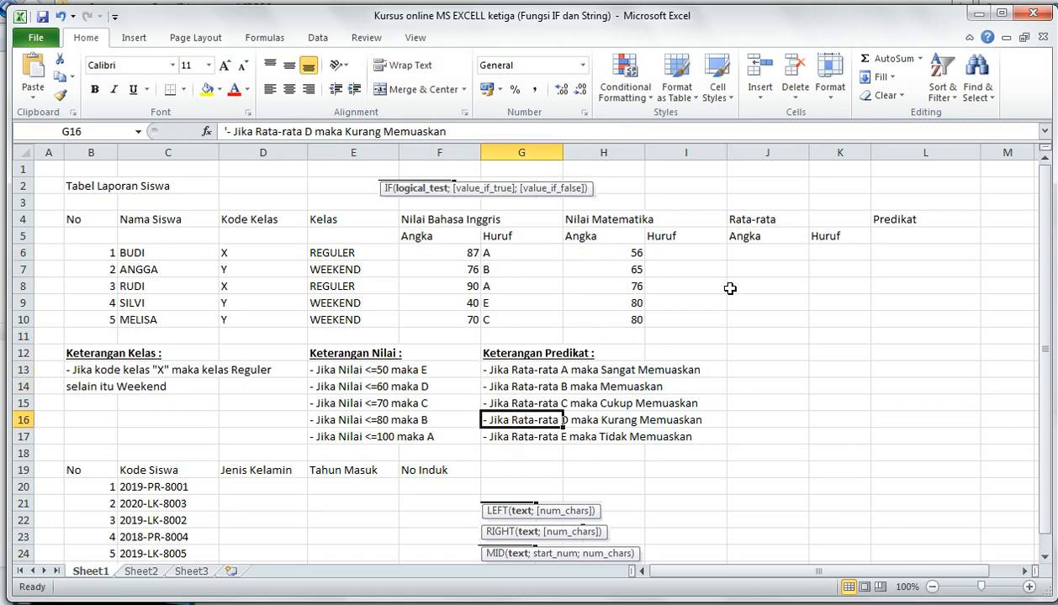
{"action": "left_click", "coordinate": [928, 248]}
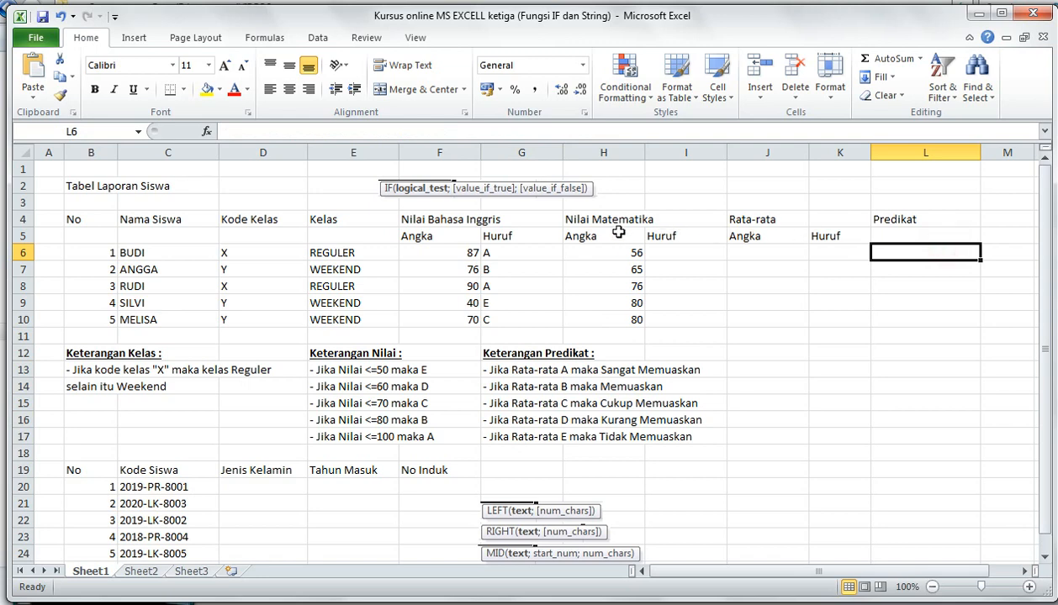
{"action": "left_click", "coordinate": [603, 270]}
{"action": "left_click", "coordinate": [671, 249]}
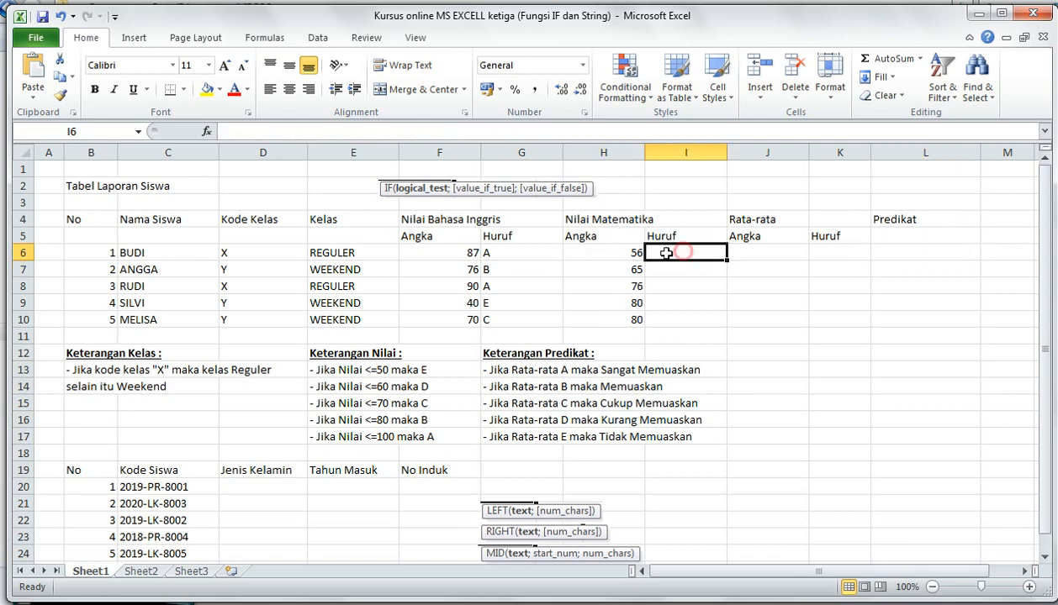
Step: Start the mathematics Huruf formula in I6 with an IF returning "E" when H6<=50
{"action": "left_click_drag", "start_coordinate": [338, 369], "coordinate": [345, 437]}
{"action": "left_click", "coordinate": [678, 253]}
{"action": "type", "text": "="}
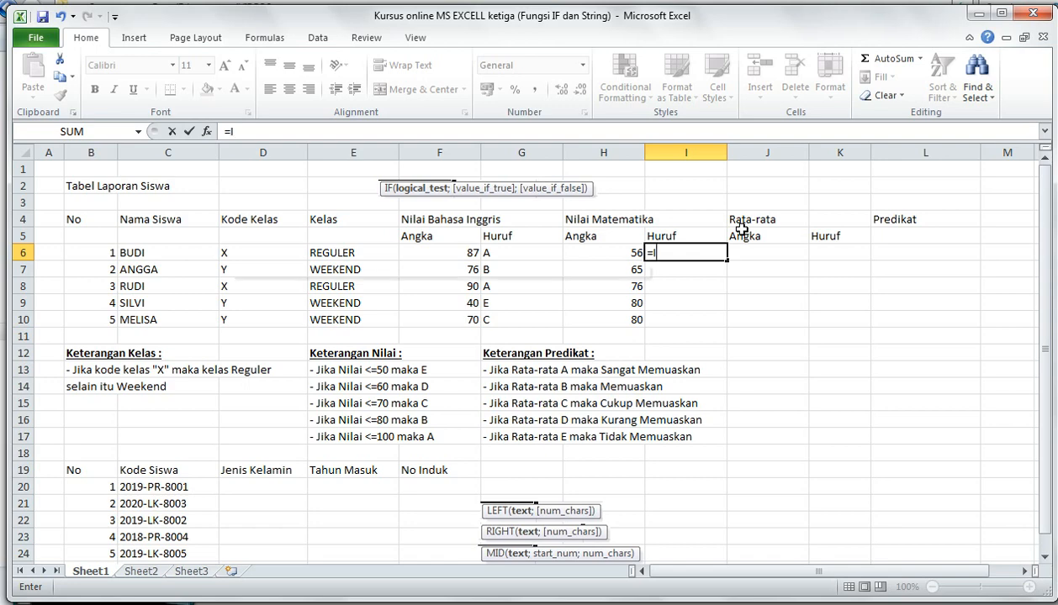
{"action": "type", "text": "IF("}
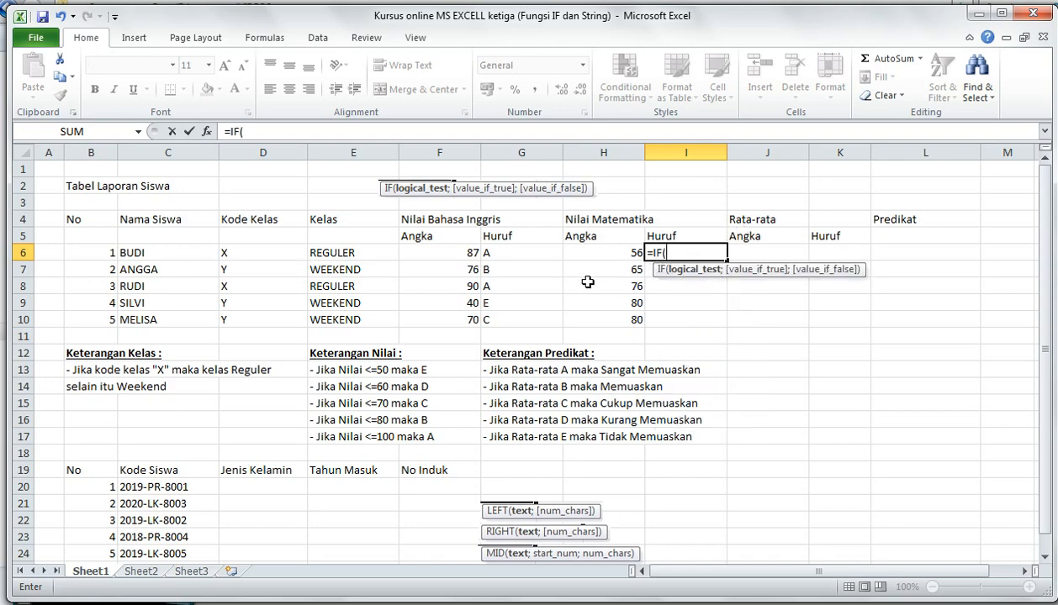
{"action": "left_click", "coordinate": [583, 253]}
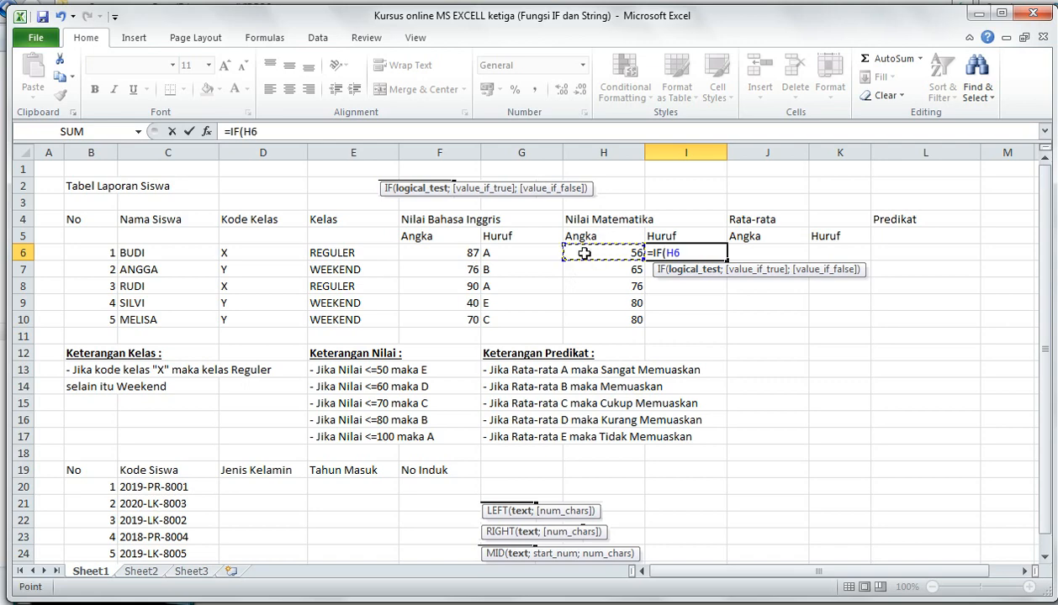
{"action": "type", "text": "<=50;\"E"}
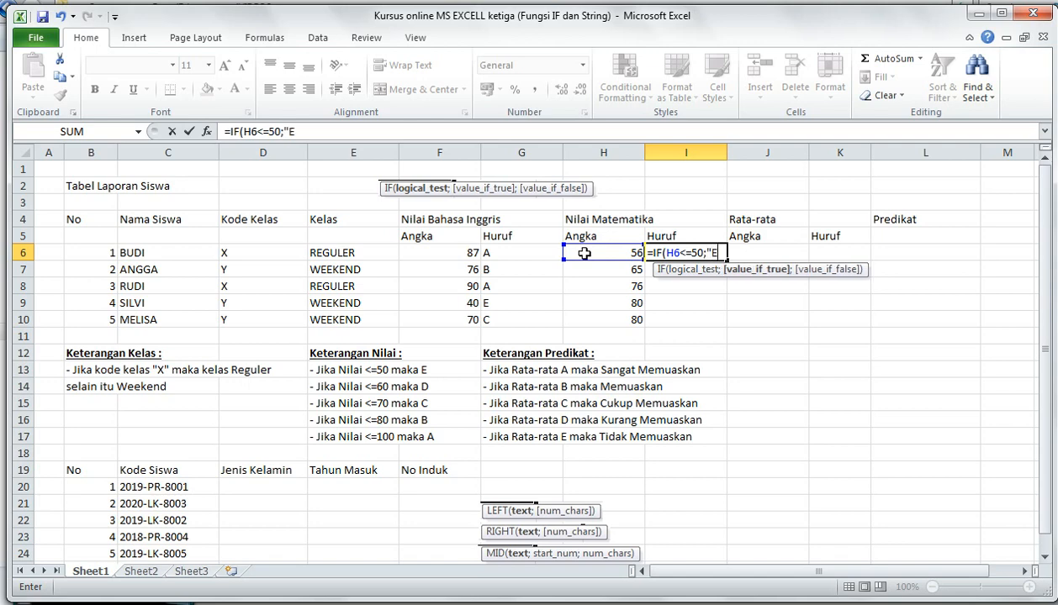
{"action": "type", "text": "\""}
{"action": "type", "text": ";"}
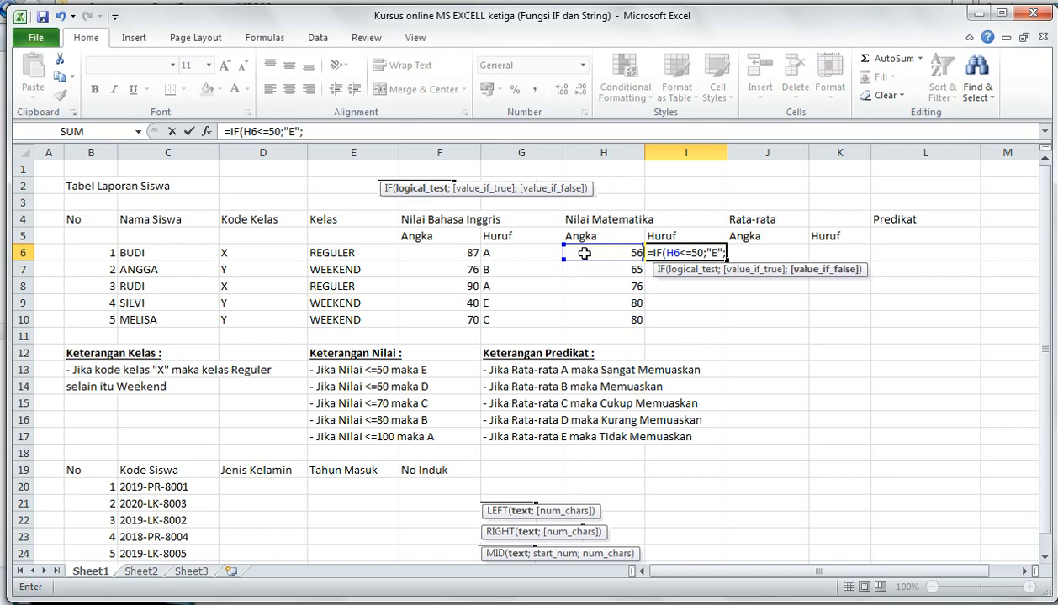
Step: Nest a second IF in the I6 formula returning D when H6<=60, and open the third IF
{"action": "type", "text": "IF("}
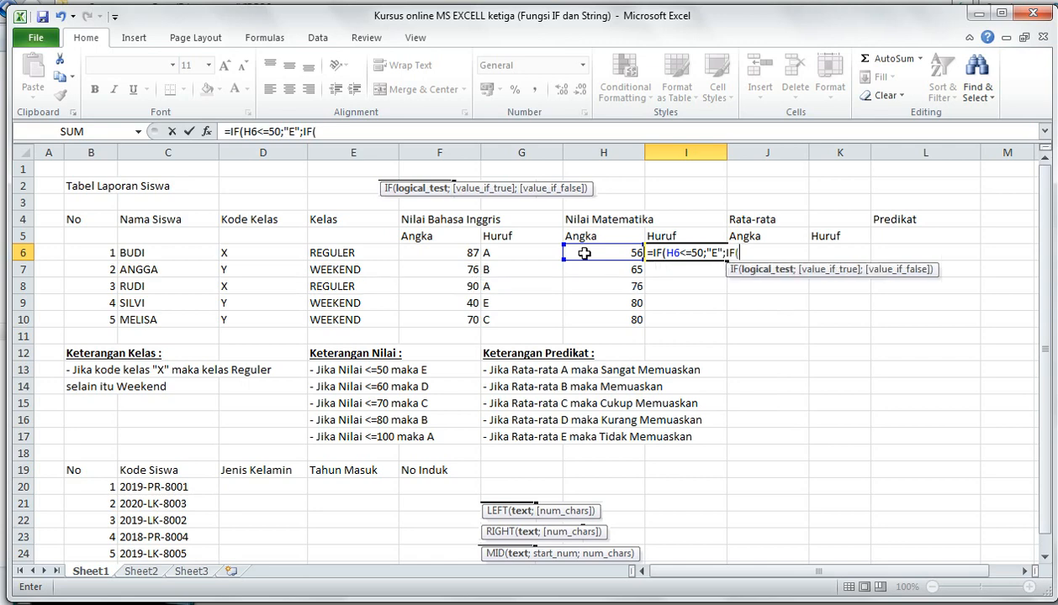
{"action": "left_click", "coordinate": [591, 255]}
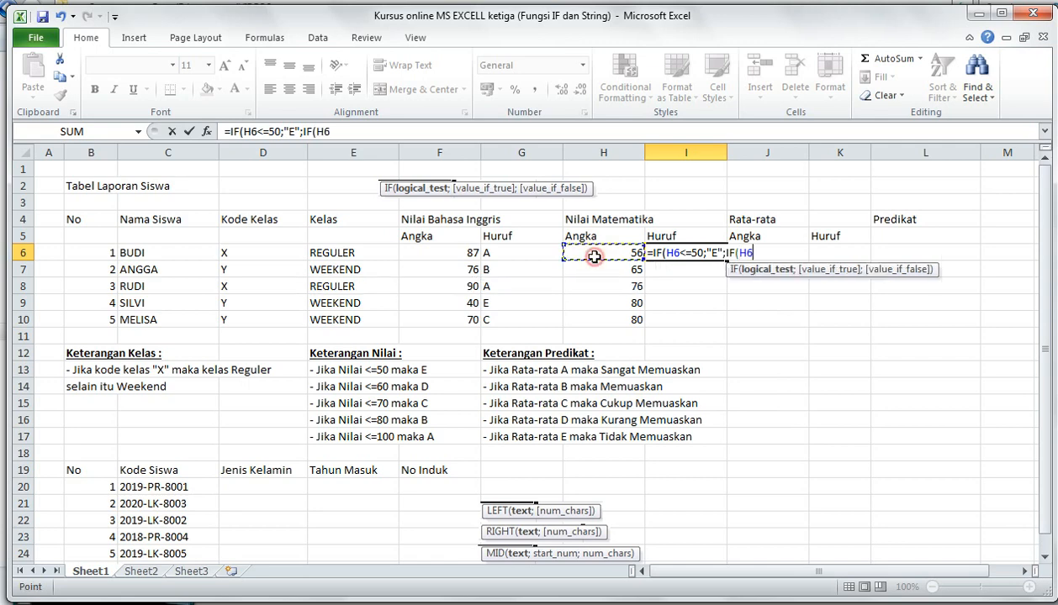
{"action": "type", "text": "<=60"}
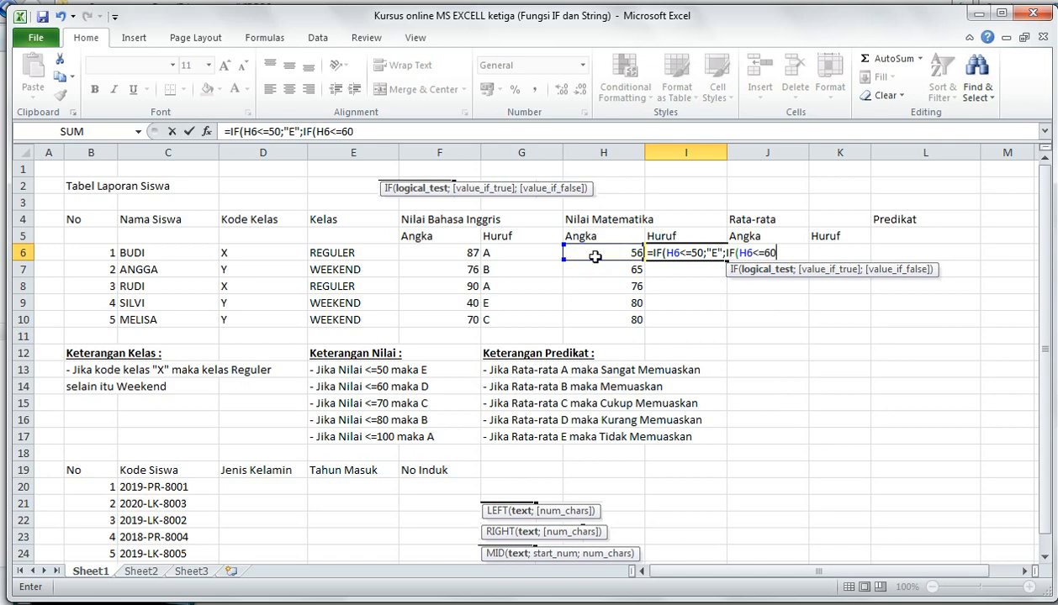
{"action": "type", "text": ";'"}
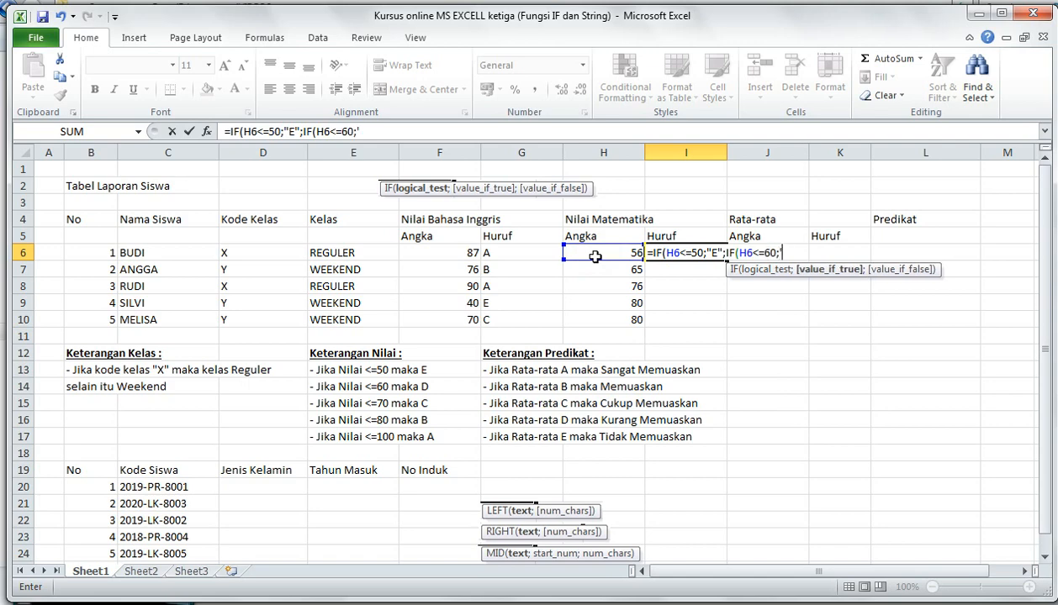
{"action": "type", "text": "D\";IF("}
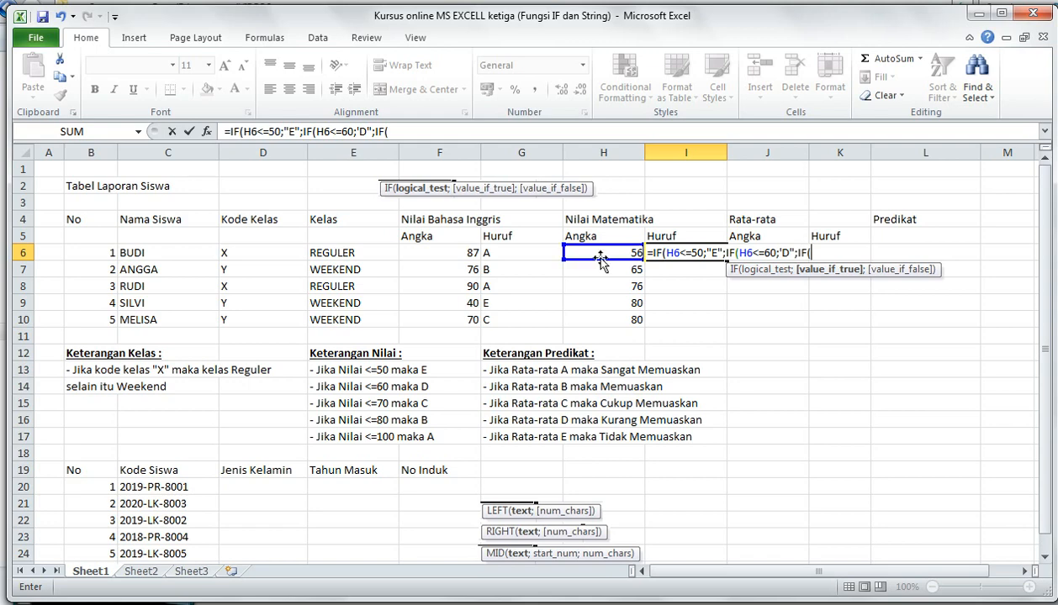
Step: Nest the third and fourth conditions in the I6 formula, returning "C" when H6<=70 and "B" when H6<=80
{"action": "left_click", "coordinate": [601, 253]}
{"action": "type", "text": "<="}
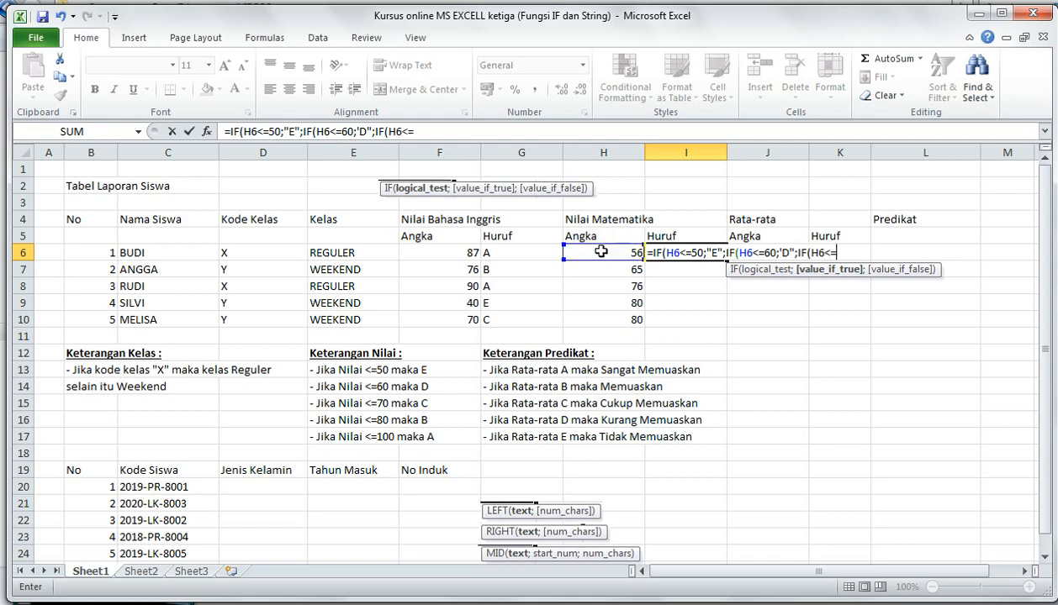
{"action": "type", "text": "70;\"C\";IF("}
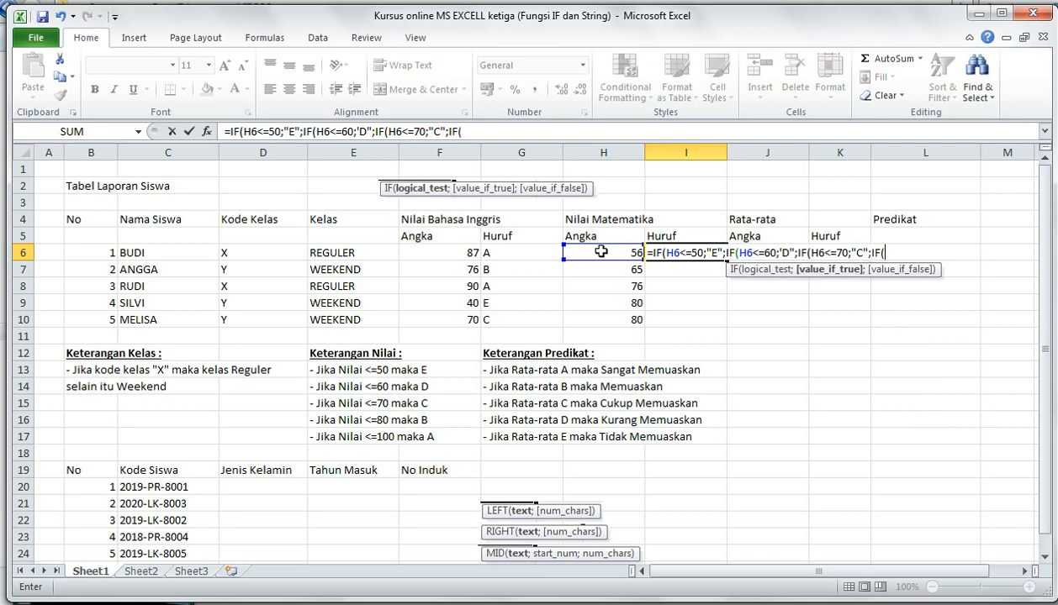
{"action": "left_click", "coordinate": [601, 252]}
{"action": "type", "text": "<=80;\"B"}
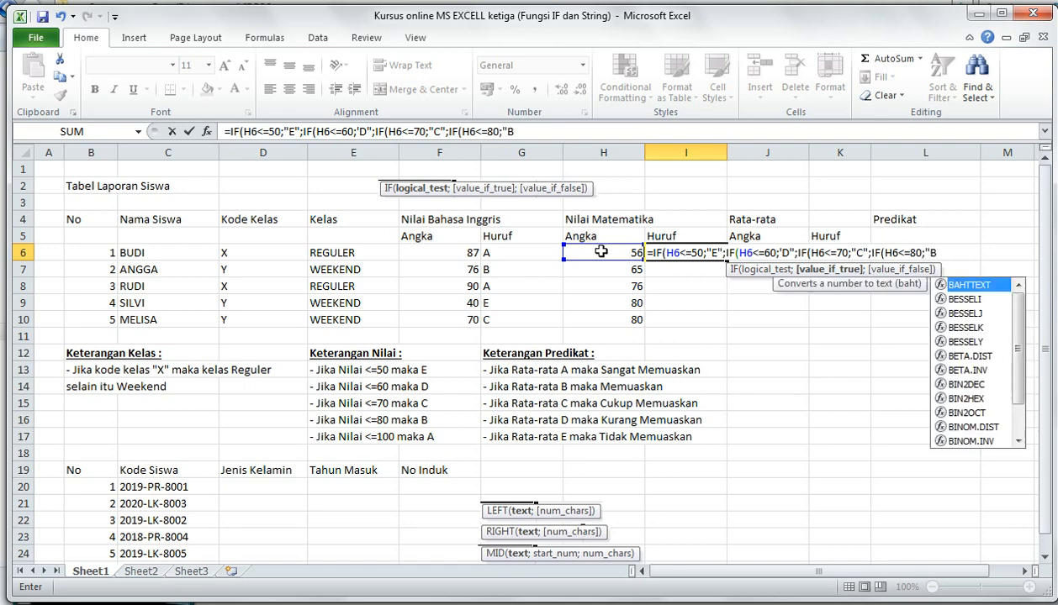
{"action": "type", "text": "\";"}
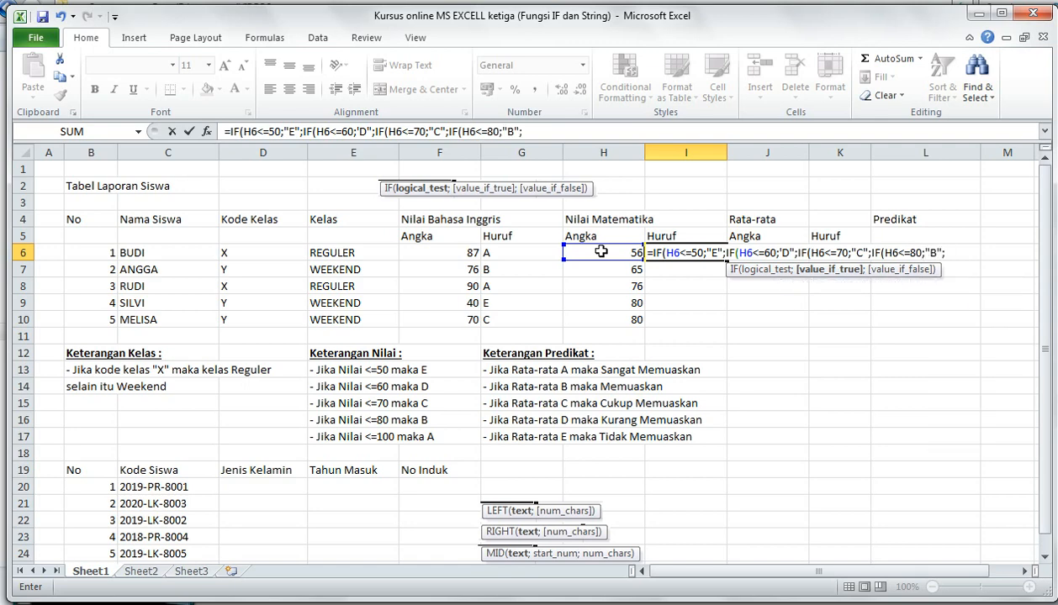
Step: Add a fifth IF to I6 returning "A" when H6<=100, close all five parentheses and try to enter the formula
{"action": "type", "text": "IF("}
{"action": "left_click", "coordinate": [586, 253]}
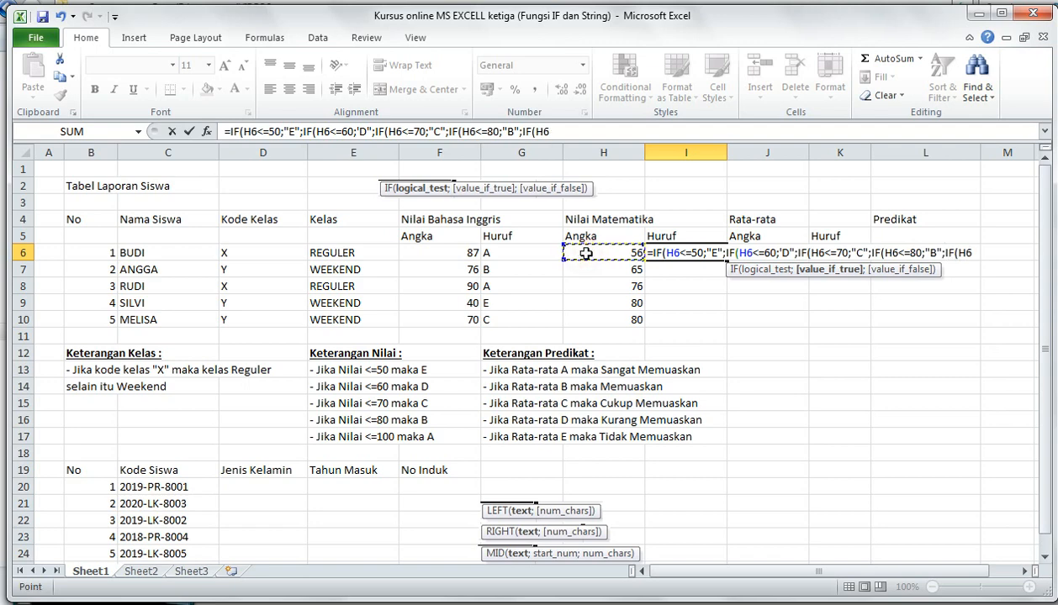
{"action": "type", "text": "<=100"}
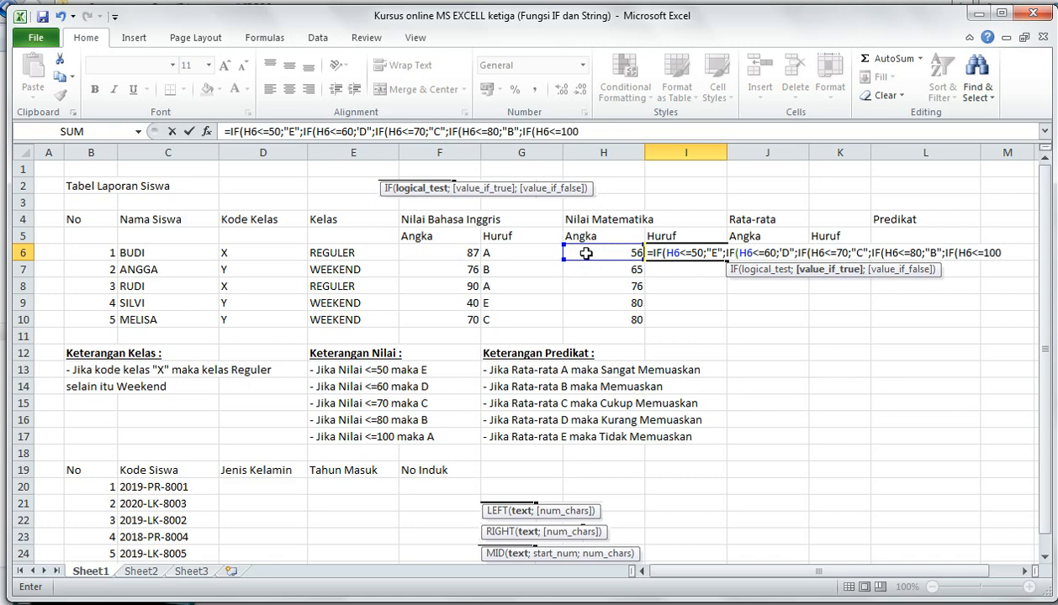
{"action": "type", "text": ";\"A\""}
{"action": "type", "text": ")))))"}
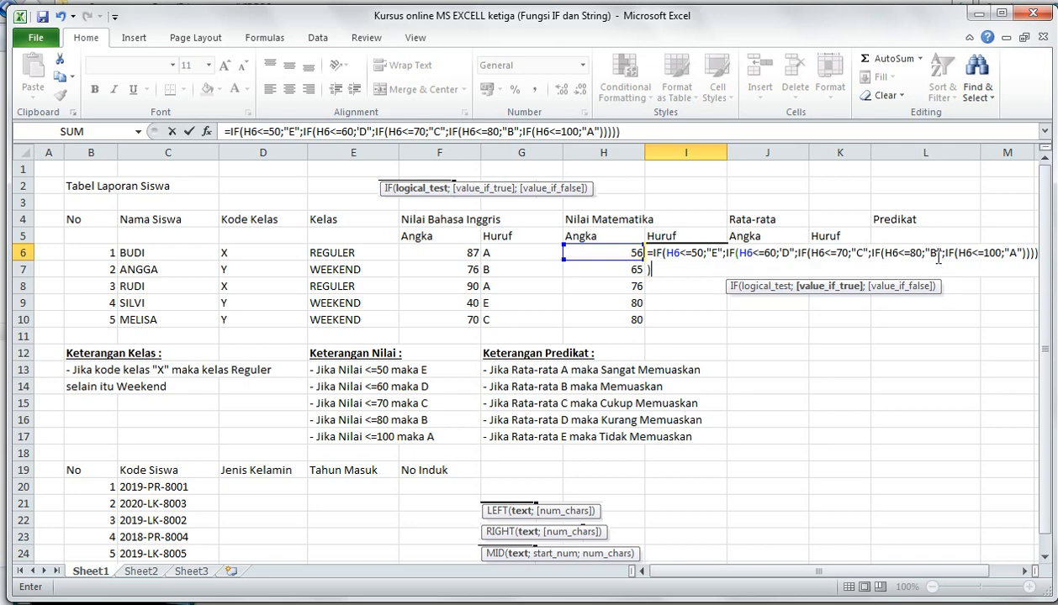
{"action": "key", "text": "Return"}
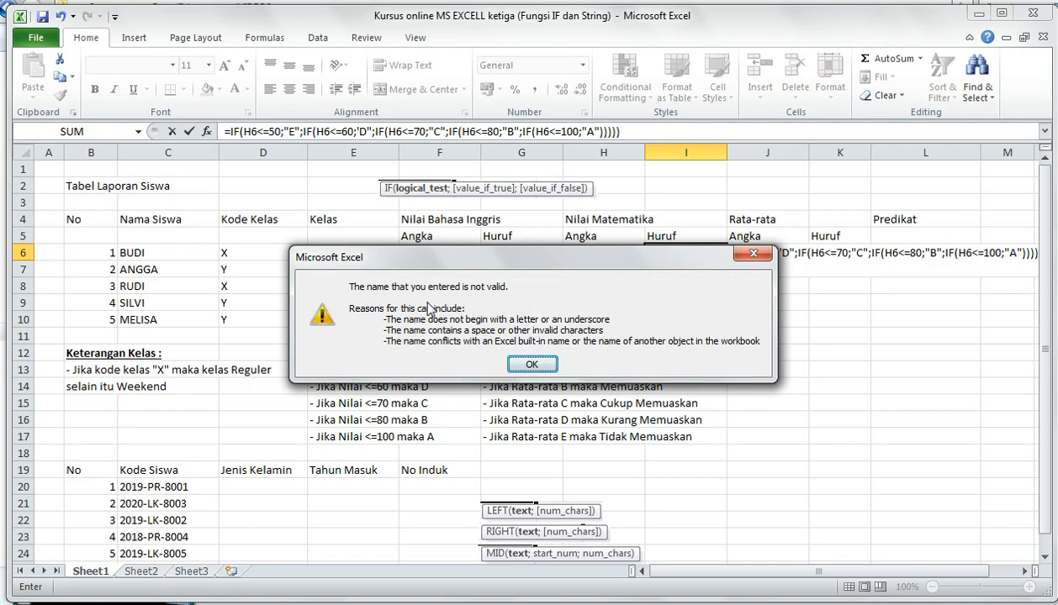
{"action": "left_click", "coordinate": [530, 364]}
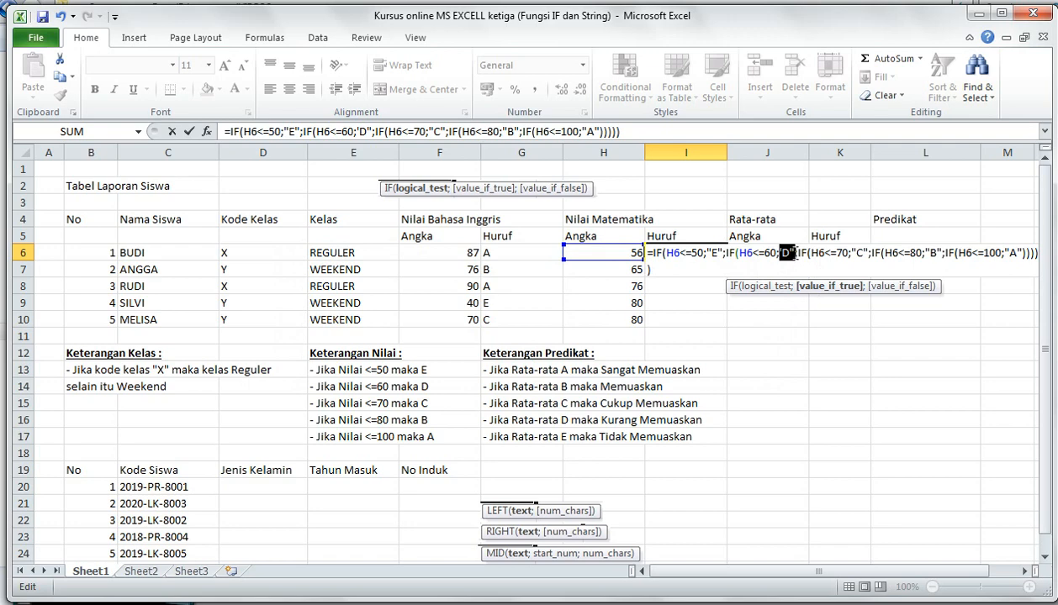
Step: Replace the apostrophe before D in the I6 formula with a double quotation mark, dismiss the color scheme prompt and enter the formula
{"action": "left_click", "coordinate": [796, 253]}
{"action": "key", "text": "BackSpace"}
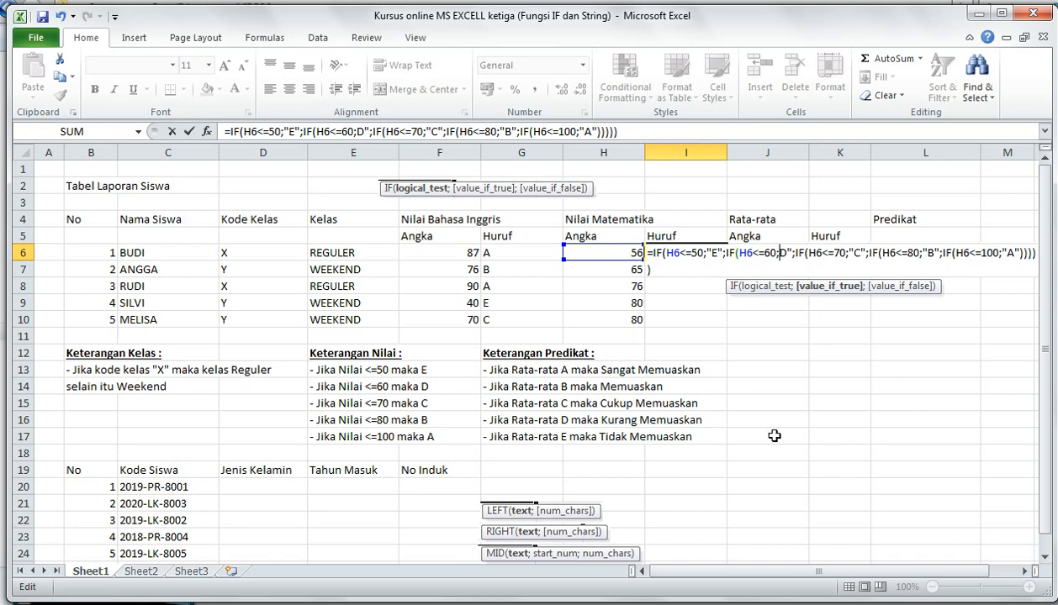
{"action": "type", "text": "\""}
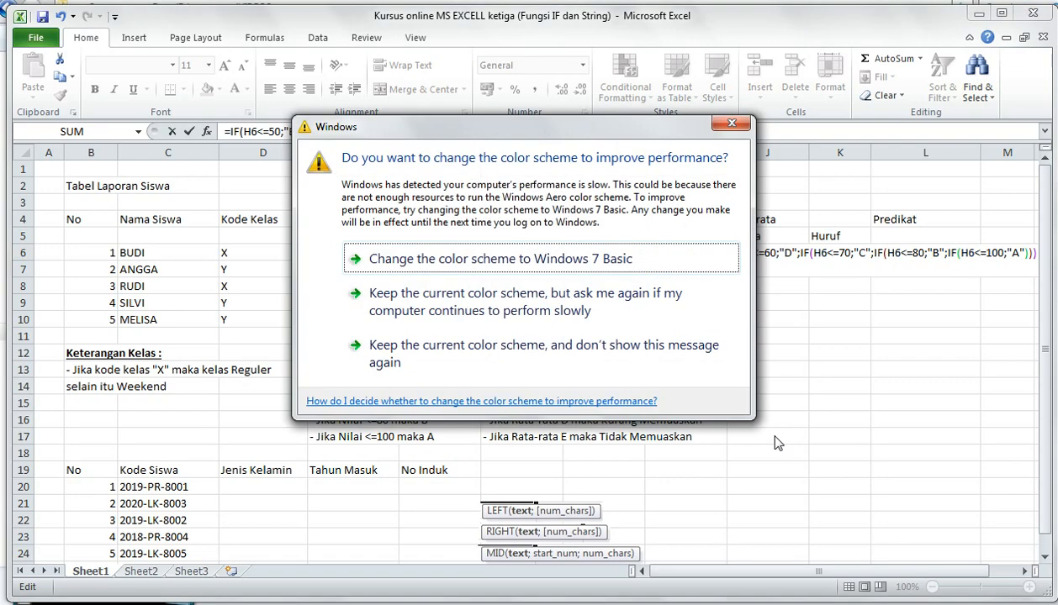
{"action": "left_click", "coordinate": [731, 123]}
{"action": "key", "text": "Return"}
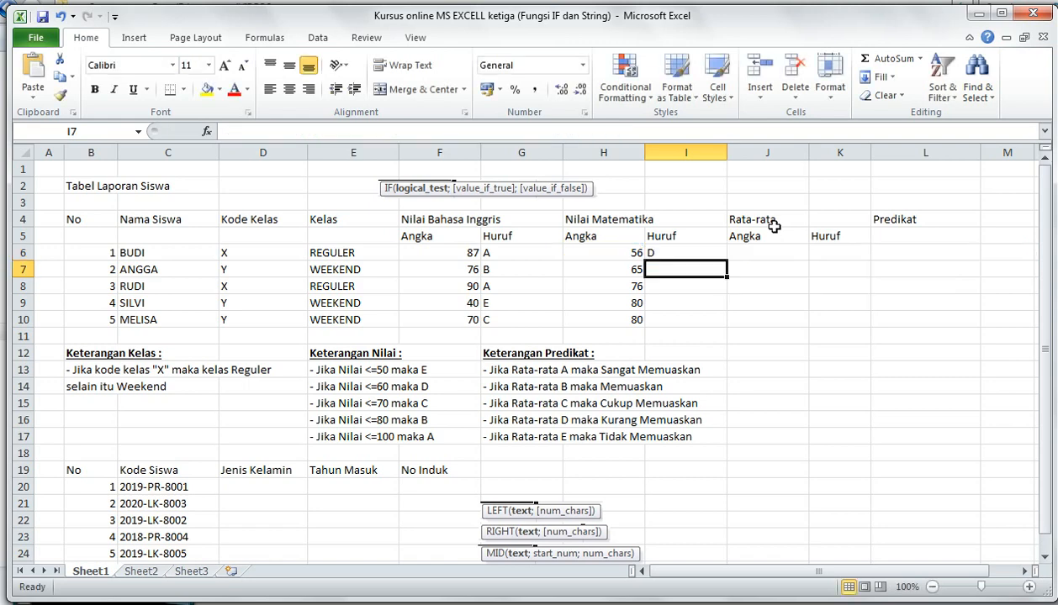
Step: Fill the mathematics Huruf formula from I6 down to I10 and check the copy in I8
{"action": "left_click", "coordinate": [673, 252]}
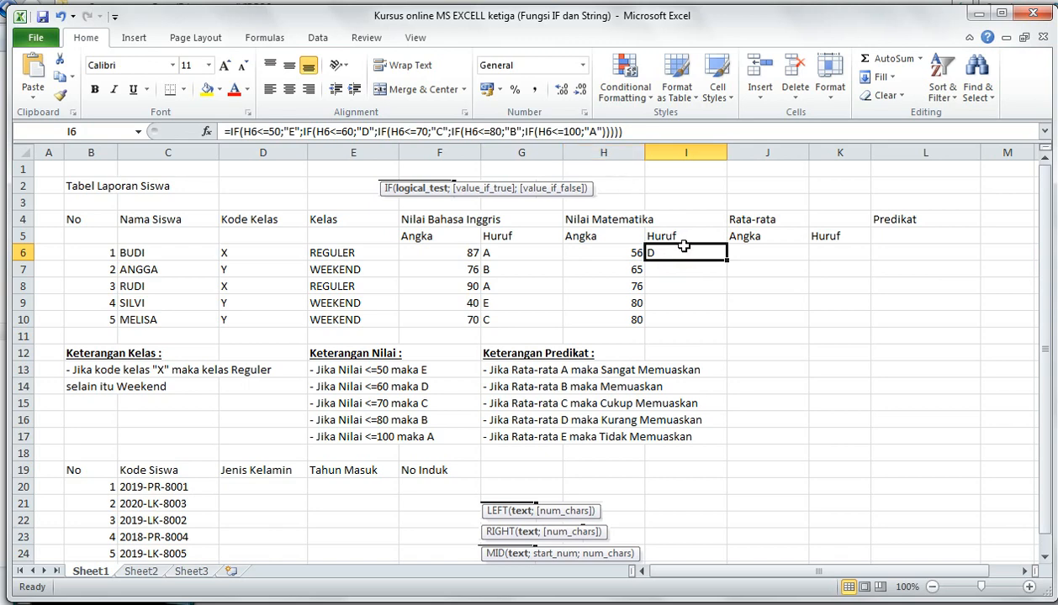
{"action": "left_click_drag", "start_coordinate": [727, 261], "coordinate": [721, 326]}
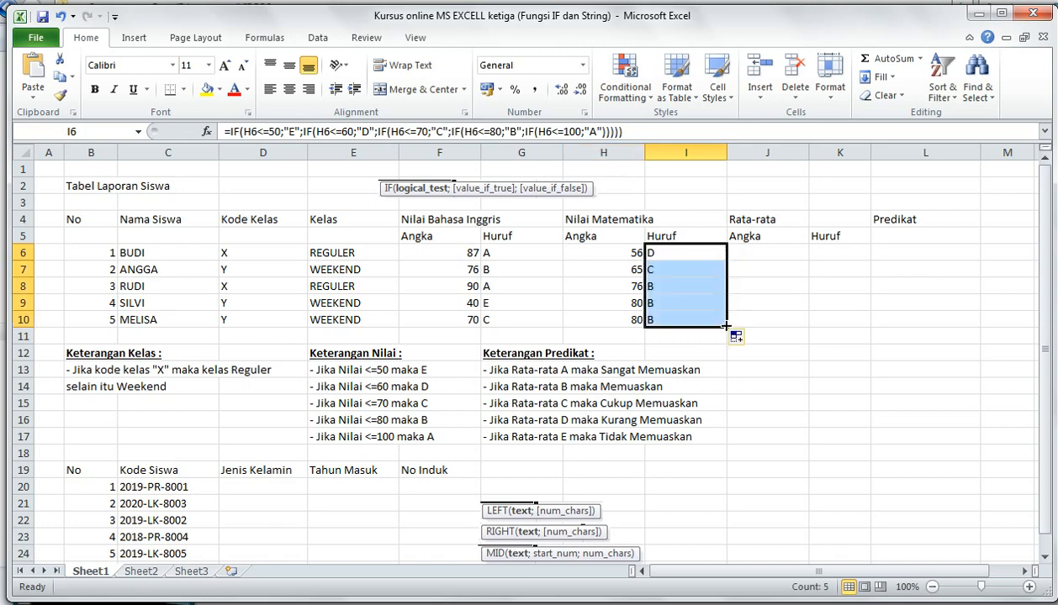
{"action": "left_click", "coordinate": [671, 280]}
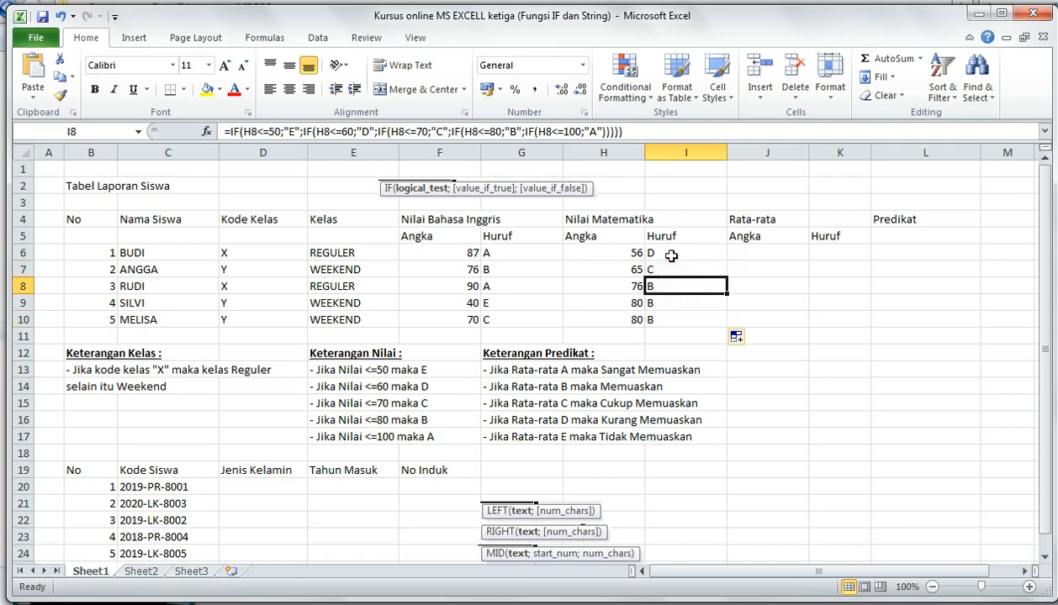
{"action": "left_click", "coordinate": [671, 256]}
{"action": "left_click", "coordinate": [678, 281]}
{"action": "left_click", "coordinate": [681, 257]}
{"action": "left_click", "coordinate": [695, 286]}
Step: Examine the English and mathematics Angka scores in F6 and H6 as the inputs for the Rata-rata Angka in J6
{"action": "left_click", "coordinate": [746, 264]}
{"action": "left_click", "coordinate": [759, 250]}
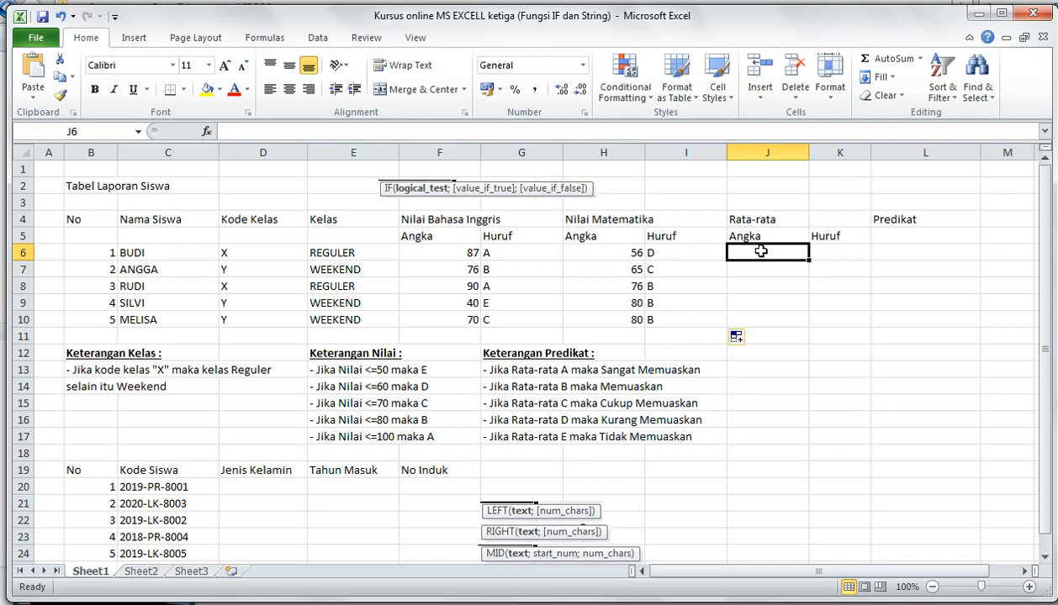
{"action": "left_click", "coordinate": [451, 254]}
{"action": "left_click", "coordinate": [626, 254]}
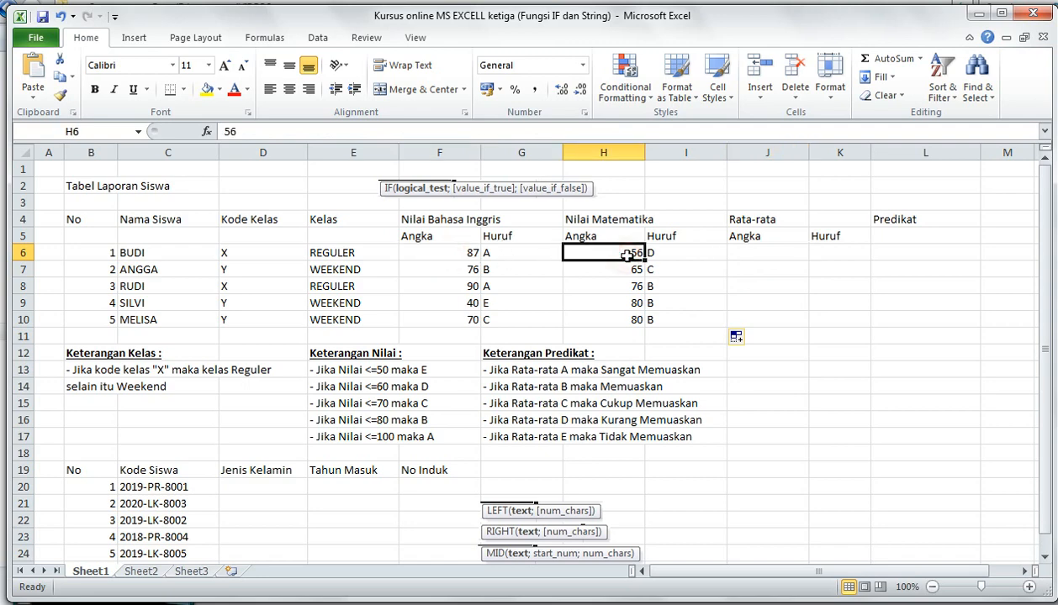
{"action": "left_click", "coordinate": [452, 254]}
{"action": "left_click", "coordinate": [745, 252]}
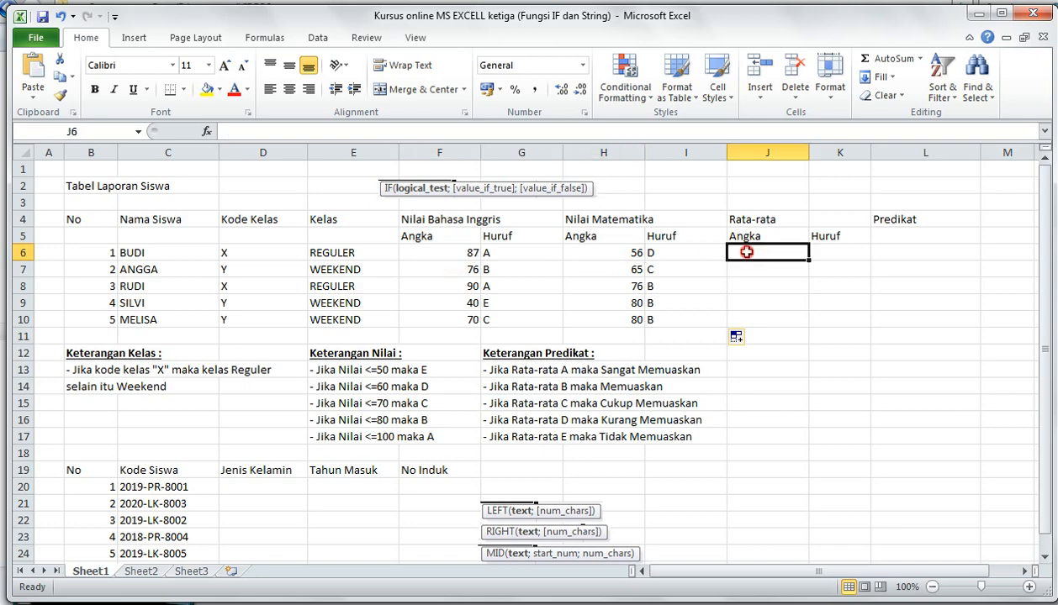
{"action": "left_click", "coordinate": [623, 252]}
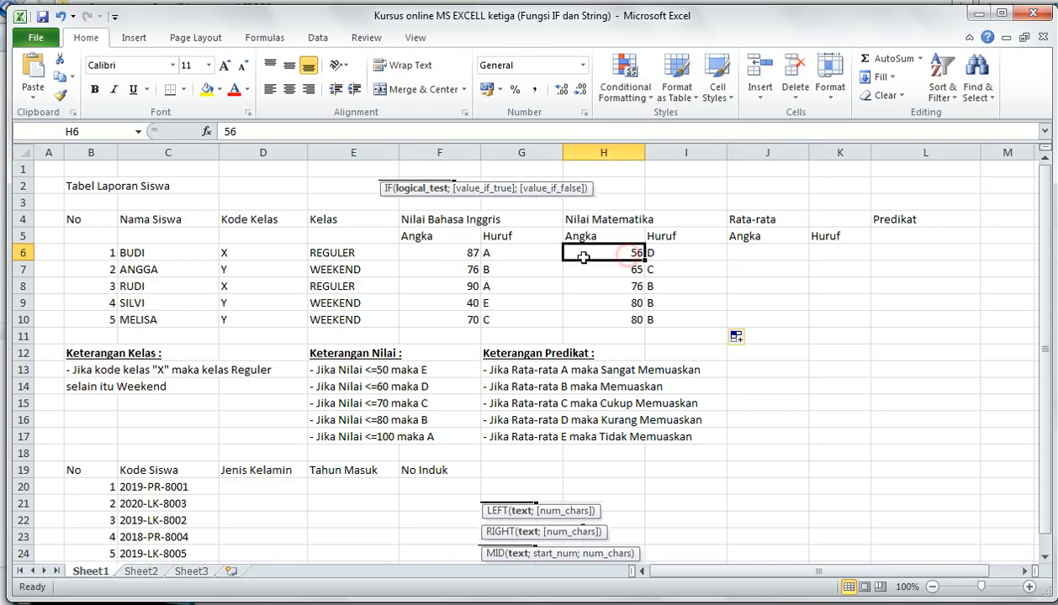
{"action": "left_click", "coordinate": [452, 263]}
{"action": "left_click", "coordinate": [575, 253]}
{"action": "left_click", "coordinate": [464, 254]}
{"action": "left_click", "coordinate": [607, 252]}
{"action": "left_click", "coordinate": [730, 252]}
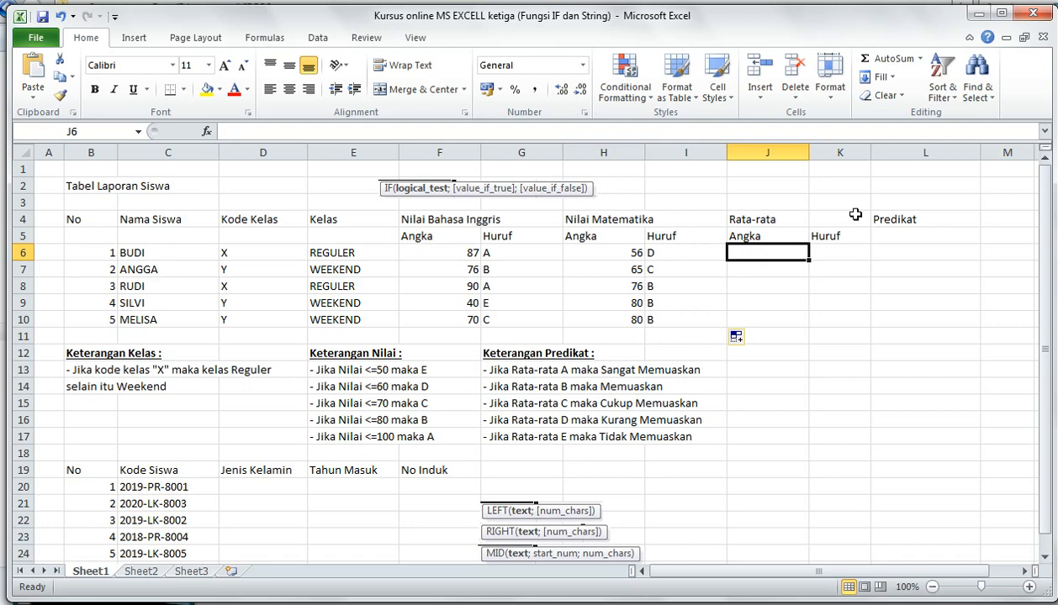
Step: Enter the formula =(F6+H6)/2 in J6 to average the English and mathematics scores
{"action": "type", "text": "="}
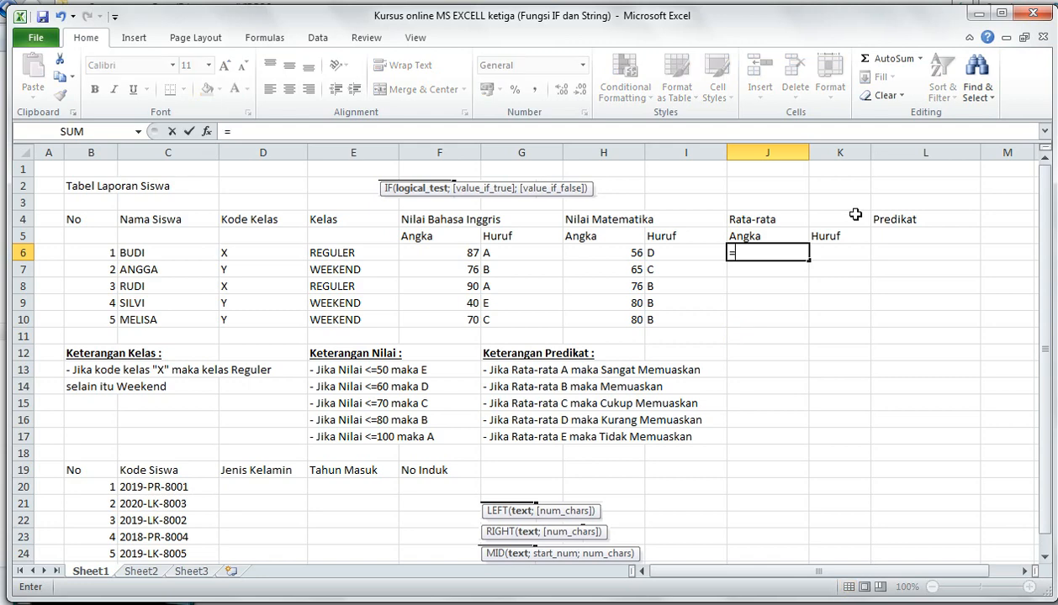
{"action": "type", "text": "("}
{"action": "left_click", "coordinate": [468, 251]}
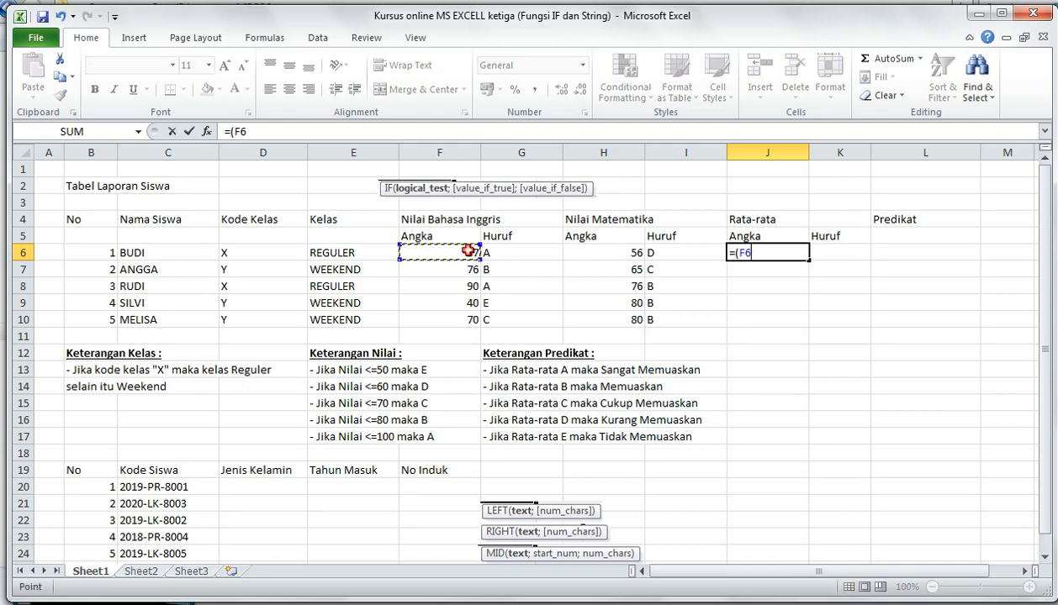
{"action": "type", "text": "+"}
{"action": "left_click", "coordinate": [612, 252]}
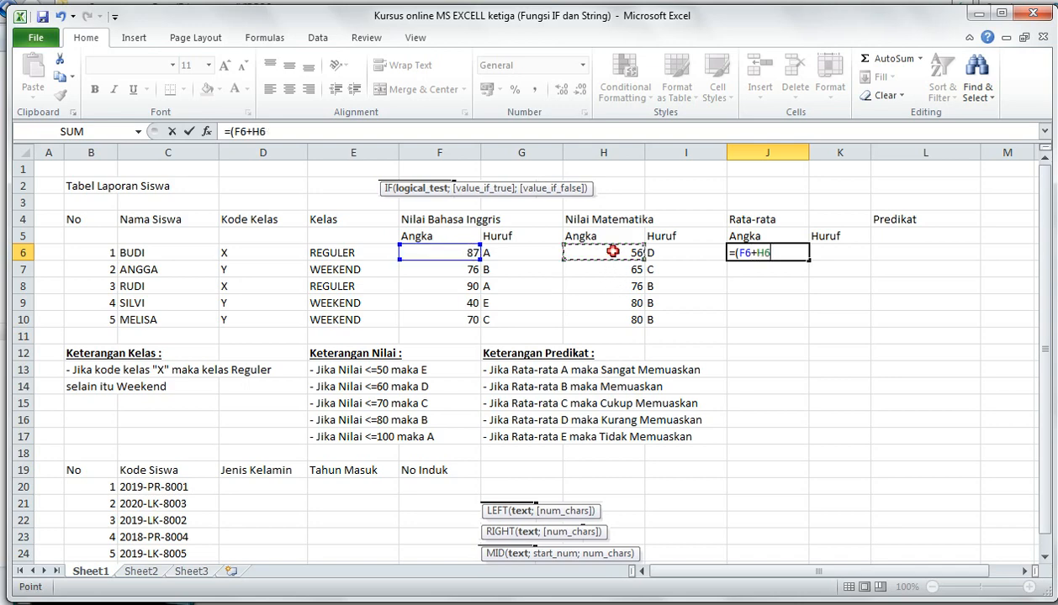
{"action": "type", "text": ")"}
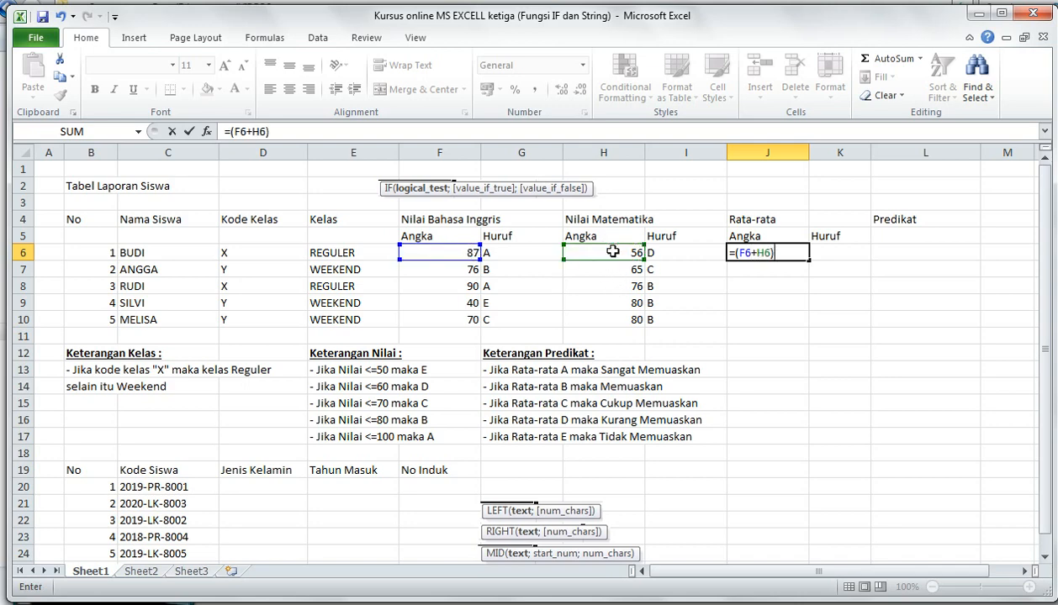
{"action": "type", "text": "/2"}
{"action": "key", "text": "Return"}
{"action": "left_click", "coordinate": [733, 249]}
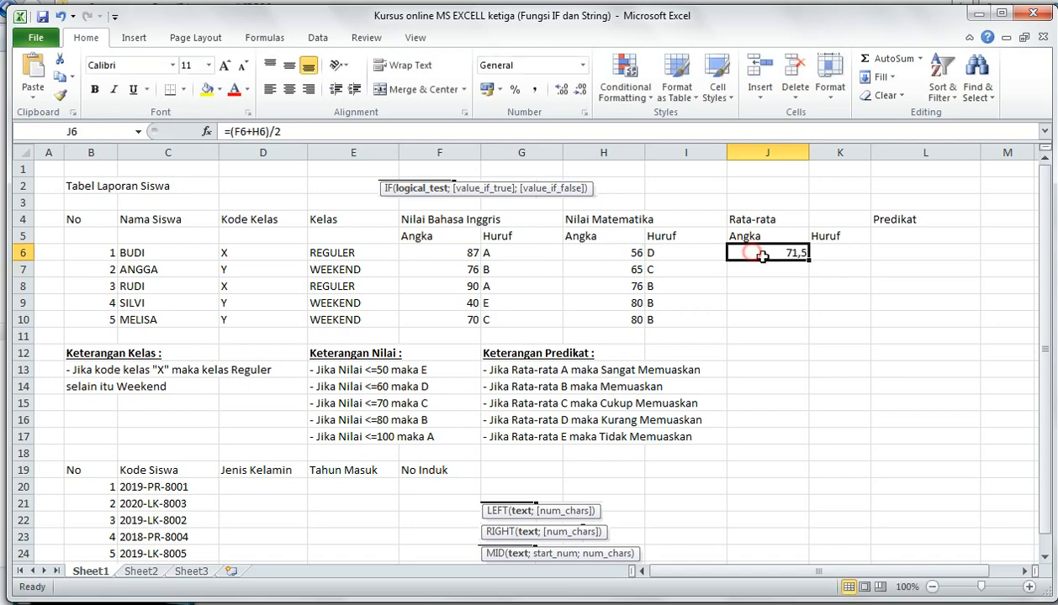
Step: Fill the Rata-rata Angka formula from J6 down to J10 and check the copies in J7 and J8
{"action": "left_click_drag", "start_coordinate": [810, 262], "coordinate": [806, 323]}
{"action": "left_click", "coordinate": [775, 340]}
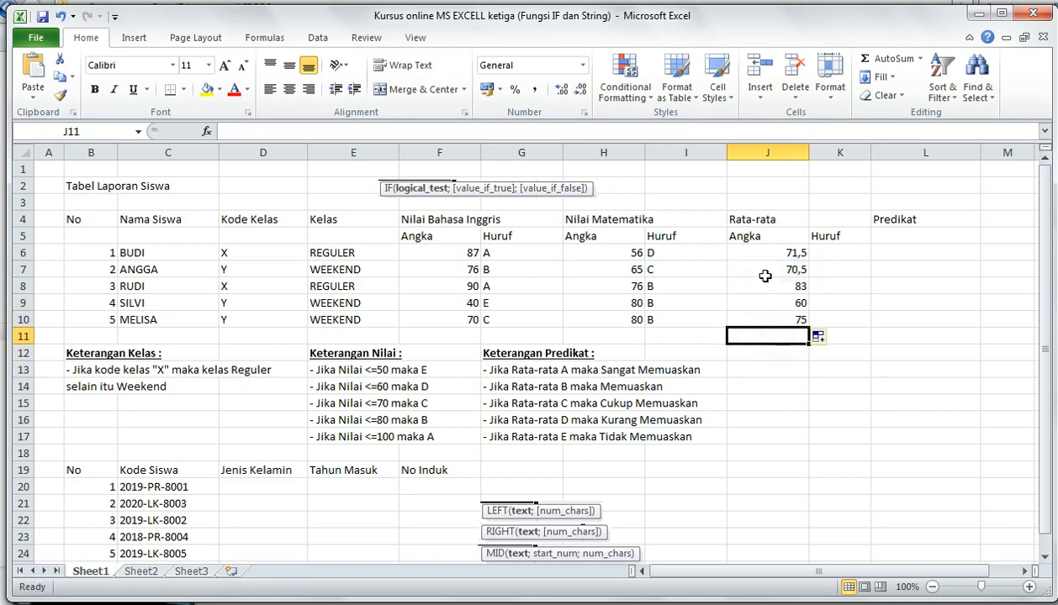
{"action": "left_click", "coordinate": [765, 271]}
{"action": "left_click", "coordinate": [761, 340]}
{"action": "left_click", "coordinate": [790, 284]}
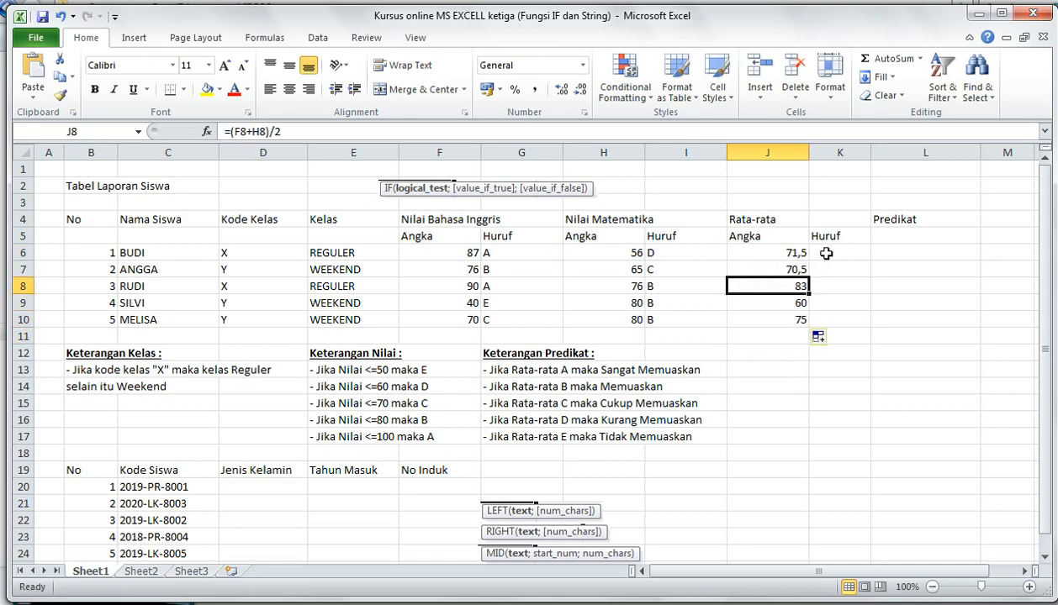
Step: Begin the Rata-rata Huruf formula in K6 with =IF(J6<=50;"E";IF( and dismiss the color scheme prompt
{"action": "left_click", "coordinate": [826, 253]}
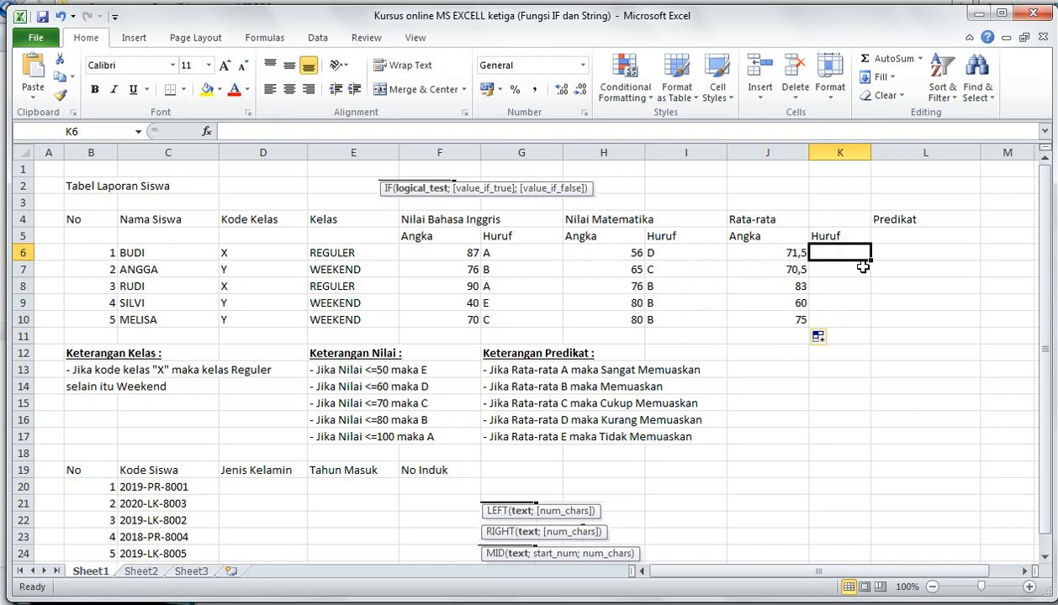
{"action": "type", "text": "="}
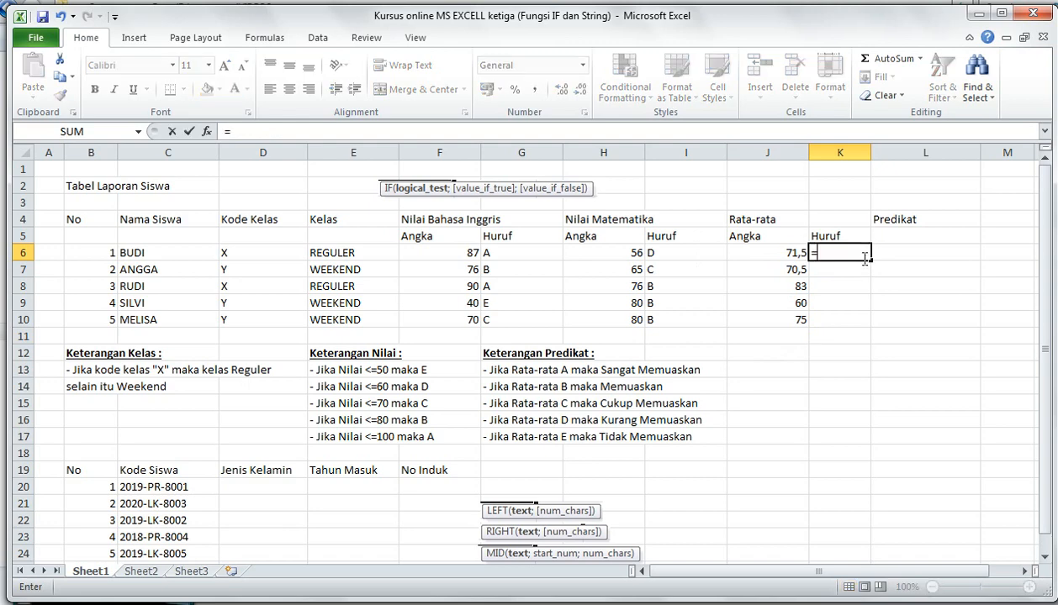
{"action": "type", "text": "IF"}
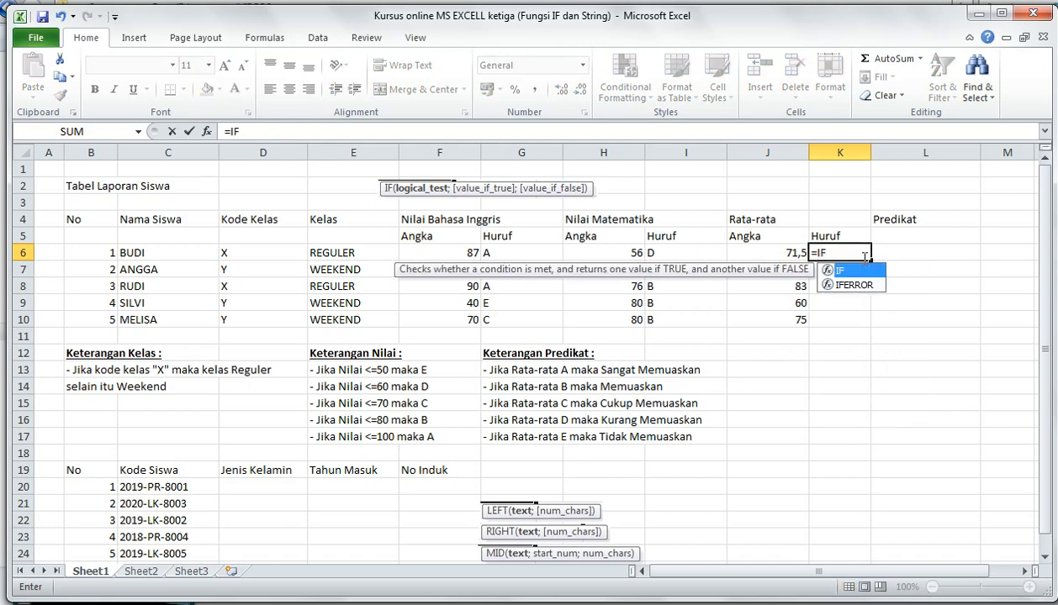
{"action": "type", "text": "("}
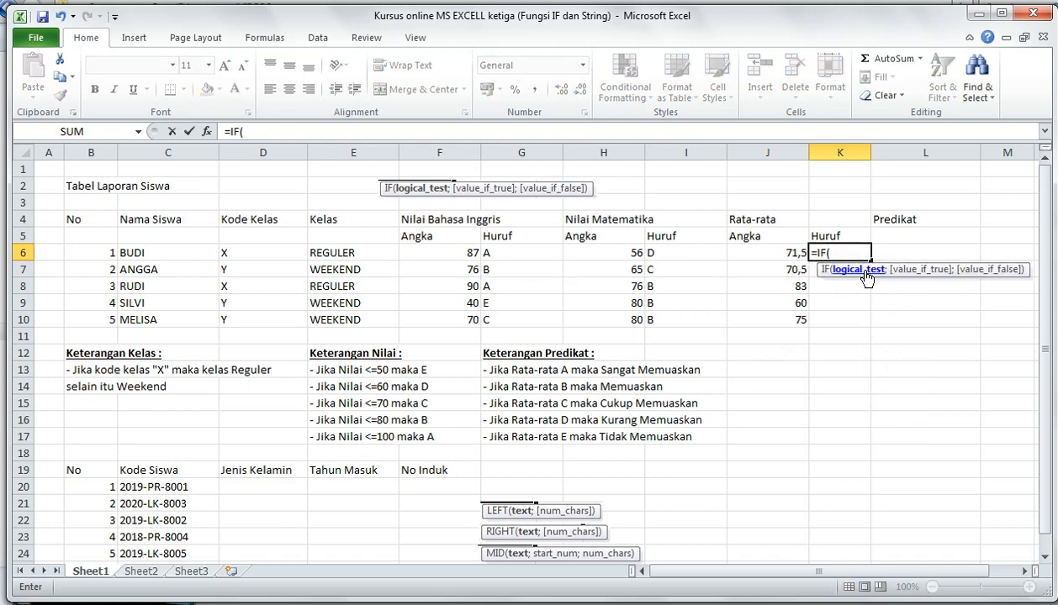
{"action": "left_click", "coordinate": [760, 254]}
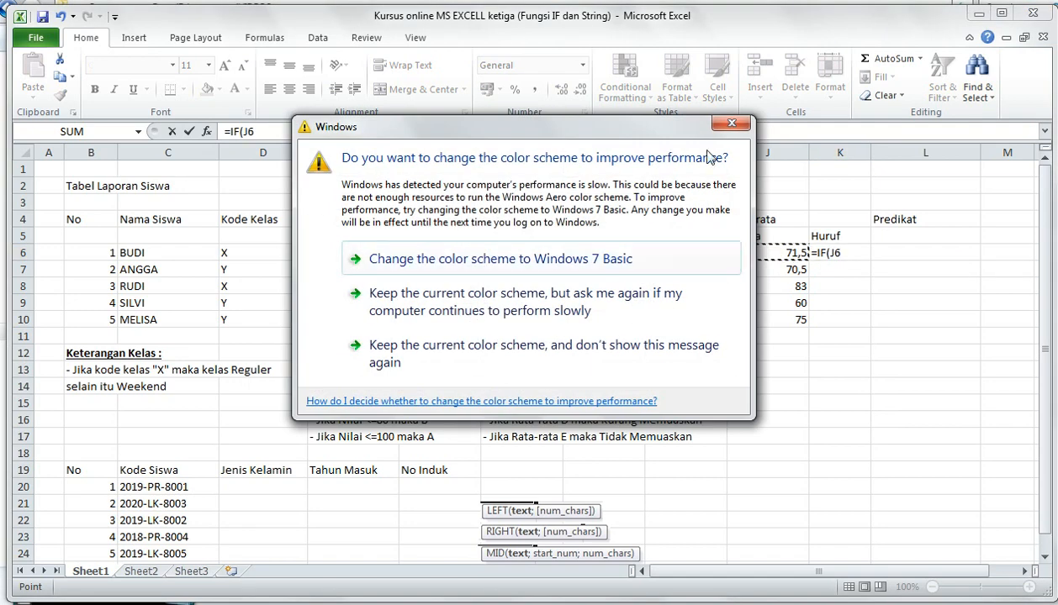
{"action": "left_click", "coordinate": [731, 123]}
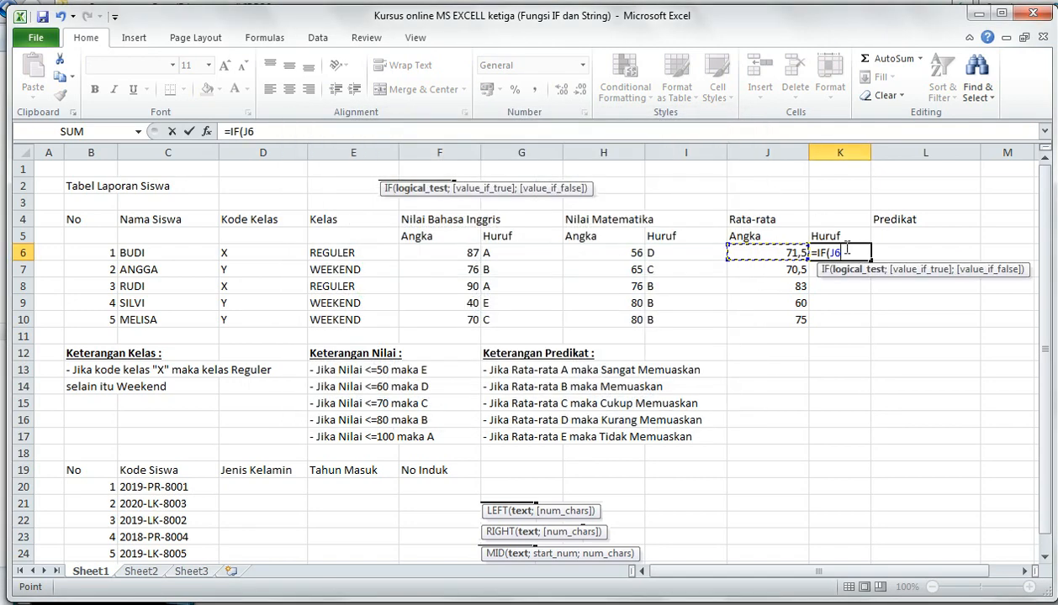
{"action": "type", "text": "<=5"}
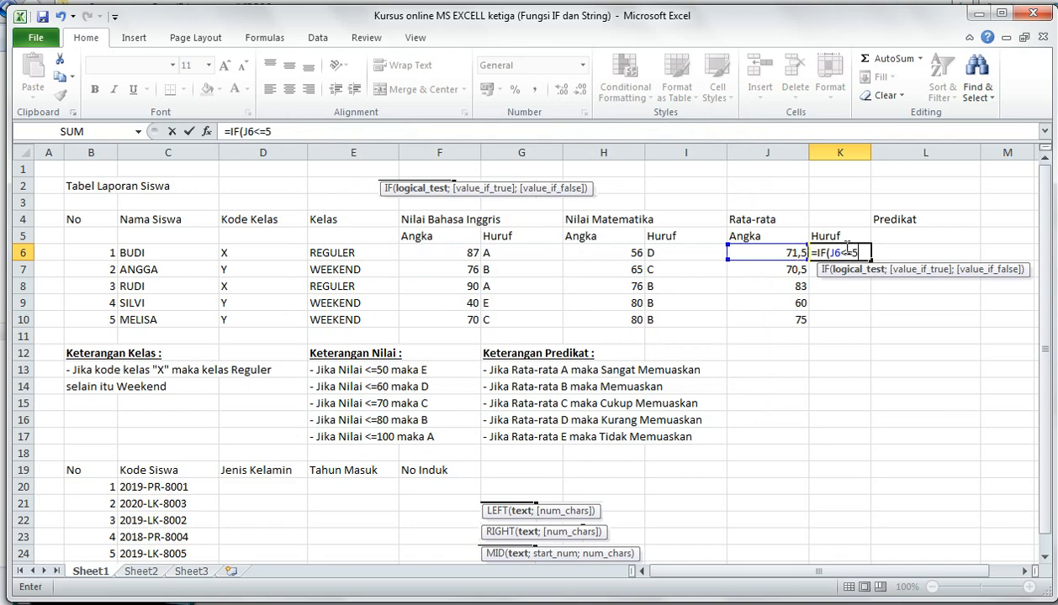
{"action": "type", "text": "0;\""}
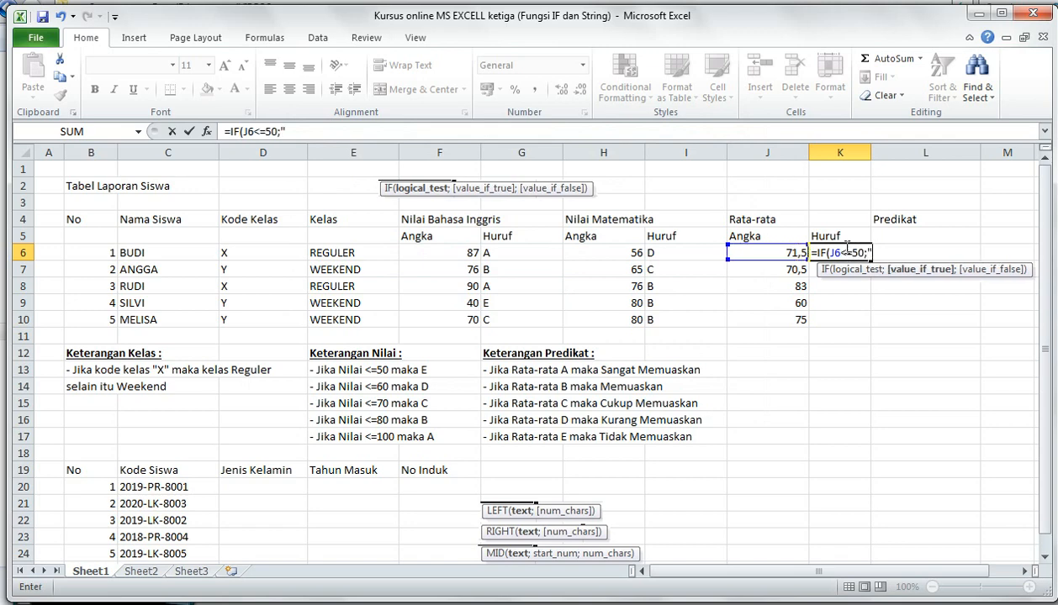
{"action": "type", "text": "E\";IF"}
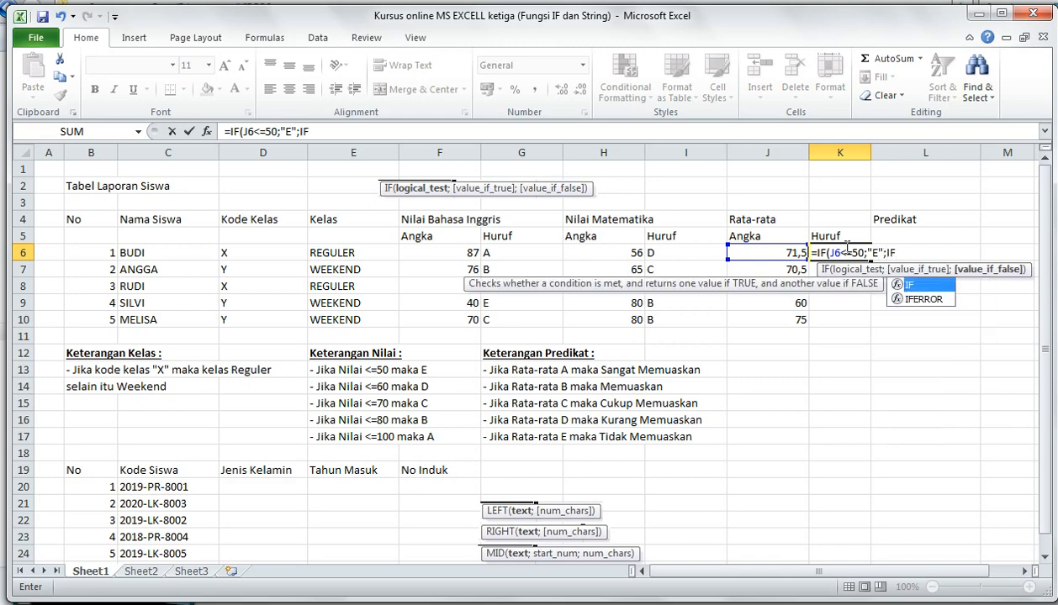
{"action": "type", "text": "("}
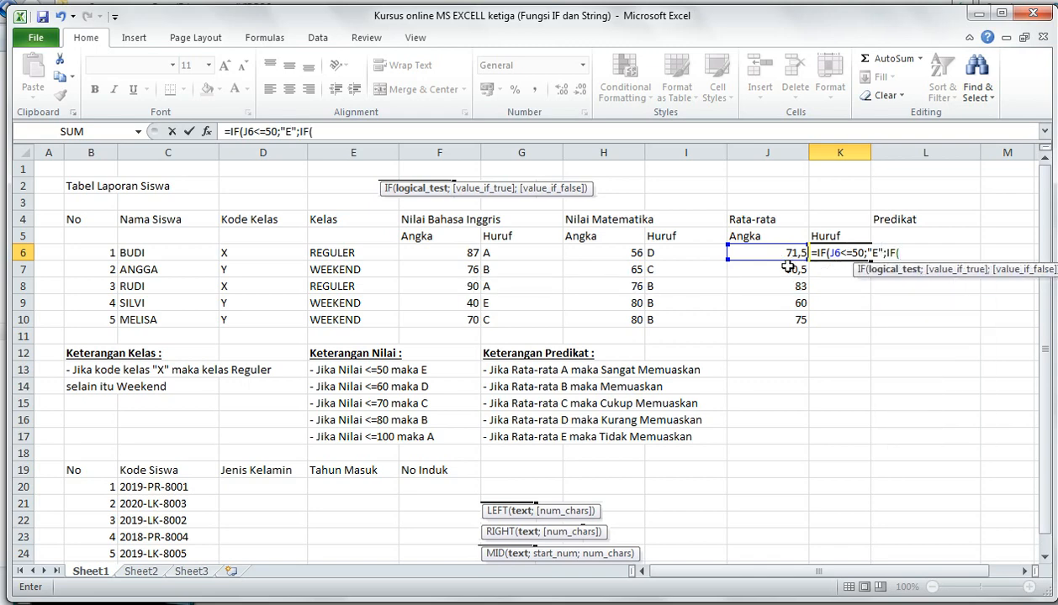
Step: Continue the K6 formula with the conditions J6<=60 for "D" and J6<=70 for "C", and open another nested IF
{"action": "left_click", "coordinate": [764, 252]}
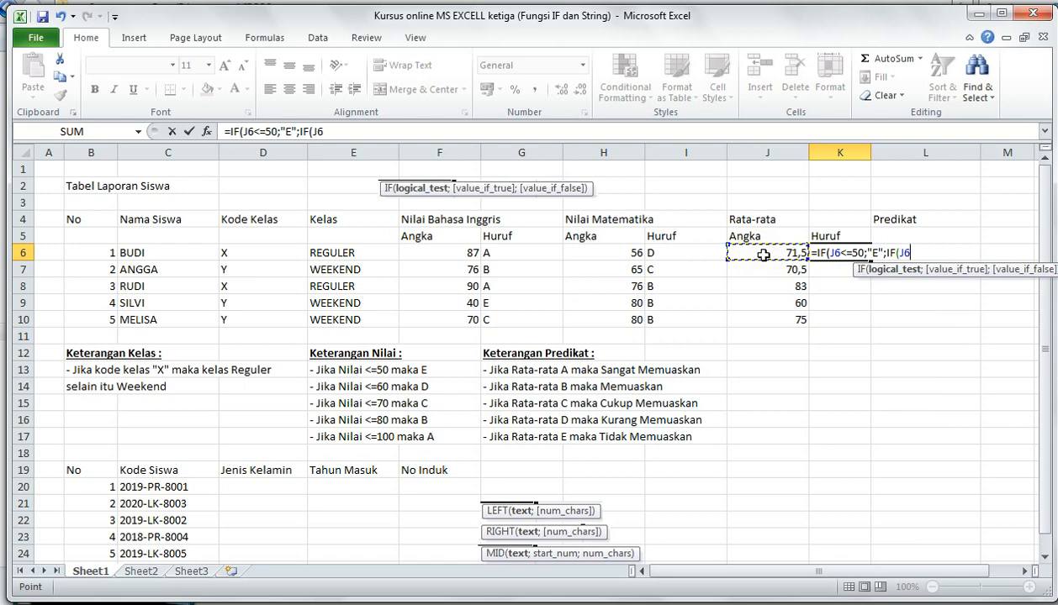
{"action": "type", "text": "<=60"}
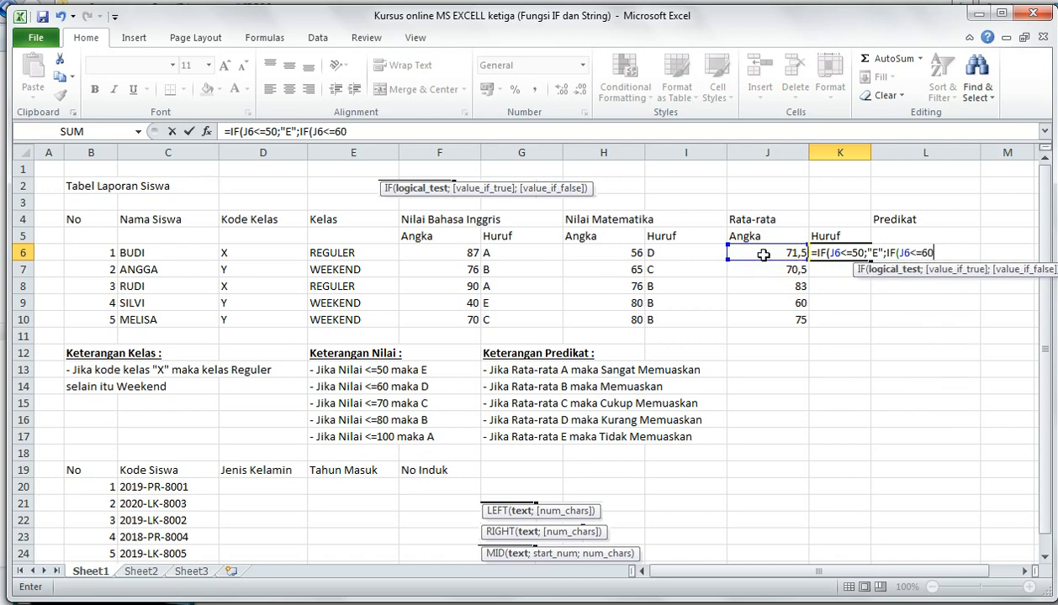
{"action": "type", "text": "\";\"D\";IF("}
{"action": "left_click", "coordinate": [763, 255]}
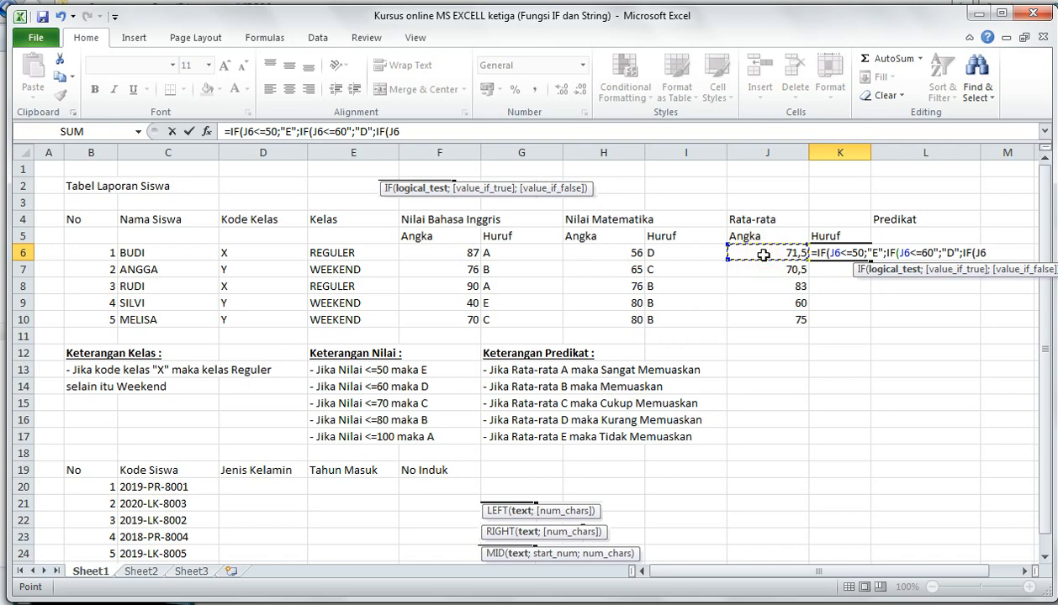
{"action": "type", "text": "<=70"}
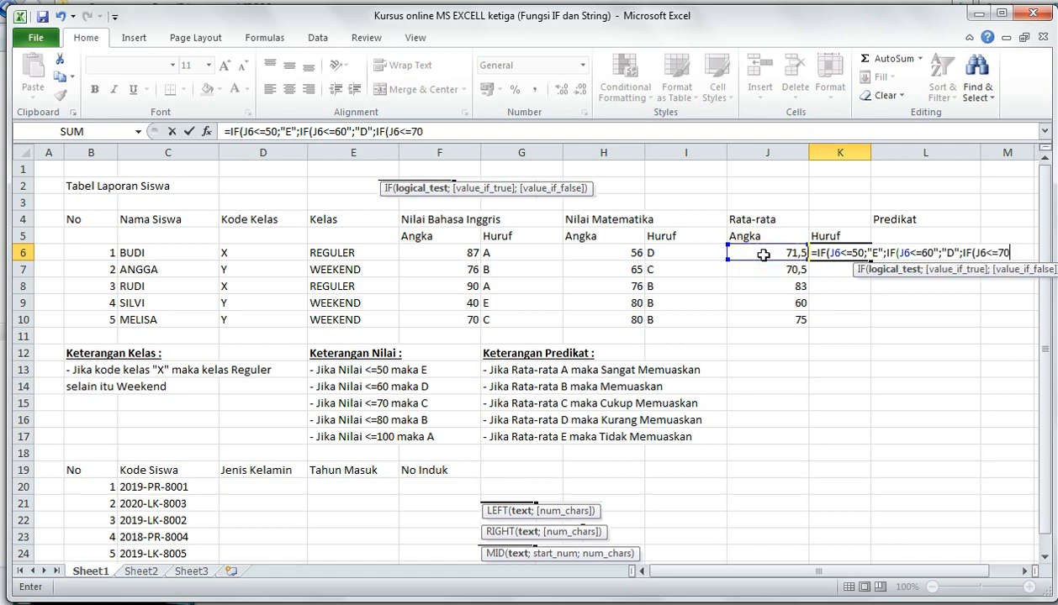
{"action": "type", "text": ";\"C\";IF("}
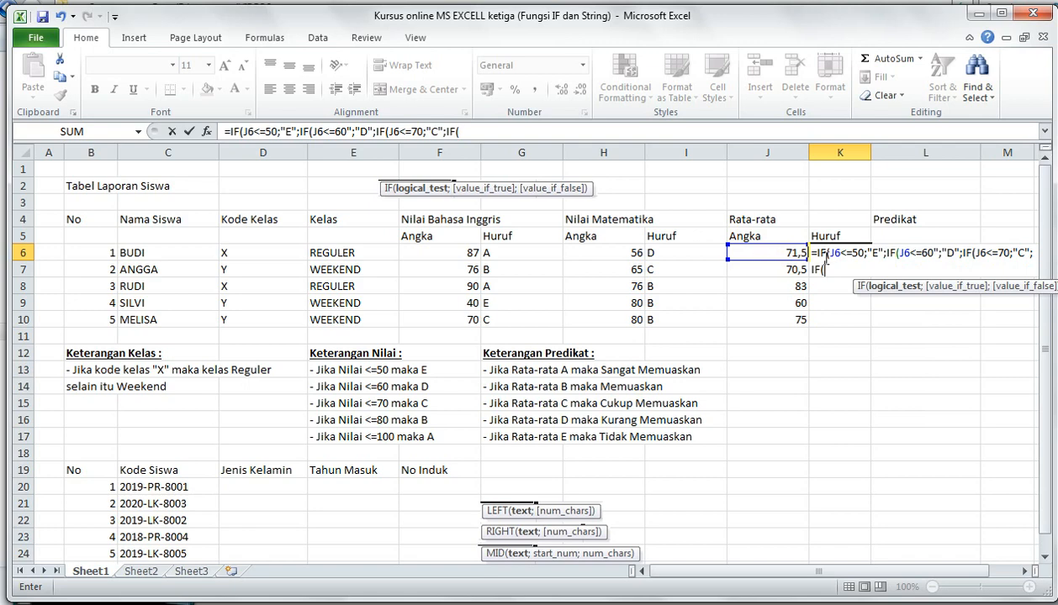
Step: Complete the K6 formula with the conditions J6<=80 for "B" and J6<=100 for "A", closing it with five parentheses
{"action": "left_click", "coordinate": [741, 254]}
{"action": "type", "text": "<=80"}
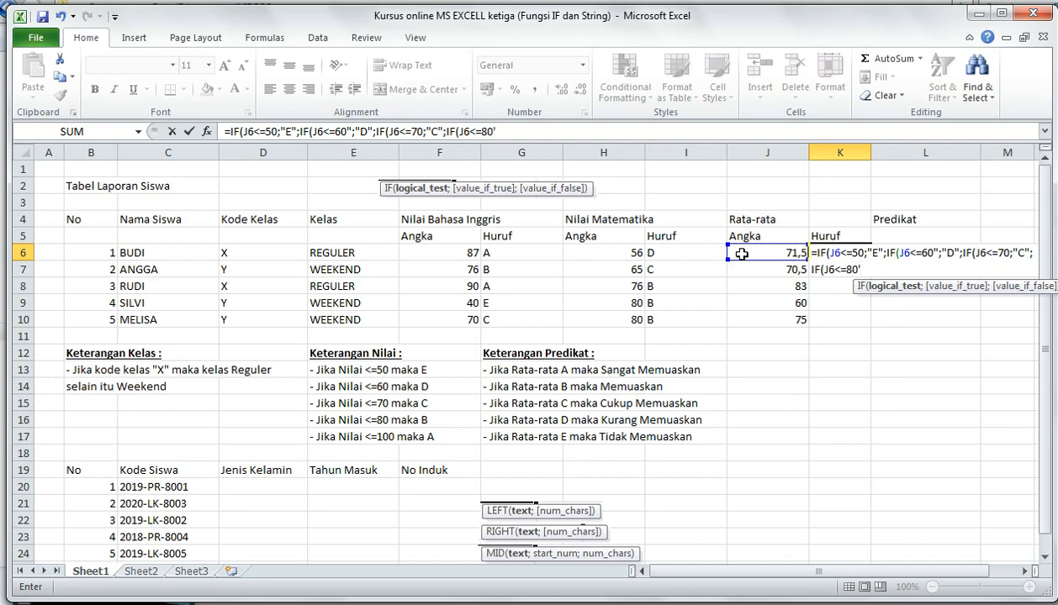
{"action": "type", "text": "\"B\";IF("}
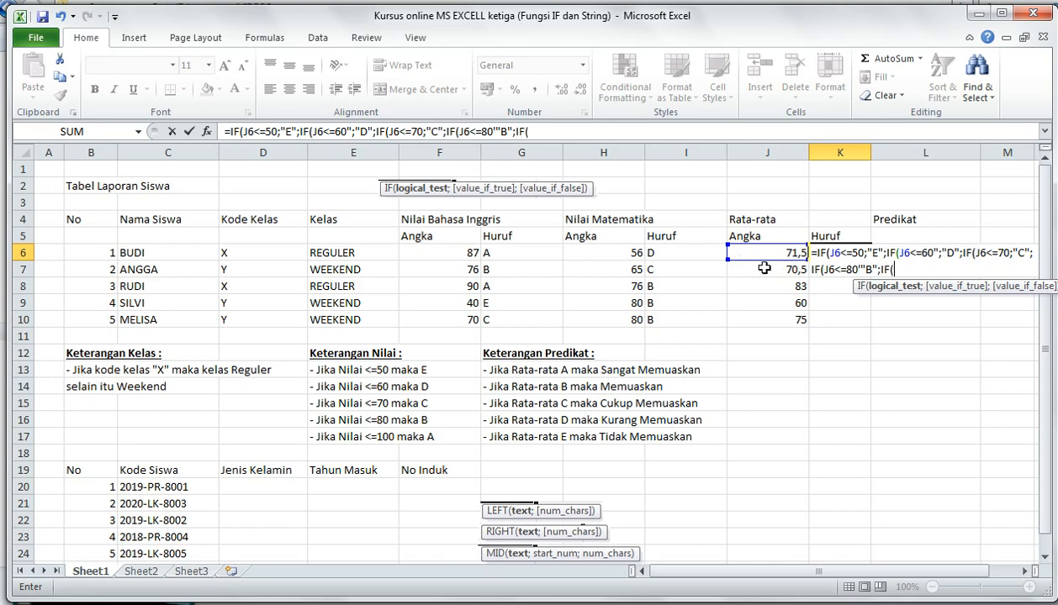
{"action": "left_click", "coordinate": [760, 254]}
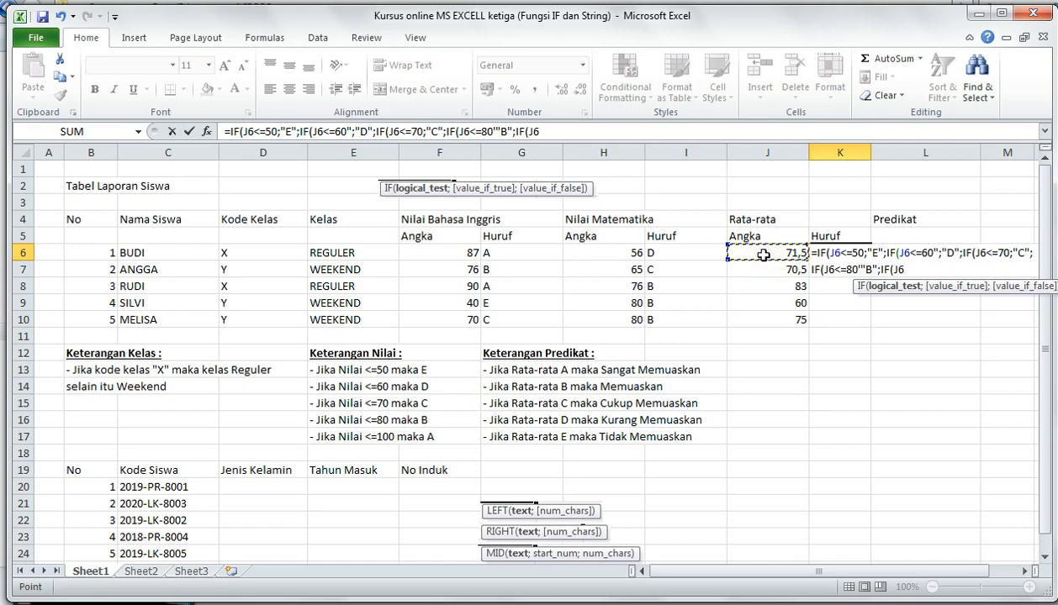
{"action": "type", "text": ";"}
{"action": "key", "text": "BackSpace"}
{"action": "type", "text": "<=100;\"A"}
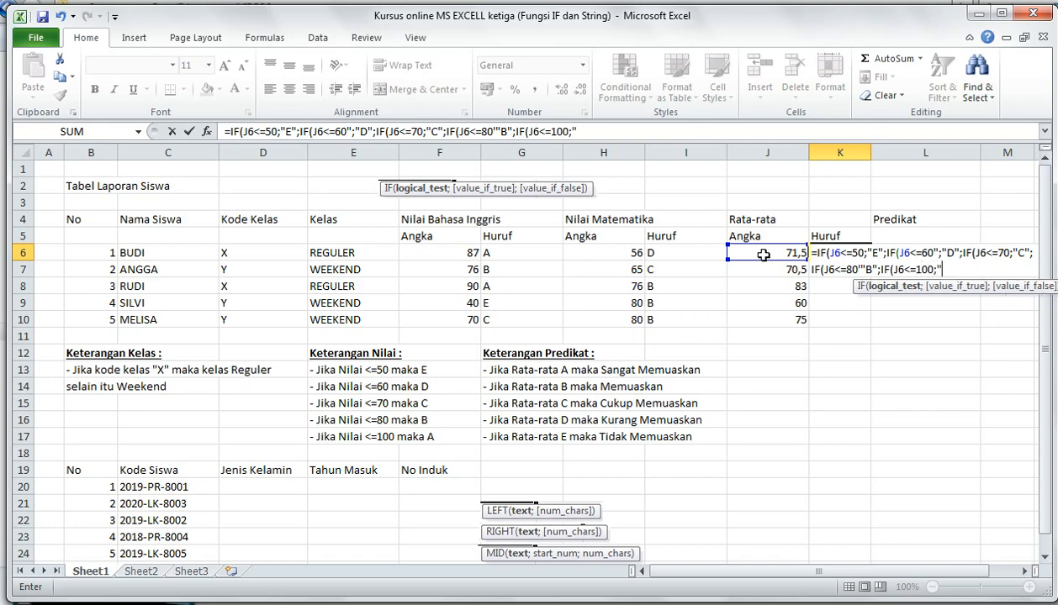
{"action": "type", "text": "\""}
{"action": "type", "text": ")))))"}
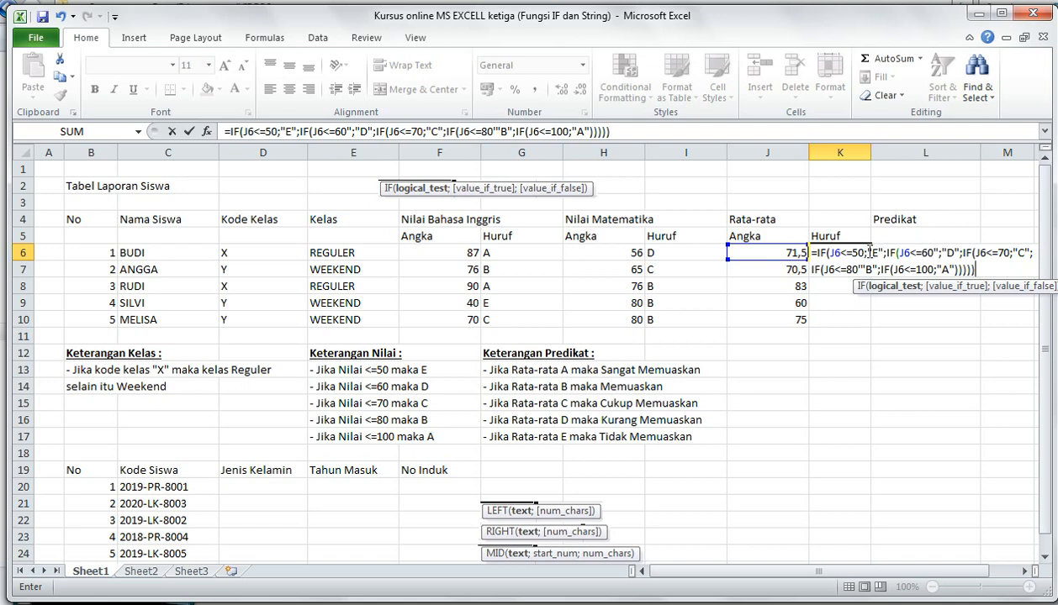
Step: Remove the semicolon after 50 in the K6 formula and try to enter it, dismissing the error message
{"action": "left_click", "coordinate": [867, 253]}
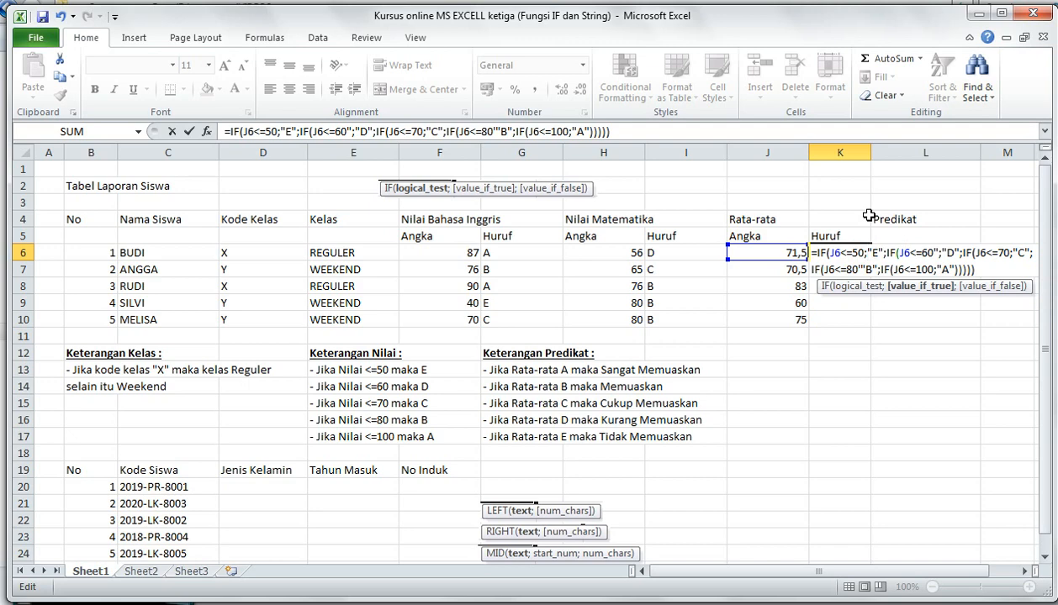
{"action": "key", "text": "BackSpace"}
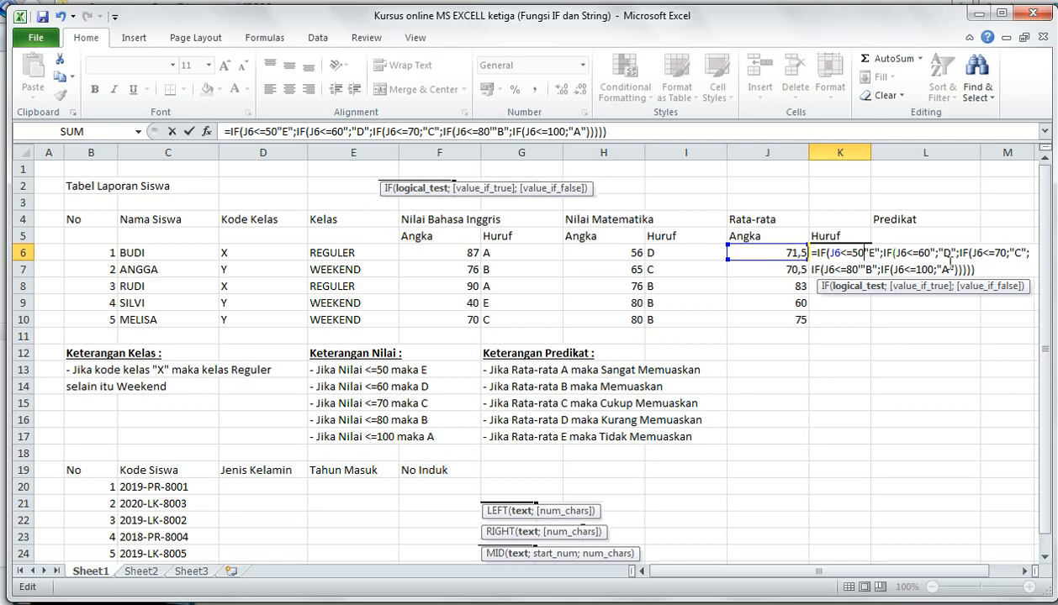
{"action": "left_click", "coordinate": [962, 267]}
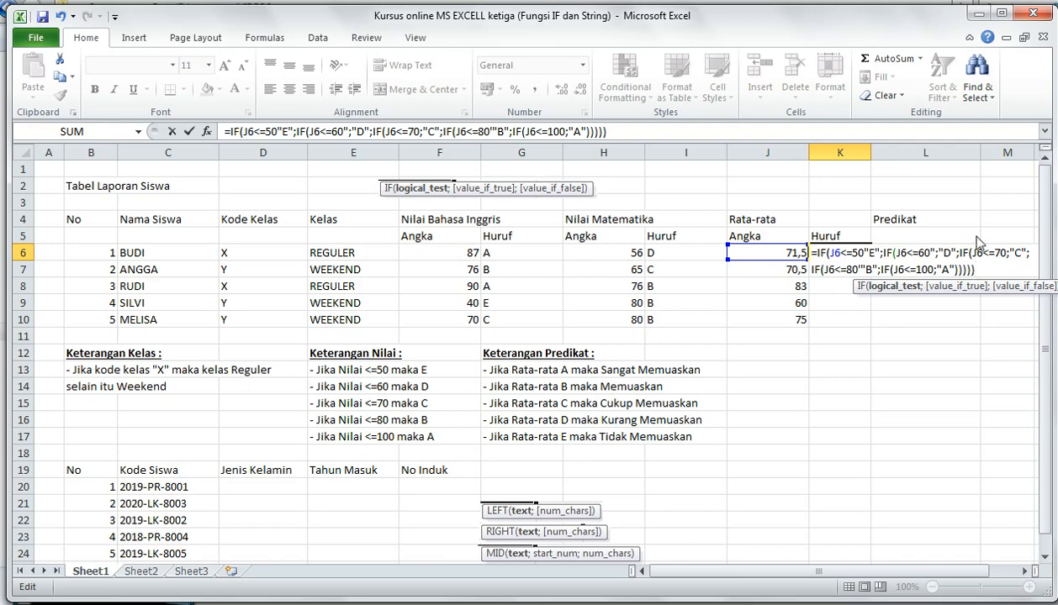
{"action": "key", "text": "Return"}
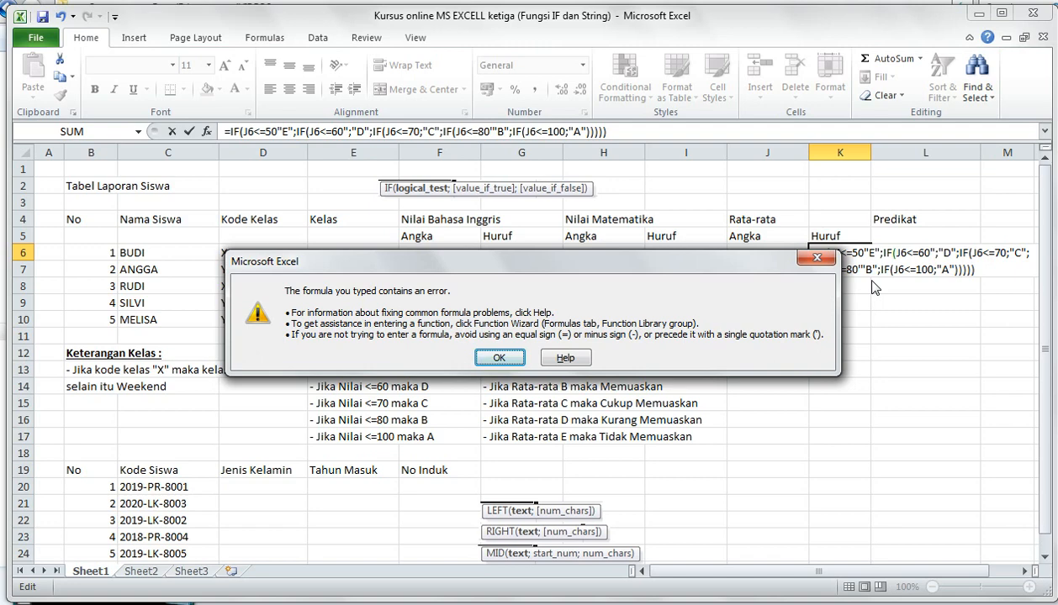
{"action": "left_click", "coordinate": [500, 359]}
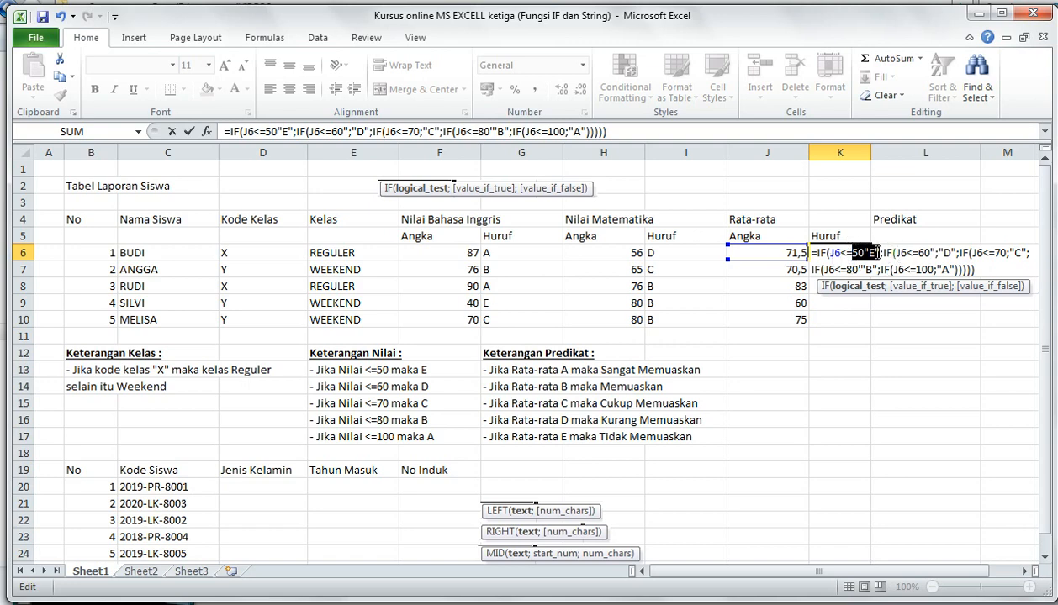
Step: Restore the semicolon between 50 and "E" in the K6 formula and try to enter it again, dismissing the error message
{"action": "left_click", "coordinate": [877, 252]}
{"action": "left_click", "coordinate": [865, 253]}
{"action": "type", "text": ";"}
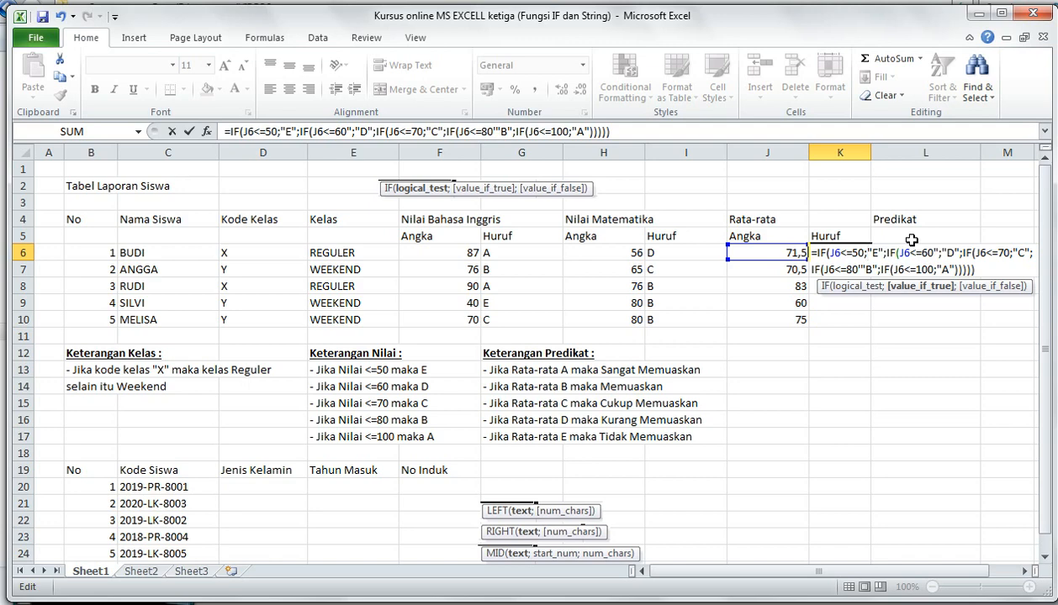
{"action": "key", "text": "Return"}
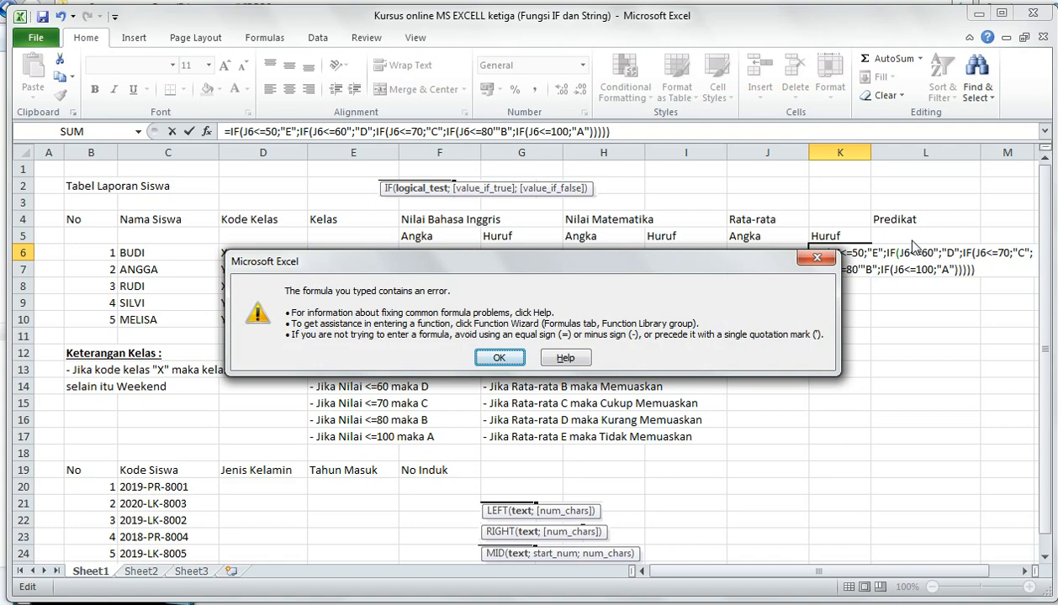
{"action": "left_click", "coordinate": [500, 357]}
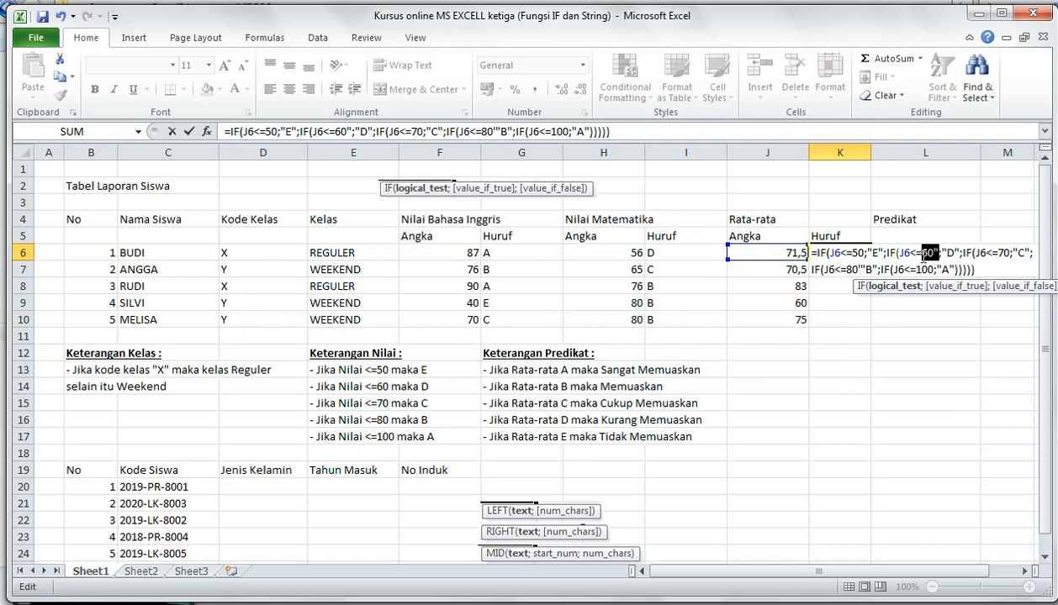
Step: Delete the stray quotation mark after 60 in the K6 formula and try to enter it, dismissing the error message
{"action": "left_click", "coordinate": [904, 251]}
{"action": "left_click", "coordinate": [940, 252]}
{"action": "key", "text": "Delete"}
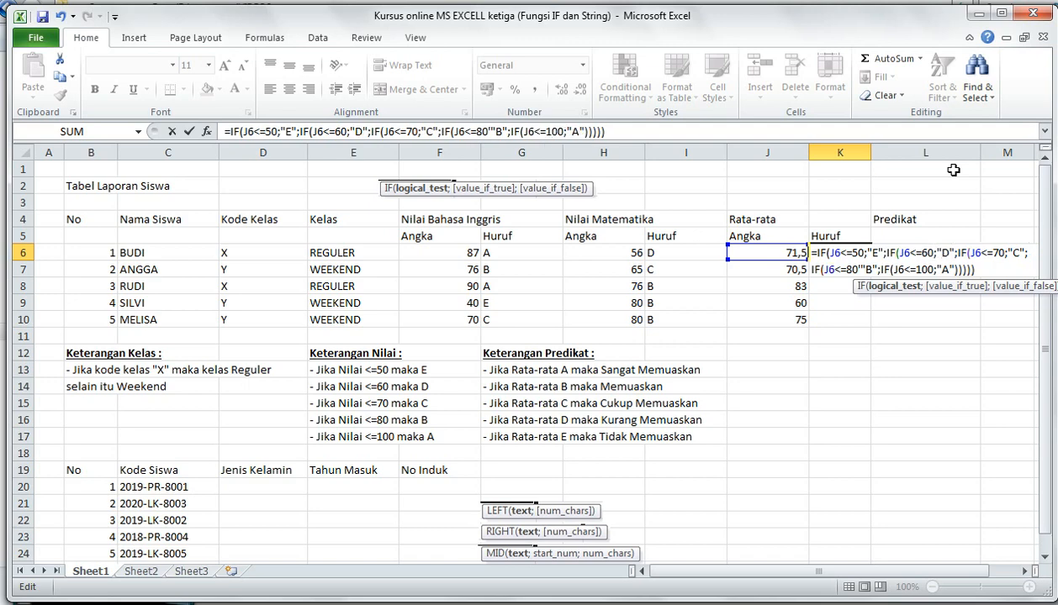
{"action": "key", "text": "Return"}
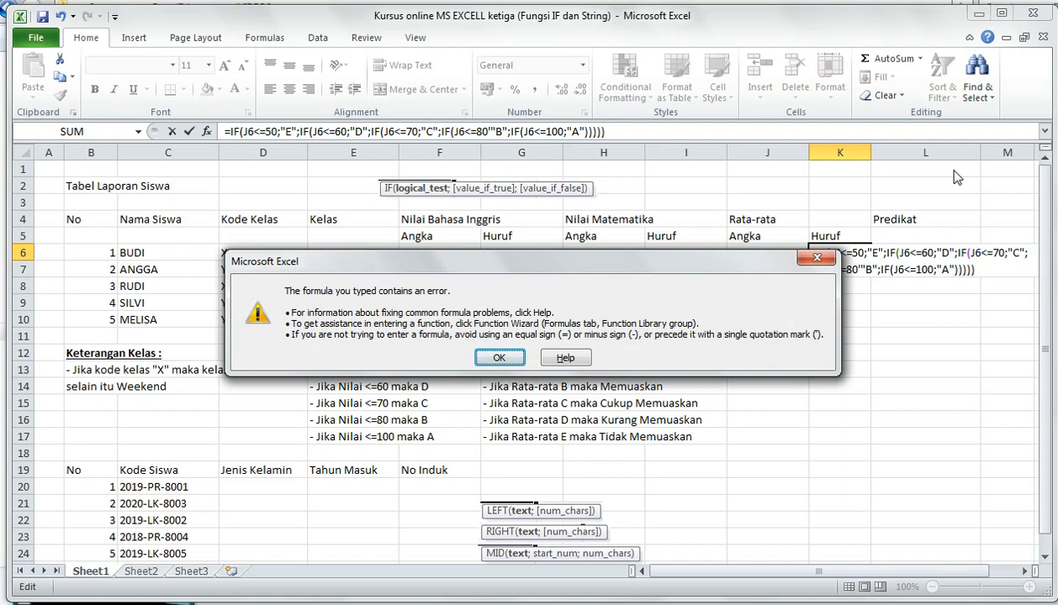
{"action": "left_click", "coordinate": [494, 357]}
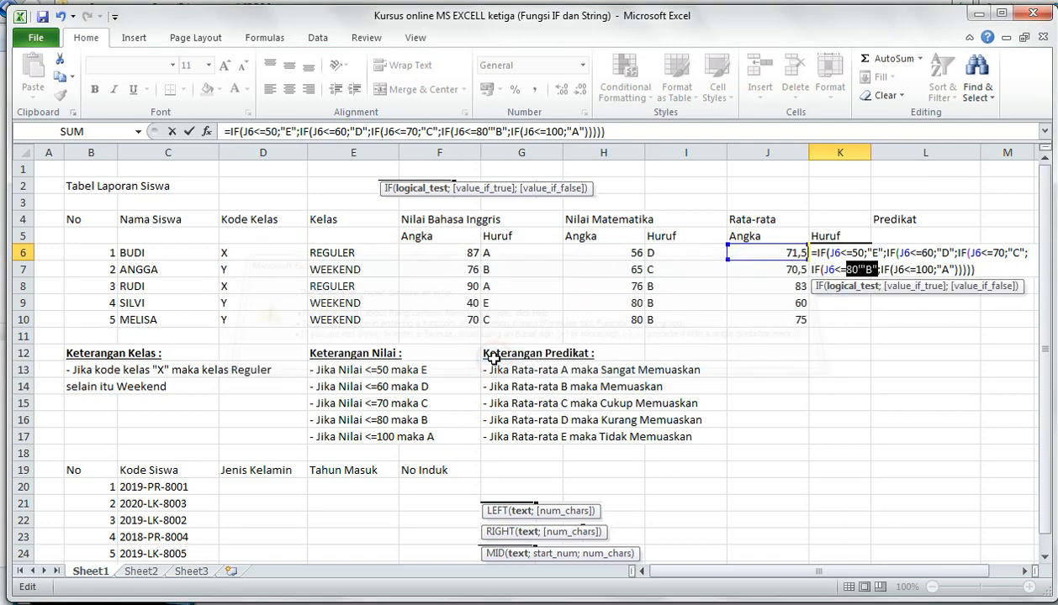
Step: Correct the K6 formula by adding a semicolon after 80 and leaving one opening quotation mark before B, and enter it
{"action": "left_click", "coordinate": [850, 269]}
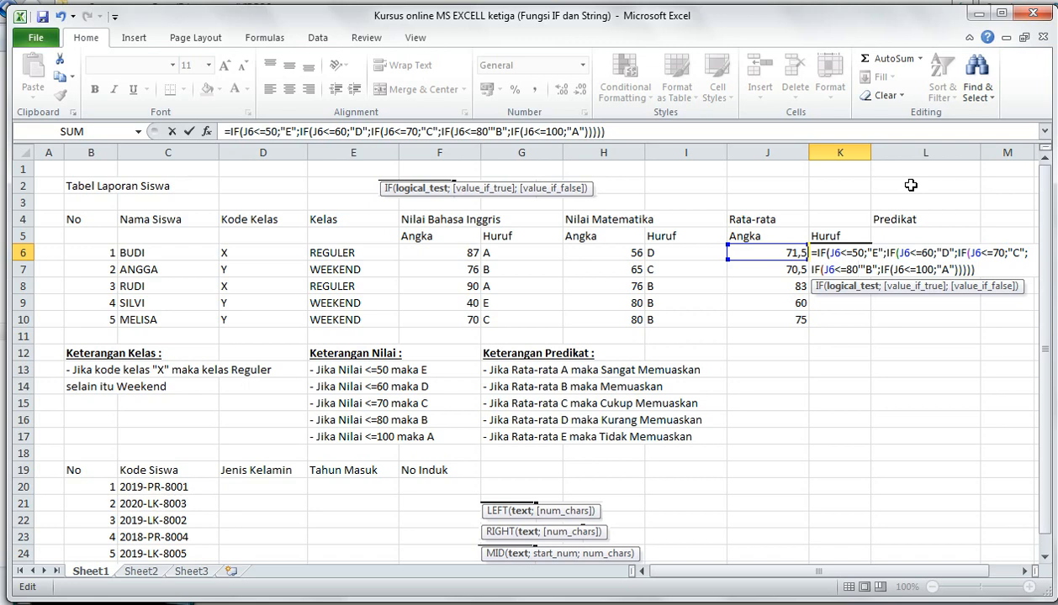
{"action": "type", "text": ";"}
{"action": "key", "text": "Right"}
{"action": "key", "text": "Right"}
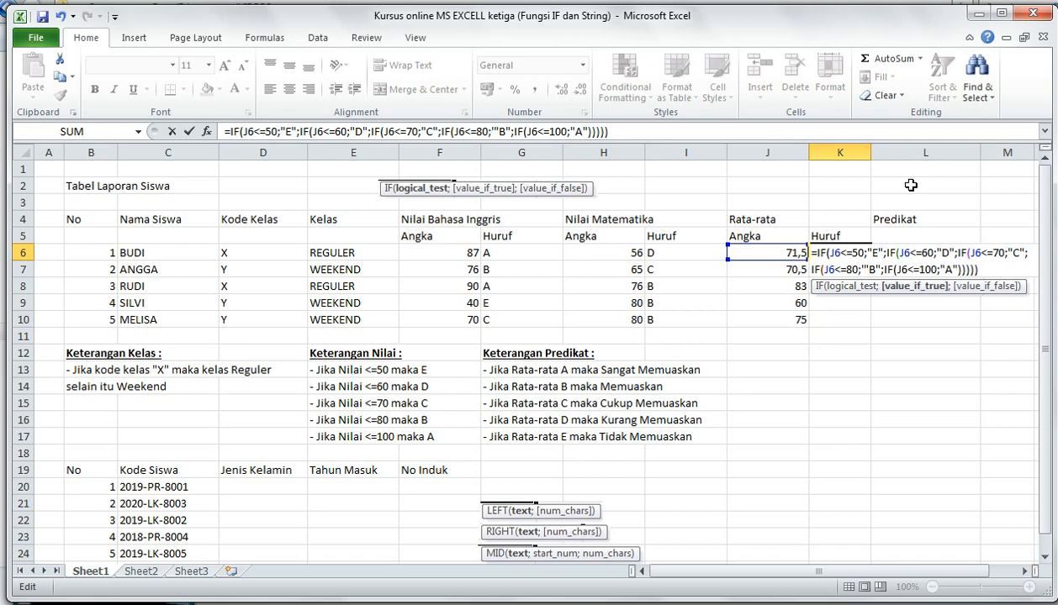
{"action": "key", "text": "BackSpace"}
{"action": "key", "text": "BackSpace"}
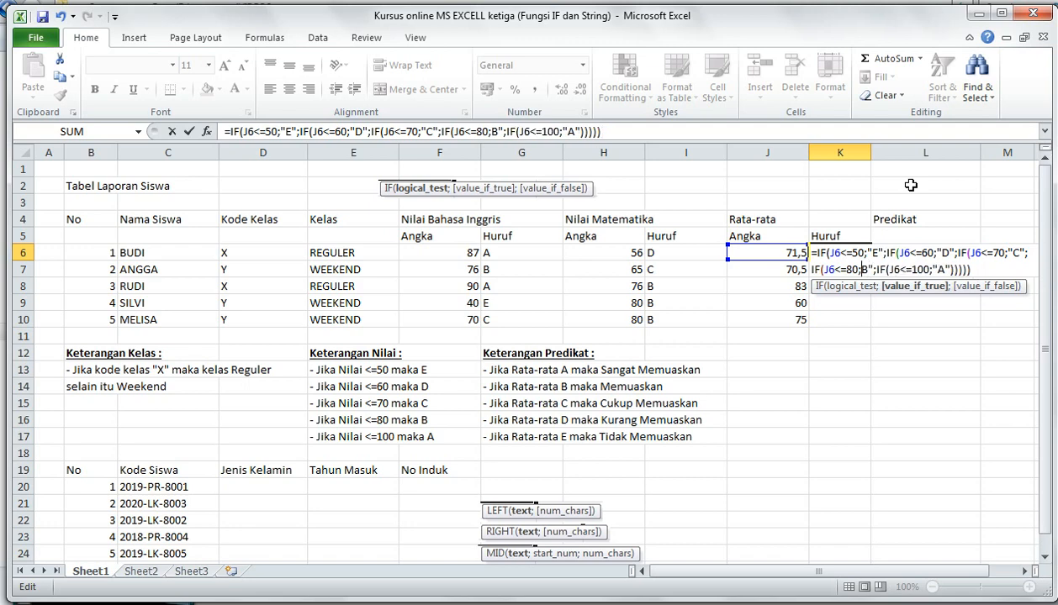
{"action": "type", "text": "\""}
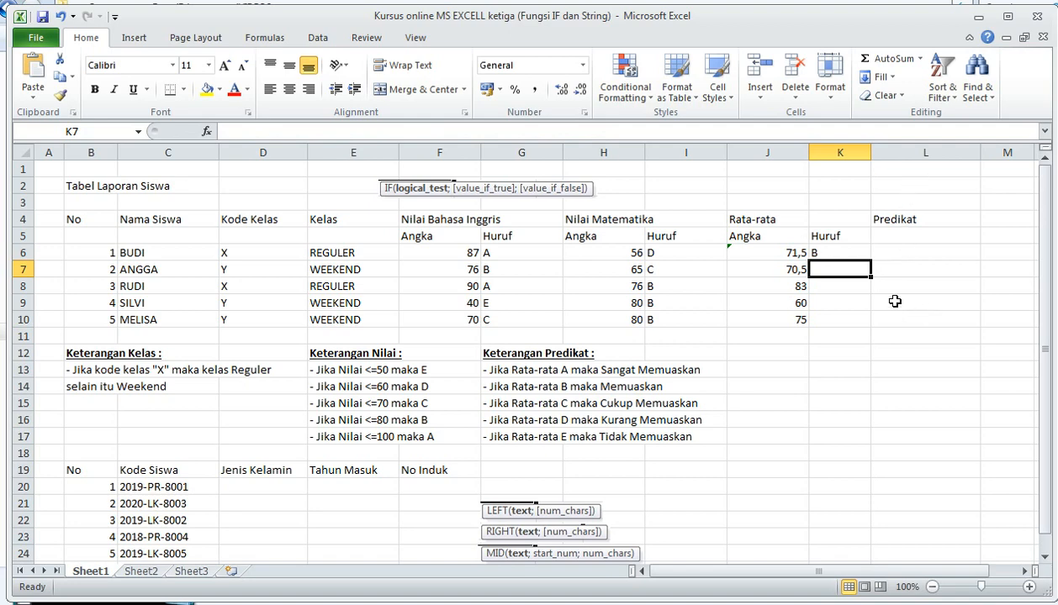
Step: Copy the letter-grade formula from K6 down through K10
{"action": "left_click", "coordinate": [925, 268]}
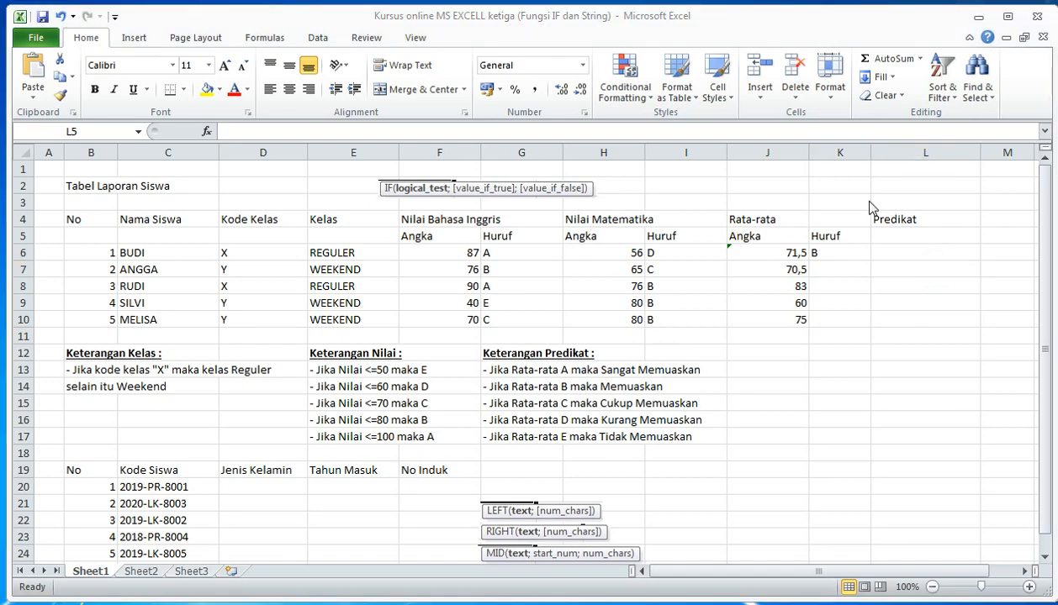
{"action": "left_click", "coordinate": [838, 291]}
{"action": "left_click", "coordinate": [767, 308]}
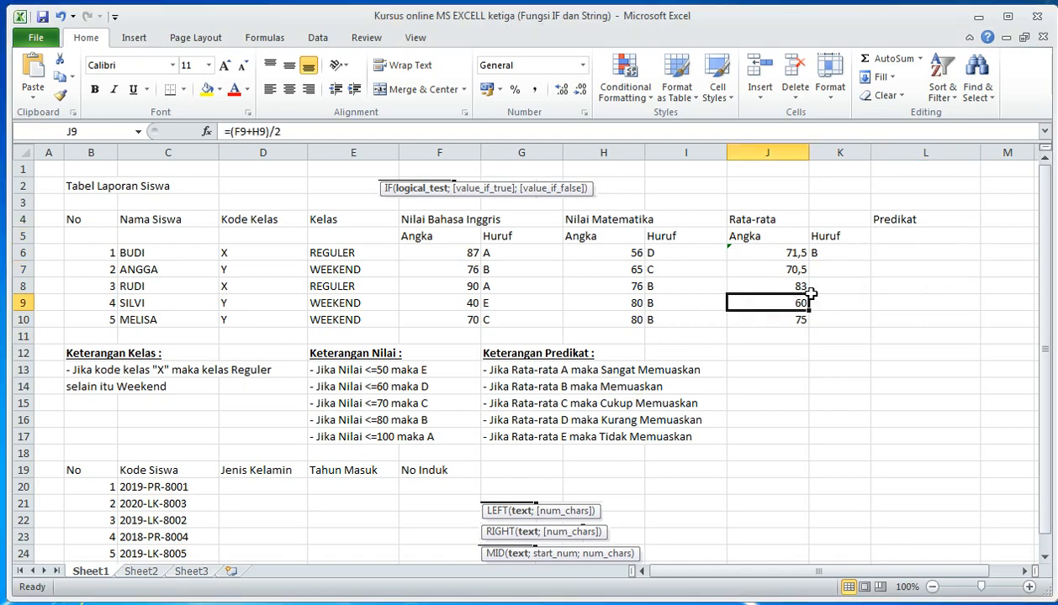
{"action": "left_click", "coordinate": [831, 251]}
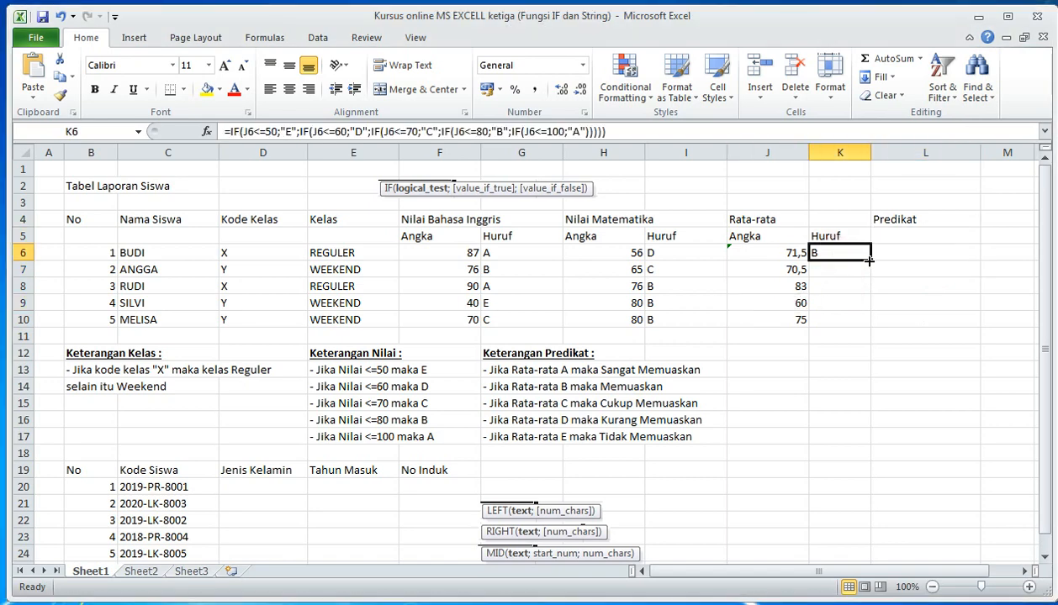
{"action": "left_click_drag", "start_coordinate": [870, 260], "coordinate": [864, 323]}
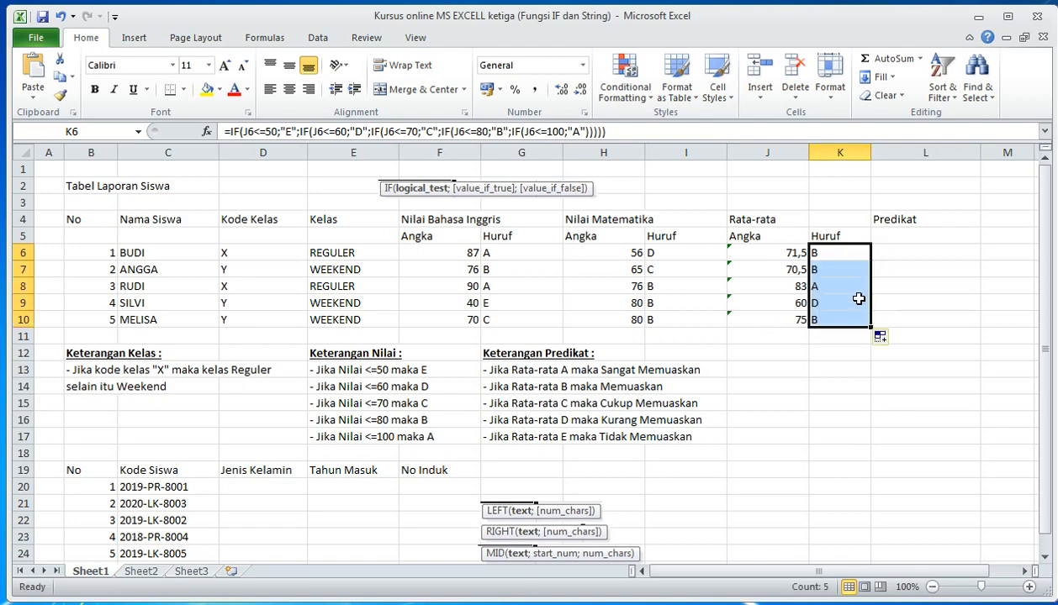
Step: Examine the Rata-rata letter grades and the Keterangan Predikat rules that apply to the Predikat column
{"action": "left_click", "coordinate": [836, 257]}
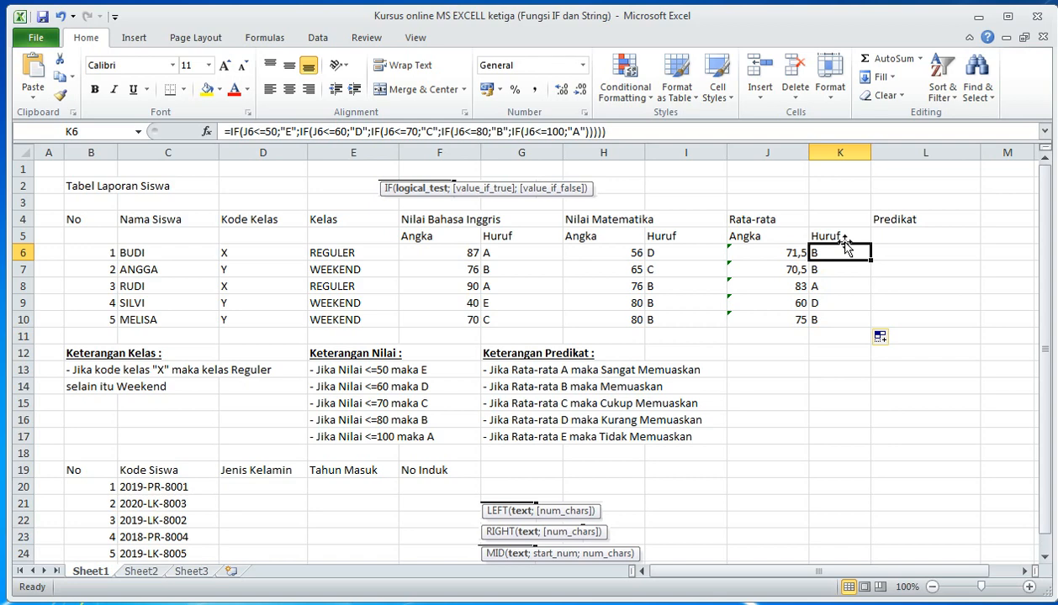
{"action": "left_click", "coordinate": [878, 255]}
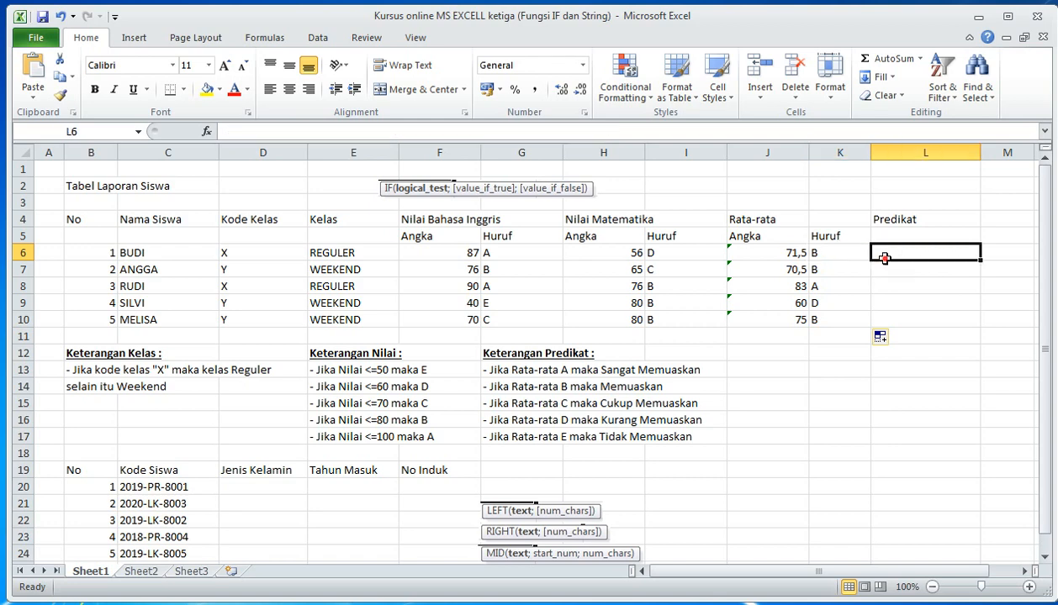
{"action": "left_click", "coordinate": [839, 252]}
{"action": "left_click", "coordinate": [829, 284]}
{"action": "left_click", "coordinate": [828, 255]}
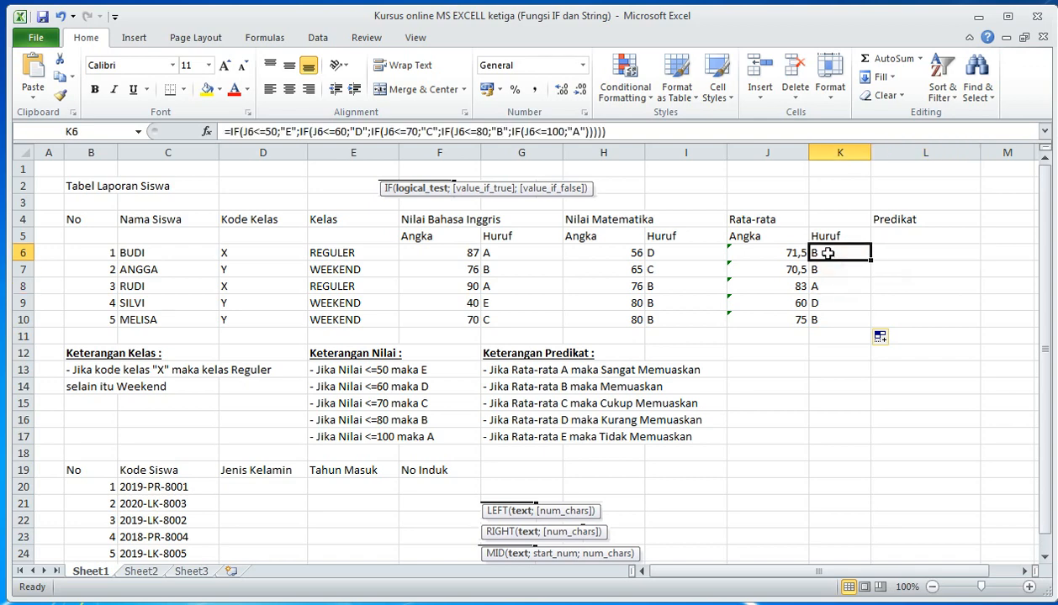
{"action": "left_click", "coordinate": [910, 256]}
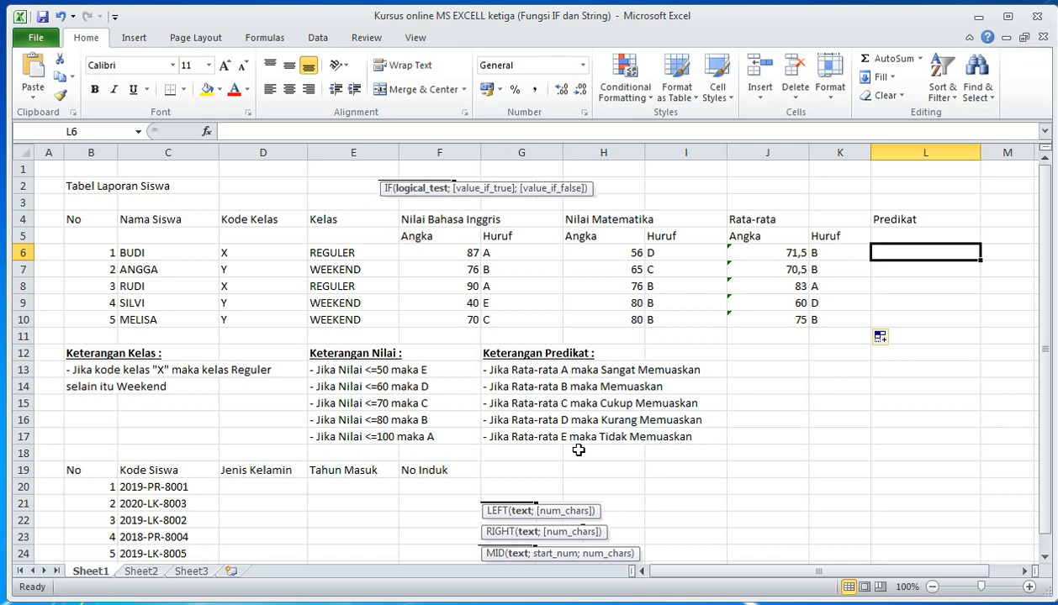
{"action": "left_click", "coordinate": [742, 391]}
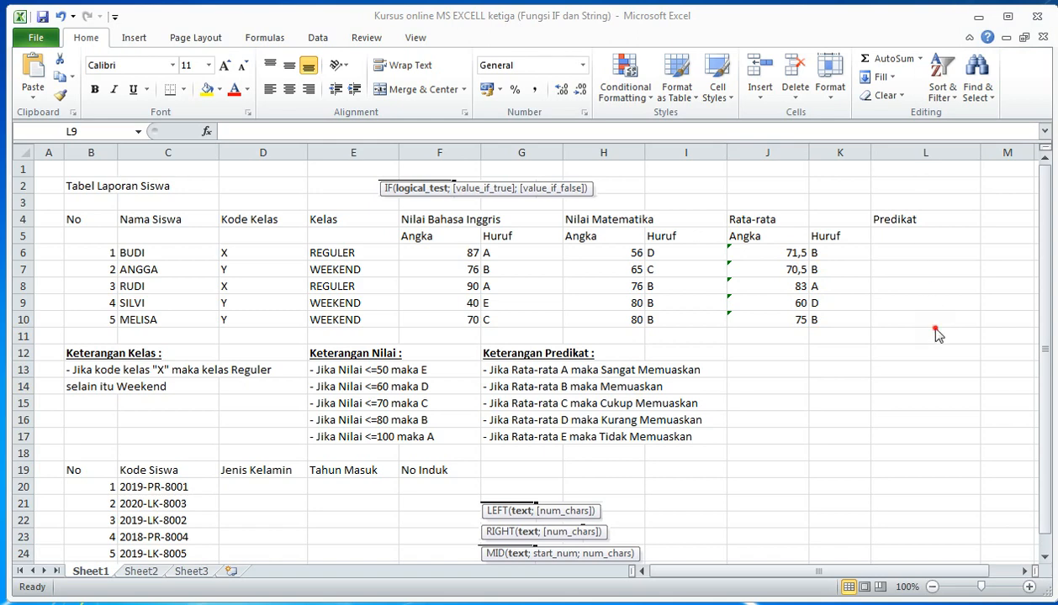
{"action": "left_click", "coordinate": [935, 329]}
{"action": "left_click", "coordinate": [895, 398]}
{"action": "left_click", "coordinate": [803, 414]}
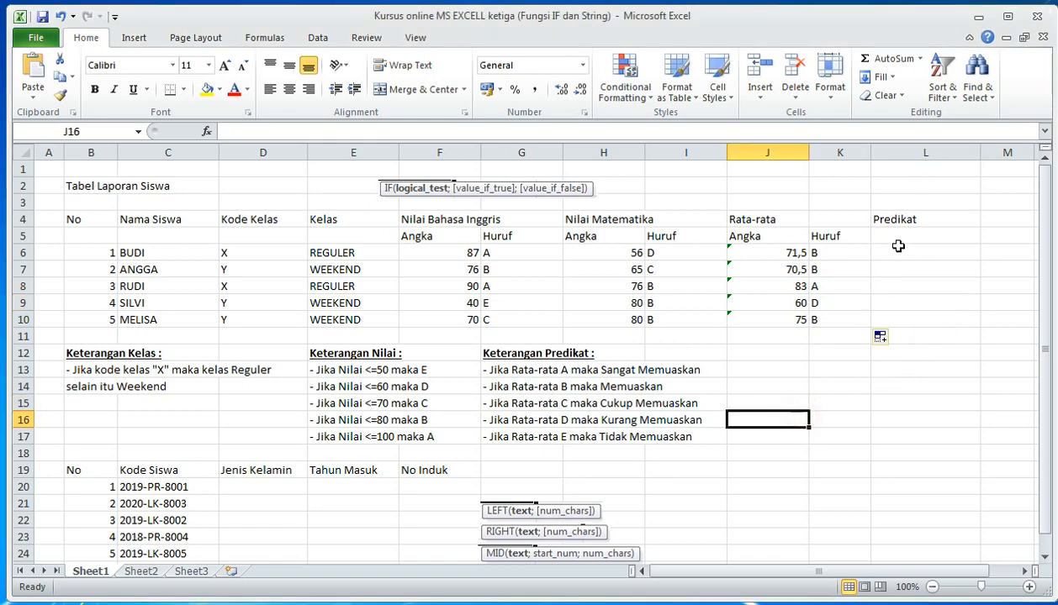
Step: Start a nested IF formula in L6 that returns "SANGAT MEMUASKAN" when K6="A"
{"action": "left_click", "coordinate": [888, 247]}
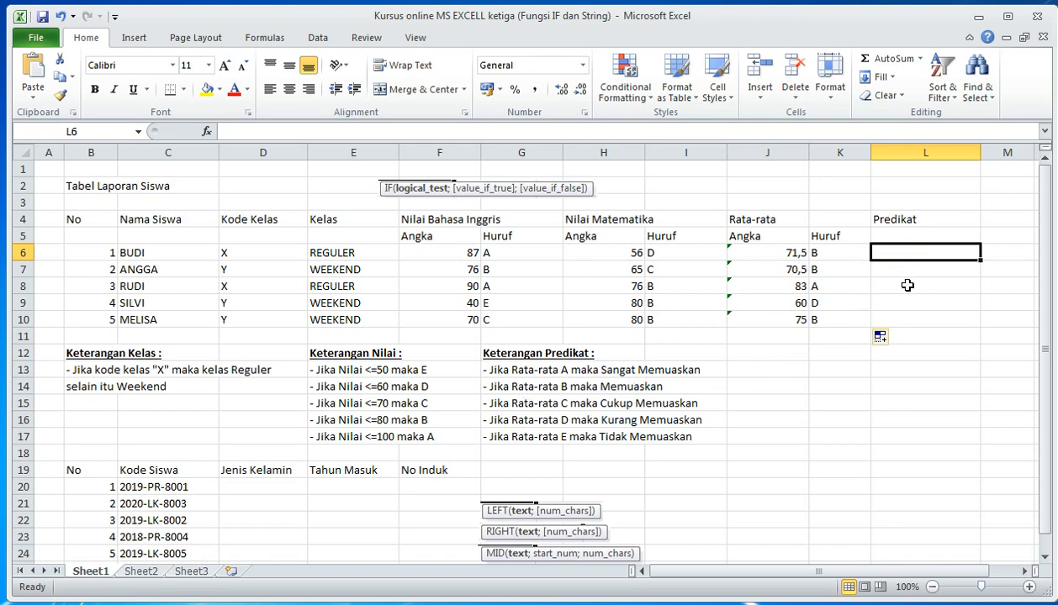
{"action": "type", "text": "=IF"}
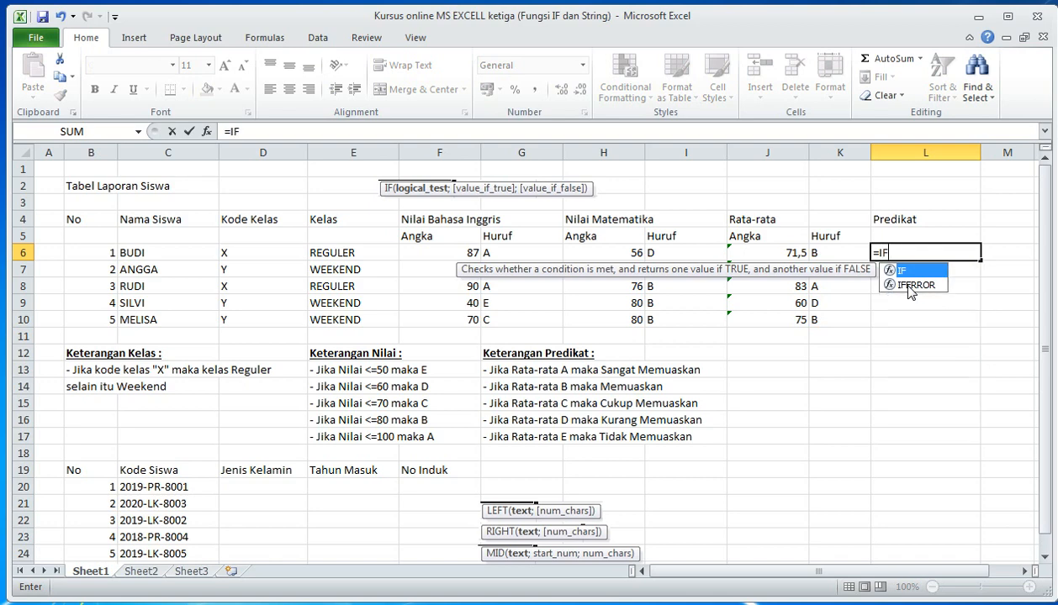
{"action": "type", "text": "("}
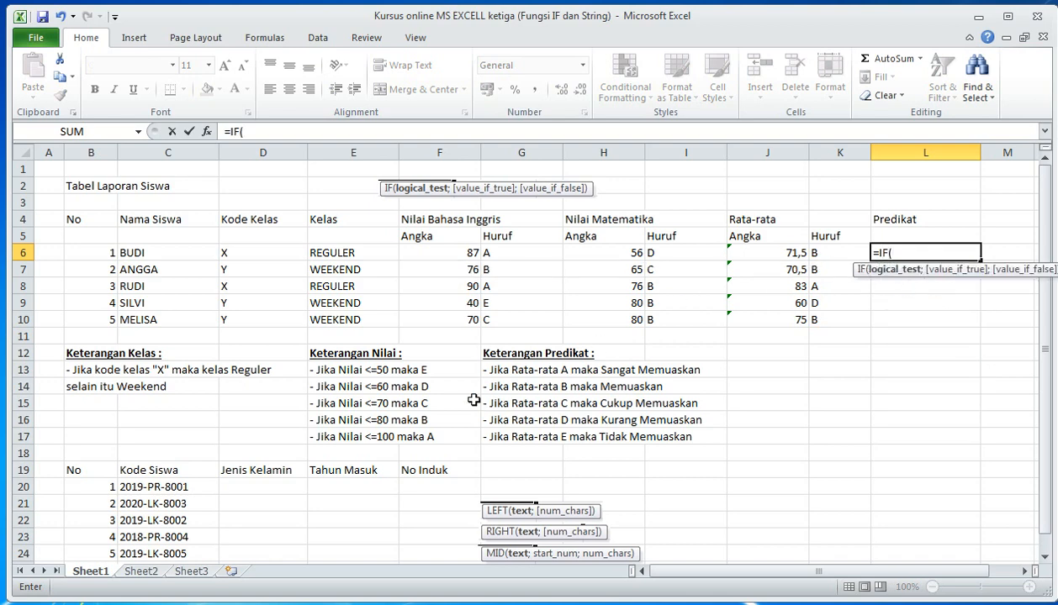
{"action": "left_click", "coordinate": [828, 252]}
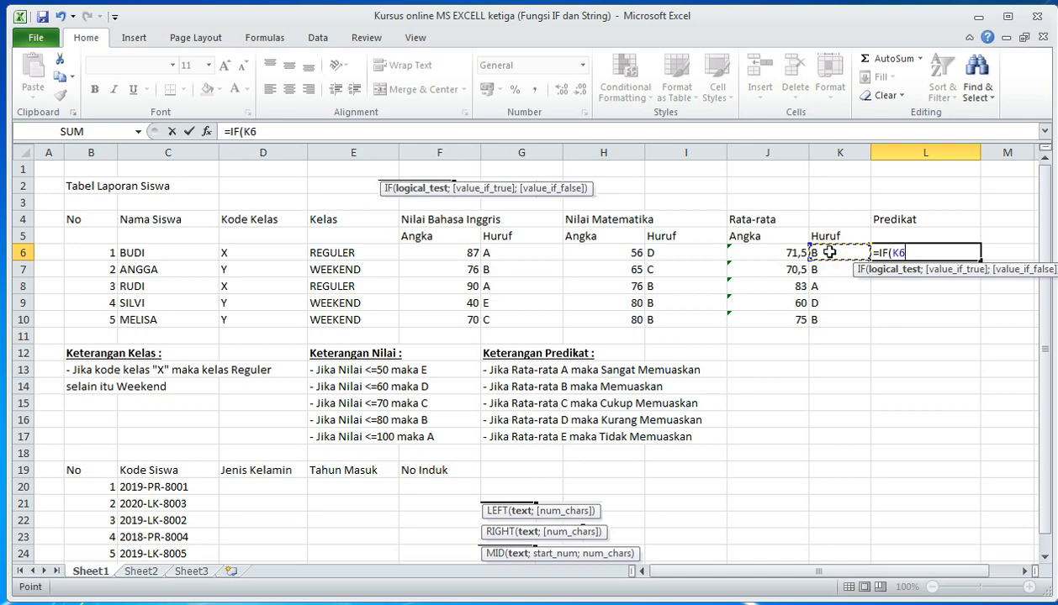
{"action": "type", "text": "=\"A\";\""}
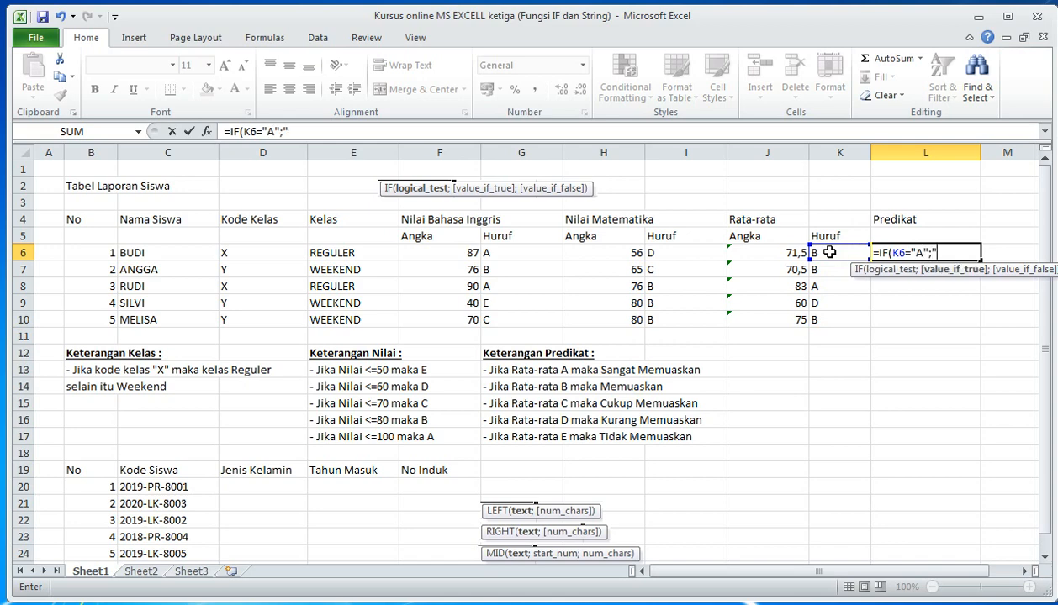
{"action": "type", "text": "SANGA"}
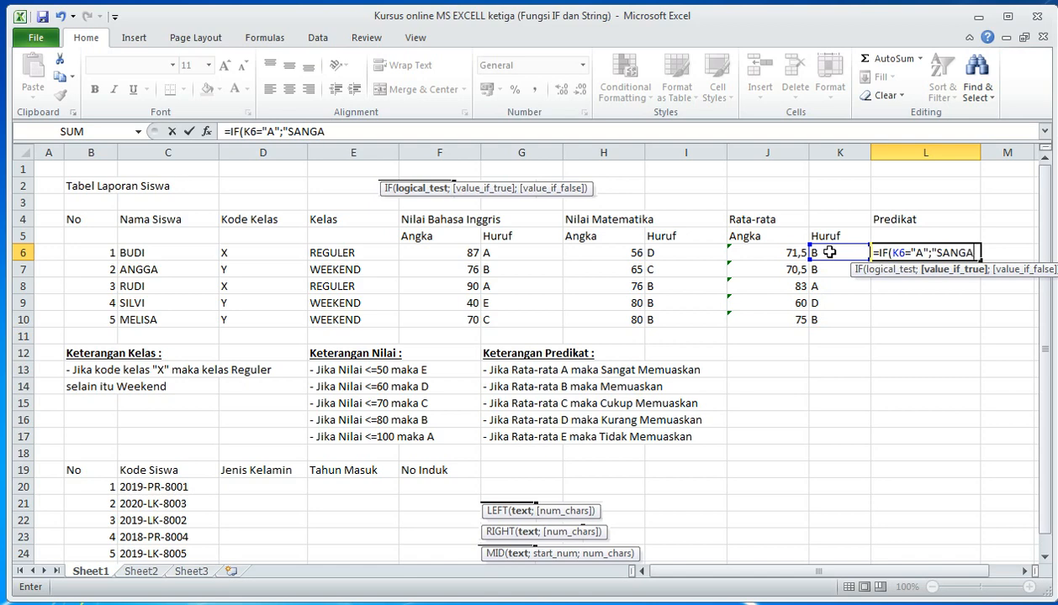
{"action": "type", "text": "T MEM"}
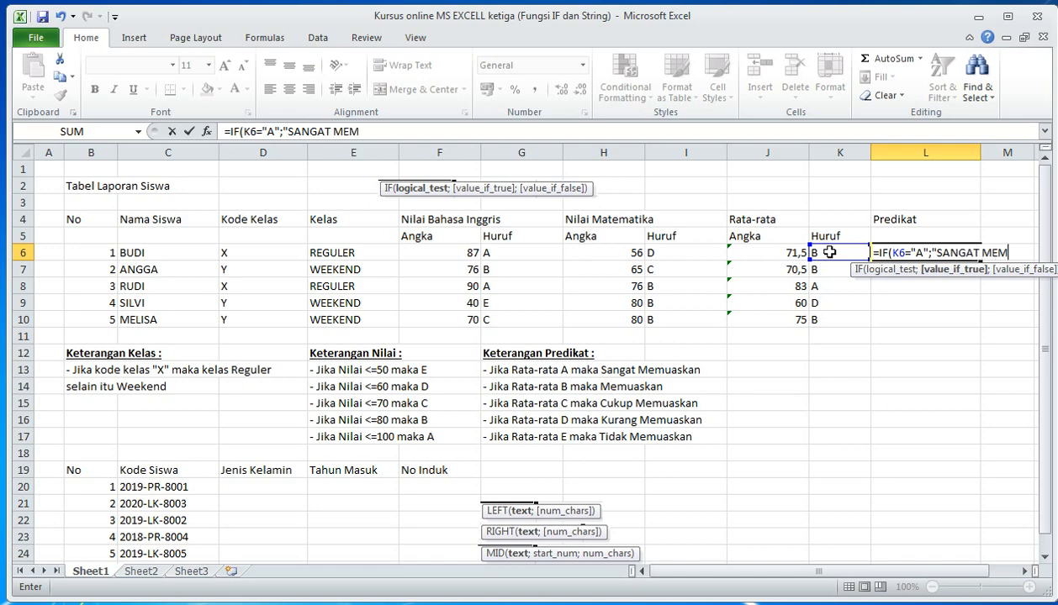
{"action": "type", "text": "UASKA"}
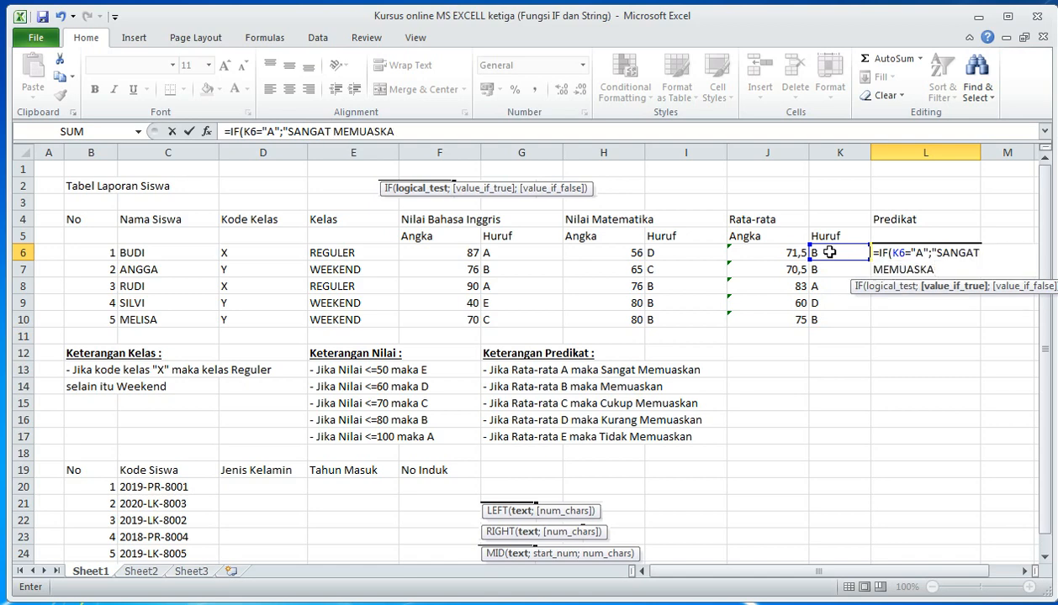
{"action": "type", "text": "N\";"}
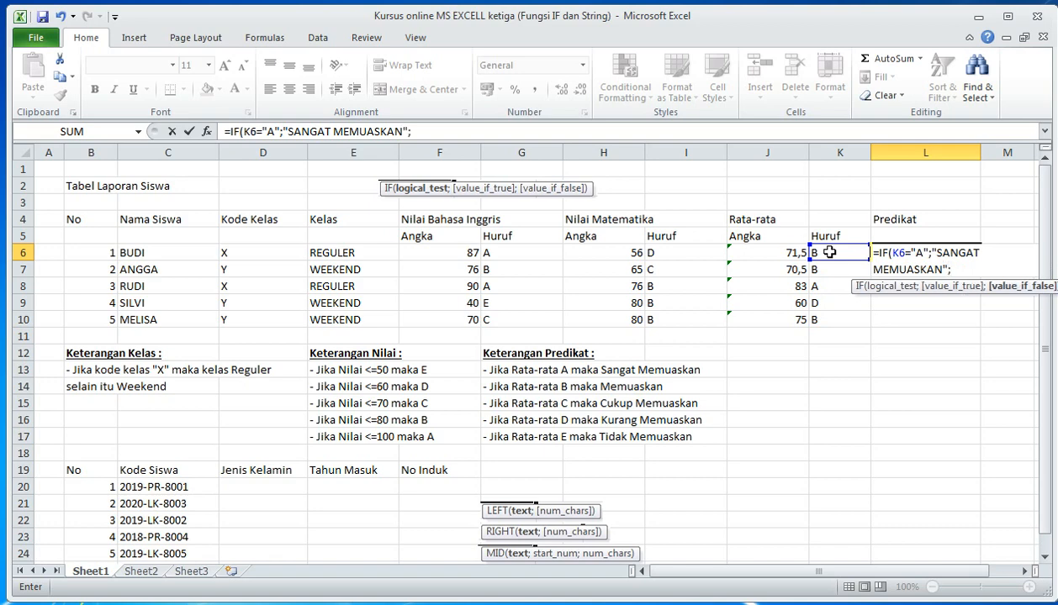
Step: Add a nested IF to the L6 formula that returns "MEMUASKAN" when K6="B"
{"action": "type", "text": "IF("}
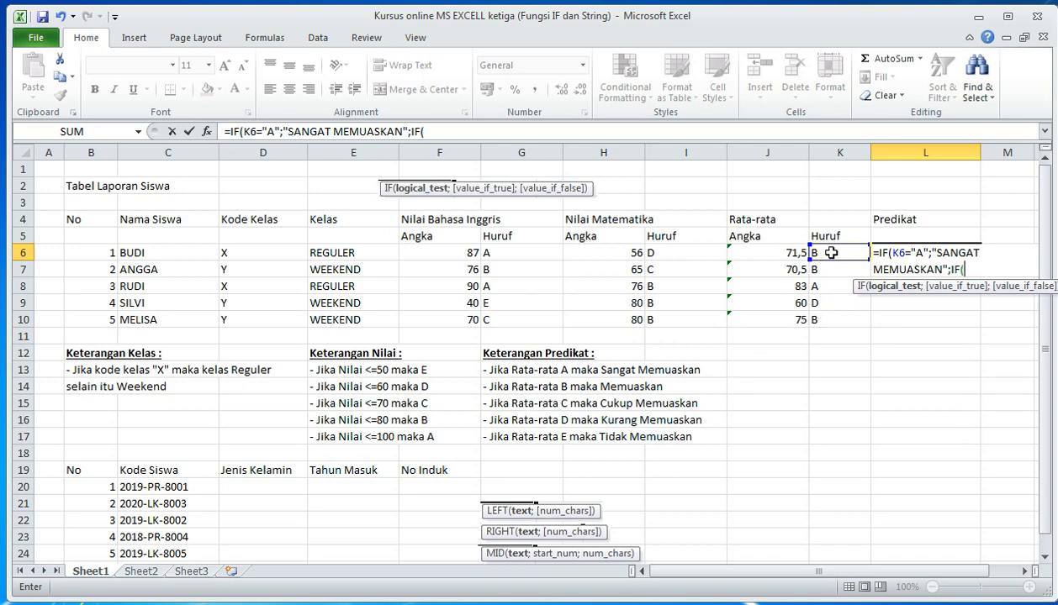
{"action": "left_click", "coordinate": [830, 253]}
{"action": "type", "text": "=\"B\";\""}
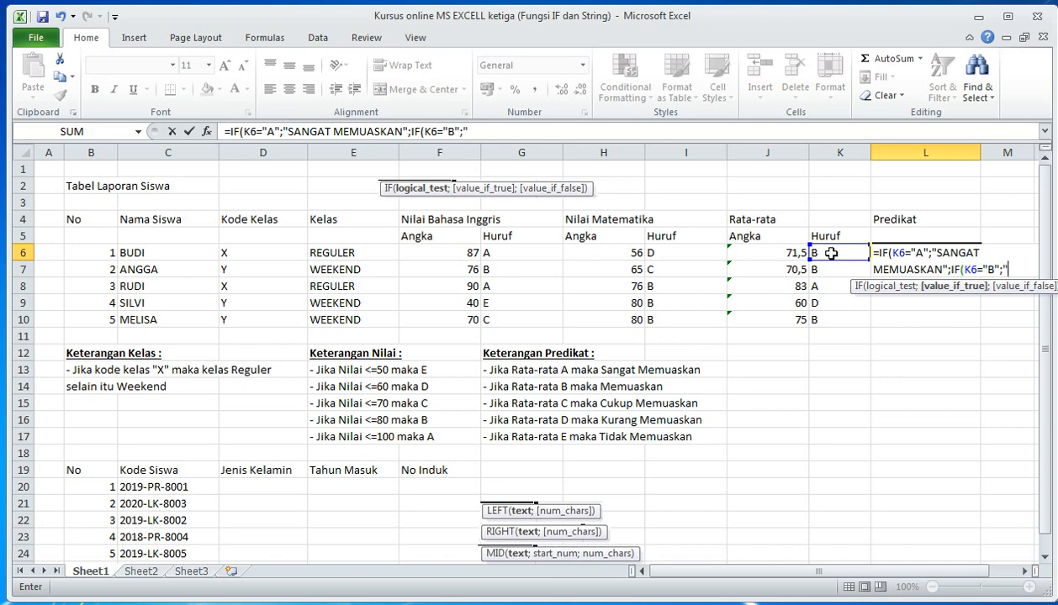
{"action": "type", "text": "MEMUASKAN"}
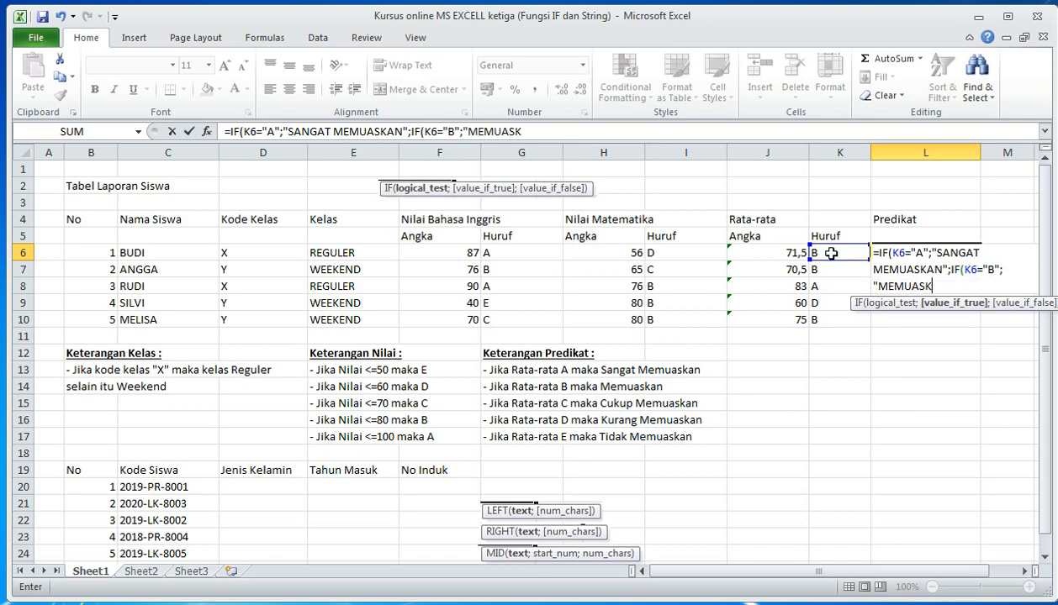
{"action": "type", "text": "\";IF"}
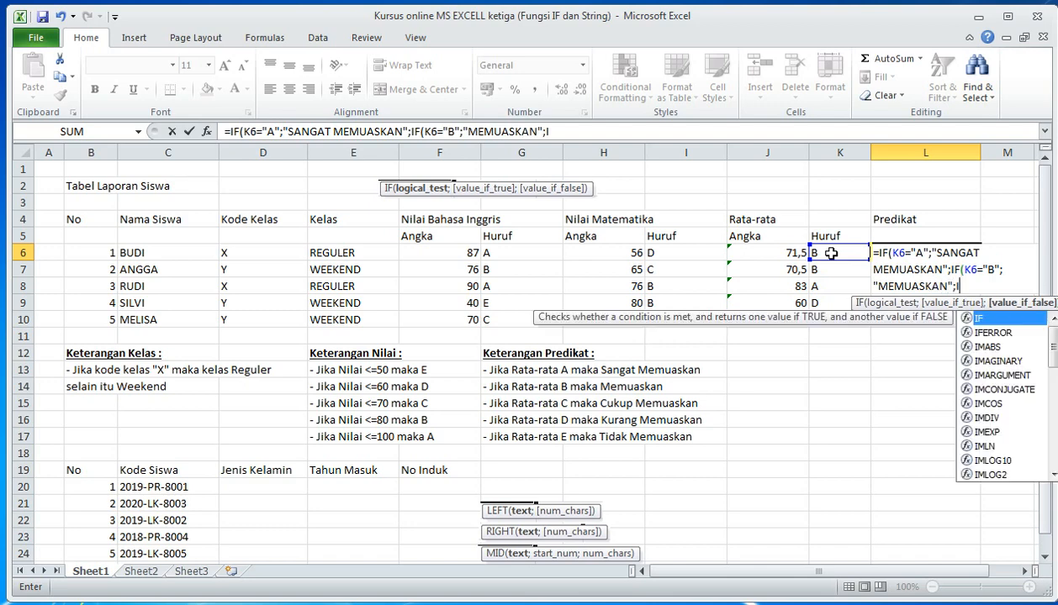
Step: Extend the L6 formula with the condition K6="C" returning "CUKUP MEMUASKAN" and open another IF
{"action": "type", "text": "("}
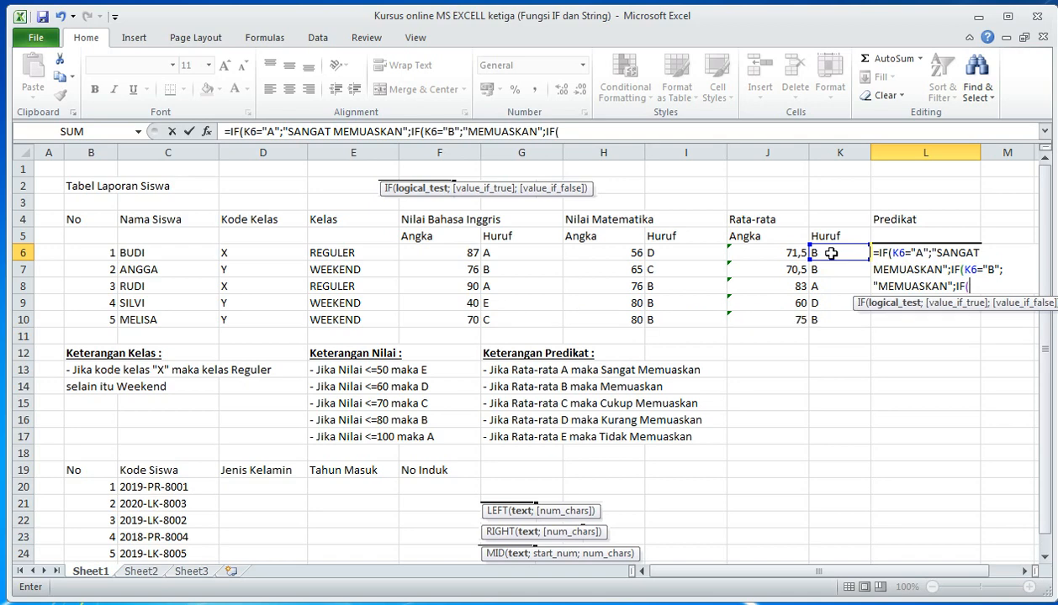
{"action": "left_click", "coordinate": [830, 253]}
{"action": "type", "text": "=\"C\";"}
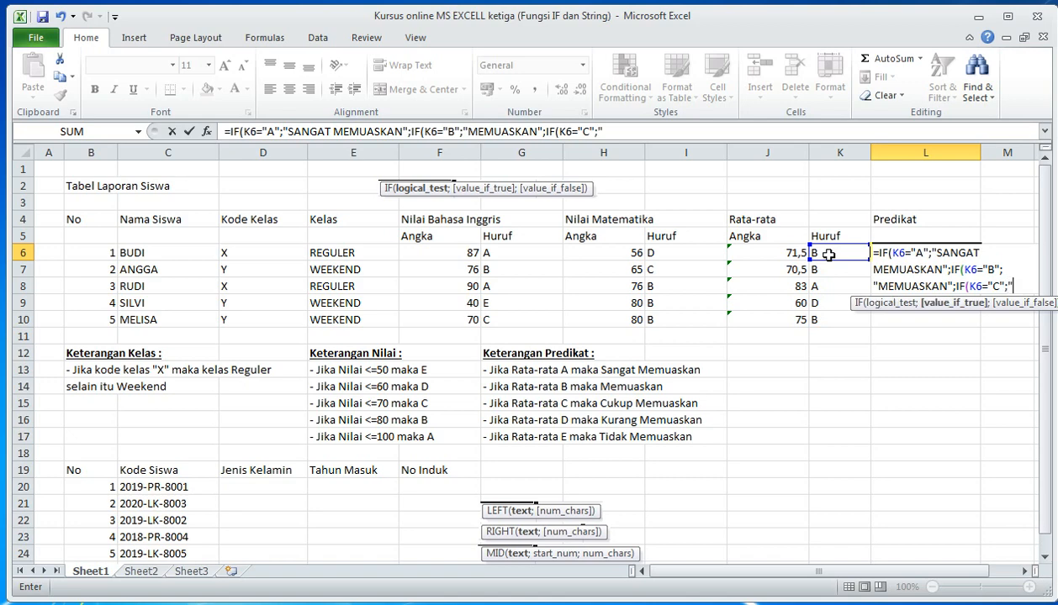
{"action": "type", "text": "\"CUK"}
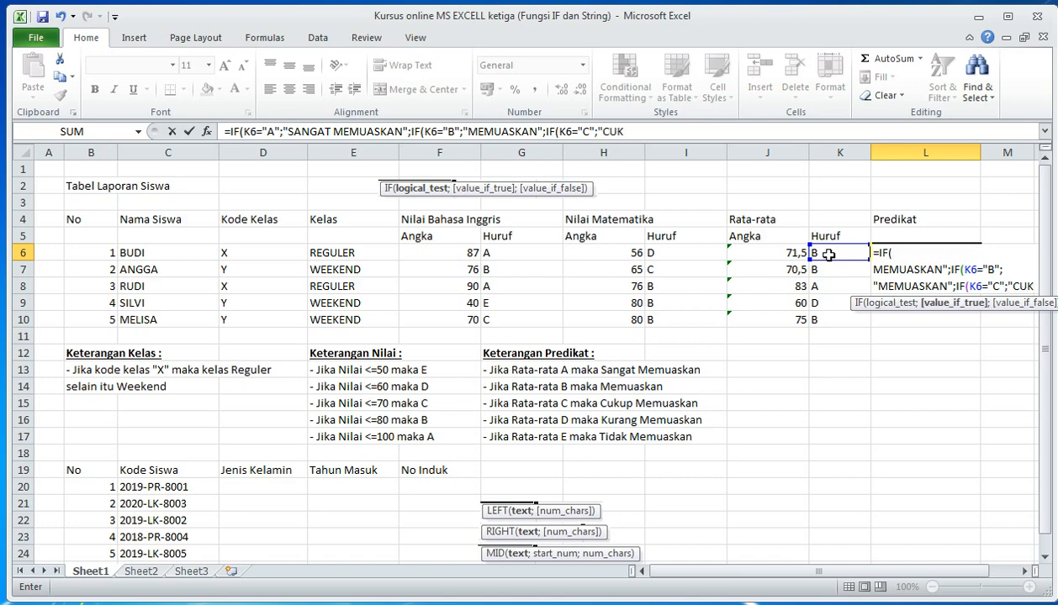
{"action": "type", "text": "UP MEMUASKA"}
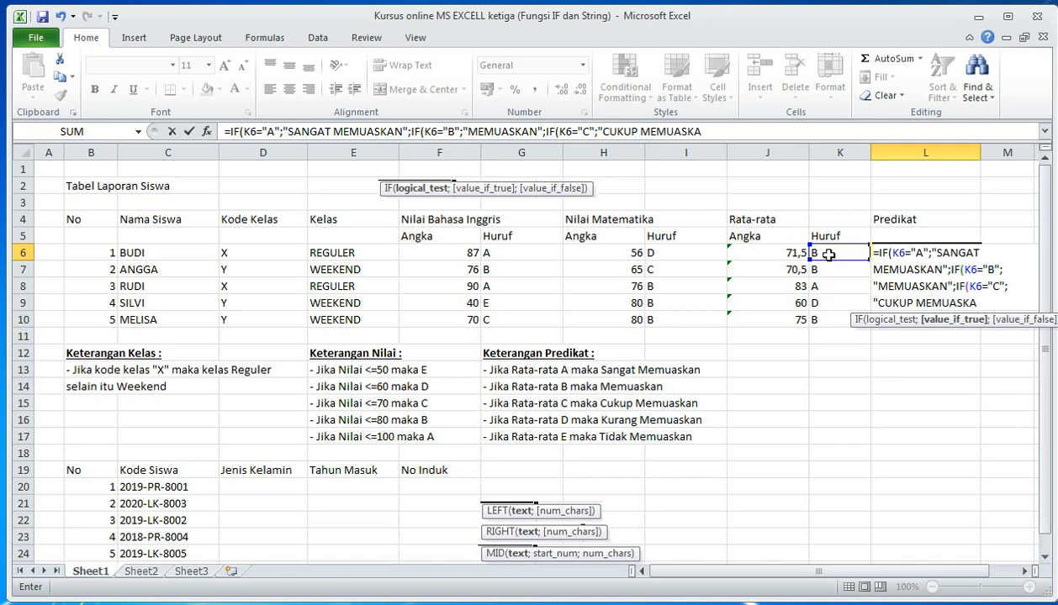
{"action": "type", "text": "N\";IF("}
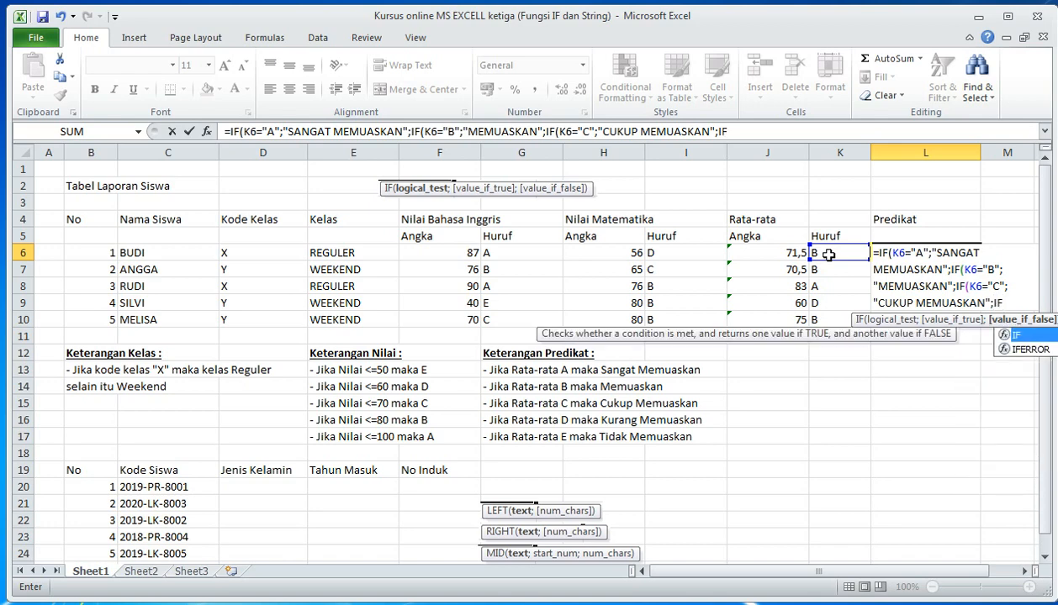
Step: Extend the L6 formula with the condition K6="D" returning "KURANG MEMUASKAN" and open another nested IF
{"action": "left_click", "coordinate": [828, 255]}
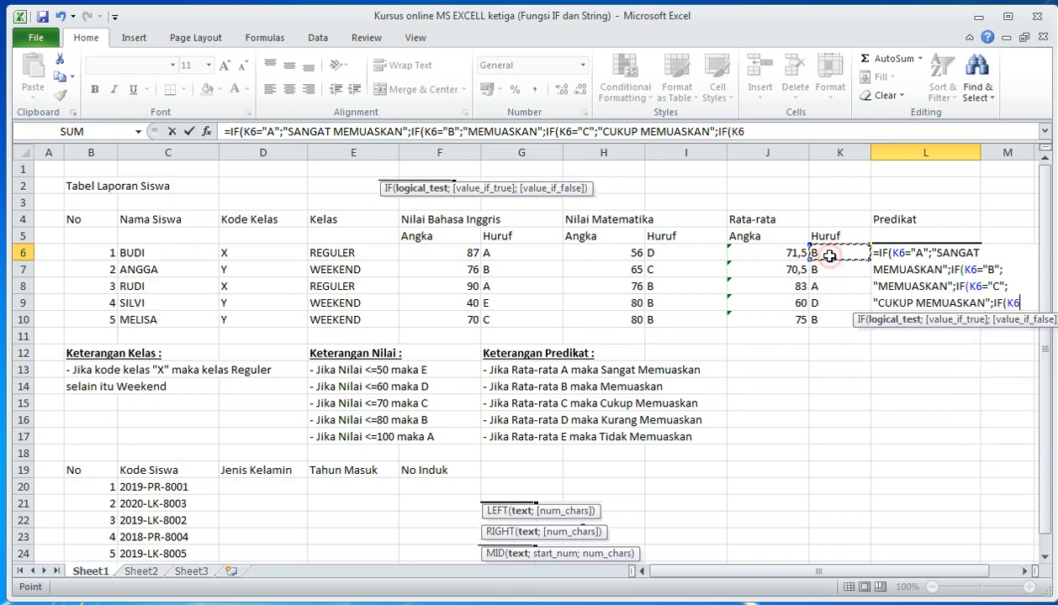
{"action": "type", "text": "=\"D\""}
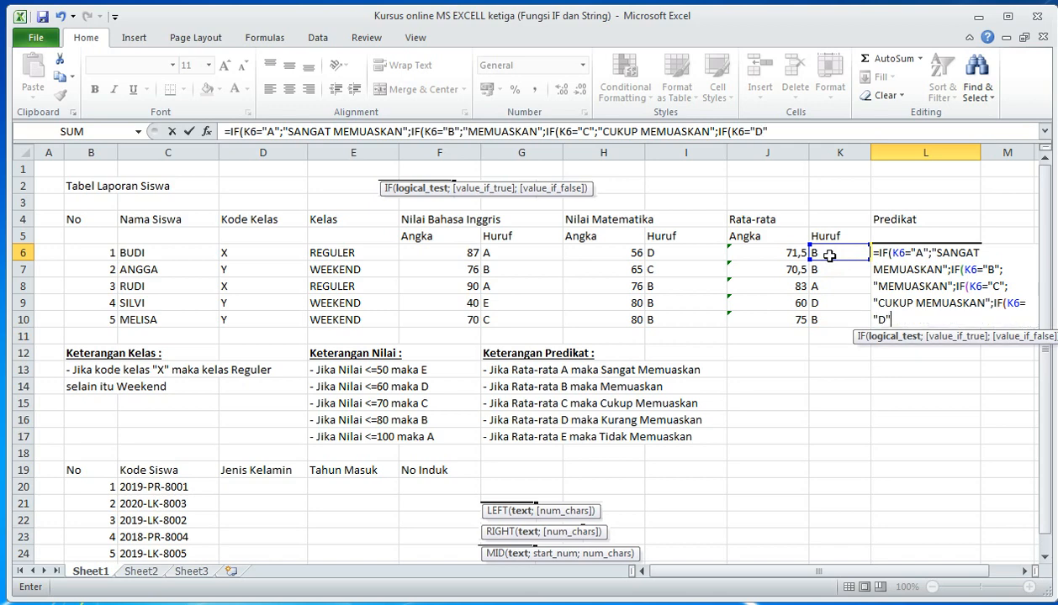
{"action": "type", "text": ";\""}
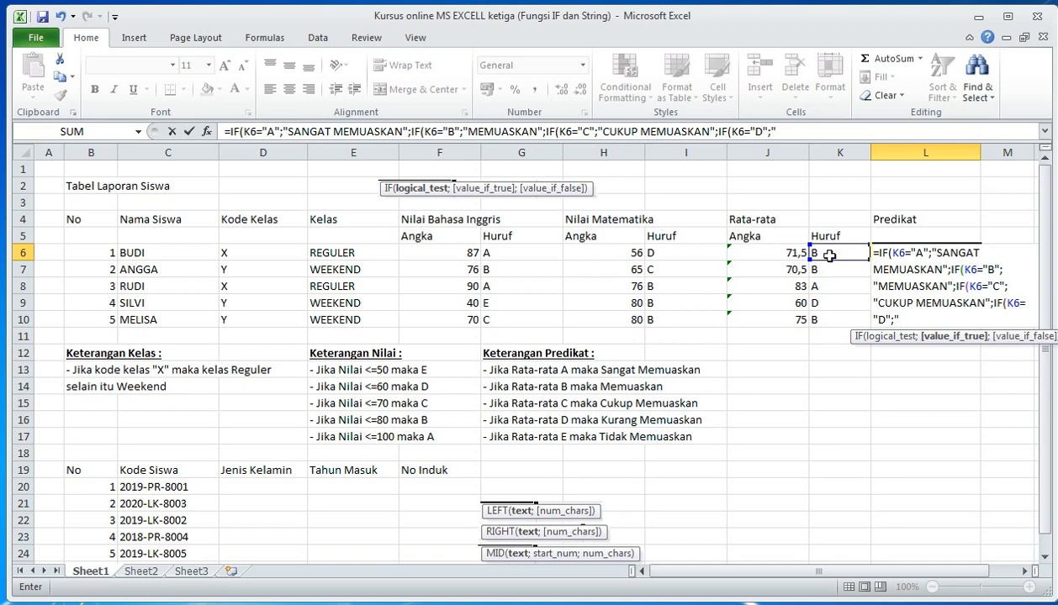
{"action": "type", "text": "KURANG M"}
{"action": "type", "text": "EMUASK"}
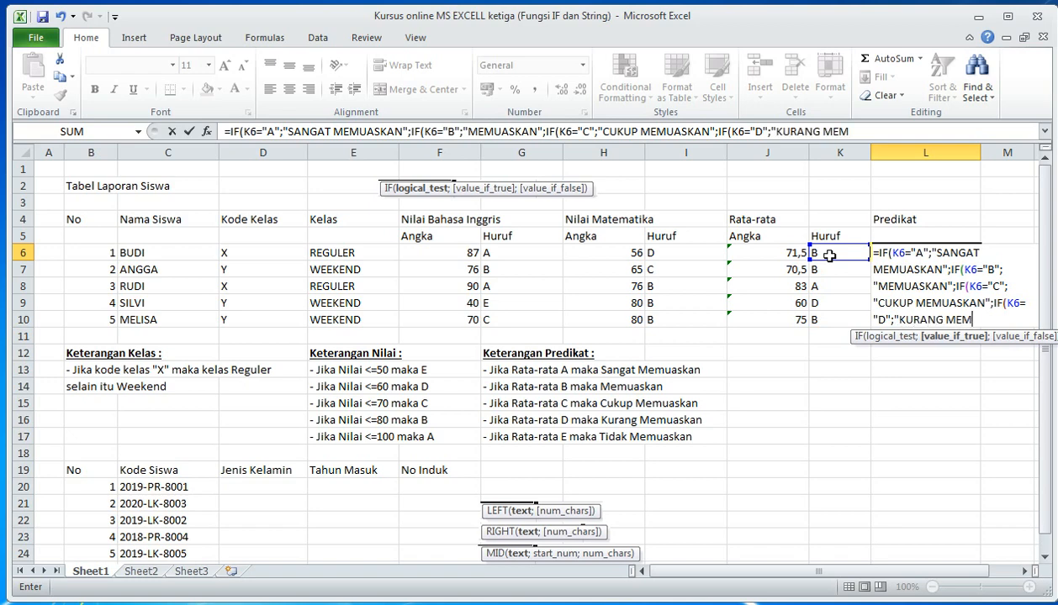
{"action": "type", "text": "AN"}
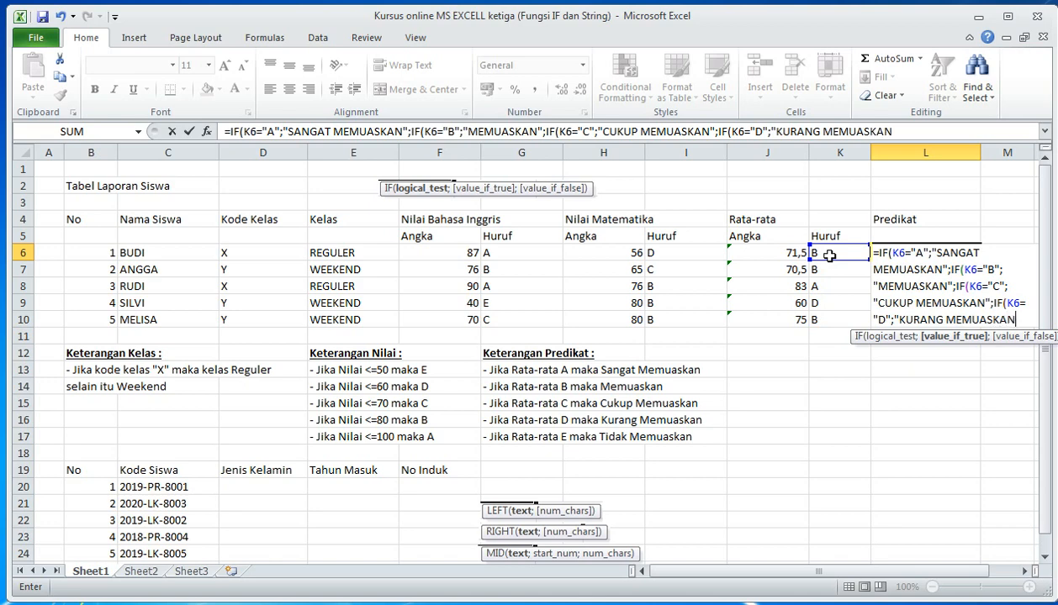
{"action": "type", "text": "\";"}
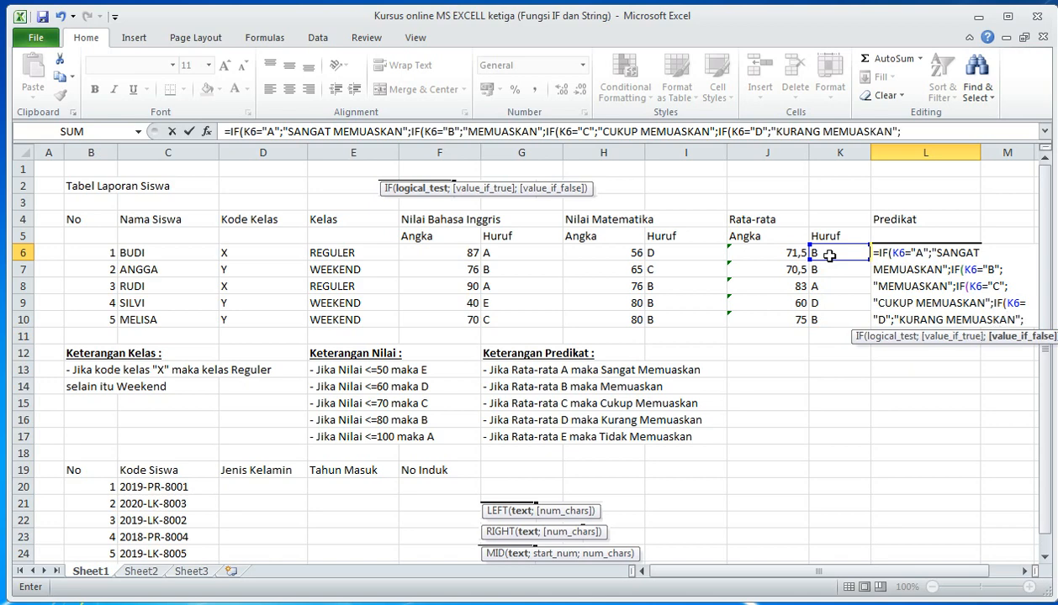
{"action": "type", "text": "IF"}
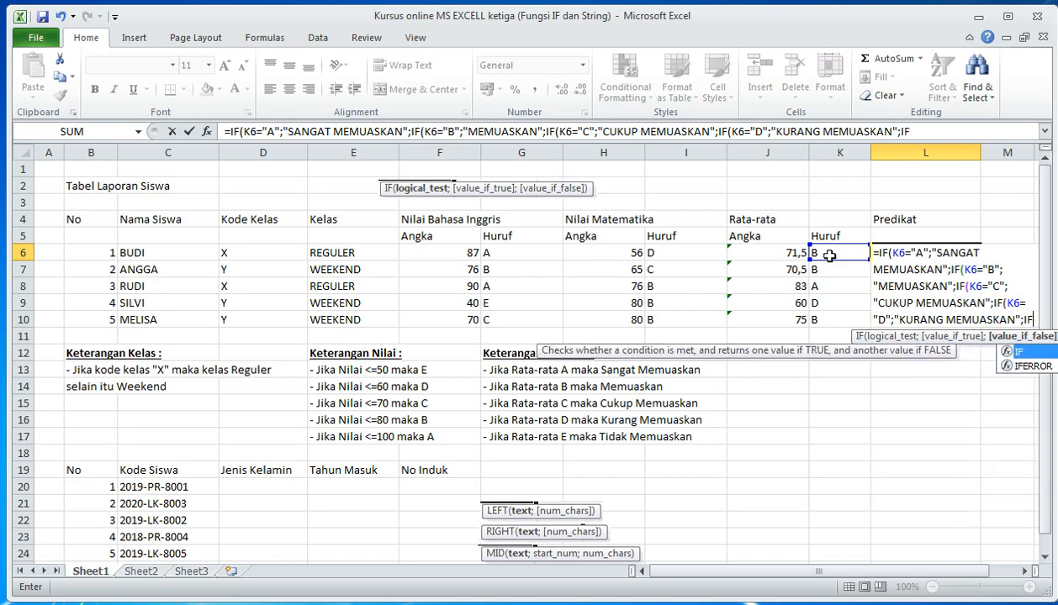
{"action": "type", "text": "("}
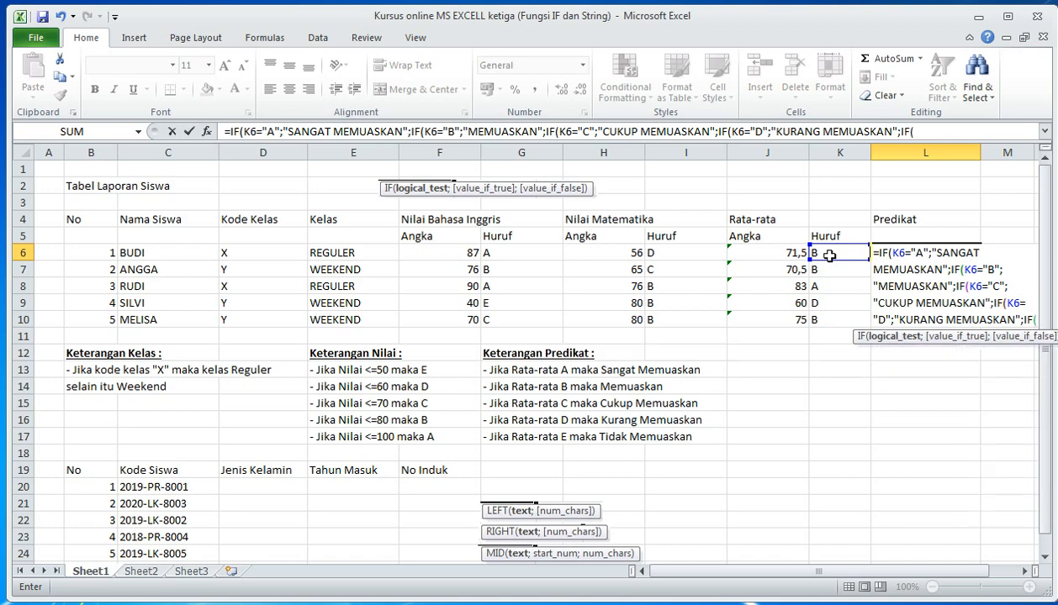
Step: Finish the L6 formula with K6="E" returning "TIDAK MEMUASKAN", close all five parentheses and enter it
{"action": "left_click", "coordinate": [828, 255]}
{"action": "type", "text": "="}
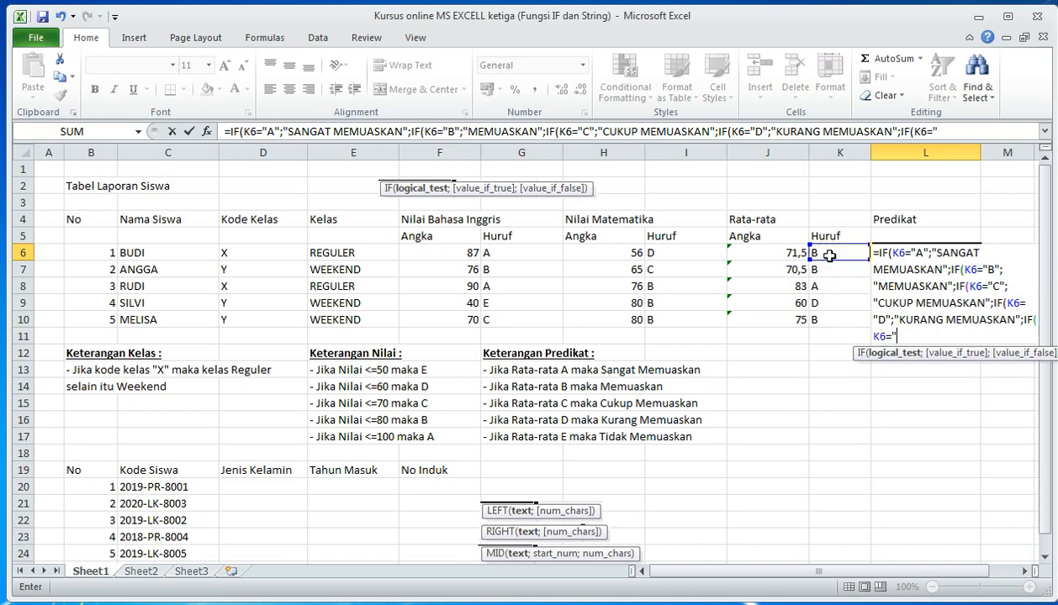
{"action": "type", "text": "\"E"}
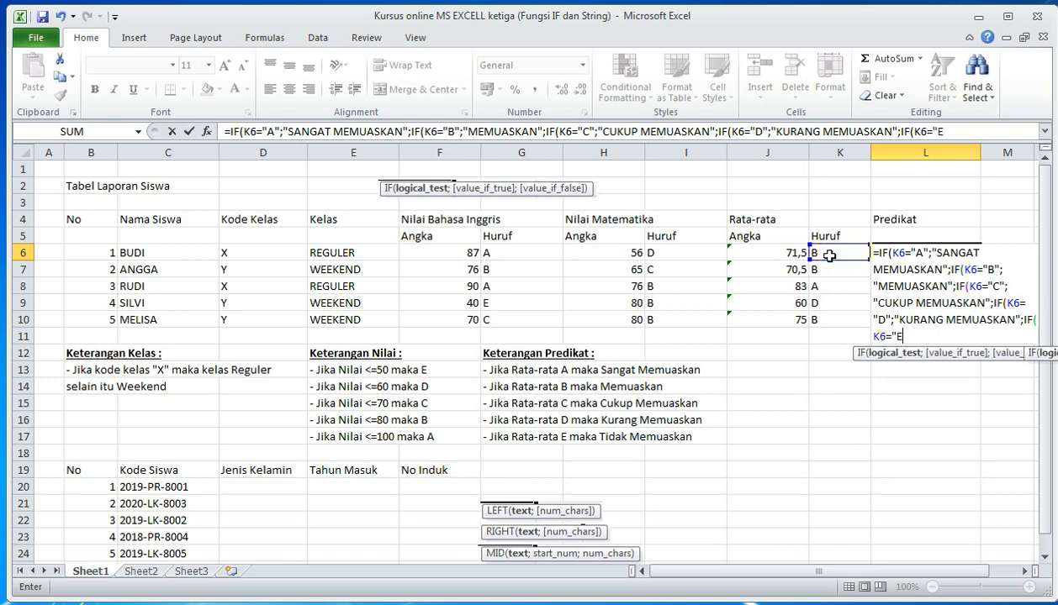
{"action": "type", "text": "\";\""}
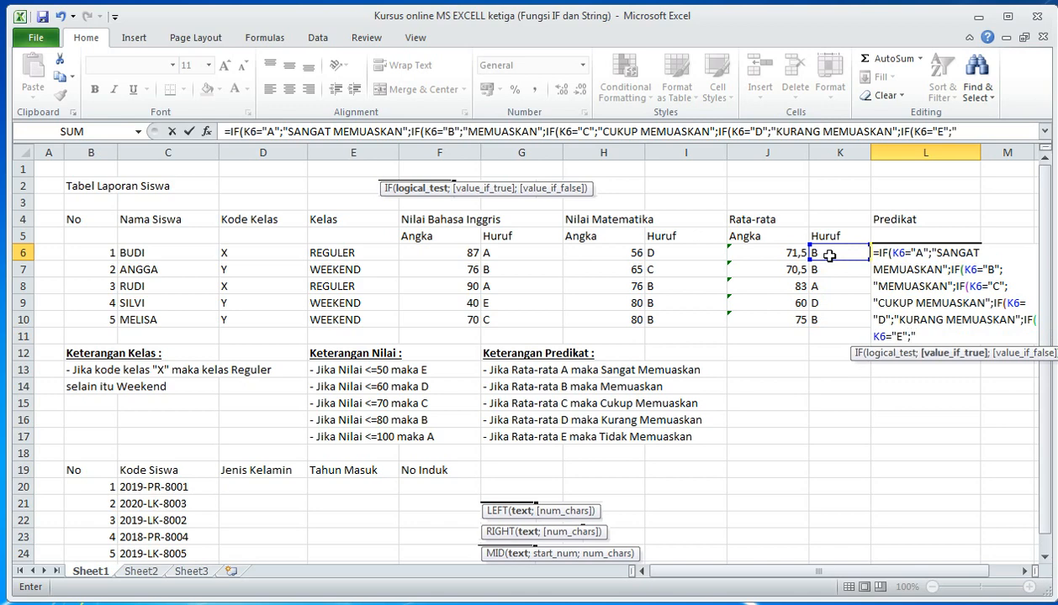
{"action": "type", "text": "TIDAK M"}
{"action": "type", "text": "EMUASK"}
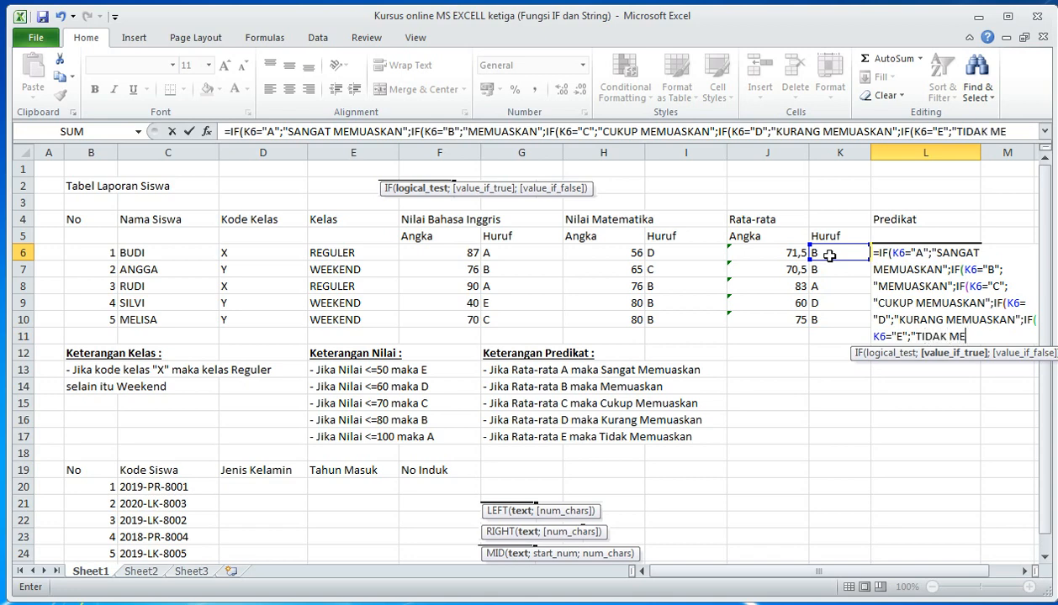
{"action": "type", "text": "AN"}
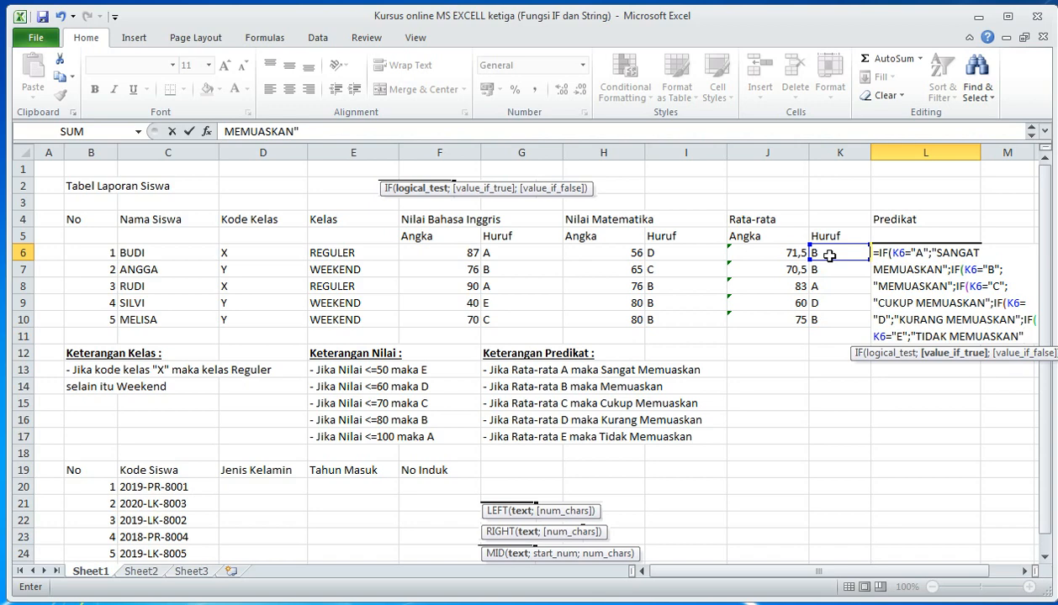
{"action": "type", "text": "\")))"}
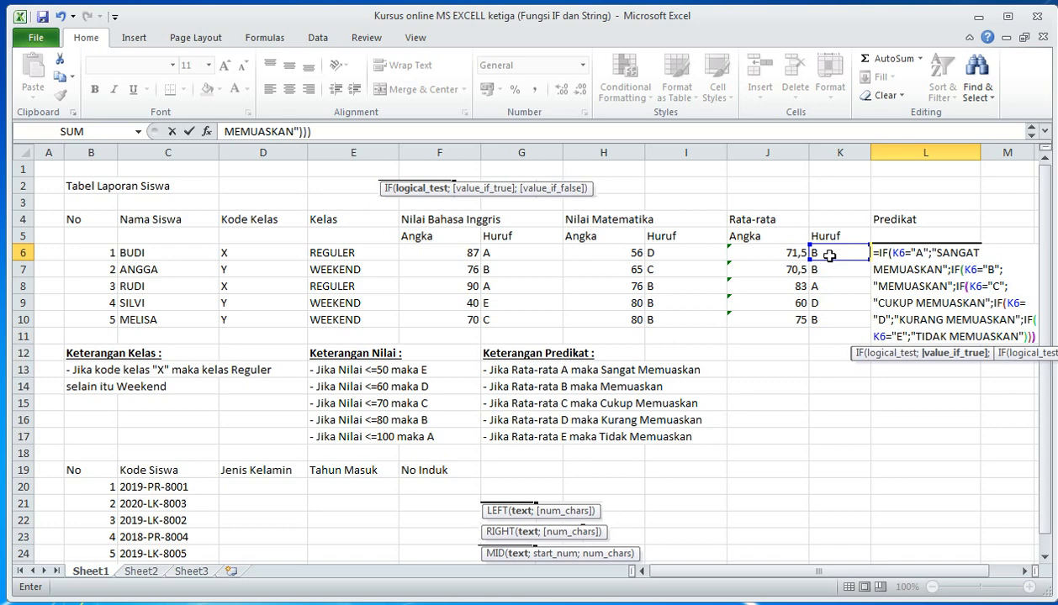
{"action": "type", "text": ")"}
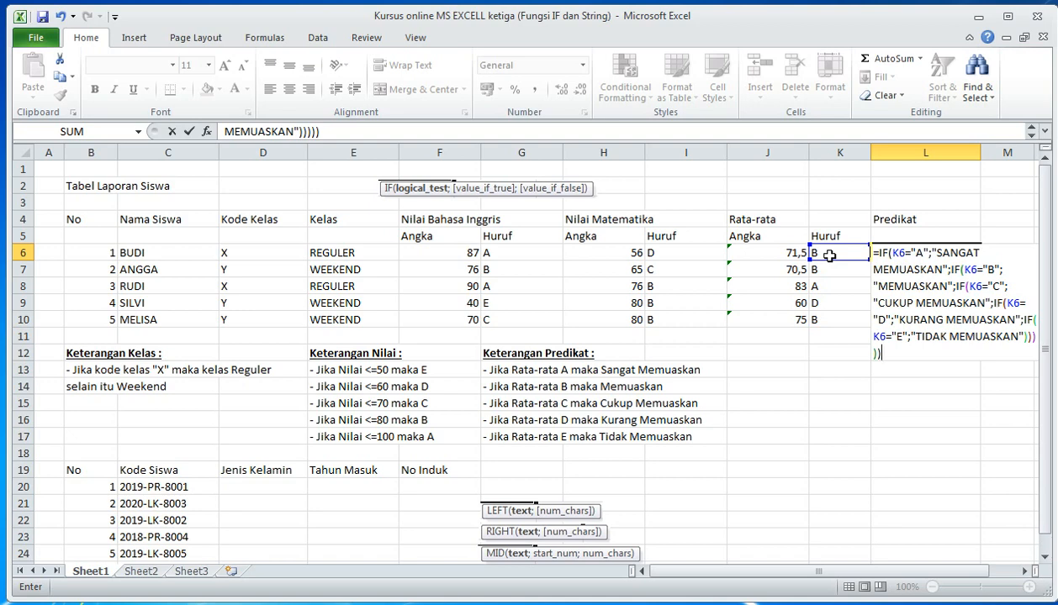
{"action": "key", "text": "Return"}
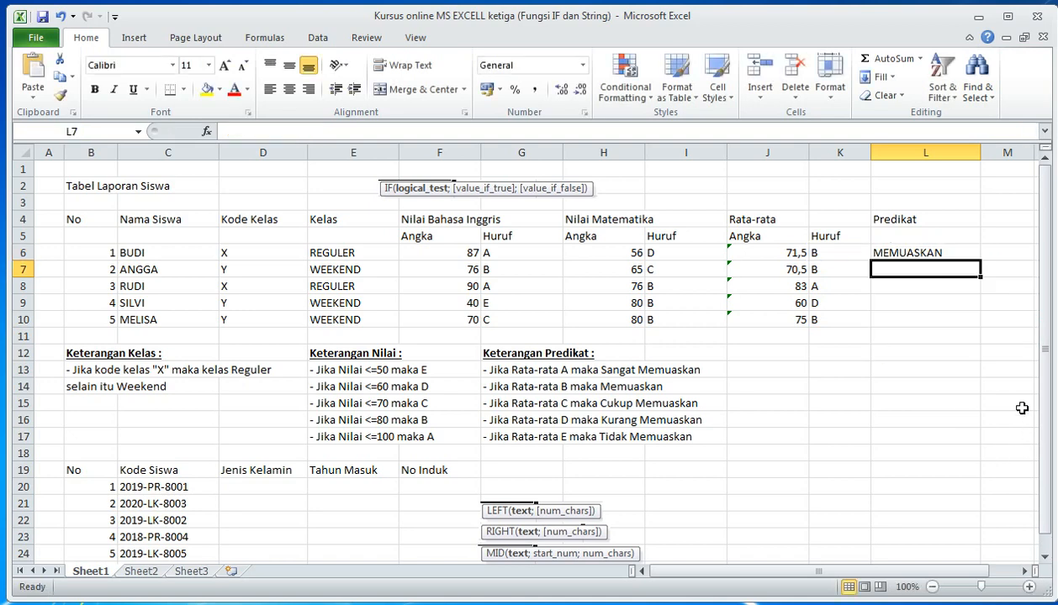
Step: Copy the L6 predicate formula down the Predikat column through L10
{"action": "left_click", "coordinate": [924, 256]}
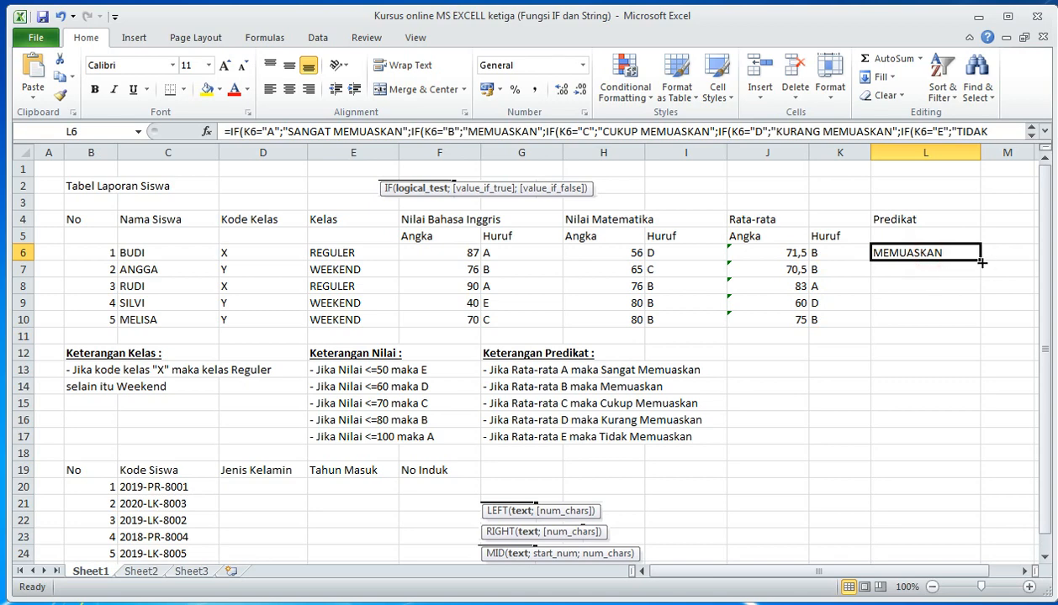
{"action": "left_click_drag", "start_coordinate": [980, 261], "coordinate": [976, 322]}
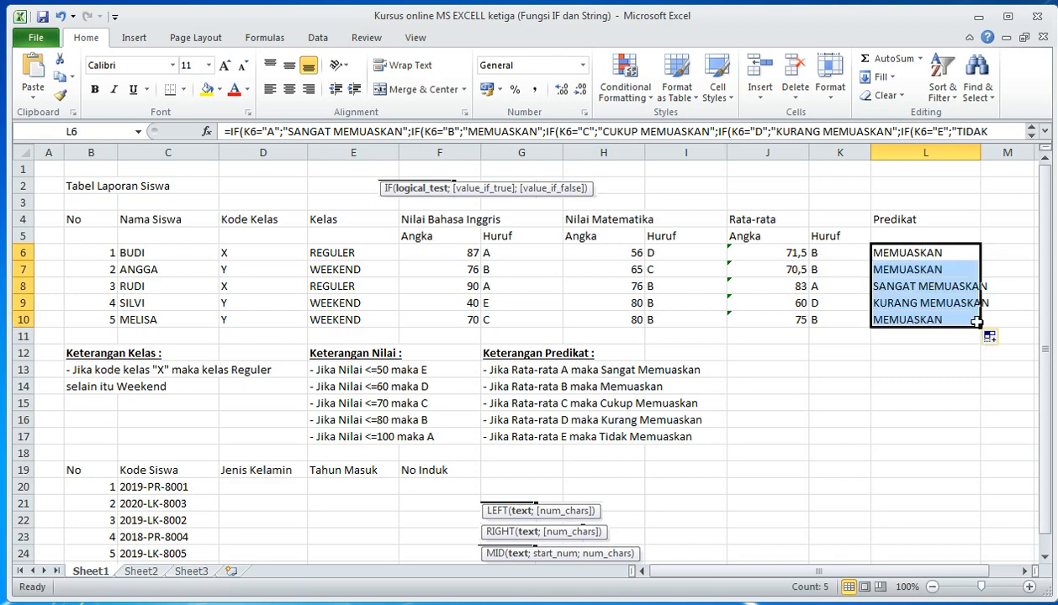
{"action": "left_click", "coordinate": [925, 363]}
Step: Examine the Predikat results in L6:L10 against the letter grades in the Huruf columns
{"action": "left_click", "coordinate": [892, 269]}
{"action": "left_click", "coordinate": [915, 299]}
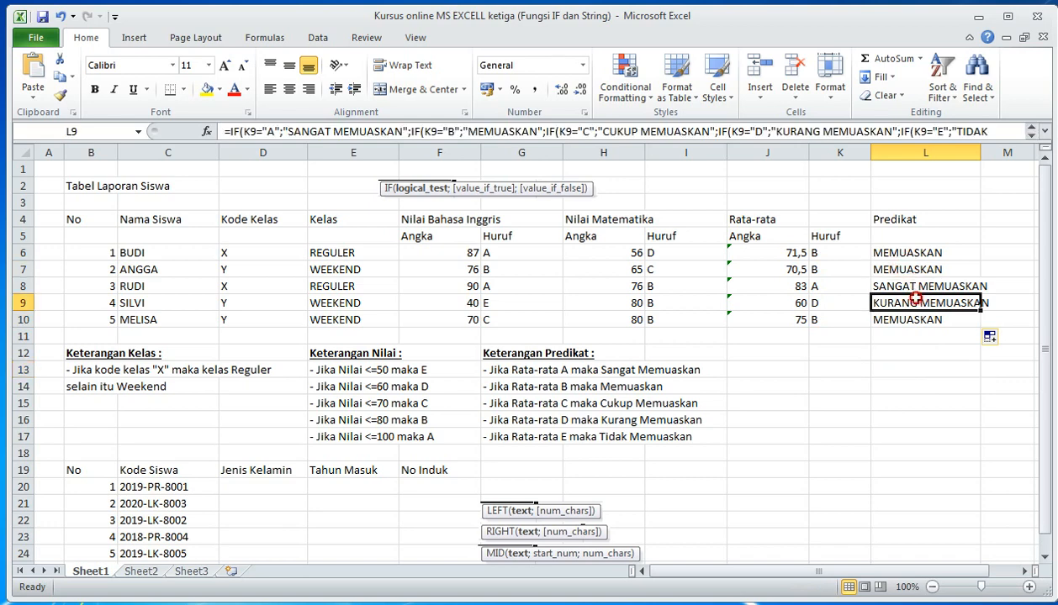
{"action": "left_click", "coordinate": [896, 249]}
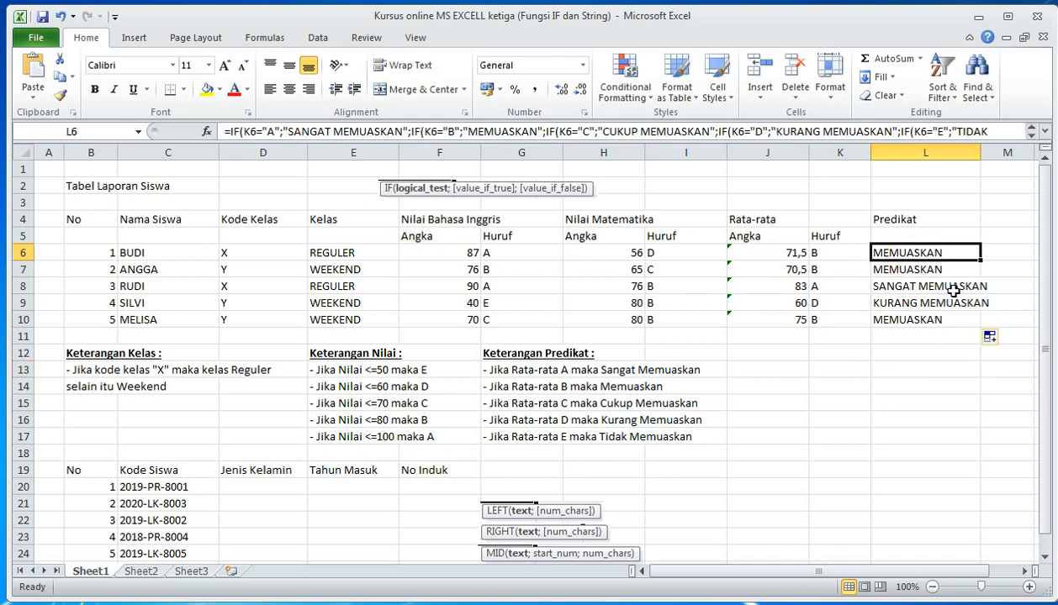
{"action": "left_click", "coordinate": [900, 283]}
{"action": "left_click", "coordinate": [893, 250]}
{"action": "left_click", "coordinate": [931, 202]}
{"action": "left_click", "coordinate": [933, 281]}
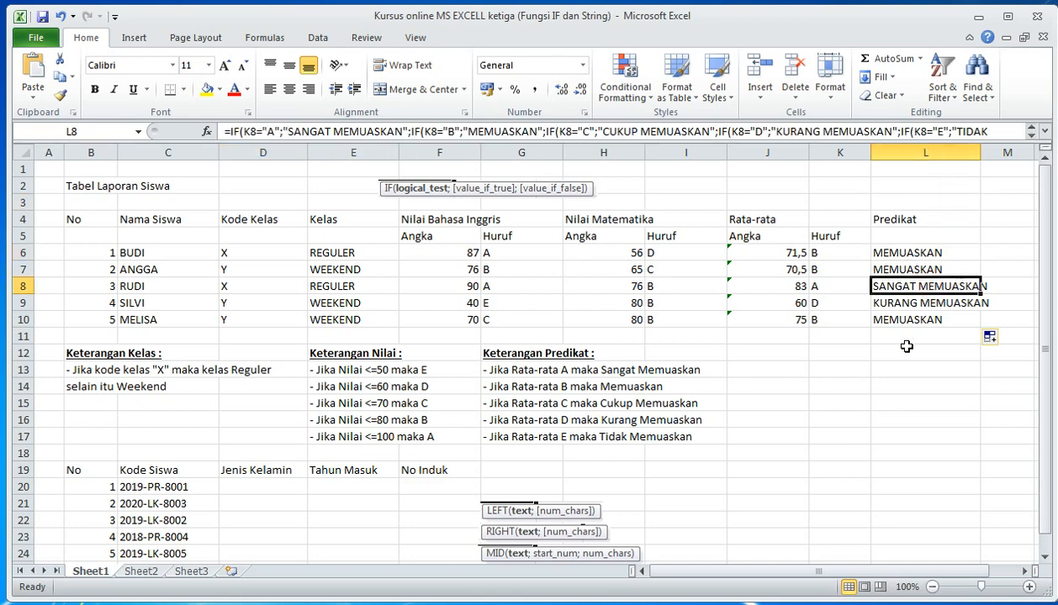
{"action": "left_click", "coordinate": [906, 346]}
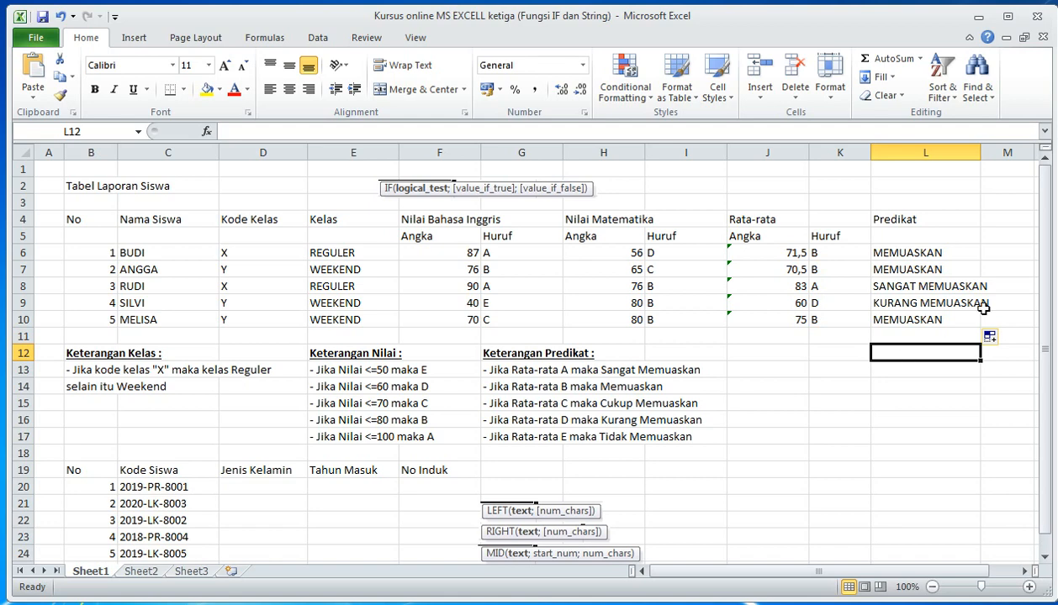
{"action": "left_click", "coordinate": [888, 297]}
{"action": "left_click", "coordinate": [821, 269]}
{"action": "left_click", "coordinate": [827, 254]}
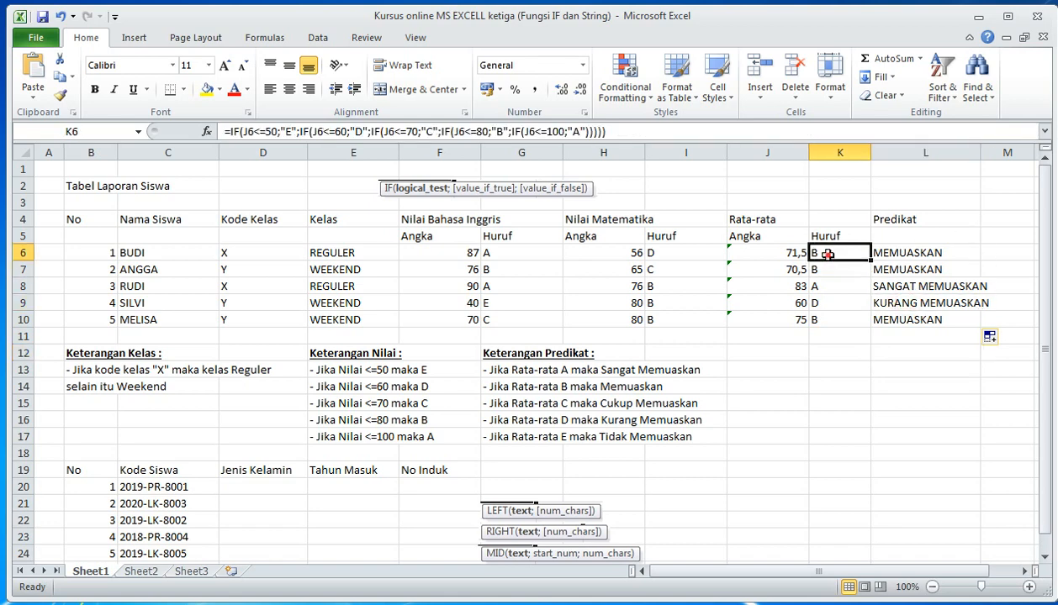
{"action": "left_click", "coordinate": [896, 252]}
{"action": "left_click", "coordinate": [899, 300]}
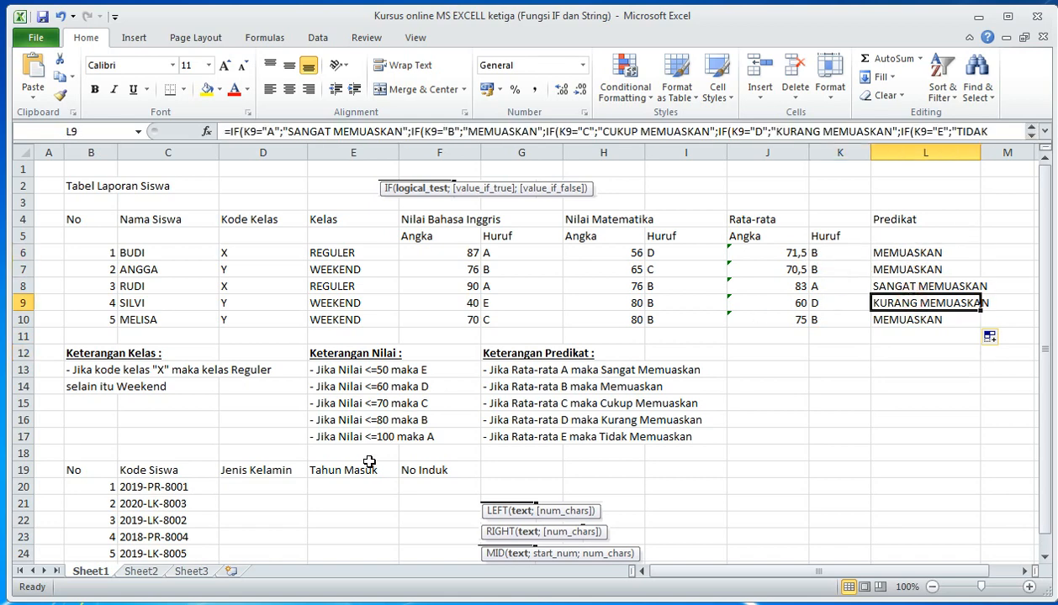
{"action": "left_click", "coordinate": [693, 303]}
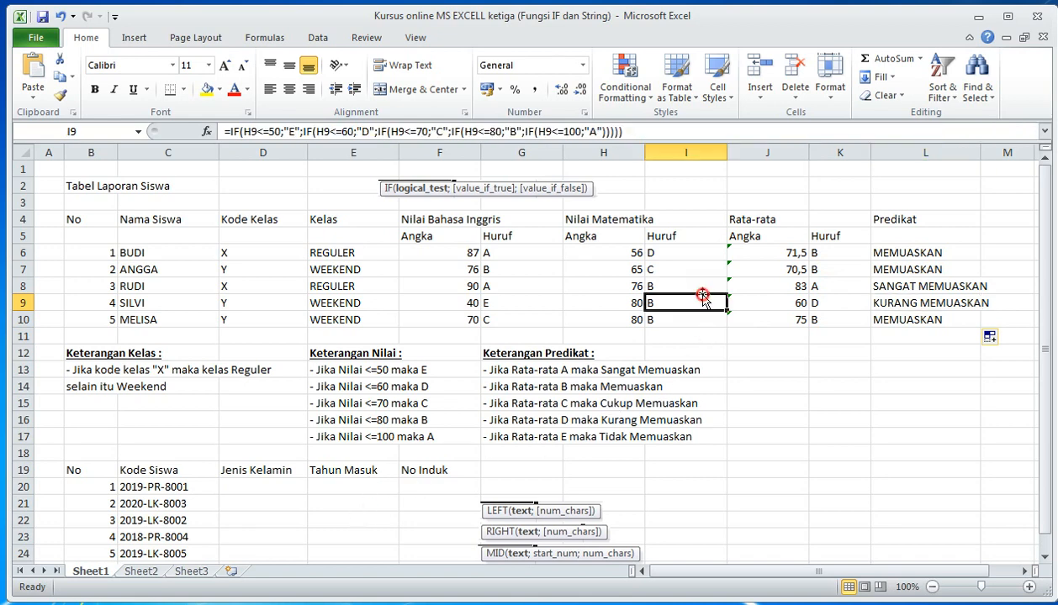
{"action": "left_click", "coordinate": [763, 345]}
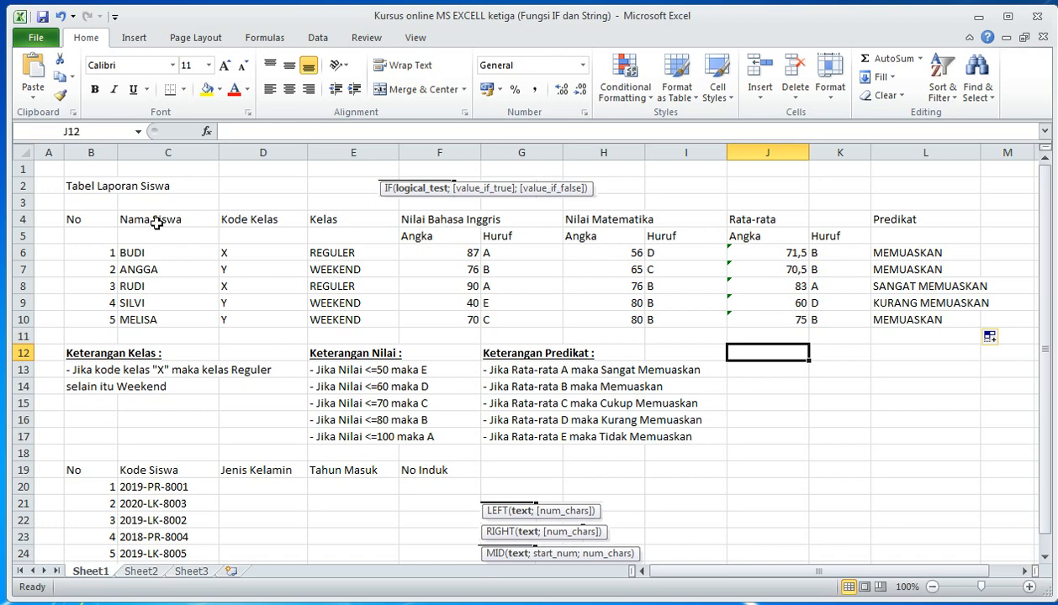
Step: Merge and center the No header across B4:B5 and align it vertically to the middle
{"action": "left_click_drag", "start_coordinate": [88, 222], "coordinate": [90, 234]}
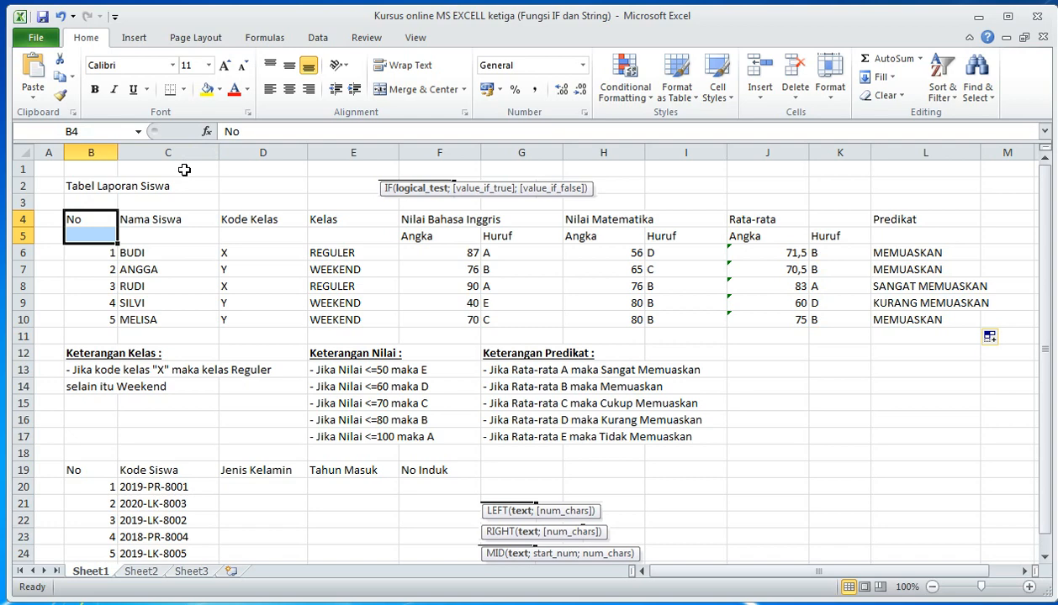
{"action": "left_click", "coordinate": [402, 90]}
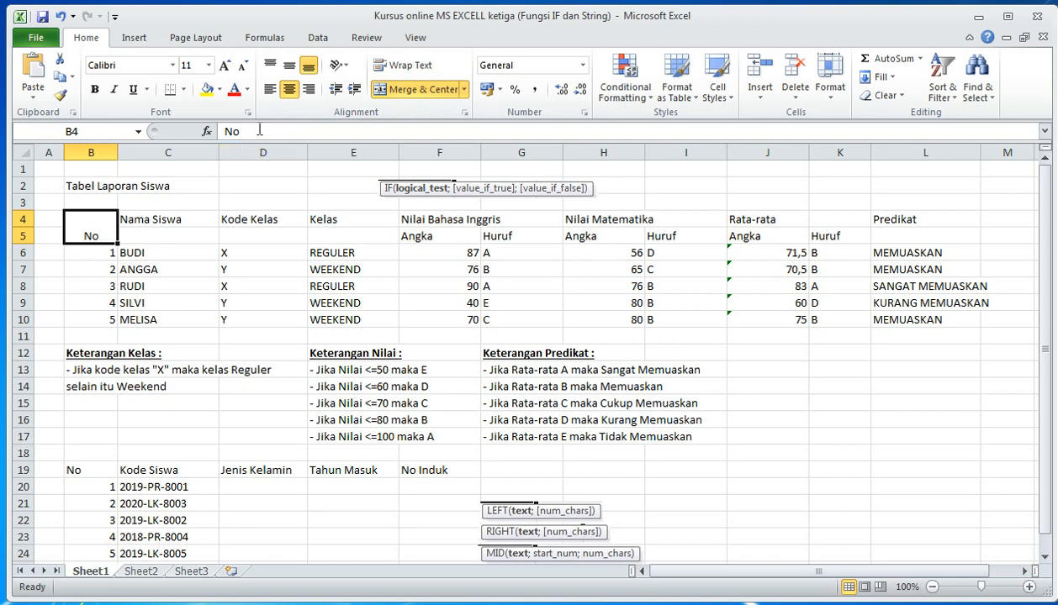
{"action": "left_click", "coordinate": [288, 64]}
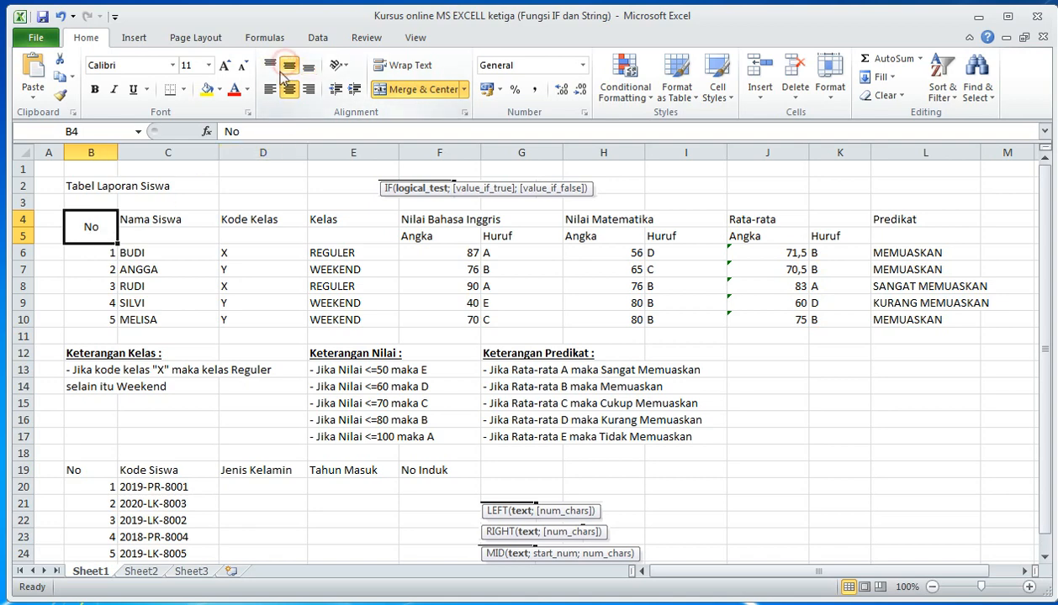
{"action": "left_click", "coordinate": [201, 200]}
Step: Merge and center the Nama Siswa header across C4:C5 and set its vertical alignment to Center in Format Cells
{"action": "left_click_drag", "start_coordinate": [178, 220], "coordinate": [180, 235]}
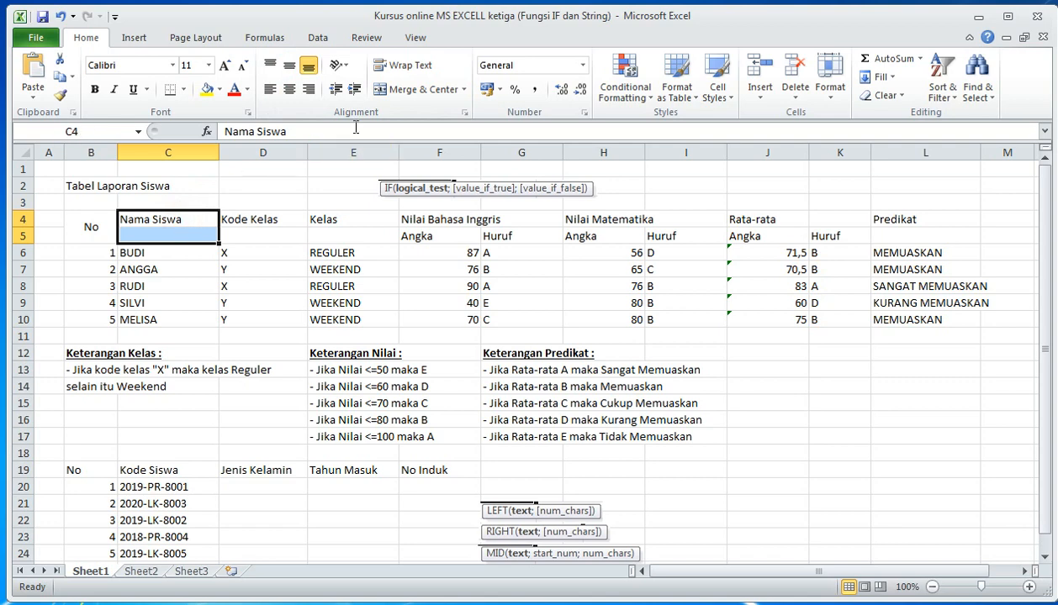
{"action": "left_click", "coordinate": [414, 89]}
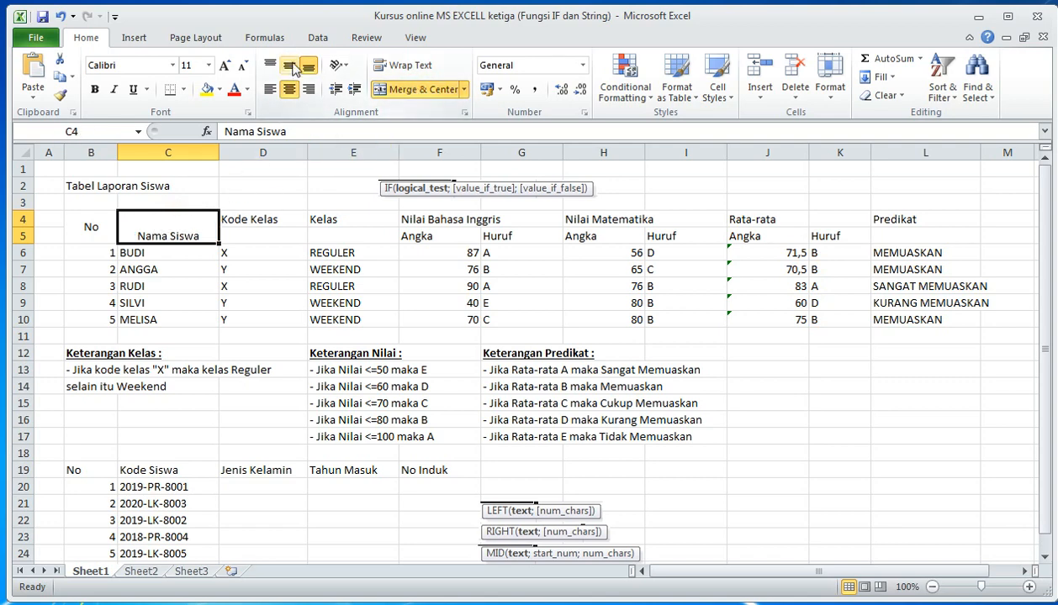
{"action": "right_click", "coordinate": [193, 235]}
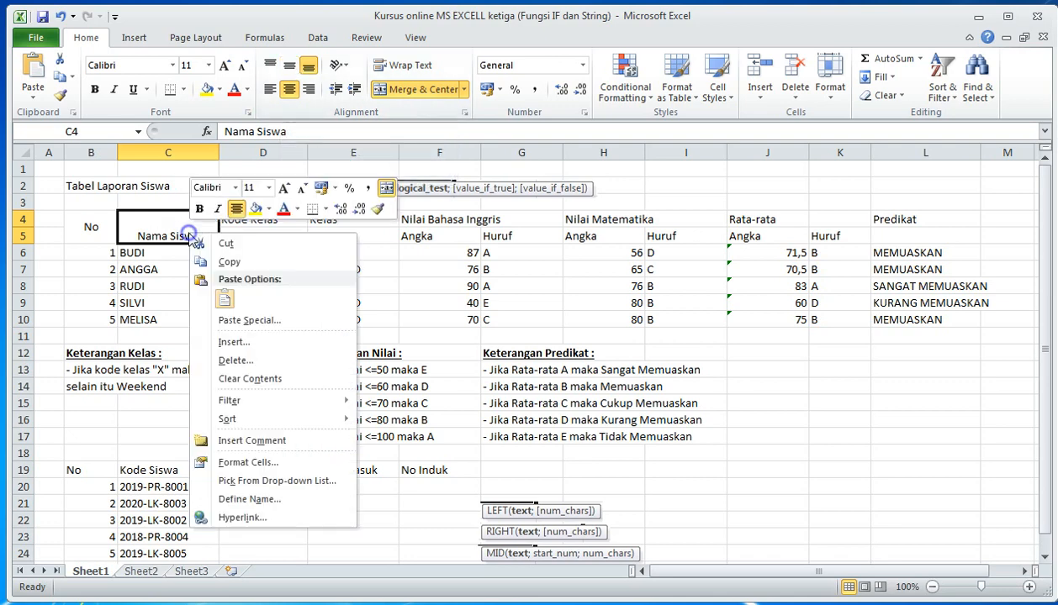
{"action": "left_click", "coordinate": [209, 461]}
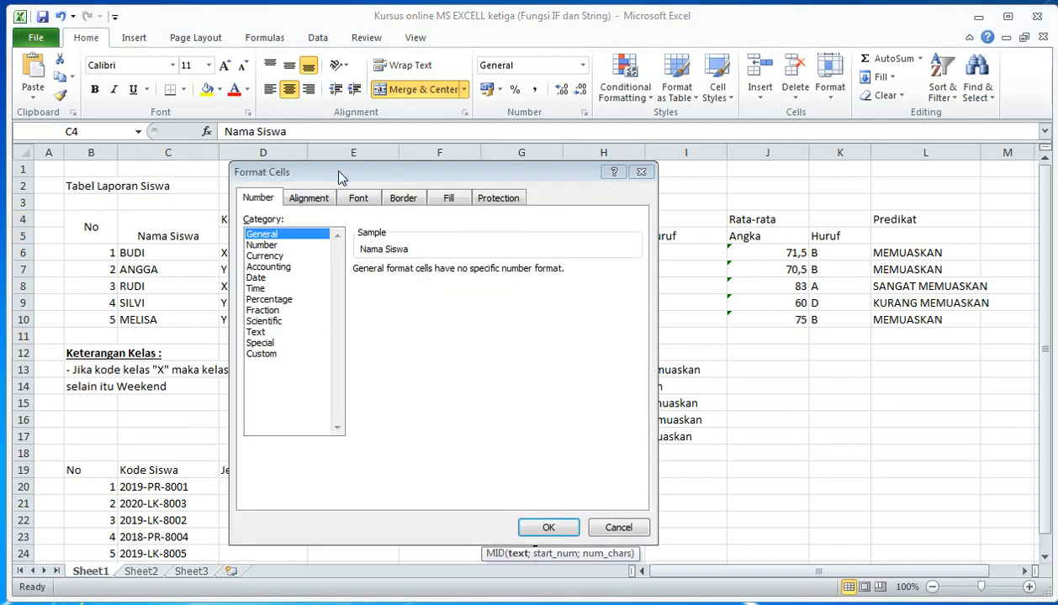
{"action": "left_click_drag", "start_coordinate": [340, 176], "coordinate": [385, 166]}
{"action": "left_click", "coordinate": [370, 189]}
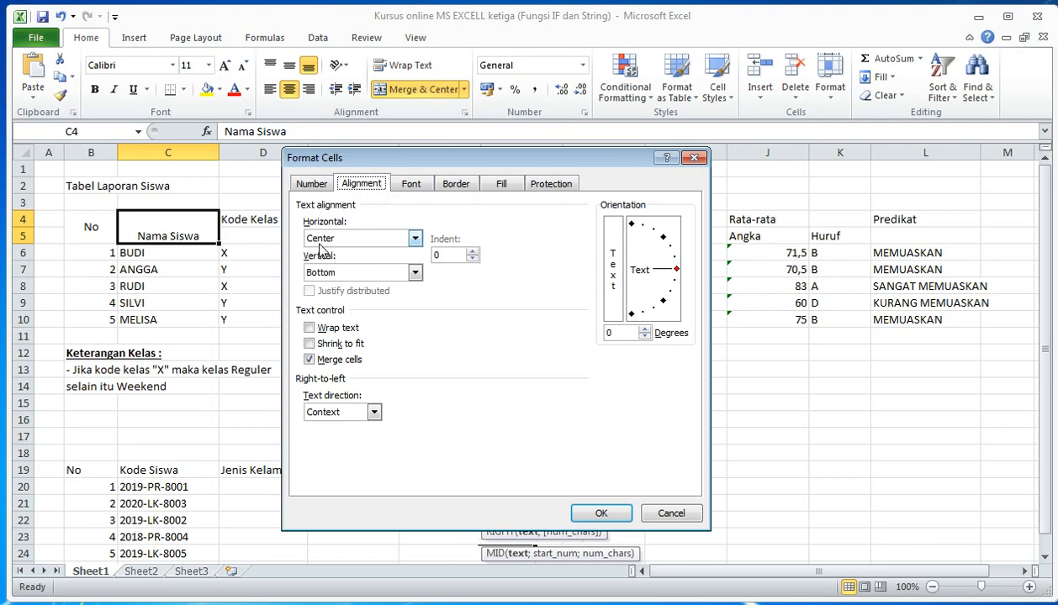
{"action": "left_click", "coordinate": [404, 273]}
{"action": "left_click", "coordinate": [363, 303]}
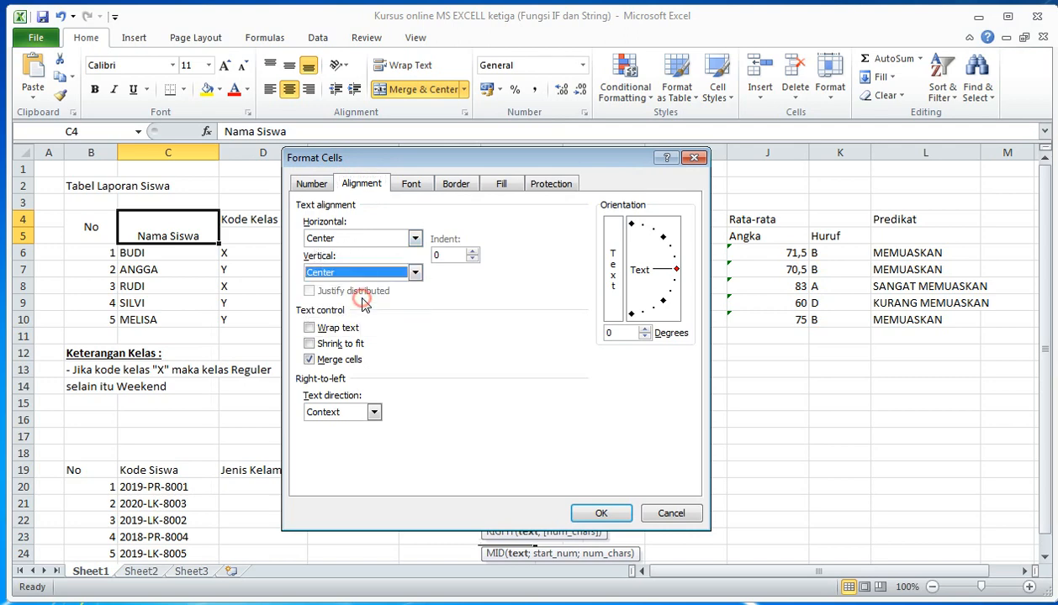
{"action": "left_click", "coordinate": [602, 512]}
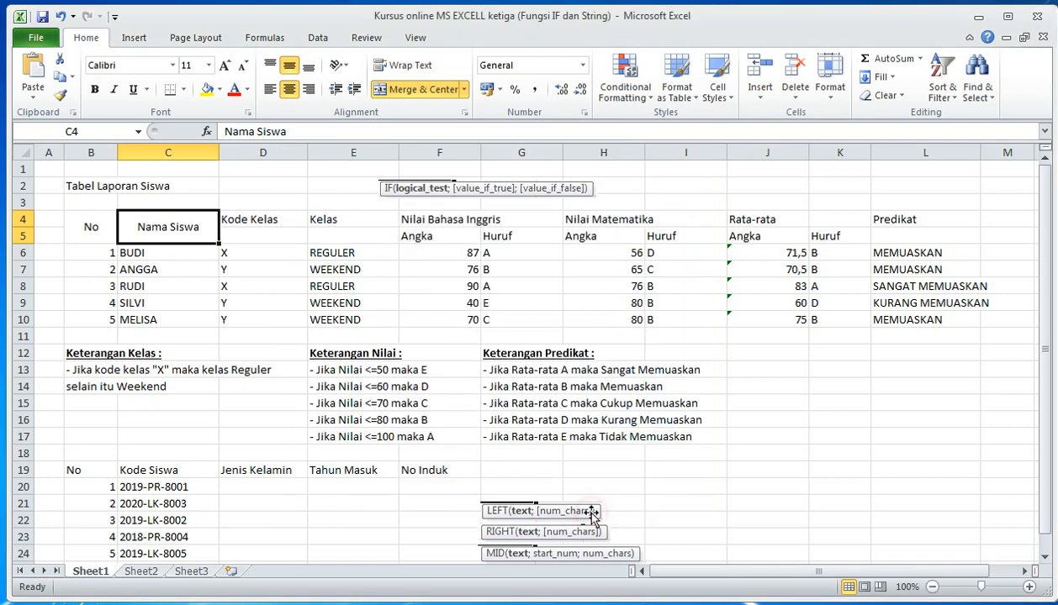
{"action": "left_click", "coordinate": [264, 288]}
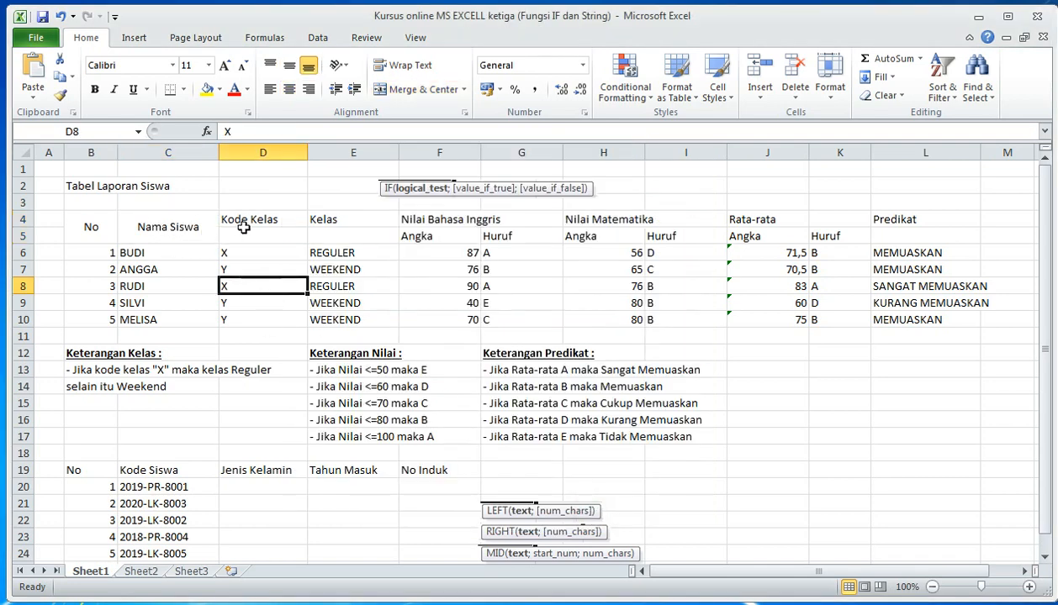
Step: Merge and center the Kode Kelas header across D4:D5 and the Kelas header across E4:E5, both aligned vertically to the middle
{"action": "left_click_drag", "start_coordinate": [243, 216], "coordinate": [243, 236]}
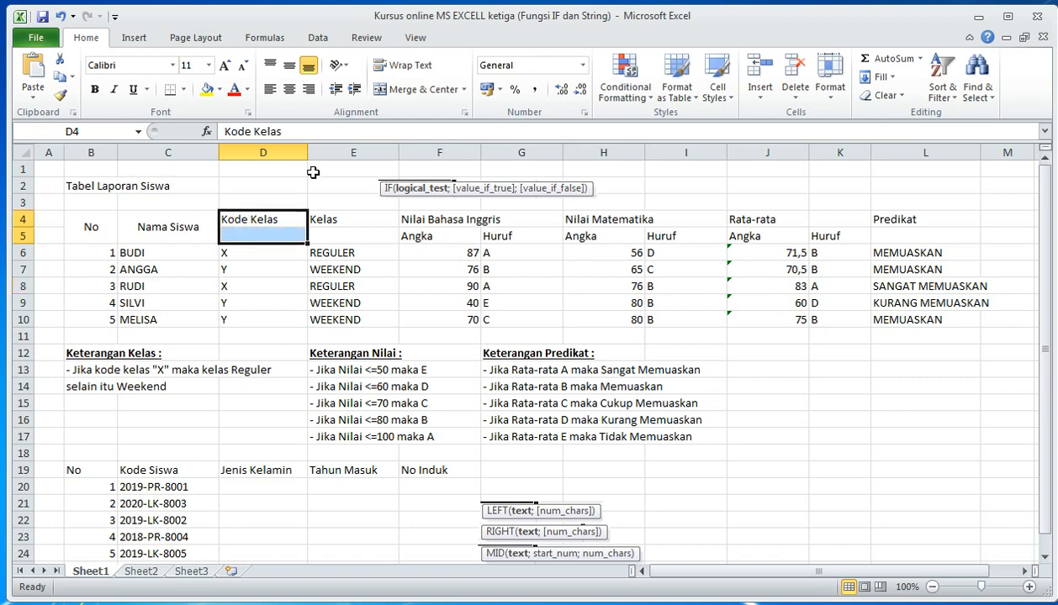
{"action": "left_click", "coordinate": [380, 88]}
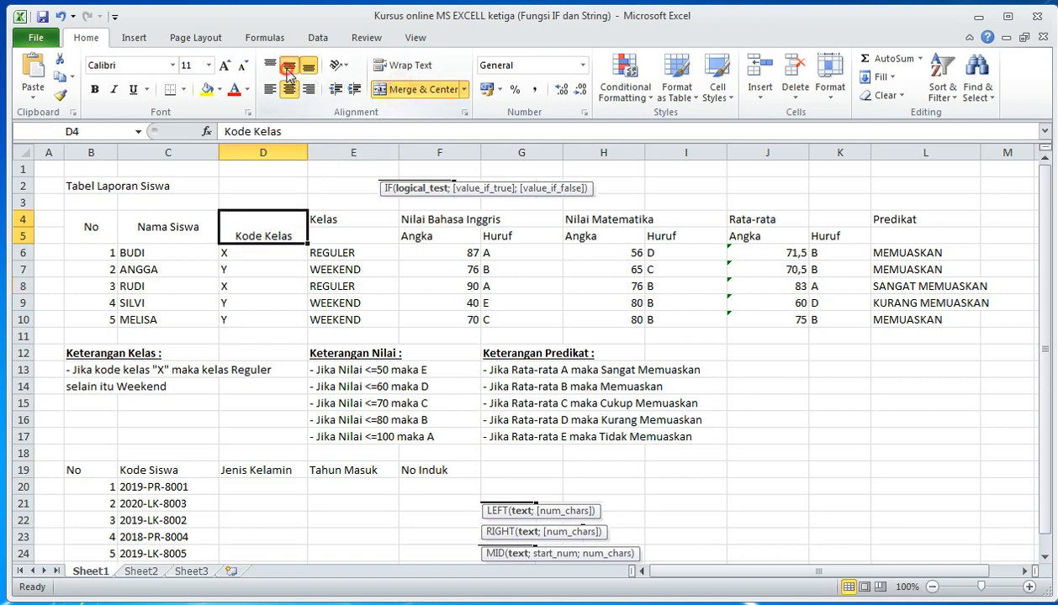
{"action": "left_click", "coordinate": [289, 65]}
{"action": "left_click_drag", "start_coordinate": [322, 210], "coordinate": [339, 227]}
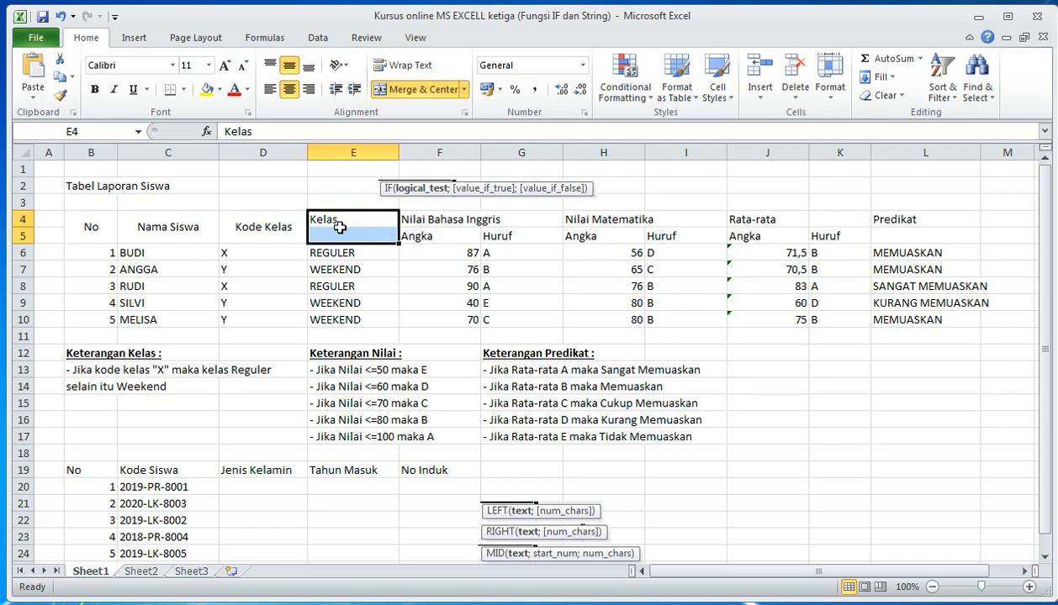
{"action": "left_click", "coordinate": [410, 89]}
{"action": "left_click", "coordinate": [287, 67]}
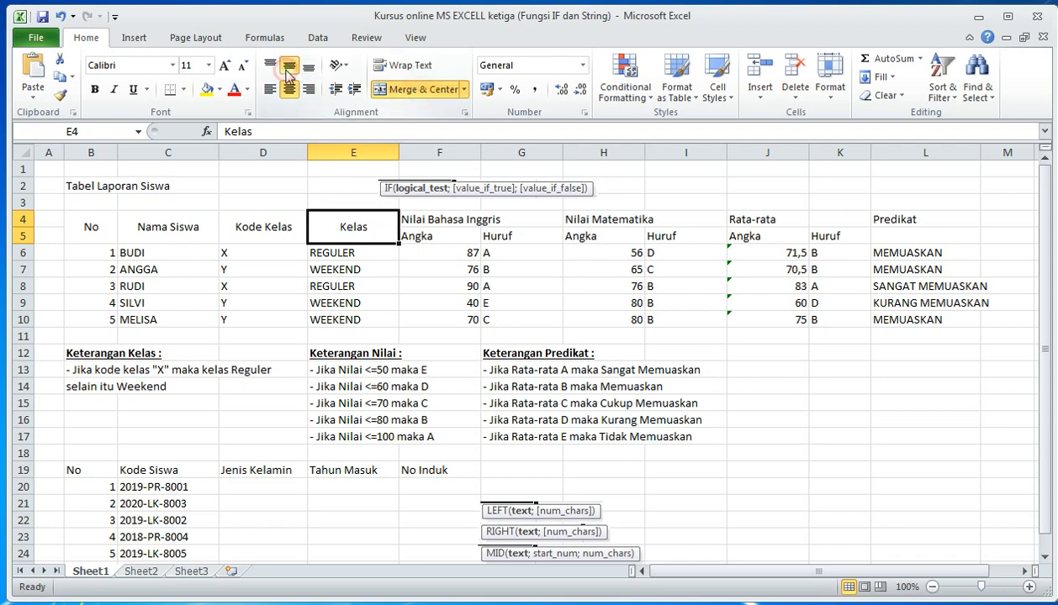
{"action": "left_click", "coordinate": [402, 286]}
Step: Merge and center the Nilai Bahasa Inggris, Nilai Matematika and Rata-rata headers across F4:G4, H4:I4 and J4:K4 respectively
{"action": "left_click", "coordinate": [426, 220]}
{"action": "left_click_drag", "start_coordinate": [426, 220], "coordinate": [496, 219]}
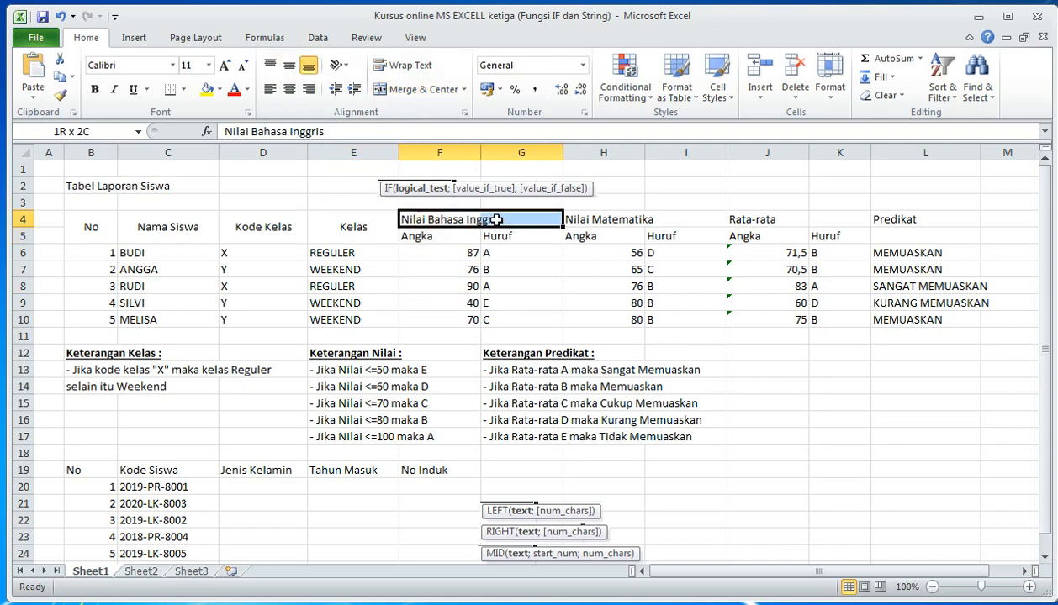
{"action": "left_click", "coordinate": [402, 91]}
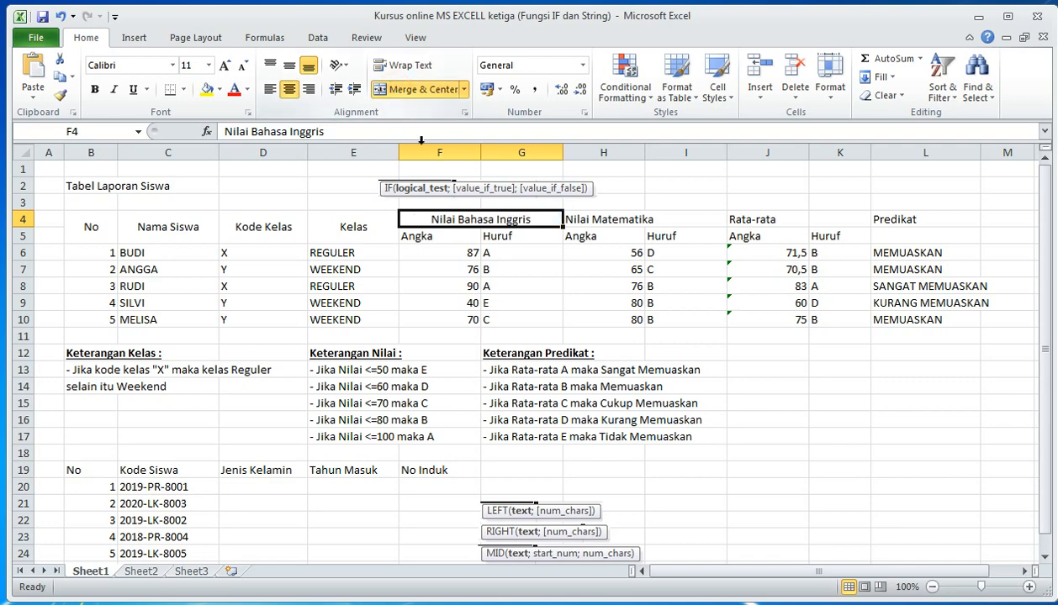
{"action": "left_click", "coordinate": [568, 285]}
{"action": "left_click_drag", "start_coordinate": [574, 220], "coordinate": [885, 232]}
{"action": "left_click", "coordinate": [418, 89]}
{"action": "left_click", "coordinate": [421, 89]}
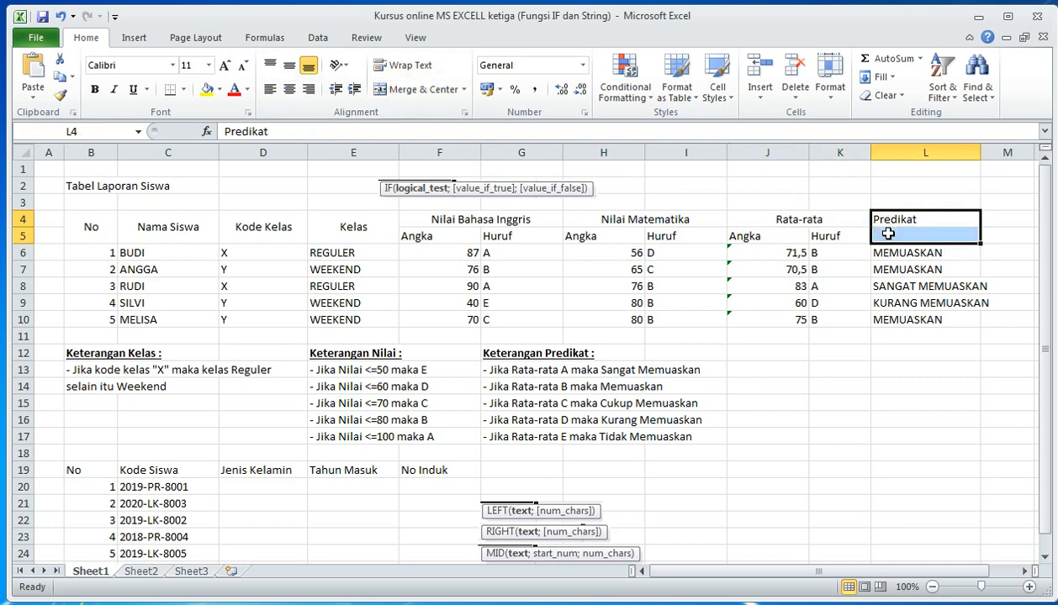
Step: Merge and center the Predikat header across L4:L5 and align it vertically to the middle
{"action": "left_click", "coordinate": [421, 93]}
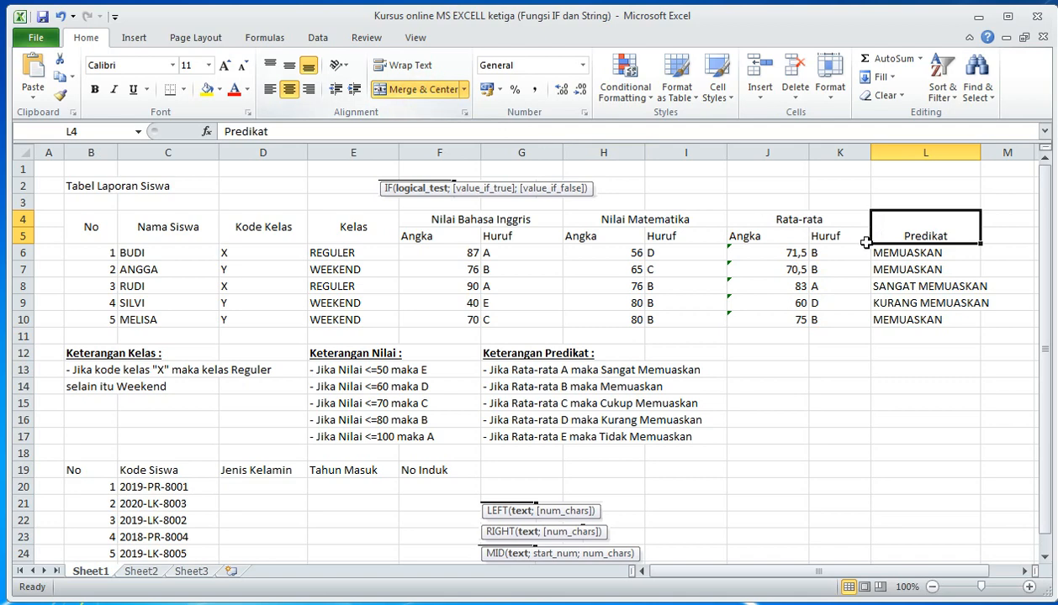
{"action": "left_click", "coordinate": [290, 66]}
{"action": "left_click", "coordinate": [743, 385]}
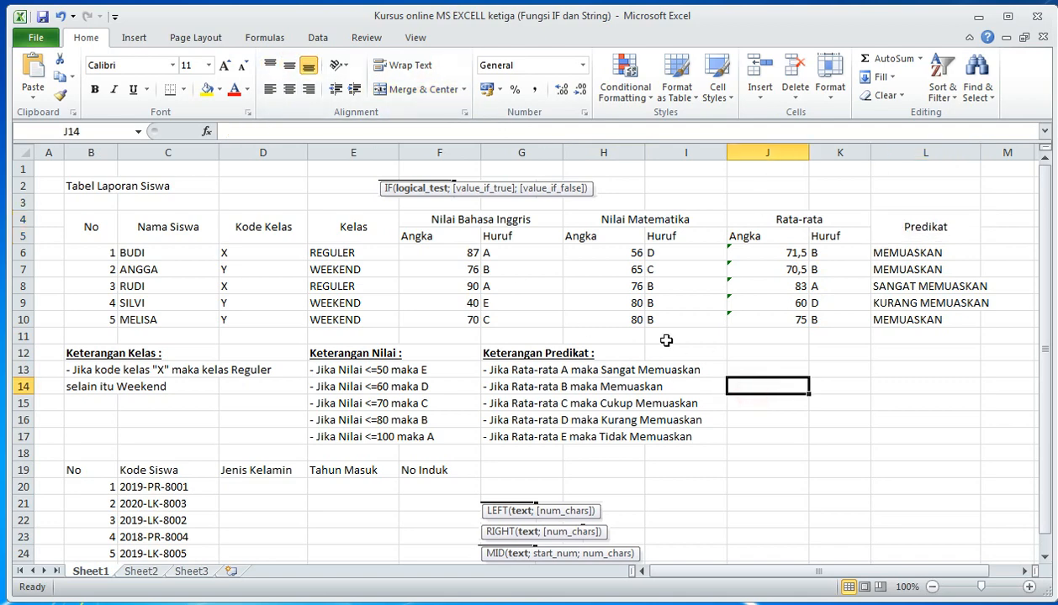
Step: Center the Angka and Huruf subheaders in F5:K5 and the scores and letter grades in F6:K10 horizontally
{"action": "left_click_drag", "start_coordinate": [461, 239], "coordinate": [828, 237]}
{"action": "left_click", "coordinate": [288, 90]}
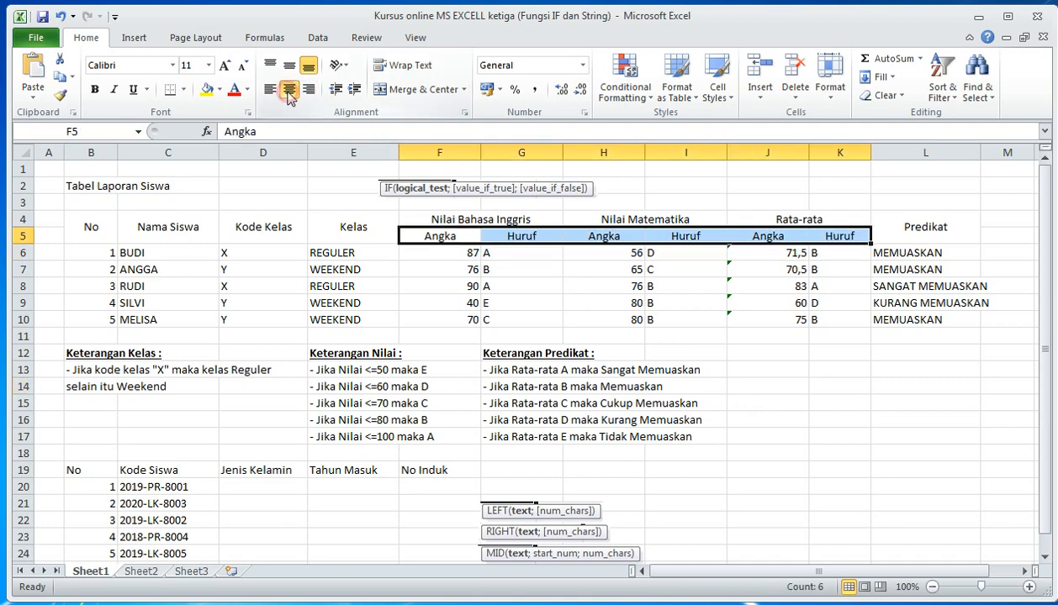
{"action": "left_click", "coordinate": [532, 304]}
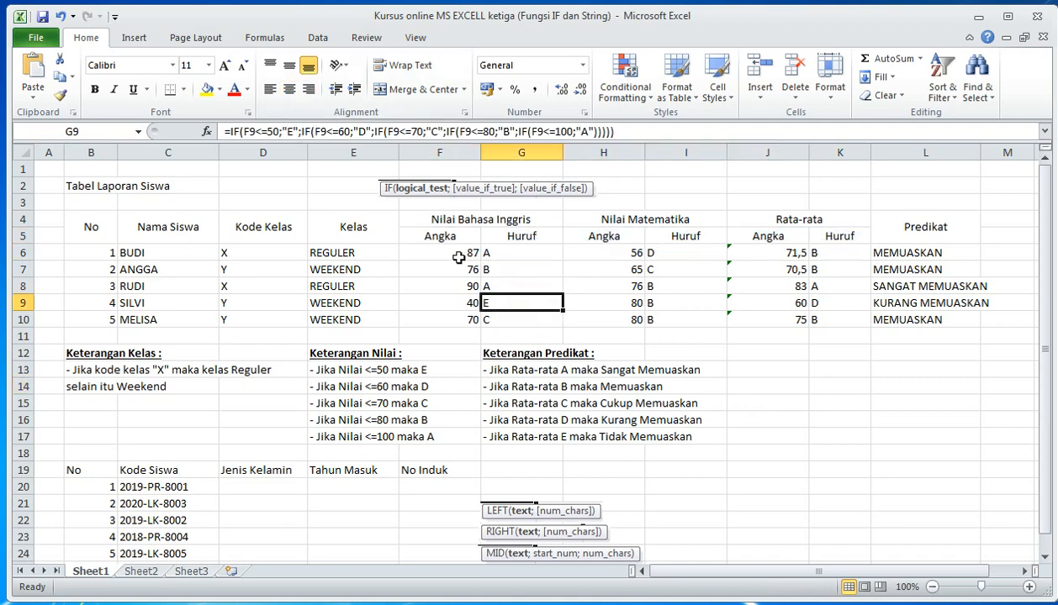
{"action": "left_click_drag", "start_coordinate": [442, 251], "coordinate": [820, 316]}
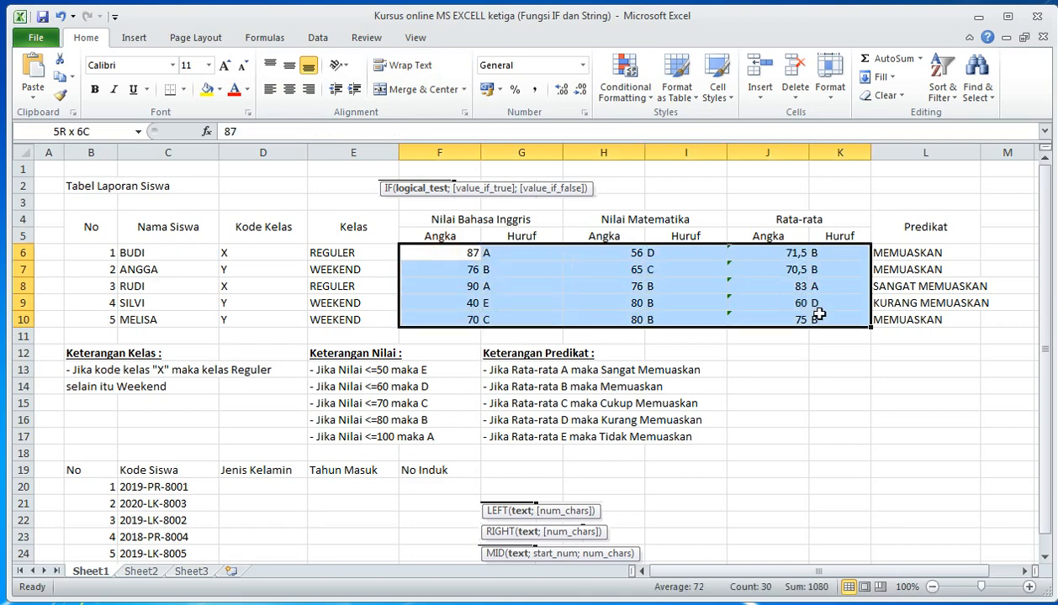
{"action": "left_click", "coordinate": [288, 89]}
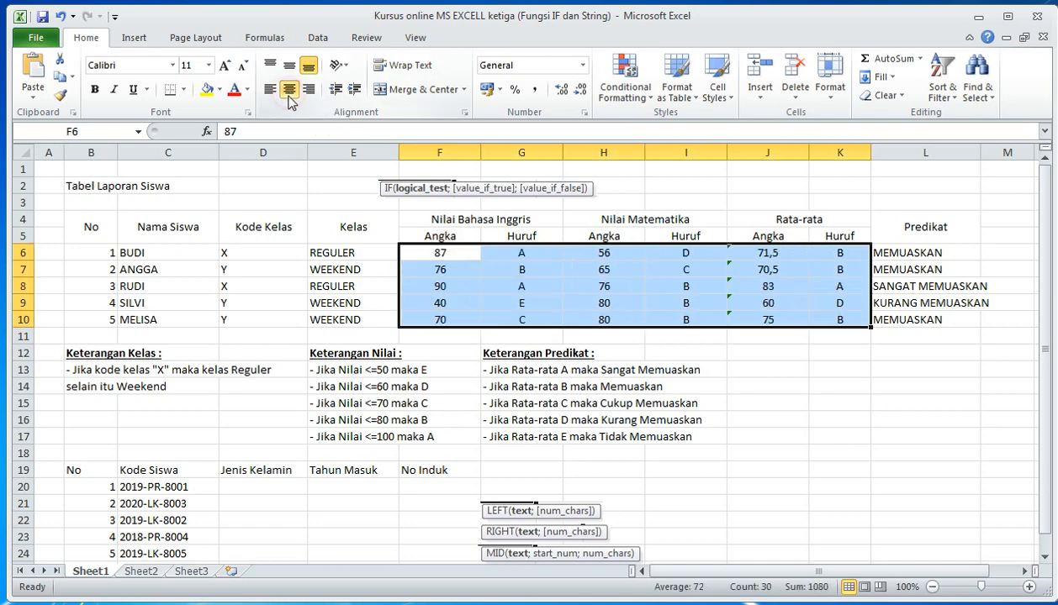
{"action": "left_click", "coordinate": [449, 301]}
Step: Center the Kode Kelas values in D6:D10 horizontally
{"action": "left_click_drag", "start_coordinate": [276, 252], "coordinate": [280, 314]}
{"action": "left_click", "coordinate": [288, 89]}
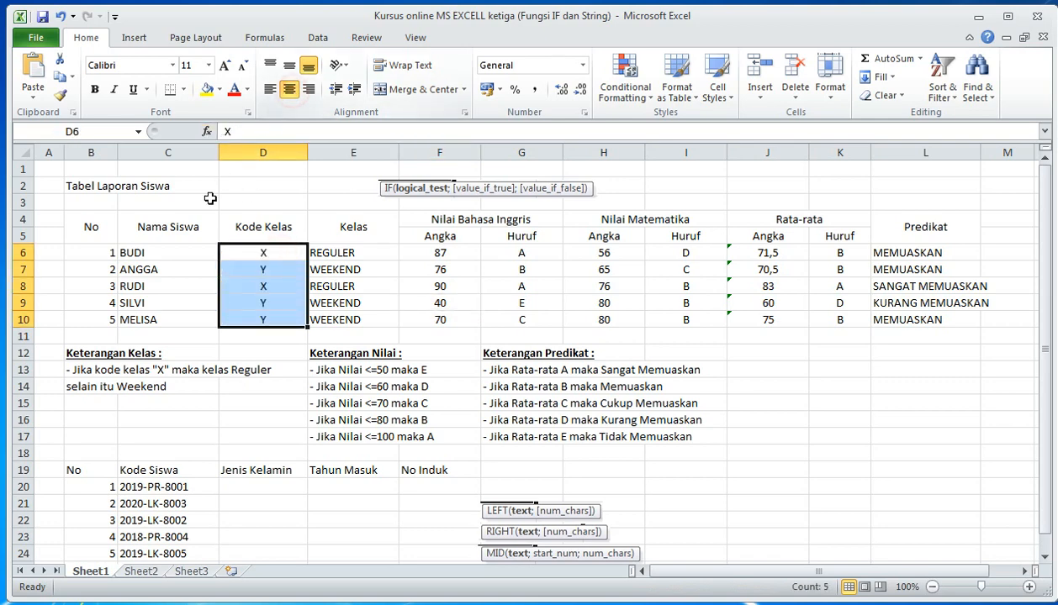
{"action": "left_click", "coordinate": [181, 281]}
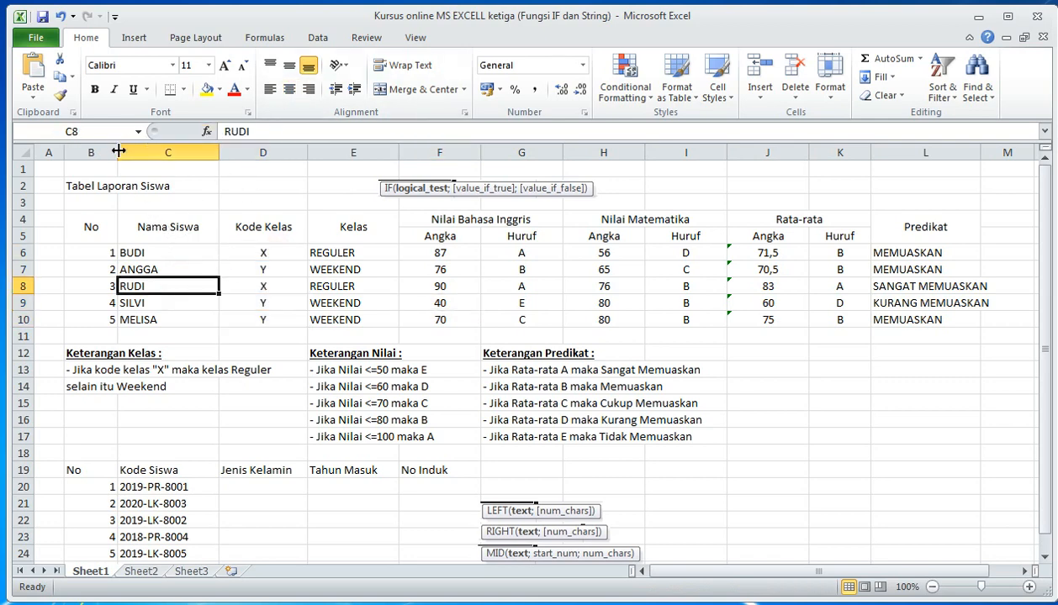
Step: Narrow the No column B and center the row numbers in B6:B10
{"action": "left_click_drag", "start_coordinate": [118, 152], "coordinate": [97, 152]}
{"action": "left_click_drag", "start_coordinate": [91, 253], "coordinate": [84, 320]}
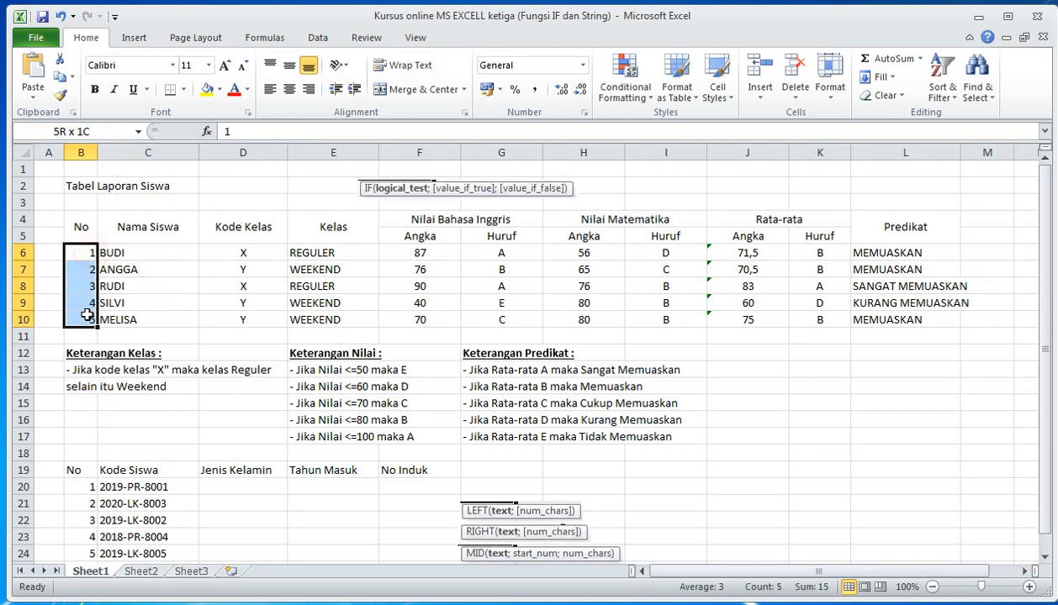
{"action": "left_click", "coordinate": [289, 89]}
{"action": "left_click", "coordinate": [433, 267]}
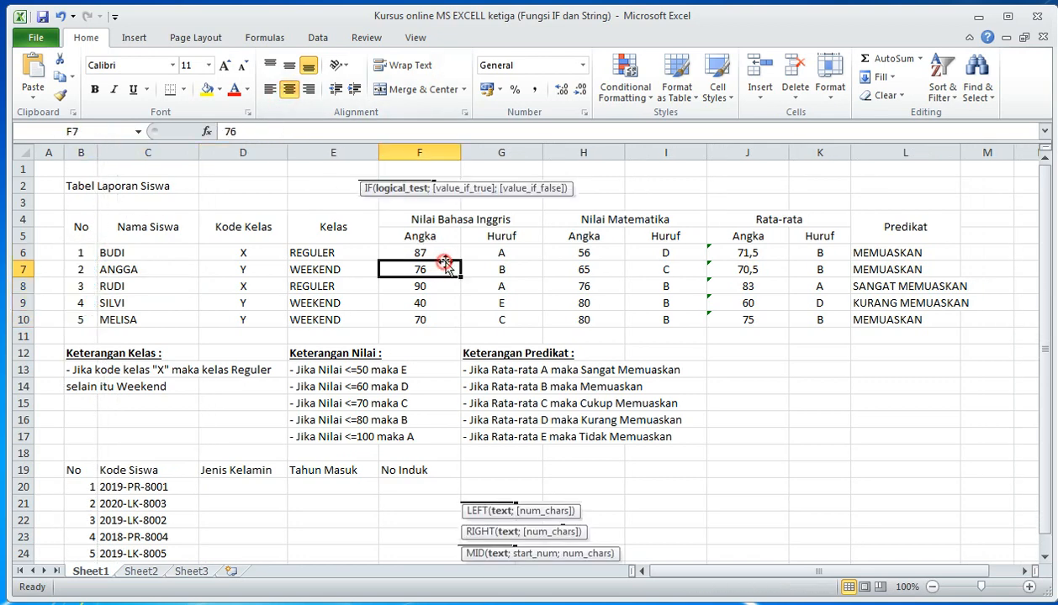
Step: Widen the Predikat column L so that its longest text fits inside the cell
{"action": "left_click", "coordinate": [813, 416]}
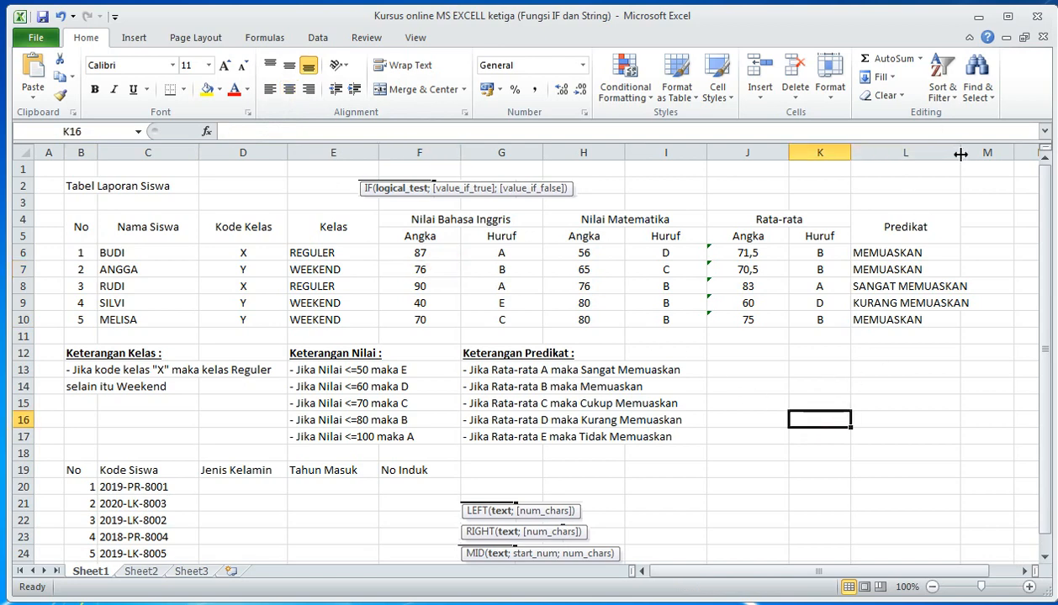
{"action": "left_click_drag", "start_coordinate": [960, 154], "coordinate": [977, 152]}
{"action": "left_click", "coordinate": [944, 399]}
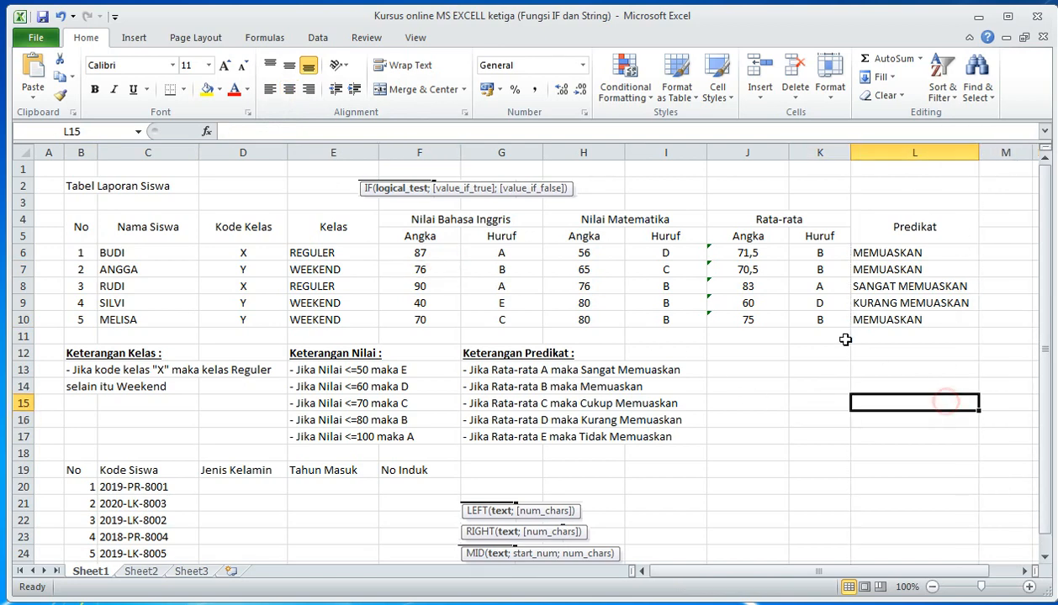
Step: Apply a medium solid border to the left, top, bottom and right outer edges of the table B4:L10
{"action": "left_click_drag", "start_coordinate": [84, 233], "coordinate": [891, 318]}
{"action": "right_click", "coordinate": [589, 269]}
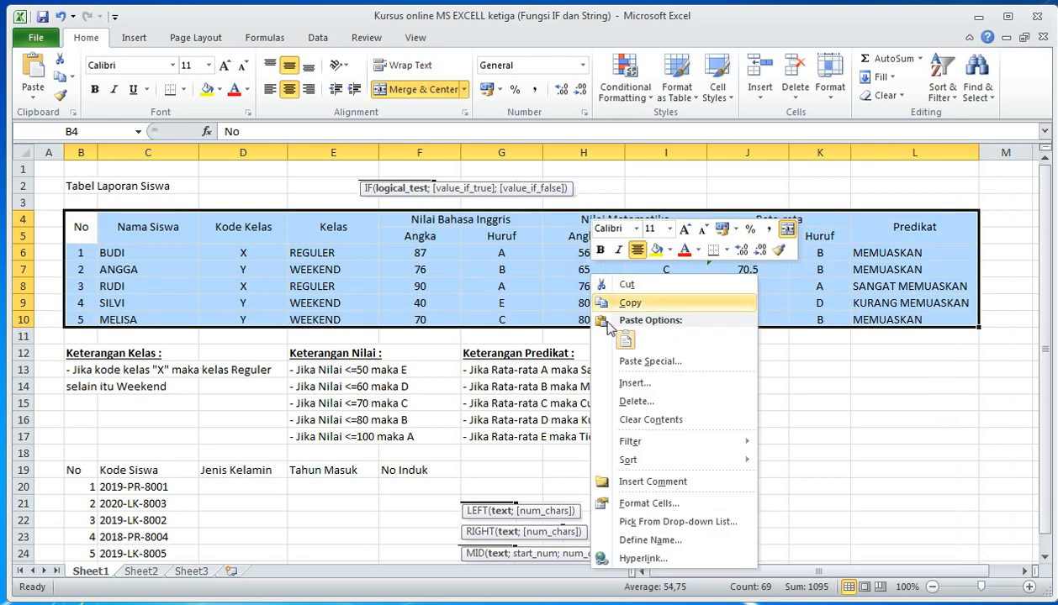
{"action": "left_click", "coordinate": [637, 504]}
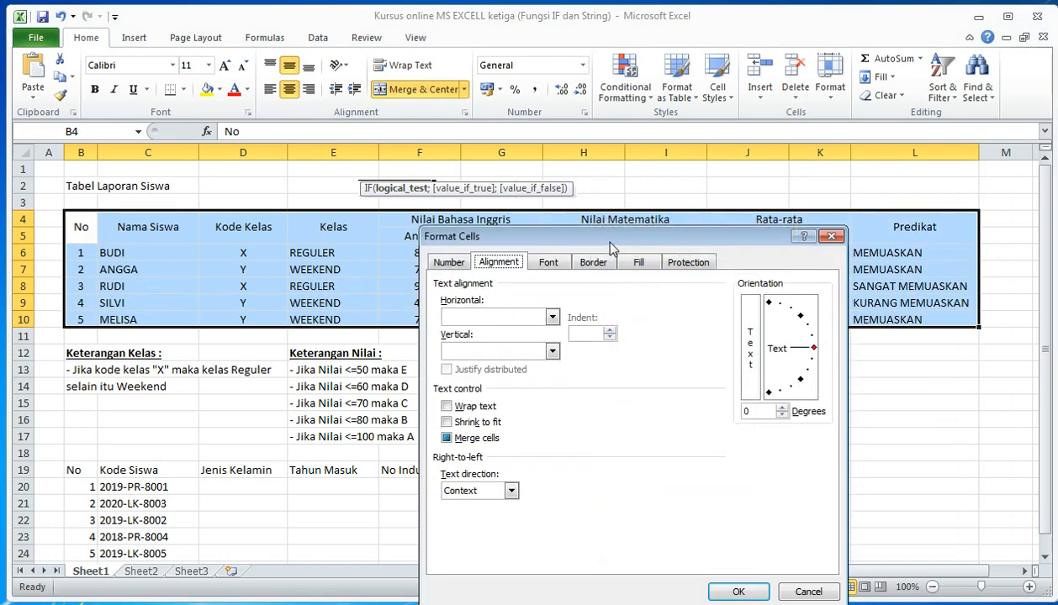
{"action": "left_click_drag", "start_coordinate": [600, 238], "coordinate": [614, 174]}
{"action": "left_click", "coordinate": [587, 199]}
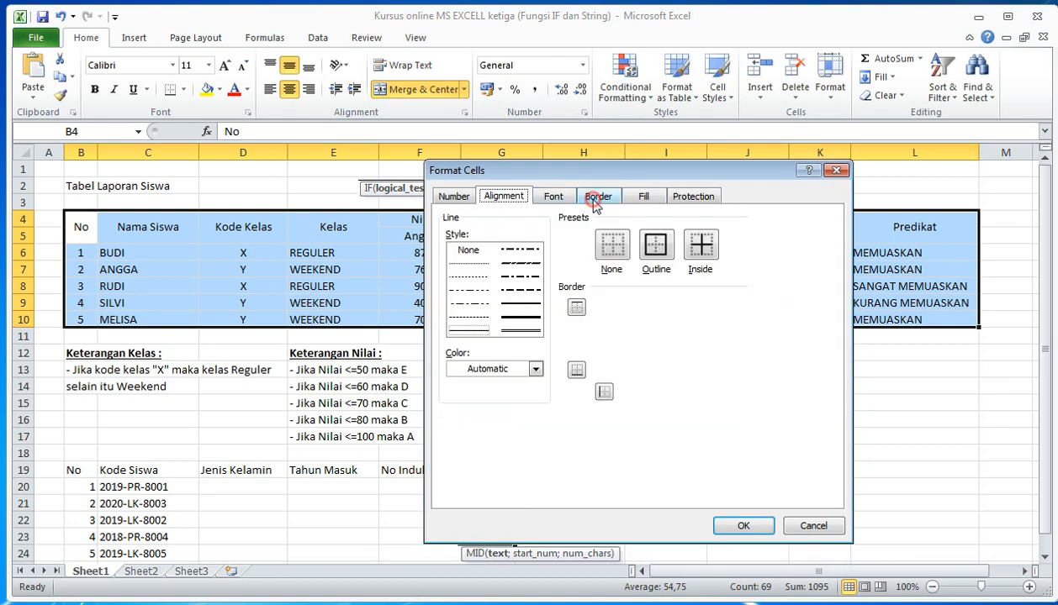
{"action": "left_click", "coordinate": [523, 308]}
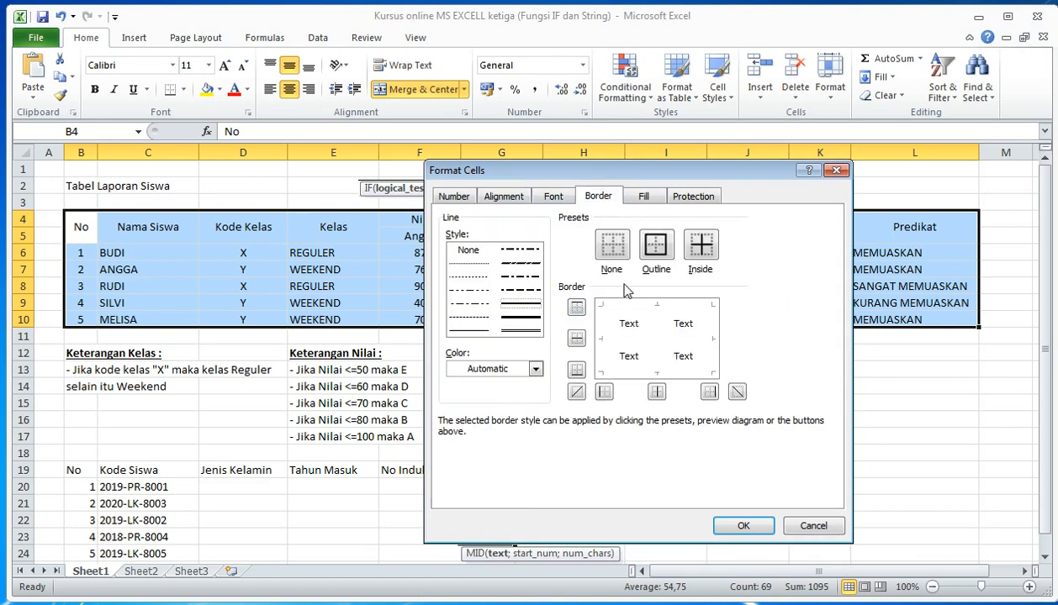
{"action": "left_click", "coordinate": [602, 393]}
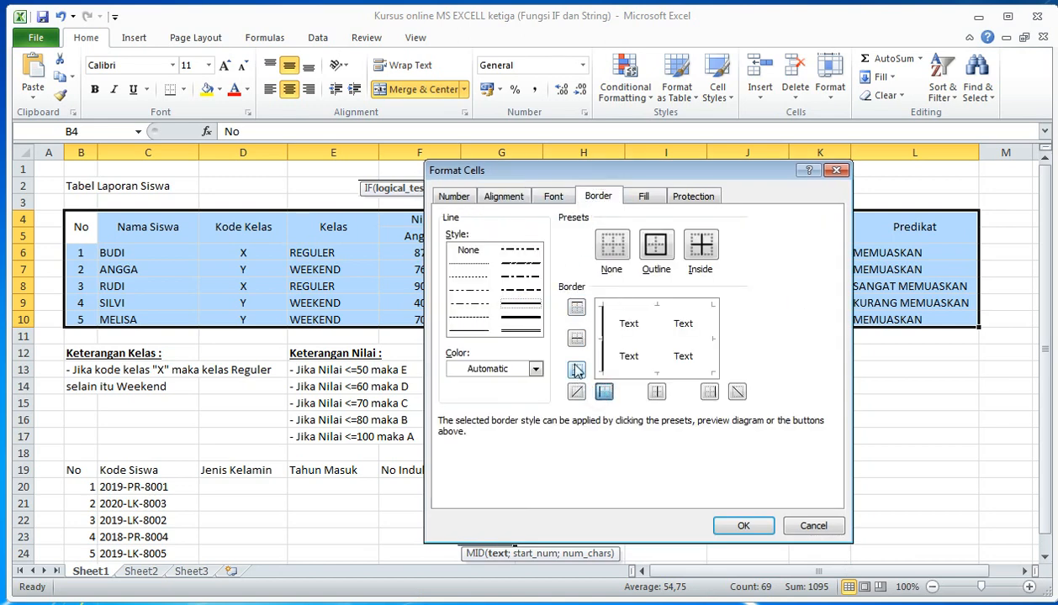
{"action": "left_click", "coordinate": [576, 308]}
{"action": "left_click", "coordinate": [575, 370]}
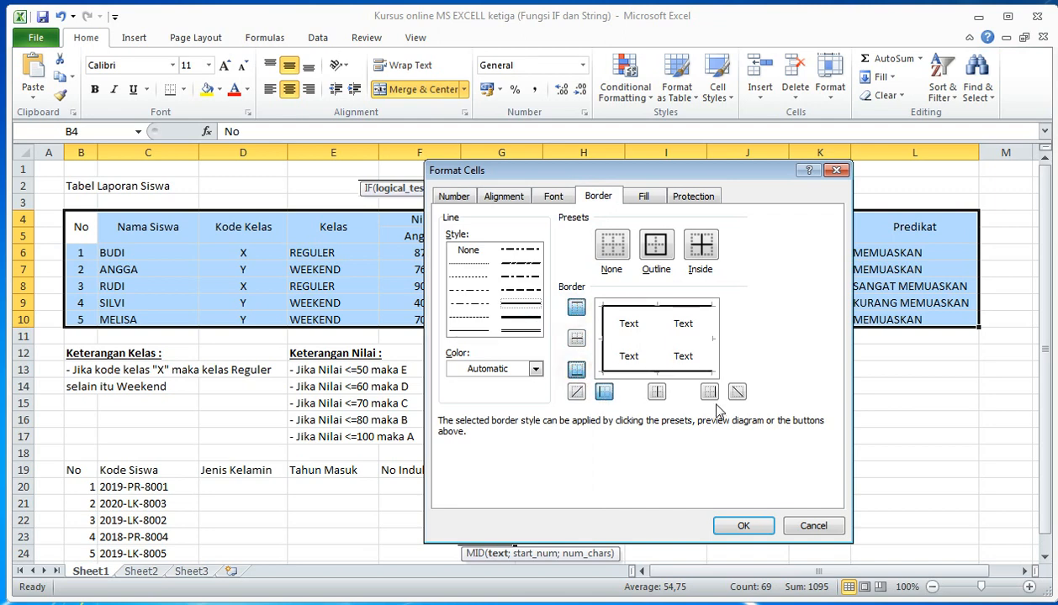
{"action": "left_click", "coordinate": [709, 393]}
{"action": "left_click", "coordinate": [740, 527]}
{"action": "left_click", "coordinate": [799, 471]}
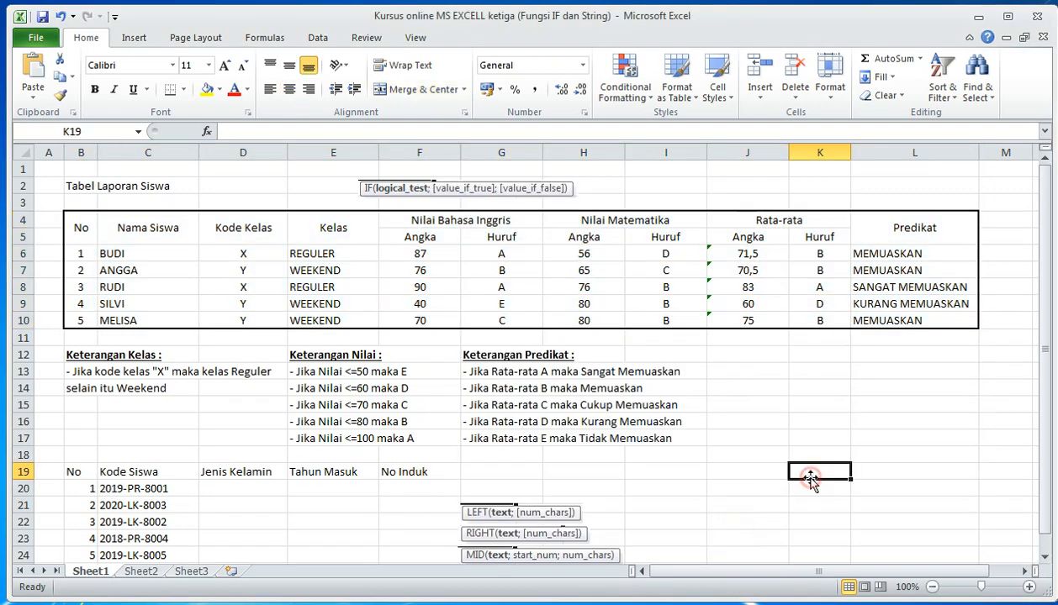
Step: Add a medium solid bottom border beneath the header rows B4:L5
{"action": "left_click_drag", "start_coordinate": [84, 222], "coordinate": [917, 227]}
{"action": "right_click", "coordinate": [519, 224]}
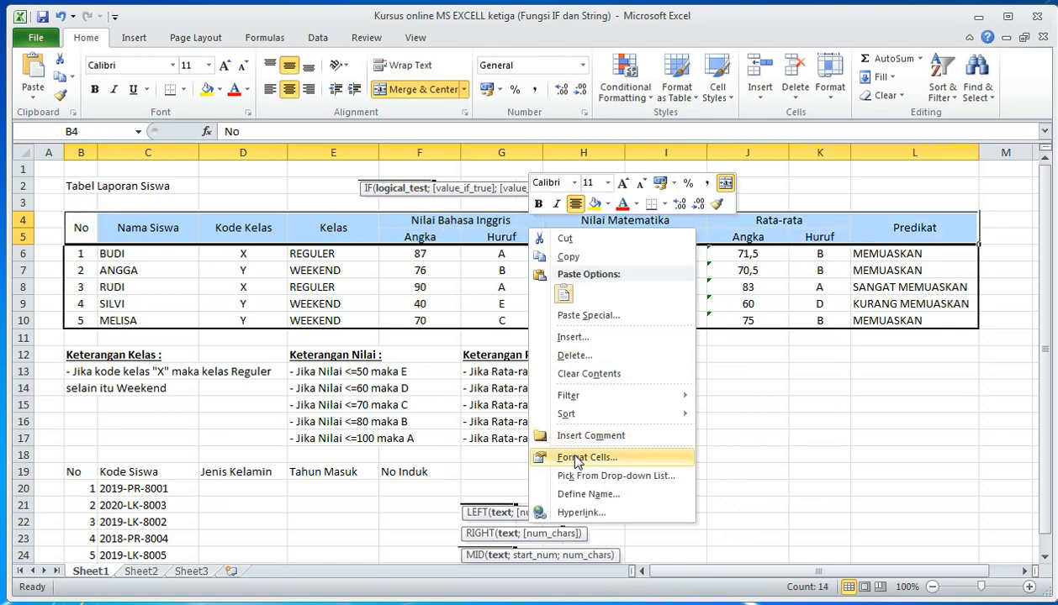
{"action": "left_click", "coordinate": [574, 456]}
{"action": "left_click_drag", "start_coordinate": [571, 239], "coordinate": [564, 180]}
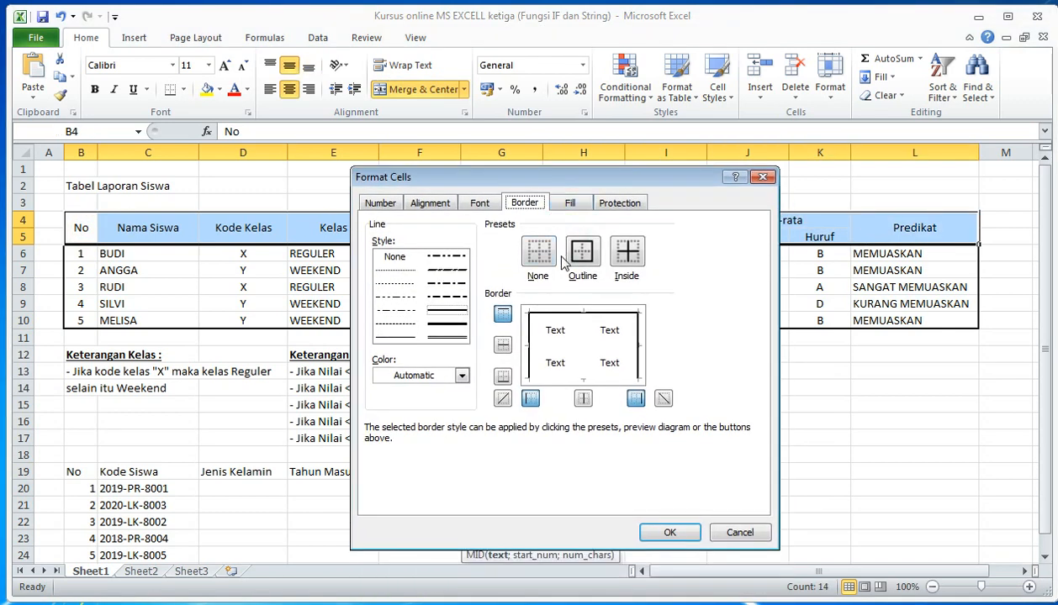
{"action": "left_click", "coordinate": [502, 376]}
{"action": "left_click", "coordinate": [664, 532]}
{"action": "left_click", "coordinate": [730, 405]}
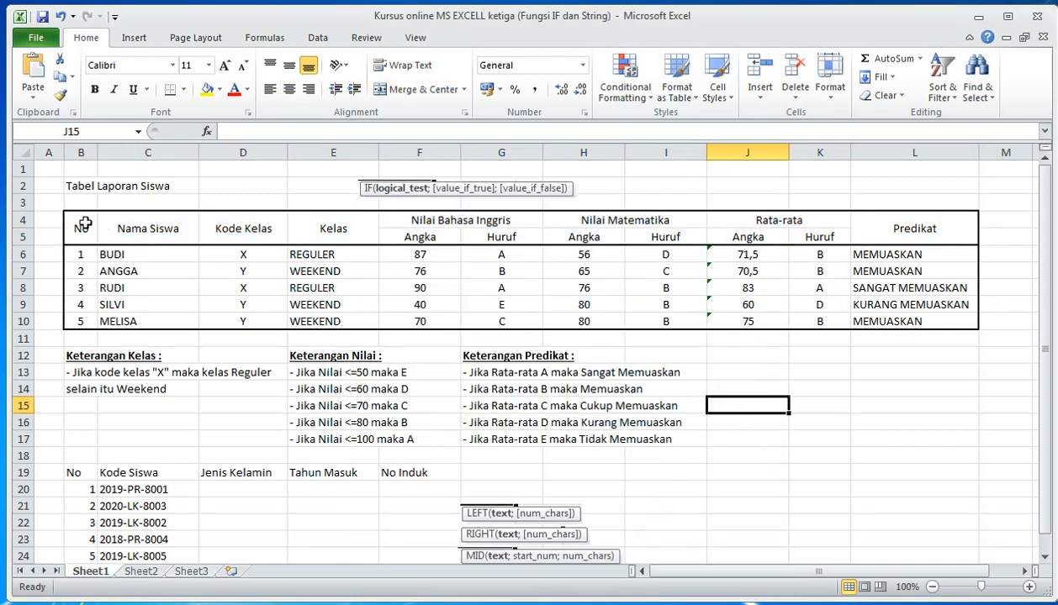
Step: Apply thin solid inside horizontal and vertical borders to the whole table B4:L10
{"action": "left_click_drag", "start_coordinate": [84, 221], "coordinate": [841, 316]}
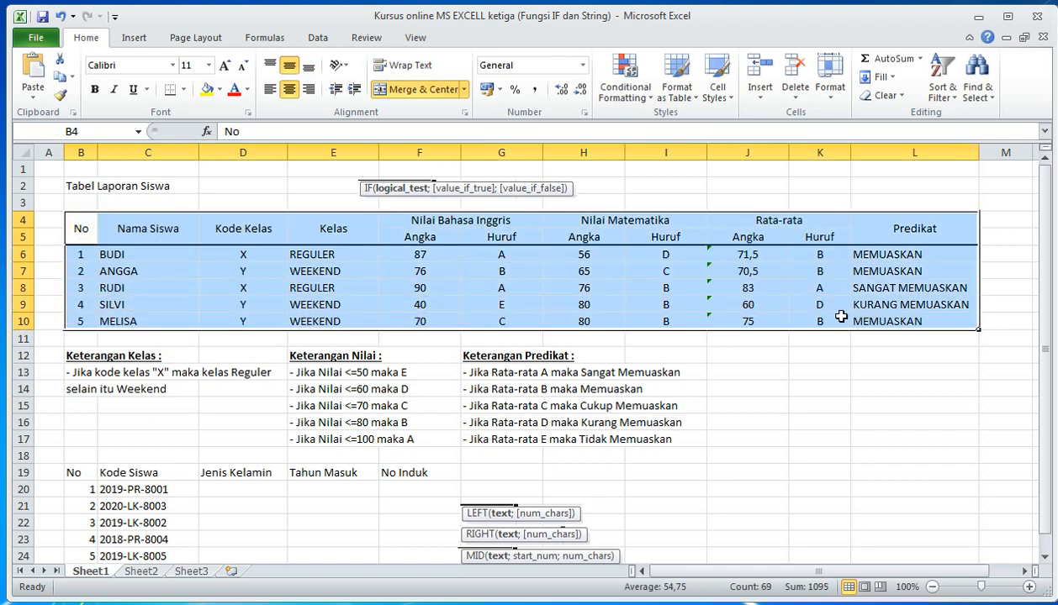
{"action": "right_click", "coordinate": [577, 276]}
{"action": "left_click", "coordinate": [621, 501]}
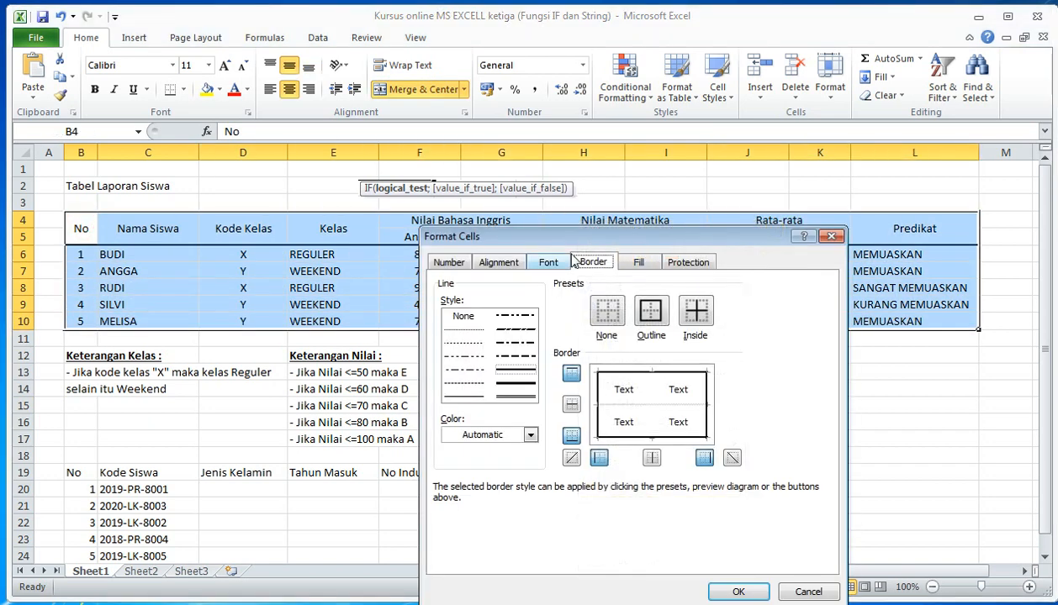
{"action": "left_click_drag", "start_coordinate": [572, 237], "coordinate": [560, 141]}
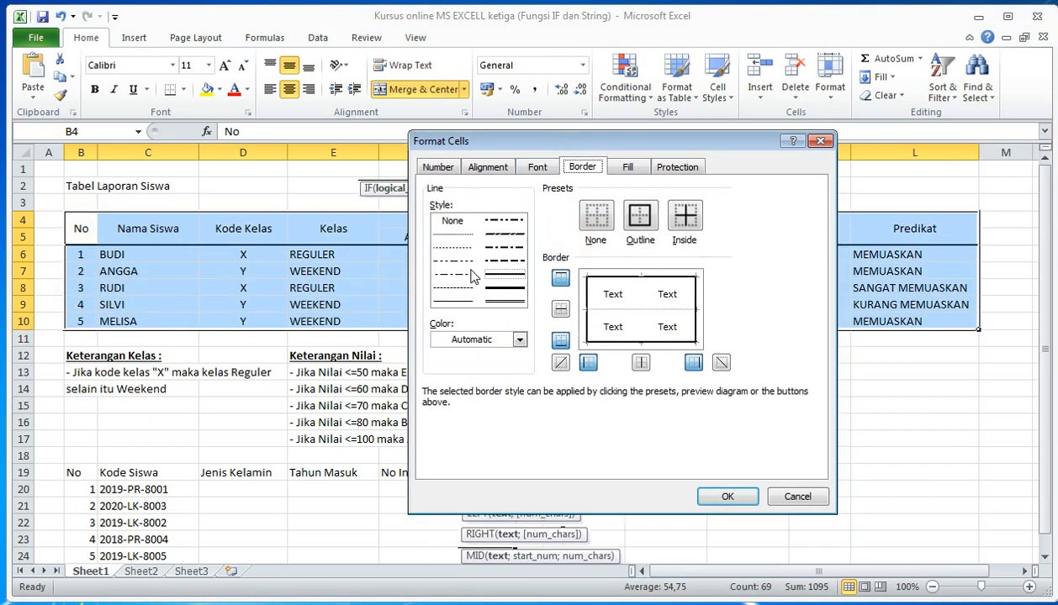
{"action": "left_click", "coordinate": [561, 308]}
{"action": "left_click", "coordinate": [641, 362]}
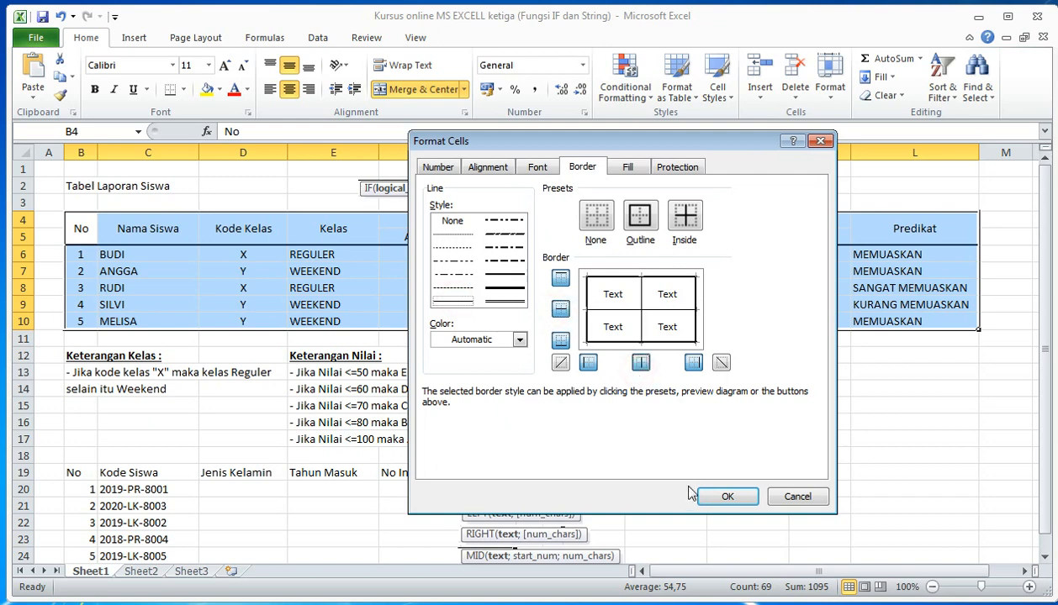
{"action": "left_click", "coordinate": [708, 496]}
{"action": "left_click", "coordinate": [681, 433]}
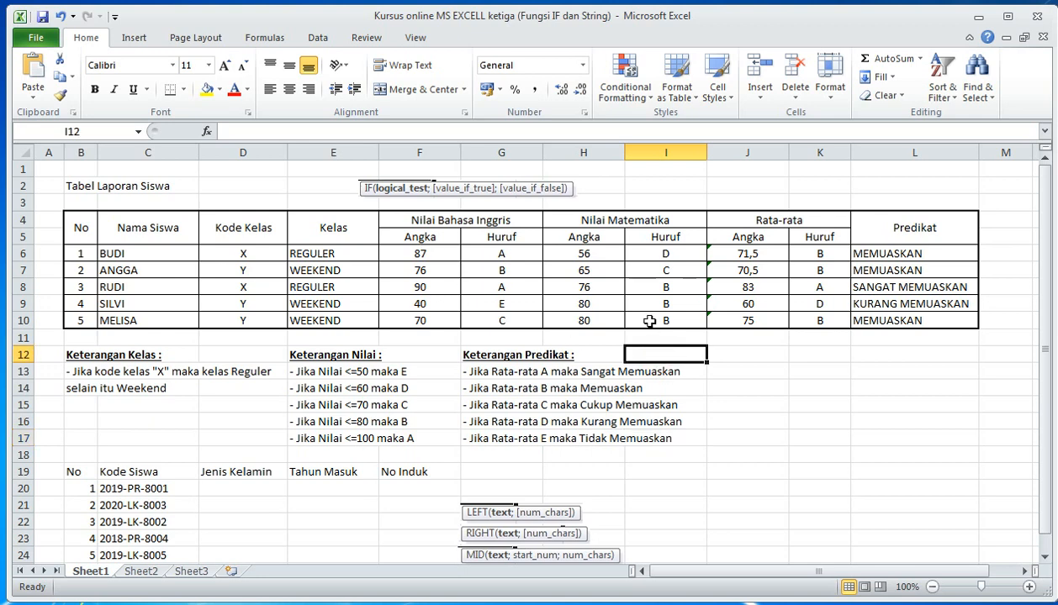
{"action": "left_click", "coordinate": [515, 316]}
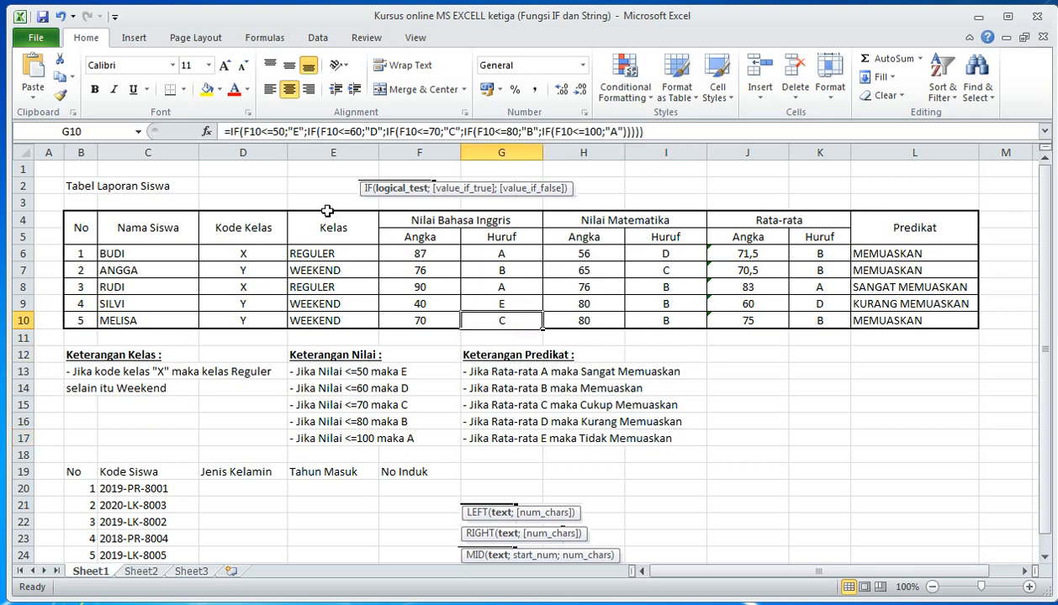
Step: Make the Tabel Laporan Siswa title in B2 bold
{"action": "left_click", "coordinate": [90, 186]}
{"action": "left_click", "coordinate": [94, 89]}
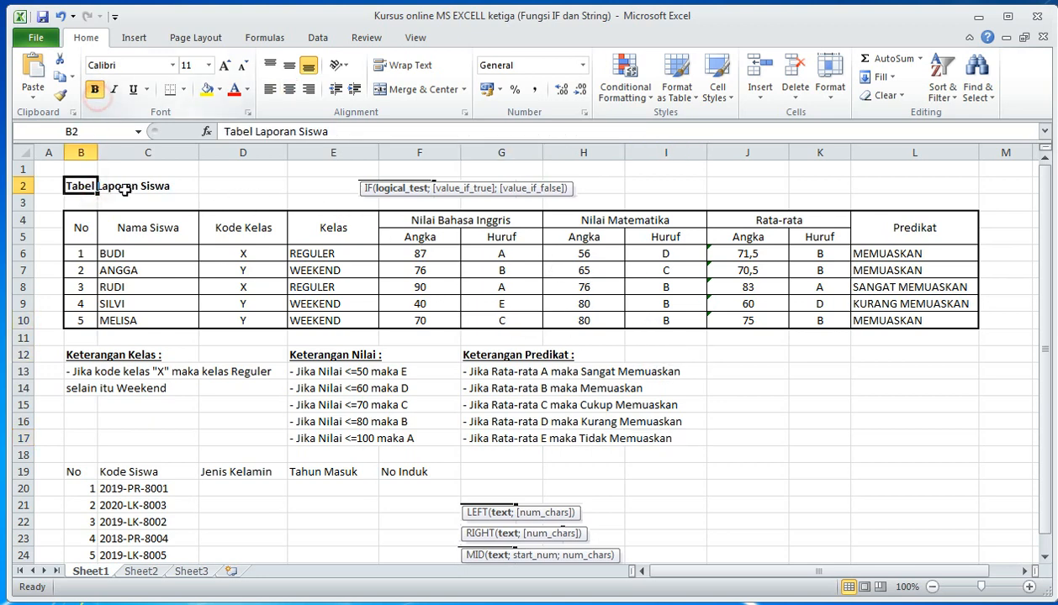
{"action": "left_click", "coordinate": [313, 271]}
{"action": "left_click", "coordinate": [744, 304]}
{"action": "left_click", "coordinate": [737, 383]}
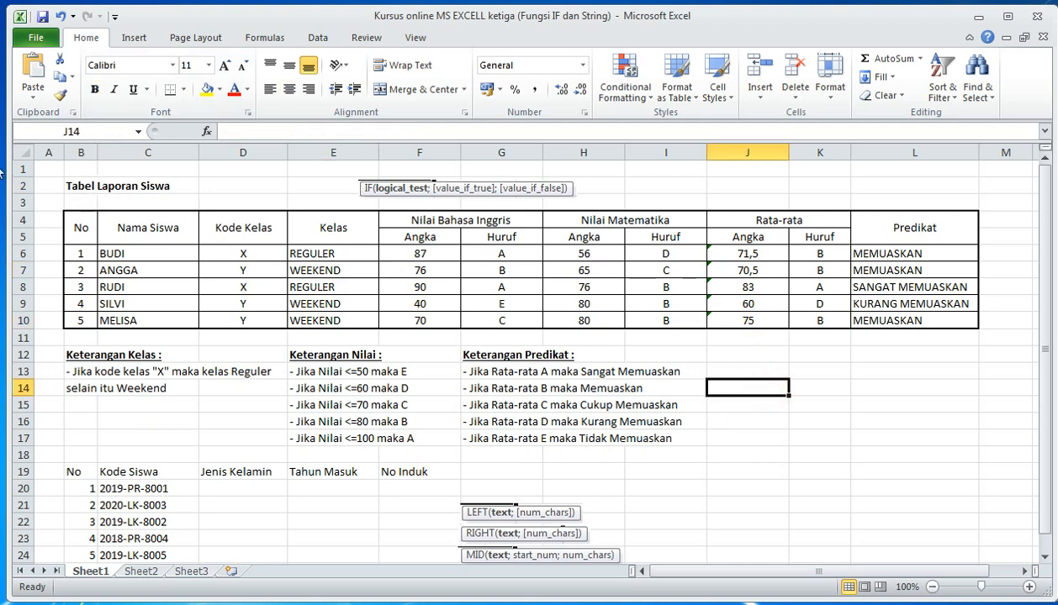
Step: Reduce the height of the empty row 1 above the title
{"action": "left_click", "coordinate": [34, 180]}
{"action": "left_click_drag", "start_coordinate": [25, 177], "coordinate": [28, 166]}
{"action": "left_click", "coordinate": [790, 441]}
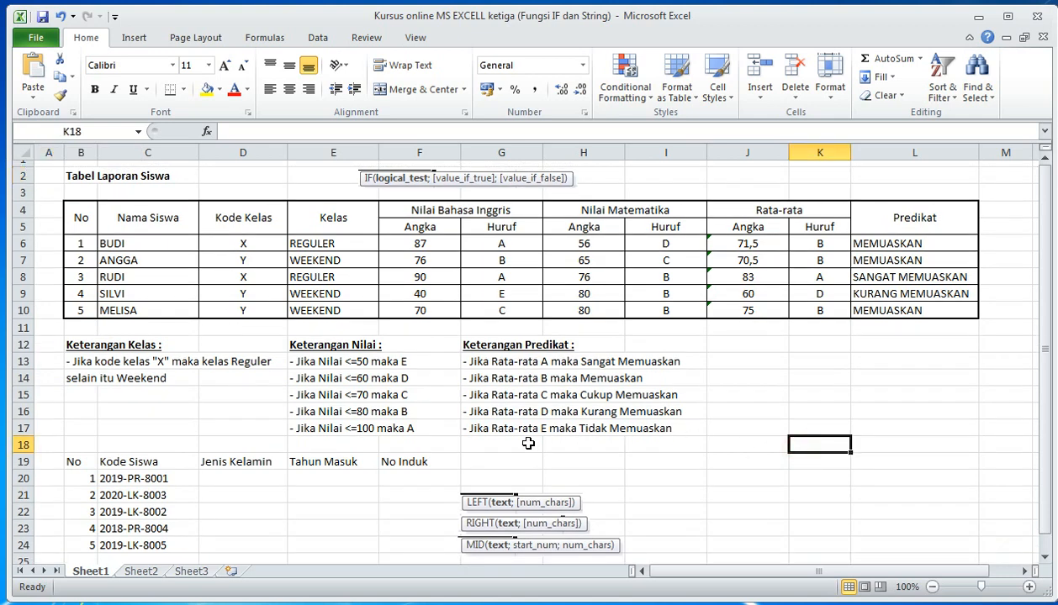
{"action": "scroll", "coordinate": [525, 439], "scroll_direction": "down", "scroll_amount": 1}
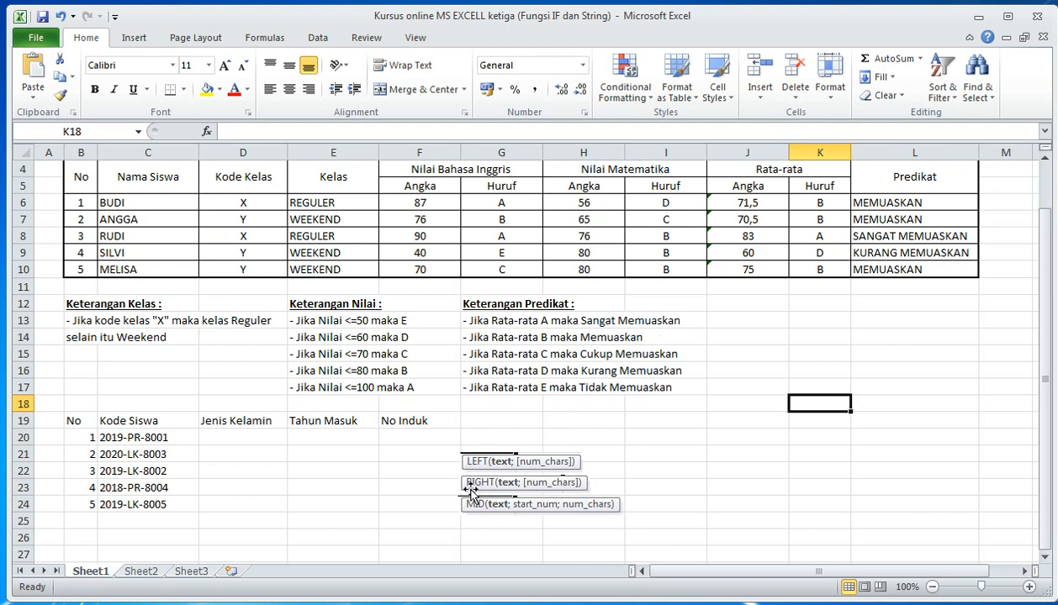
{"action": "left_click", "coordinate": [307, 471]}
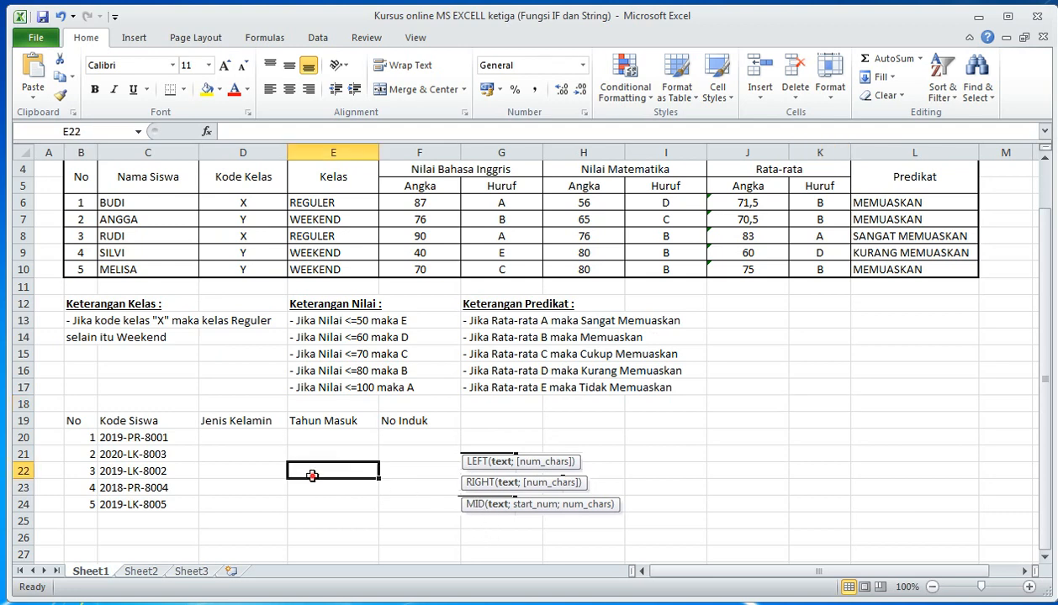
{"action": "left_click", "coordinate": [417, 440]}
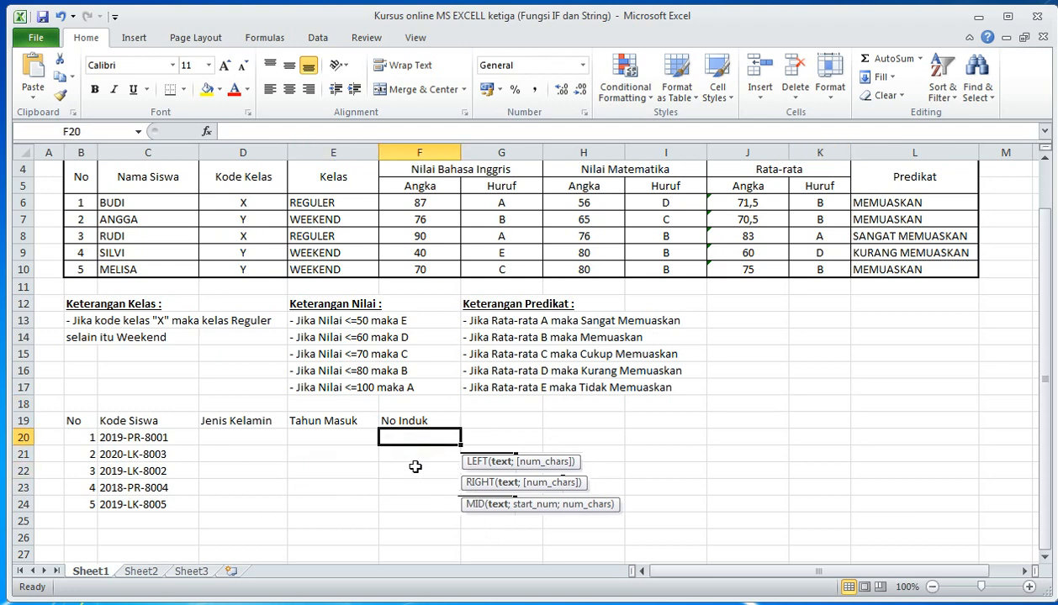
{"action": "left_click", "coordinate": [767, 375]}
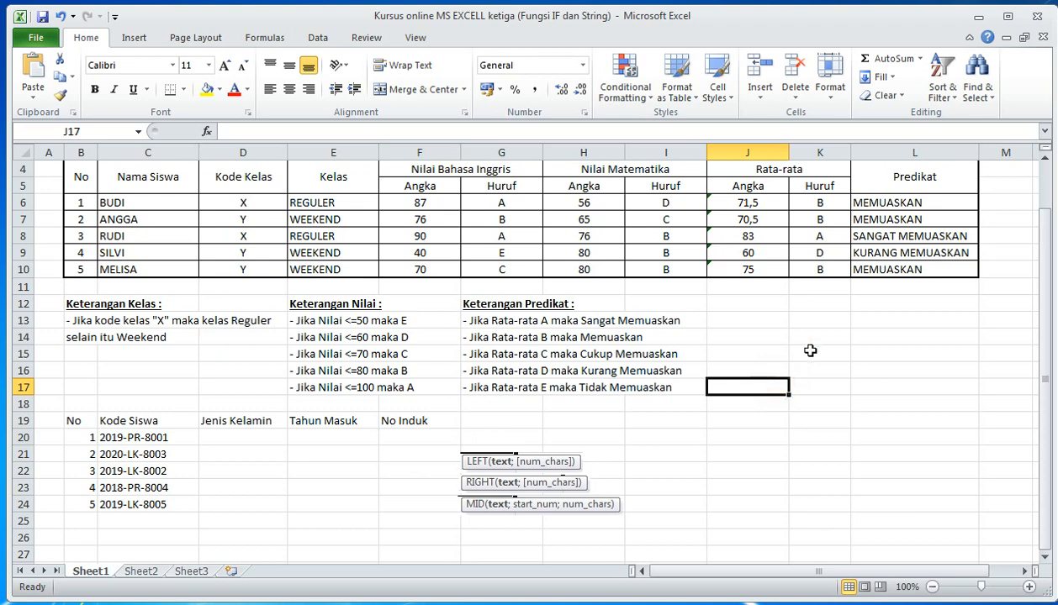
{"action": "scroll", "coordinate": [809, 351], "scroll_direction": "up", "scroll_amount": 1}
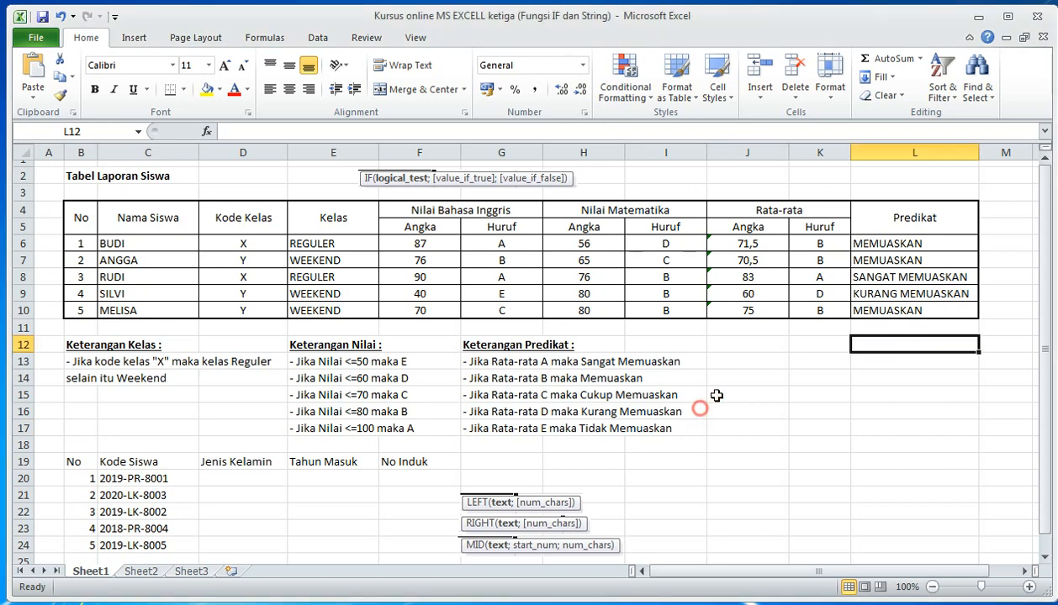
{"action": "left_click", "coordinate": [744, 360]}
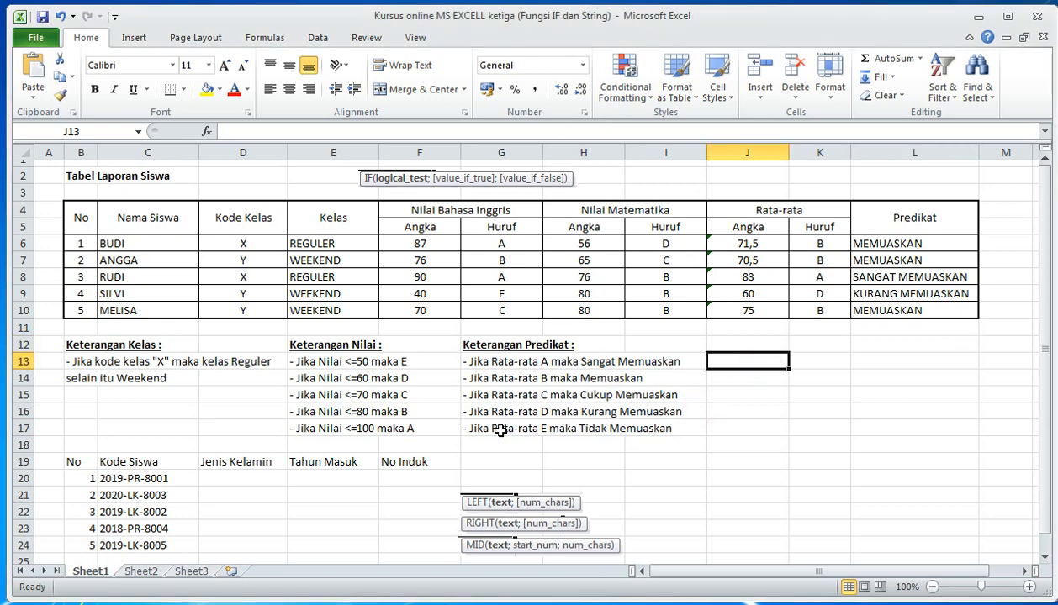
{"action": "left_click", "coordinate": [269, 479]}
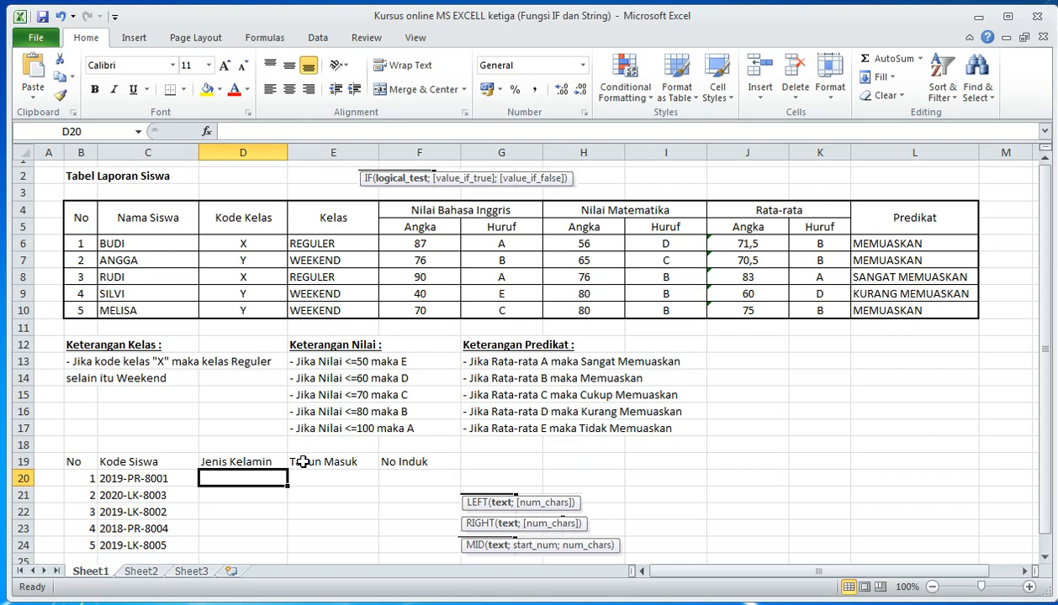
{"action": "left_click", "coordinate": [251, 460]}
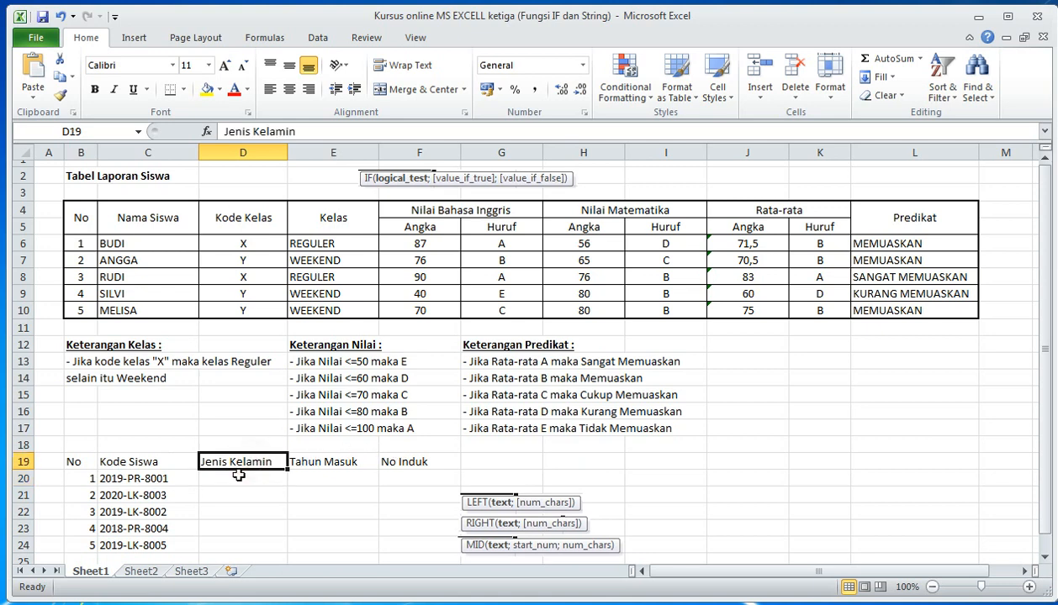
Step: Try filling Jenis Kelamin by hand with PR in D20 and LK in D21, and clear both cells again
{"action": "left_click", "coordinate": [241, 472]}
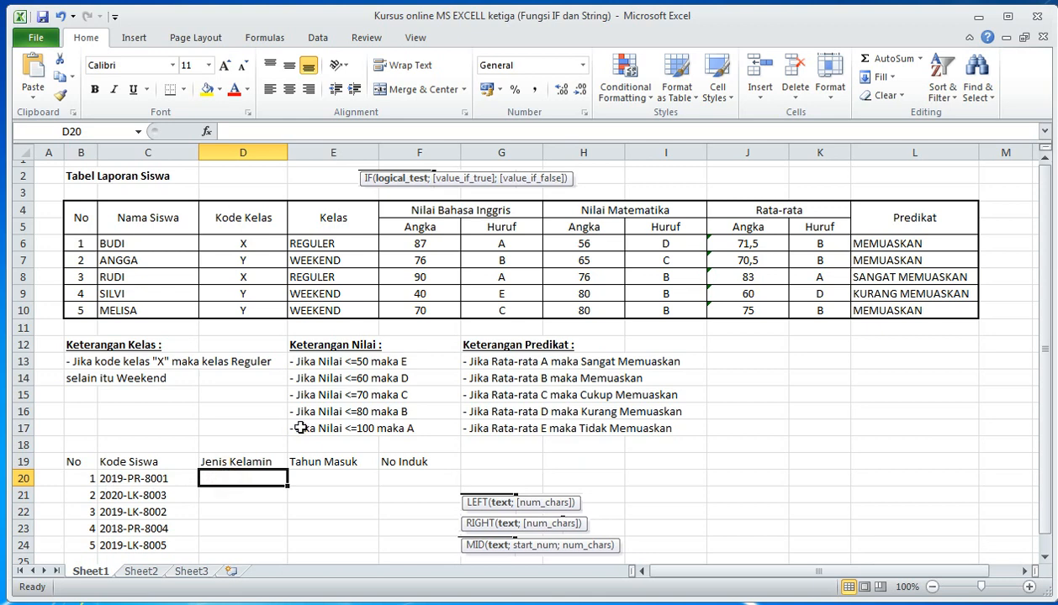
{"action": "type", "text": "PR"}
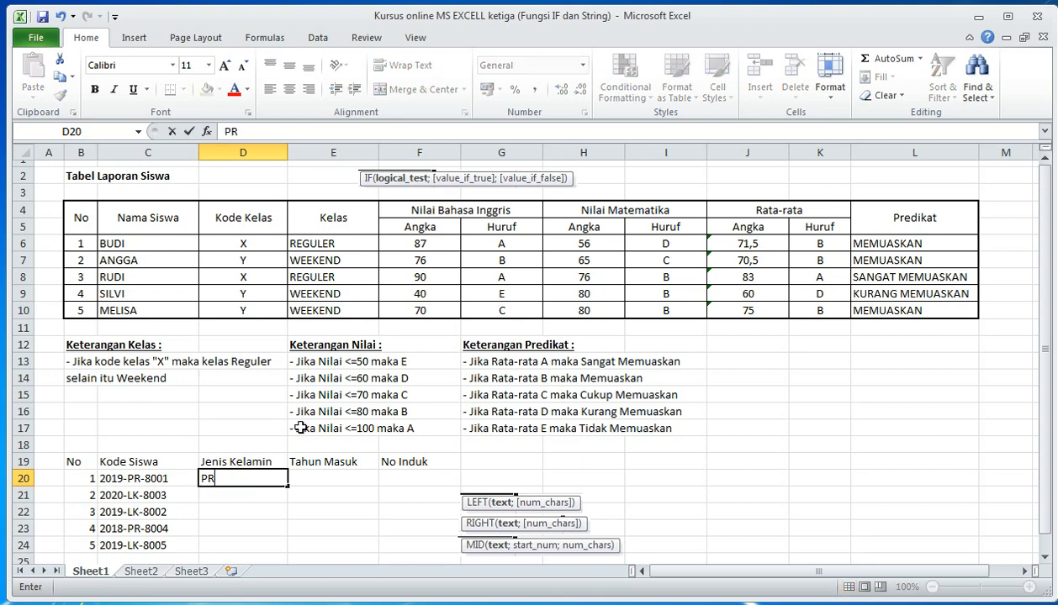
{"action": "key", "text": "Return"}
{"action": "type", "text": "LK"}
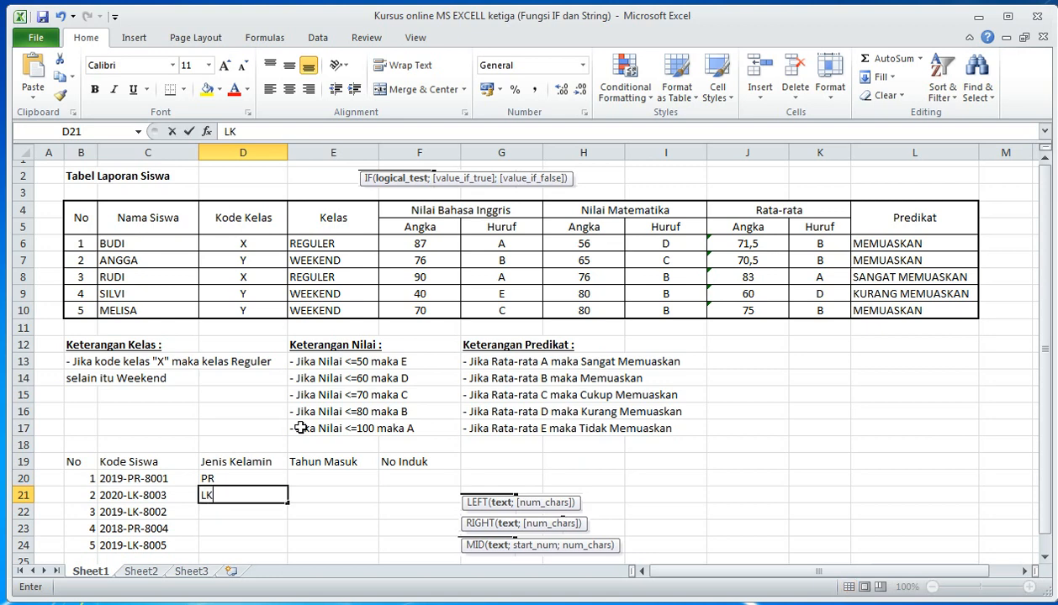
{"action": "key", "text": "Return"}
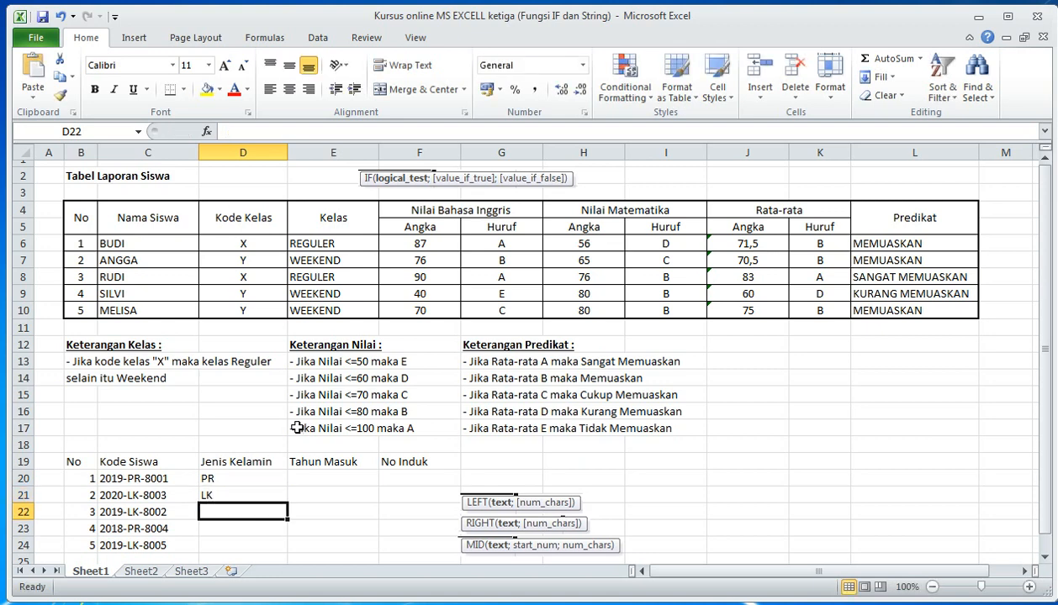
{"action": "left_click", "coordinate": [228, 478]}
{"action": "left_click_drag", "start_coordinate": [228, 479], "coordinate": [229, 493]}
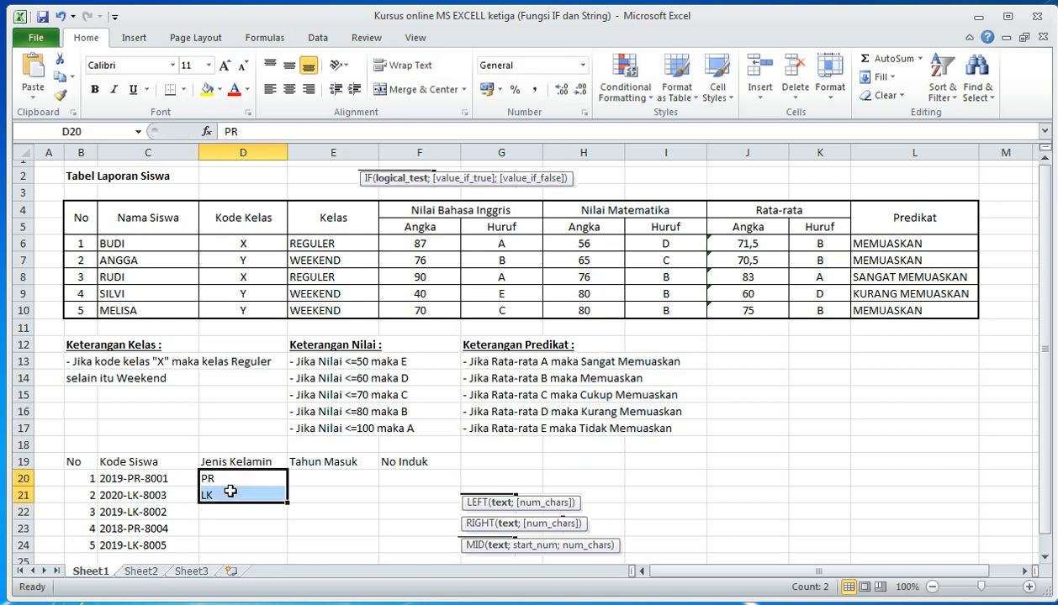
{"action": "key", "text": "Delete"}
{"action": "left_click", "coordinate": [159, 478]}
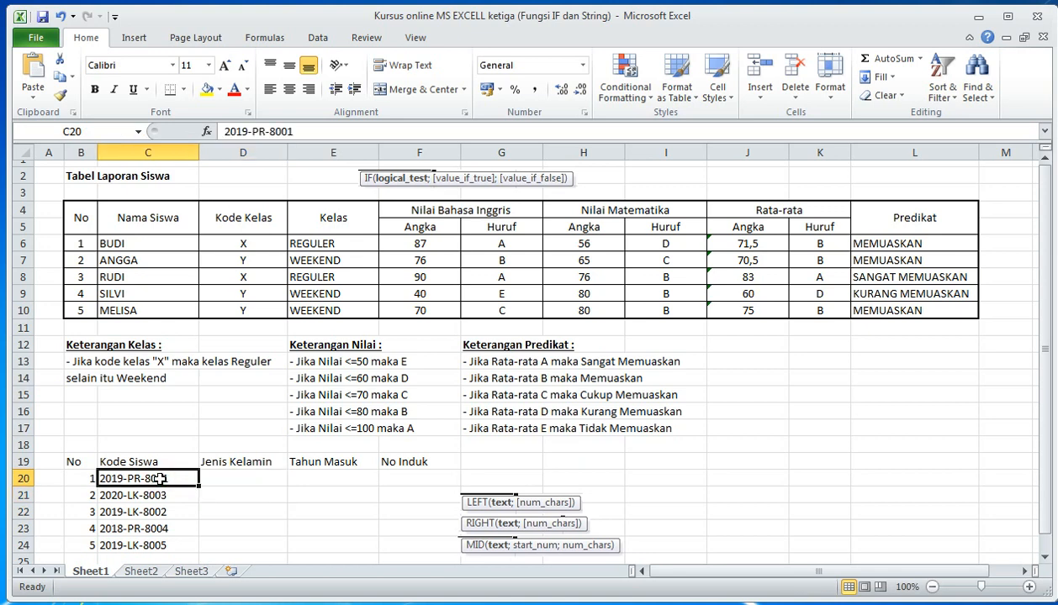
{"action": "left_click", "coordinate": [223, 480]}
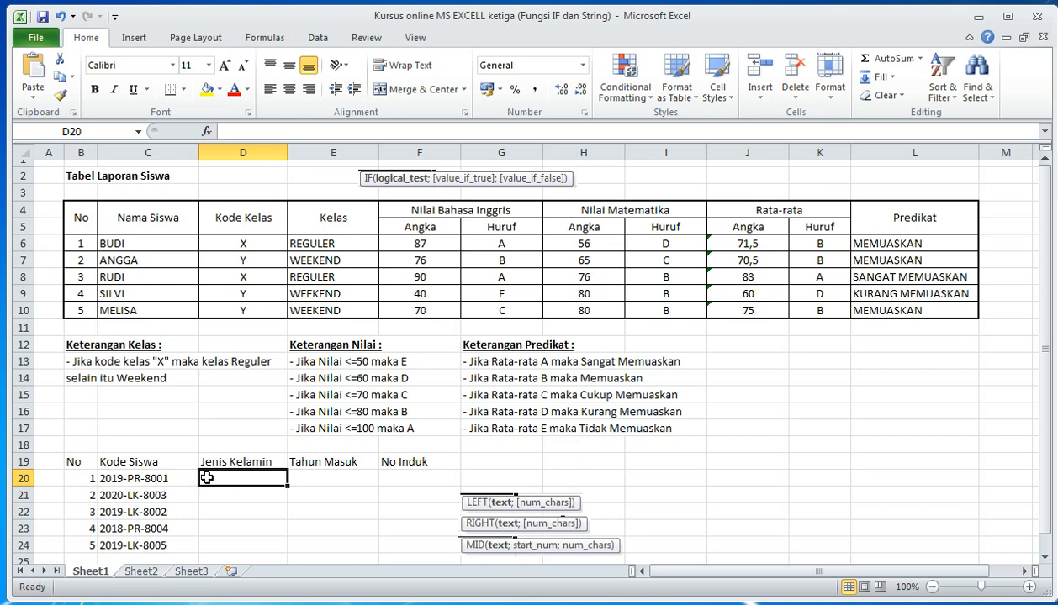
{"action": "left_click", "coordinate": [147, 475]}
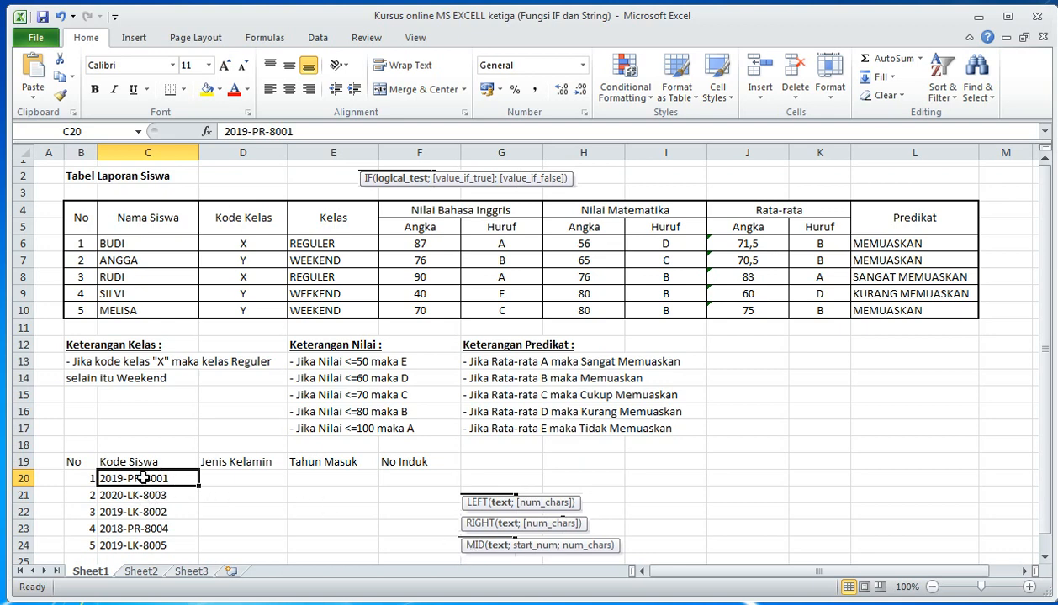
Step: Enter =MID(C20;6;2) in D20 to extract the first student's Jenis Kelamin code from Kode Siswa
{"action": "left_click", "coordinate": [217, 475]}
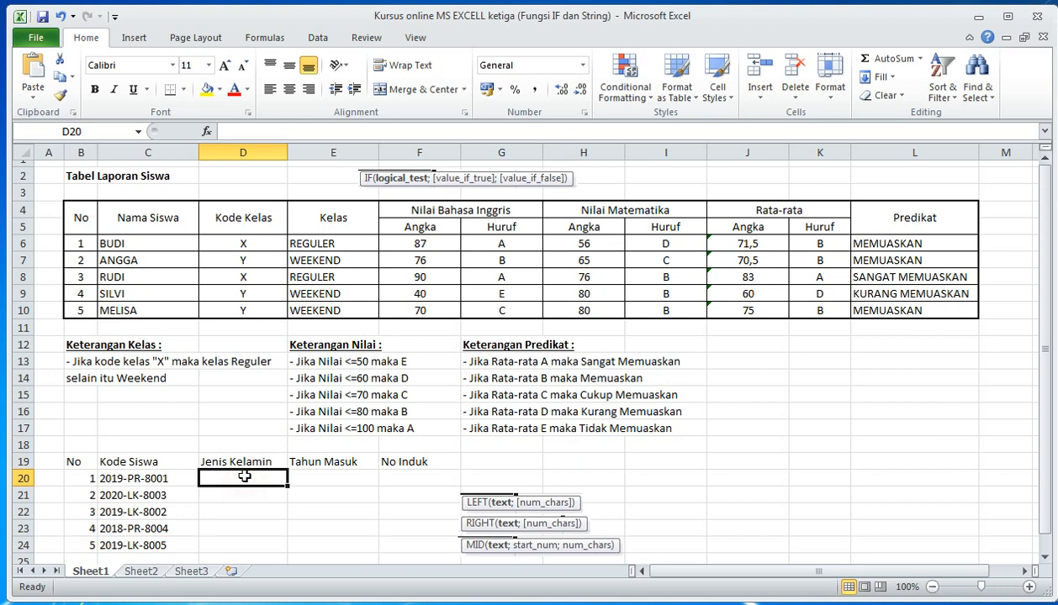
{"action": "type", "text": "=MI"}
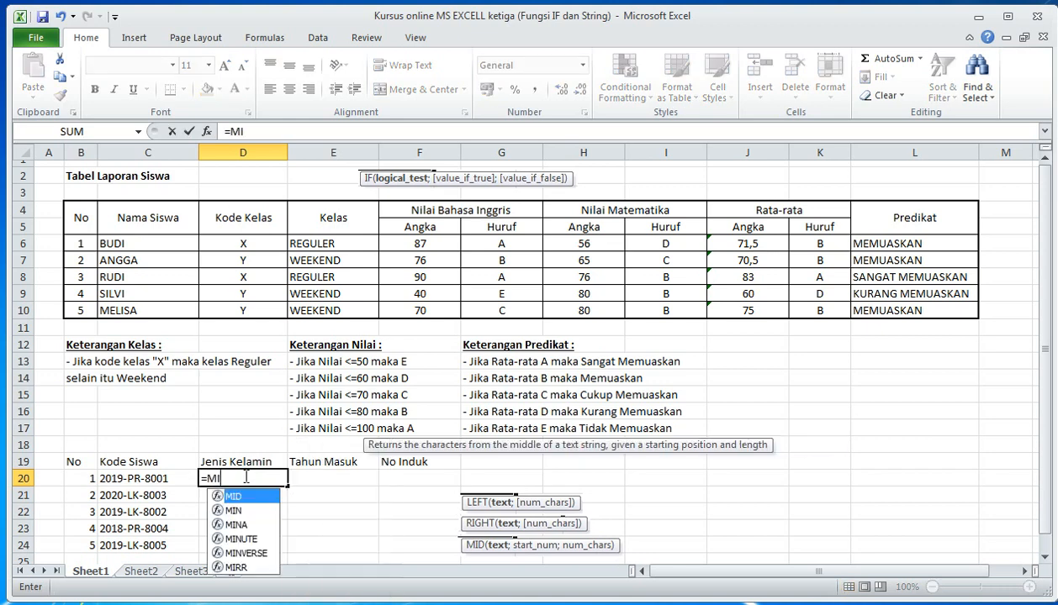
{"action": "type", "text": "D("}
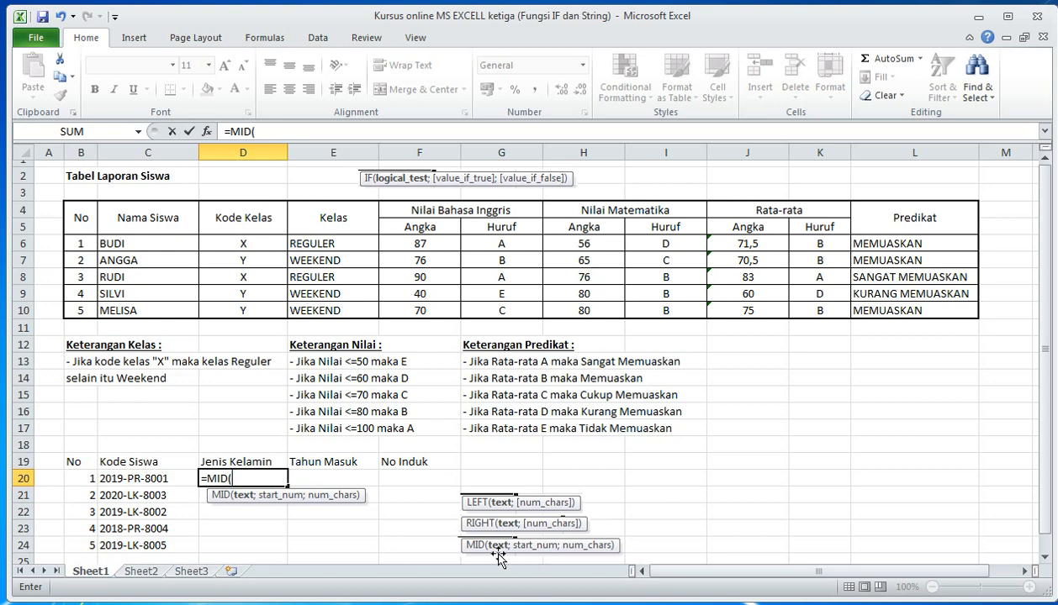
{"action": "left_click", "coordinate": [147, 479]}
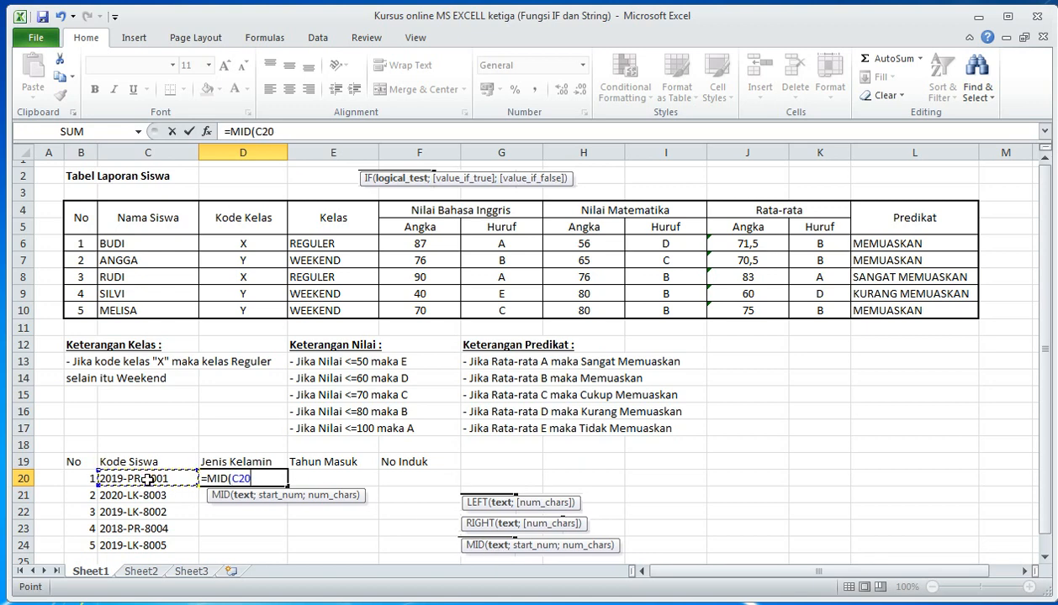
{"action": "type", "text": ";"}
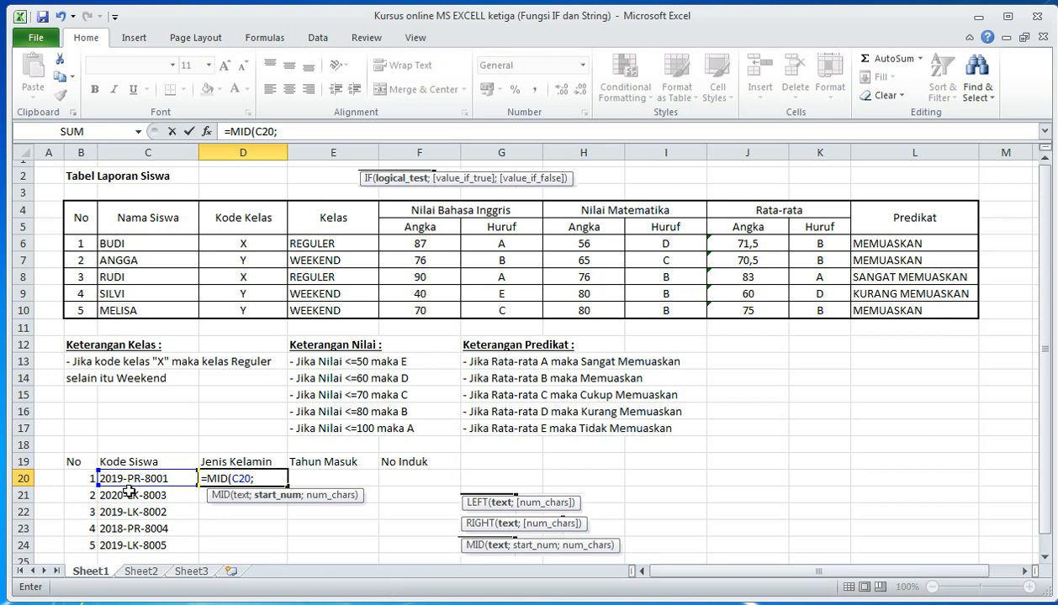
{"action": "type", "text": "6"}
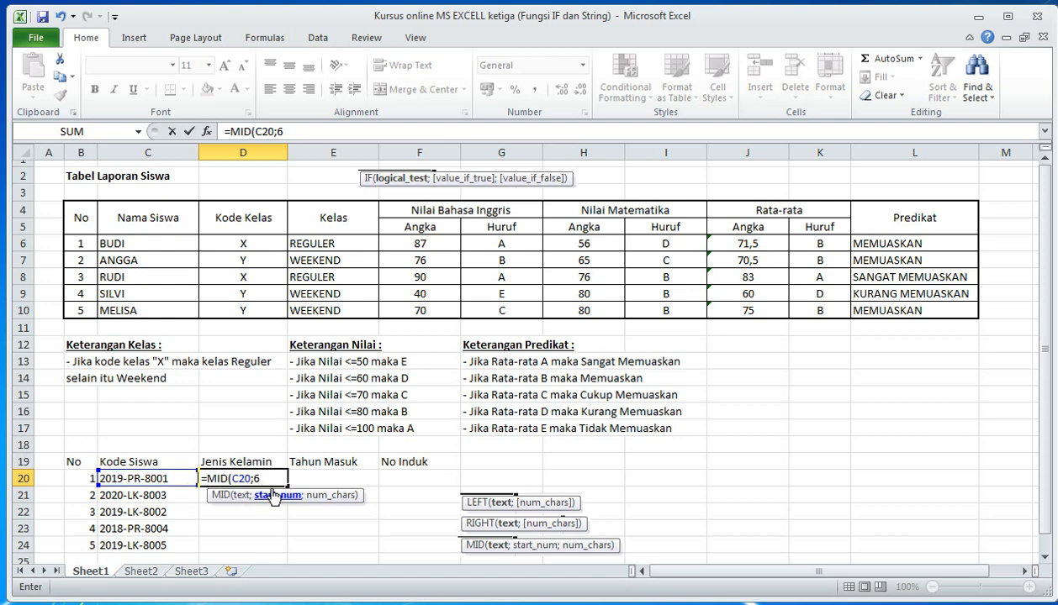
{"action": "type", "text": ";2"}
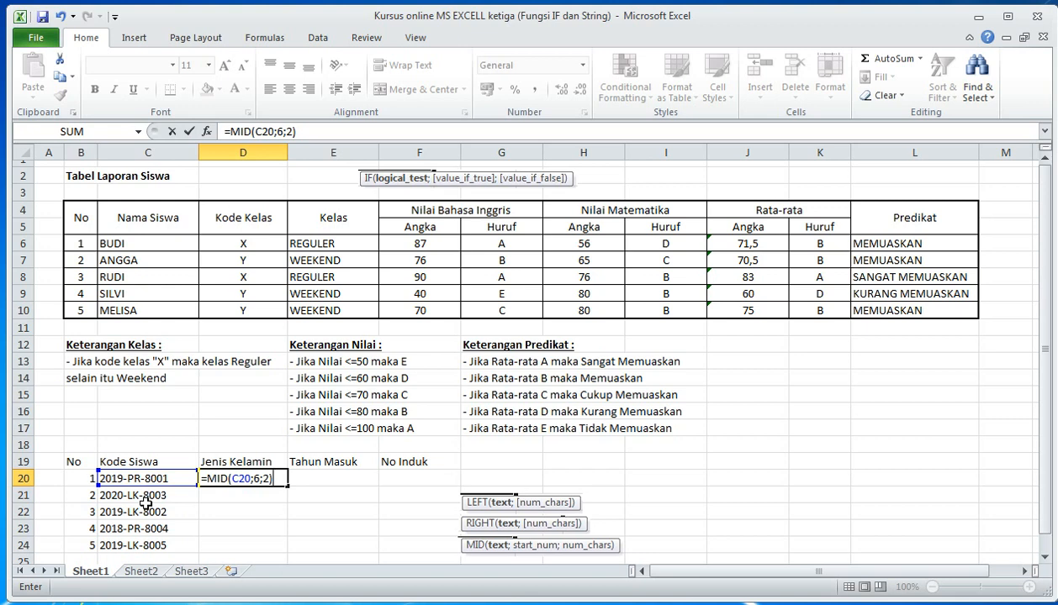
{"action": "key", "text": "Return"}
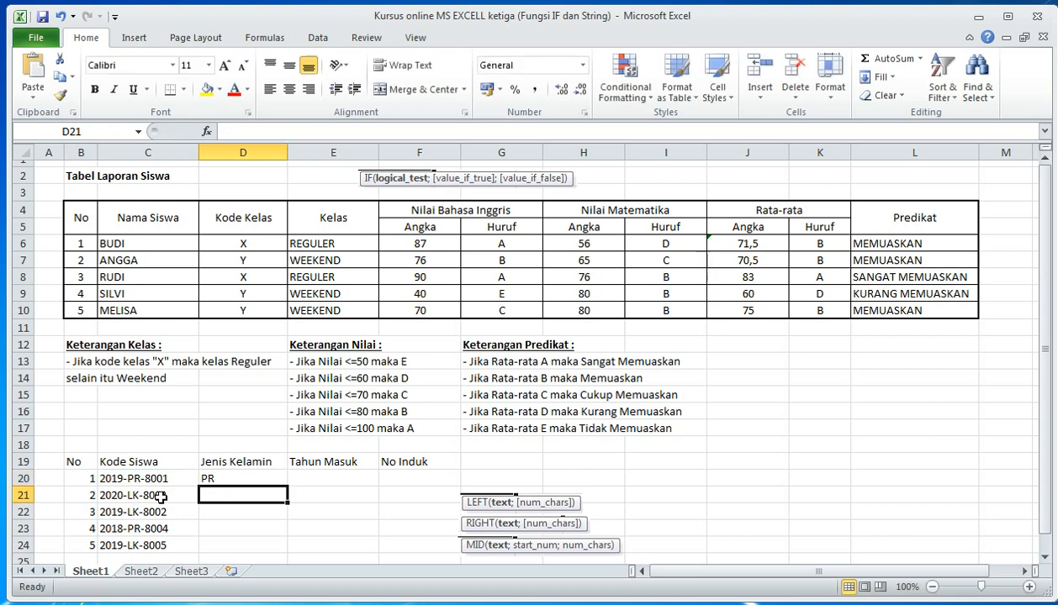
Step: Fill the Jenis Kelamin formula from D20 down to D24
{"action": "left_click", "coordinate": [228, 479]}
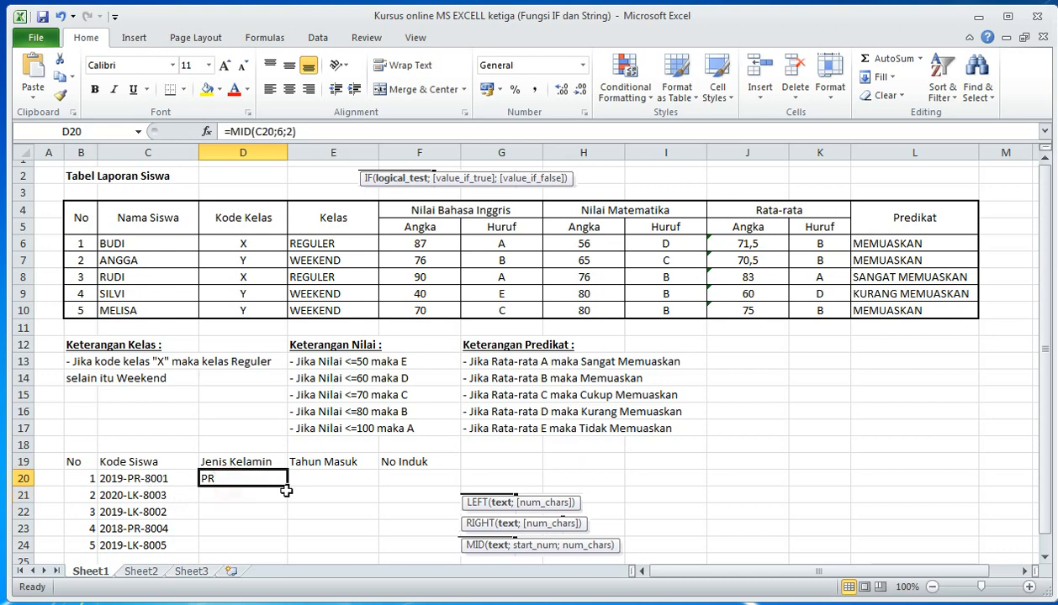
{"action": "left_click_drag", "start_coordinate": [288, 489], "coordinate": [284, 544]}
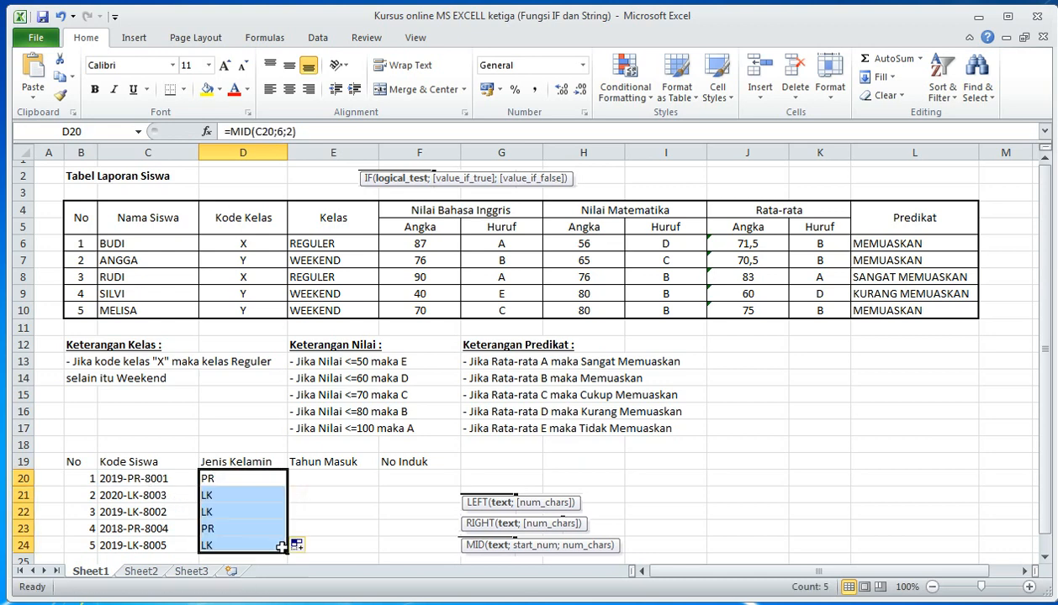
{"action": "left_click", "coordinate": [229, 490]}
{"action": "left_click", "coordinate": [226, 476]}
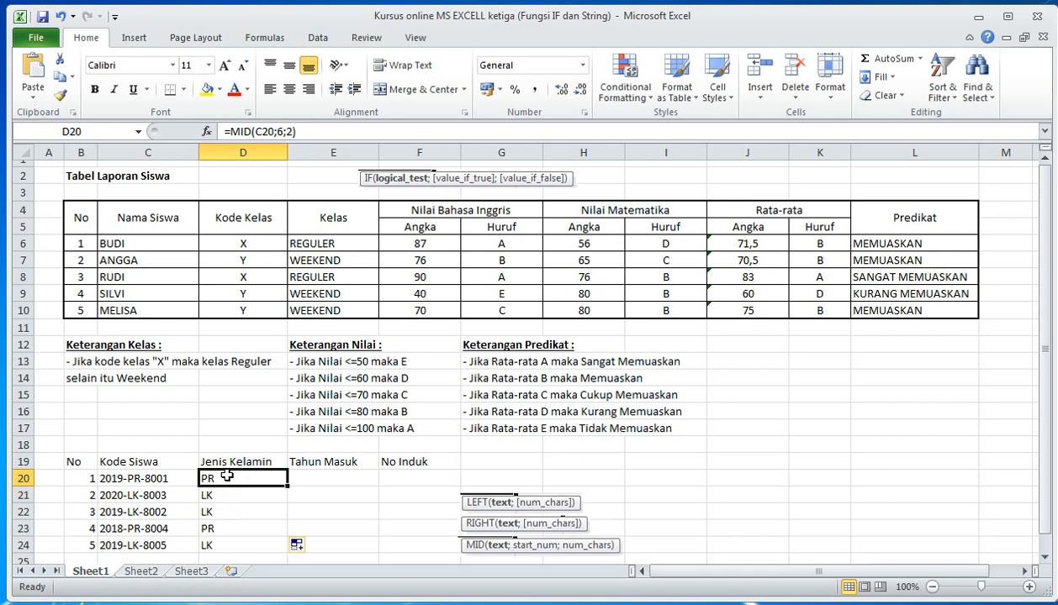
Step: Extract Tahun Masuk by entering =LEFT(C20;4) in E20 and fill the formula down to E24
{"action": "left_click", "coordinate": [323, 478]}
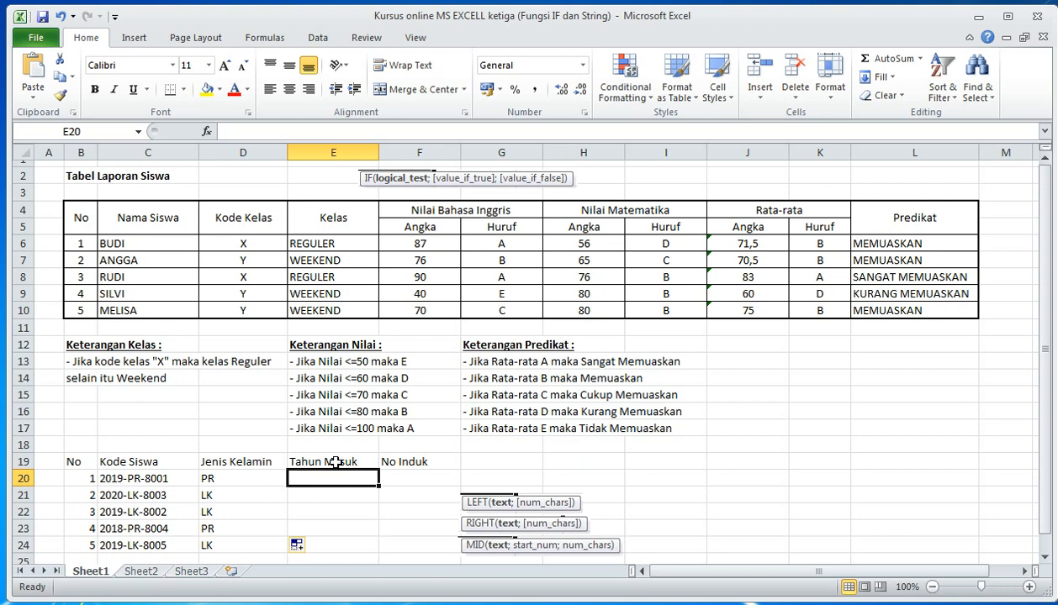
{"action": "type", "text": "=LEF"}
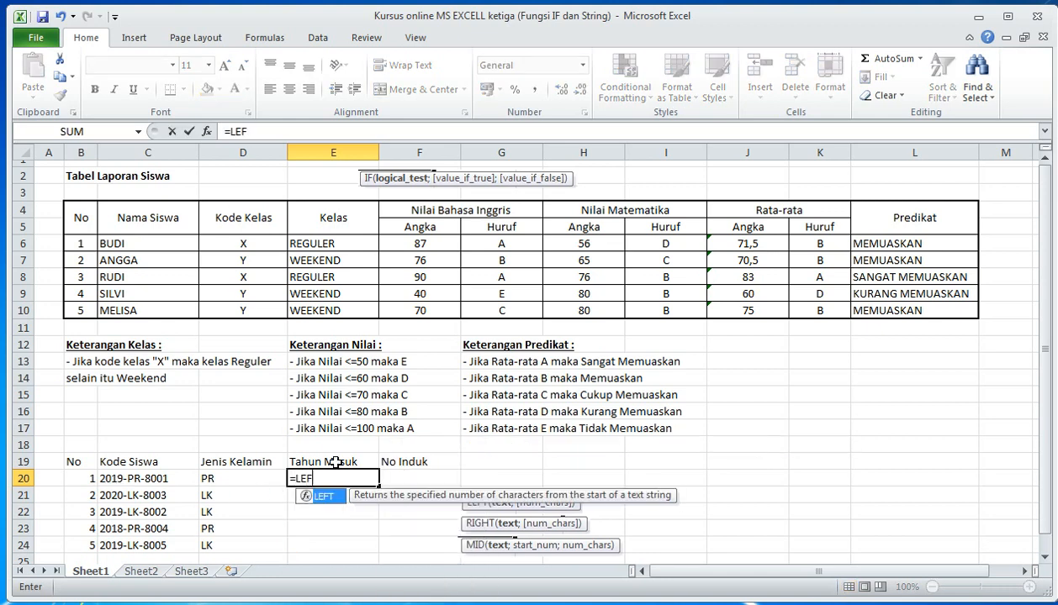
{"action": "type", "text": "T("}
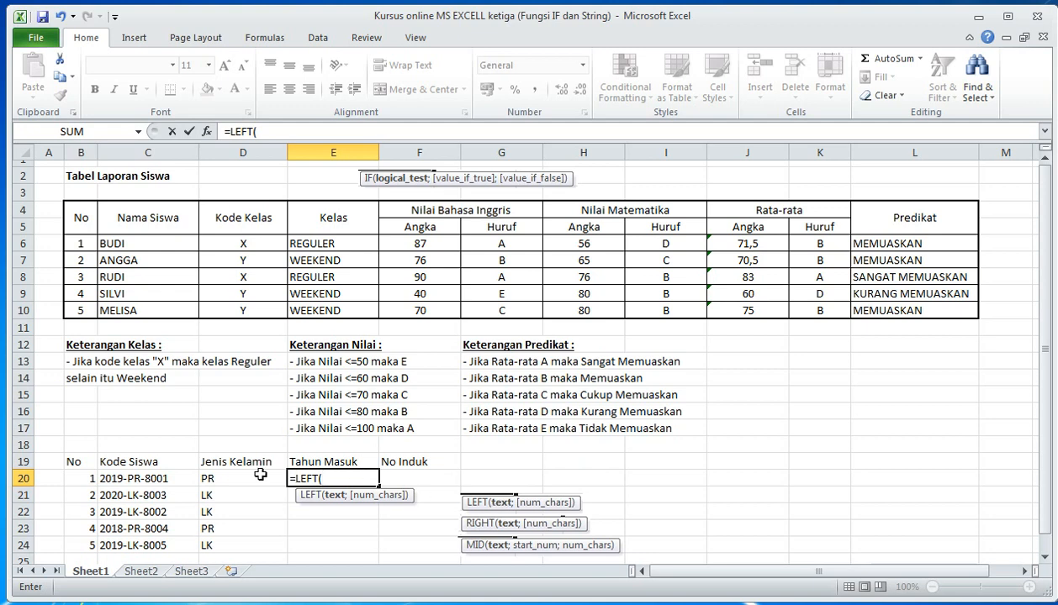
{"action": "left_click", "coordinate": [114, 476]}
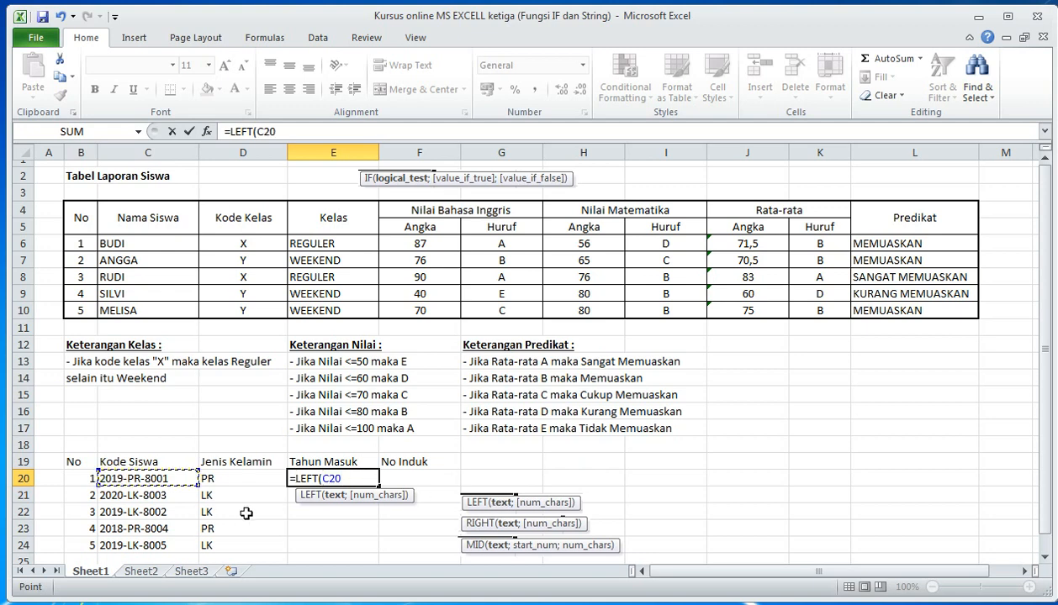
{"action": "type", "text": ";4"}
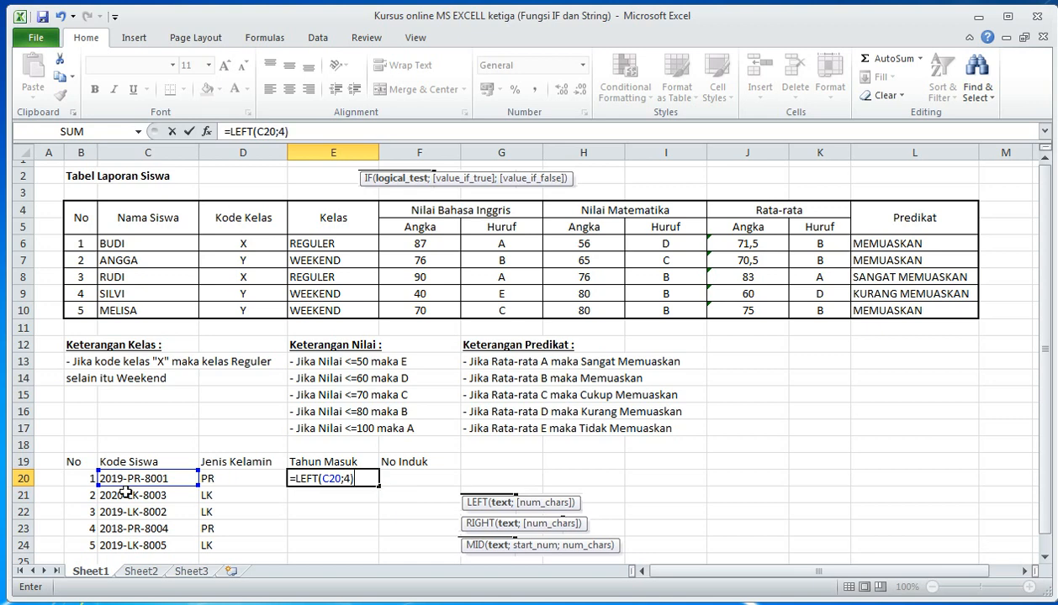
{"action": "key", "text": "Return"}
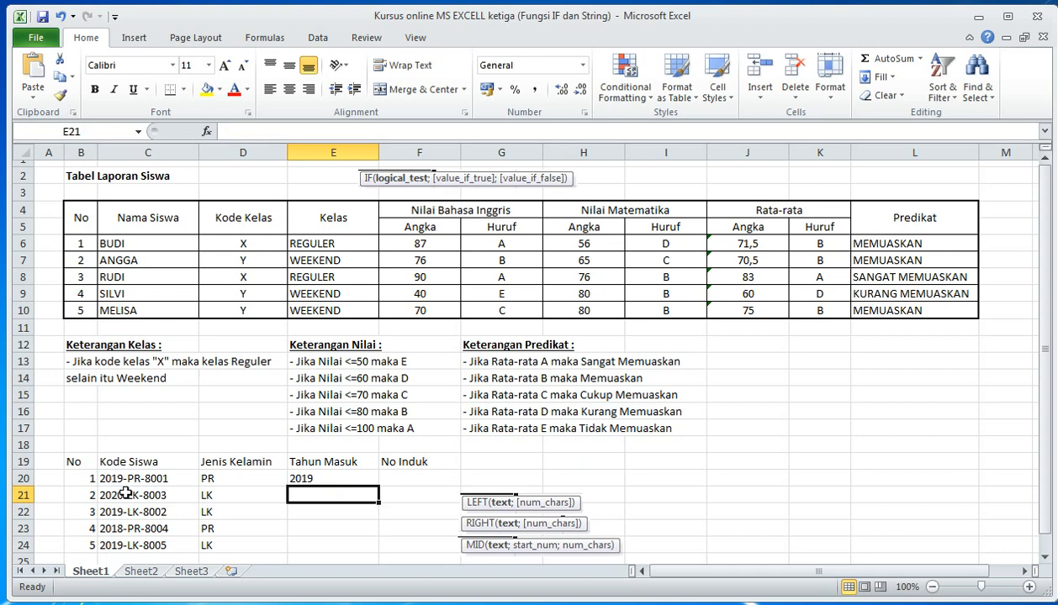
{"action": "left_click", "coordinate": [346, 476]}
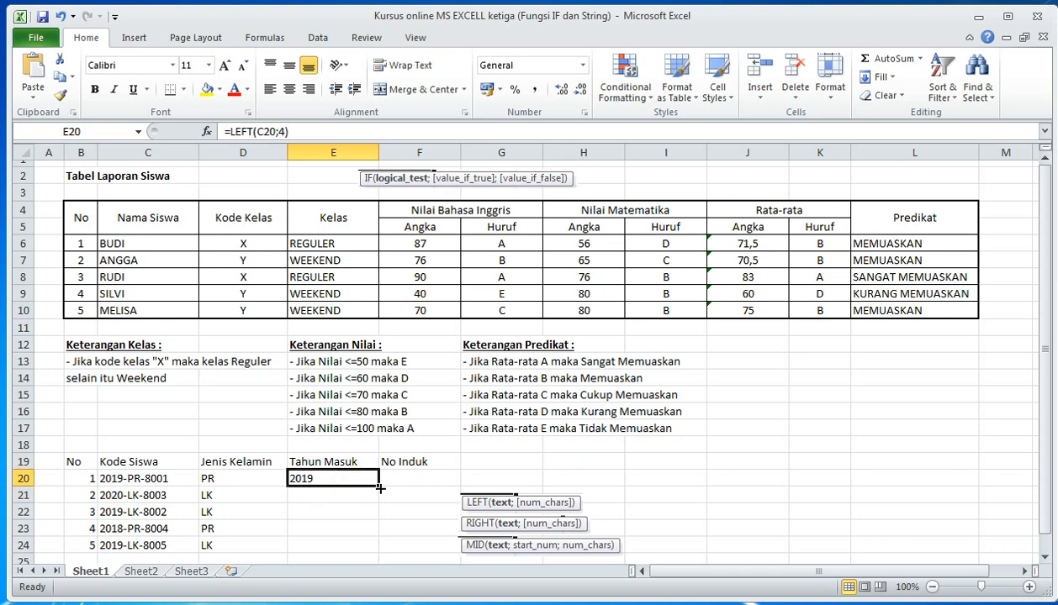
{"action": "left_click_drag", "start_coordinate": [379, 488], "coordinate": [379, 548]}
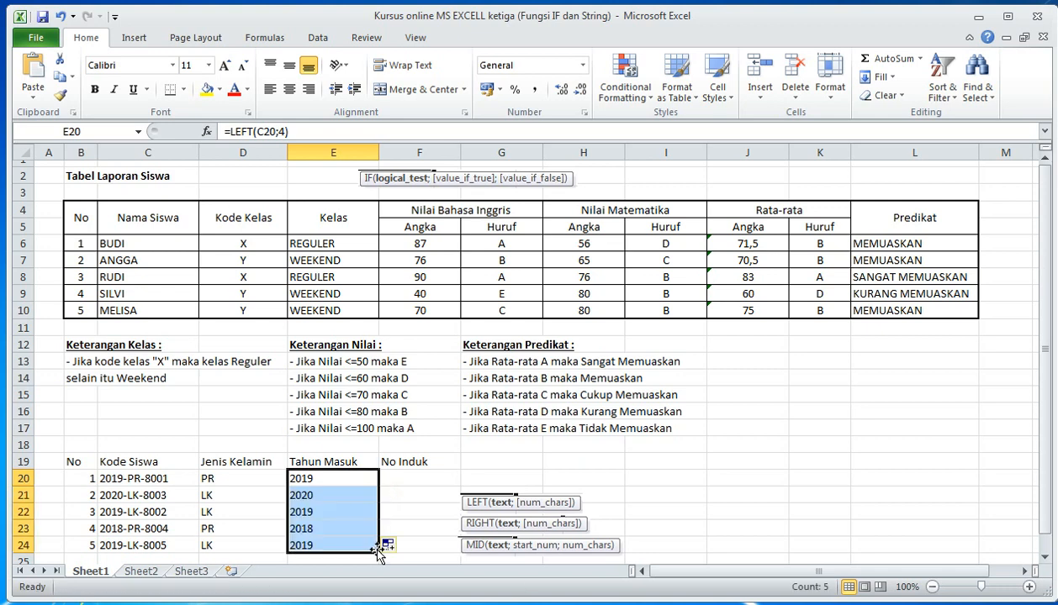
Step: Extract No Induk by entering =RIGHT(C20;4) in F20 and fill the formula down to F24
{"action": "left_click", "coordinate": [418, 478]}
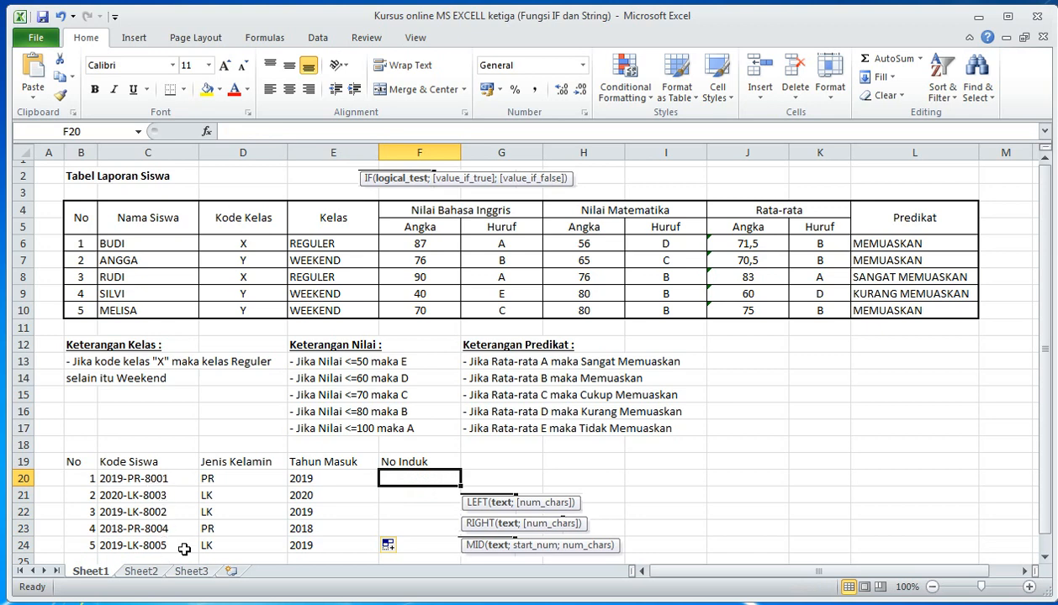
{"action": "type", "text": "=RIGHT"}
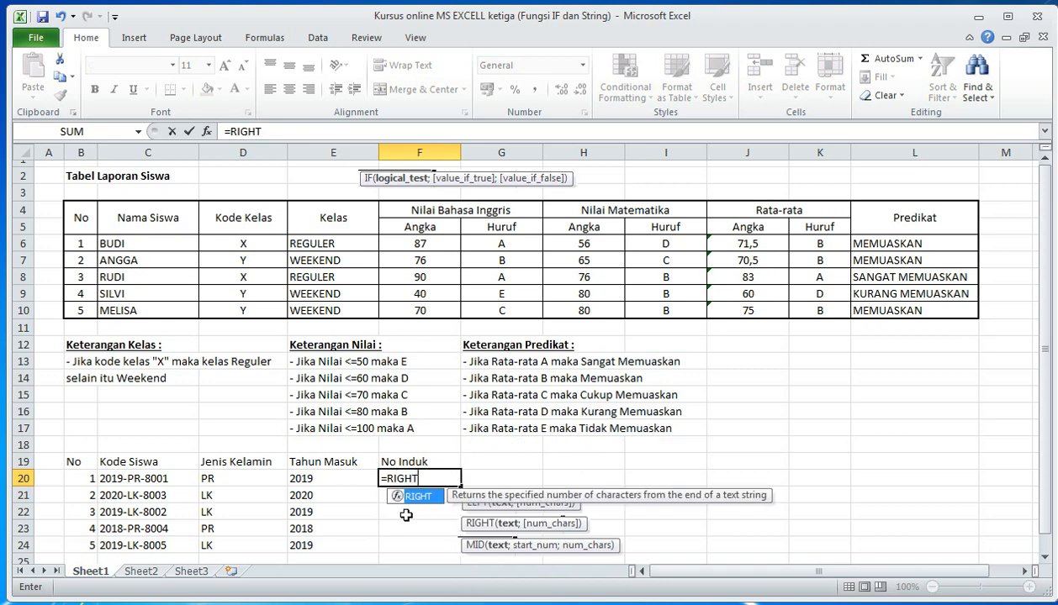
{"action": "type", "text": "("}
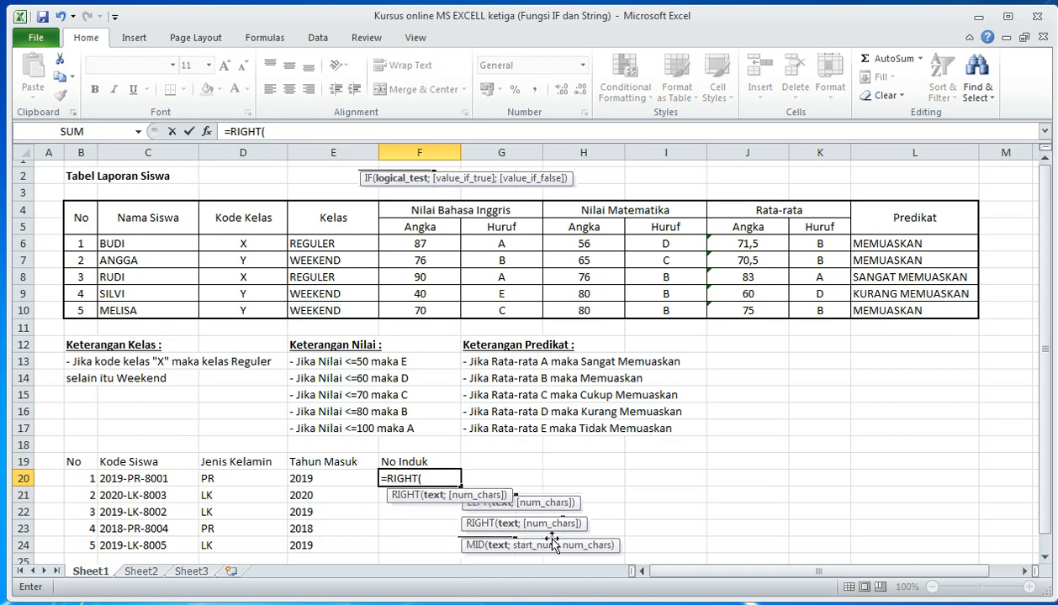
{"action": "left_click", "coordinate": [148, 479]}
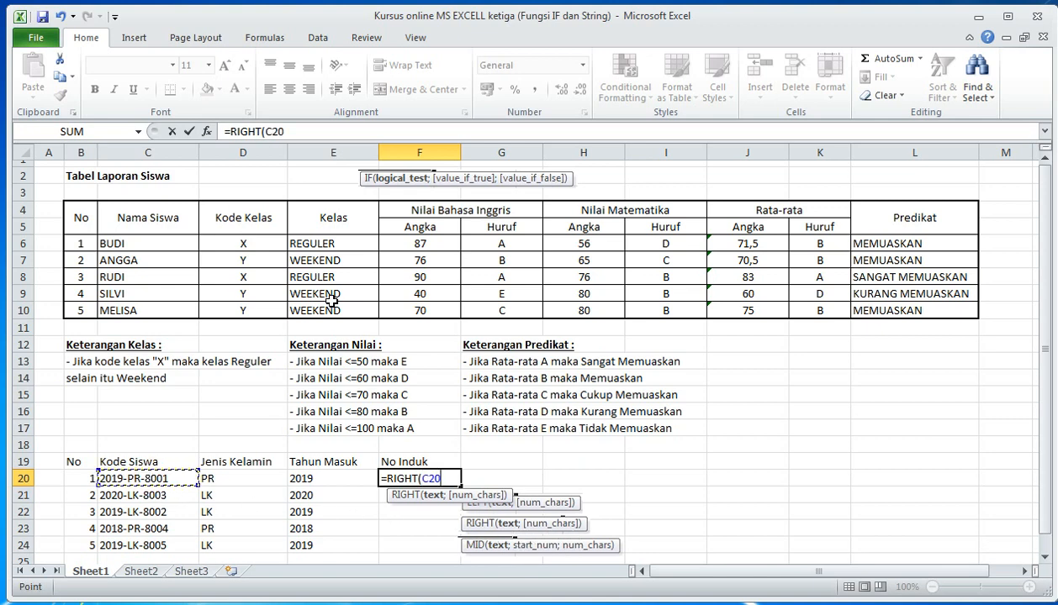
{"action": "type", "text": ";4"}
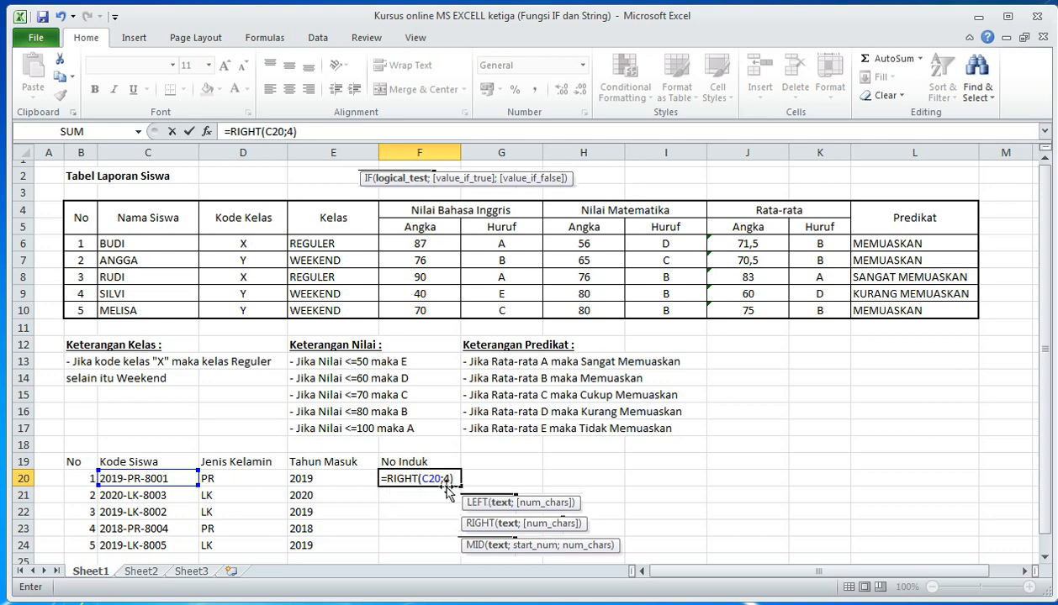
{"action": "key", "text": "Return"}
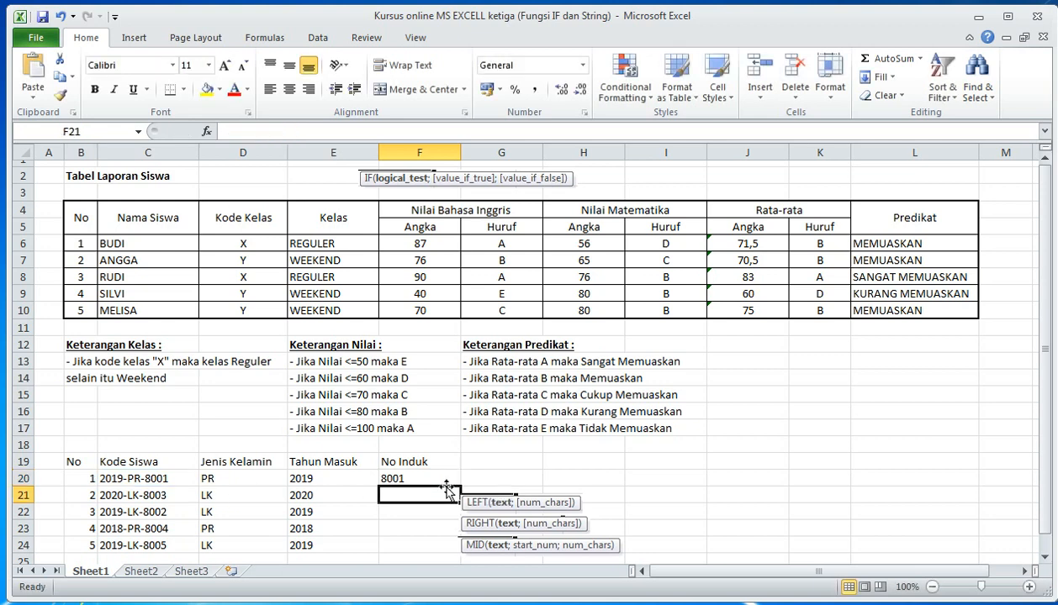
{"action": "left_click", "coordinate": [433, 476]}
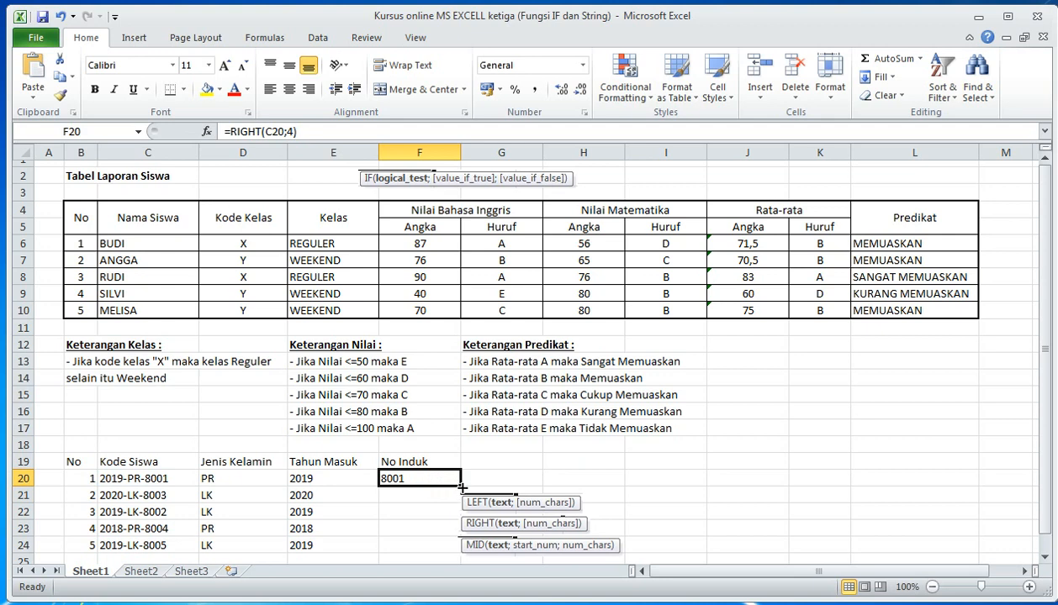
{"action": "left_click_drag", "start_coordinate": [459, 485], "coordinate": [451, 547]}
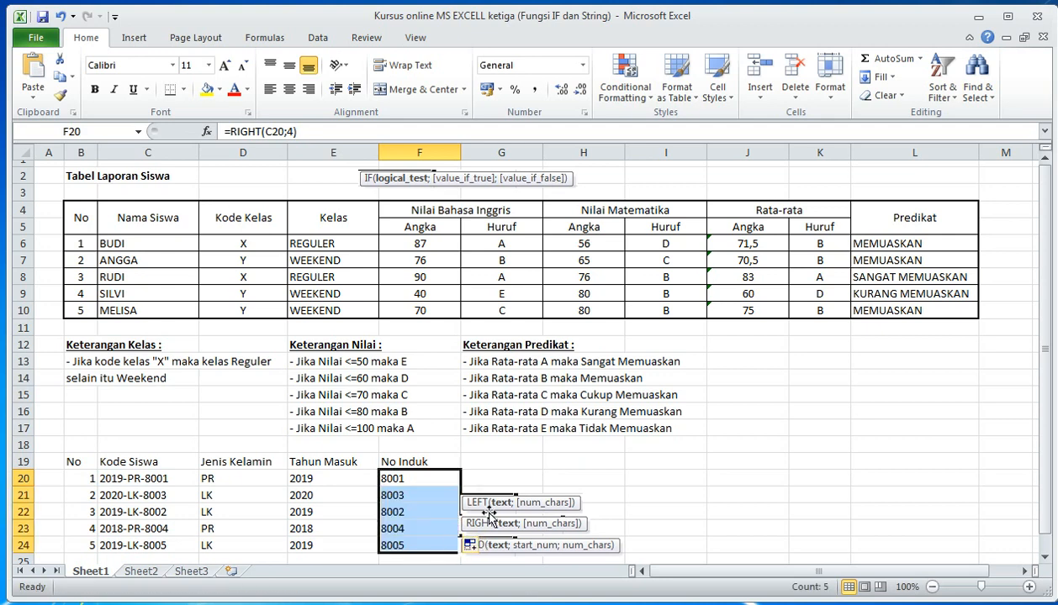
Step: Move the LEFT, RIGHT and MID syntax pictures away from the No Induk column, into the area around columns G to J
{"action": "left_click_drag", "start_coordinate": [496, 502], "coordinate": [594, 466]}
{"action": "left_click_drag", "start_coordinate": [532, 523], "coordinate": [587, 497]}
{"action": "left_click_drag", "start_coordinate": [551, 543], "coordinate": [657, 522]}
{"action": "left_click", "coordinate": [801, 441]}
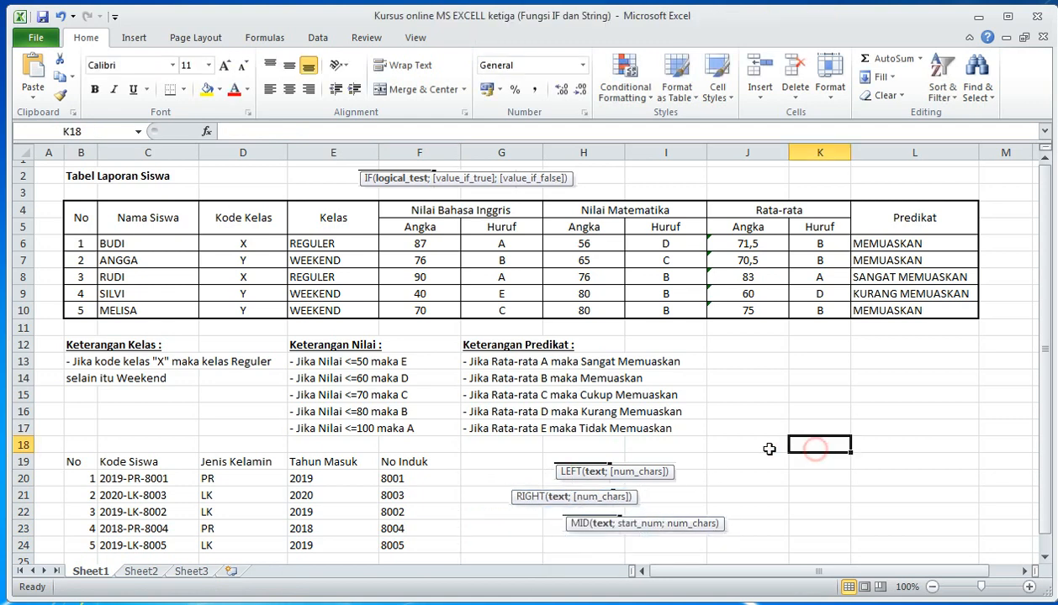
Step: Examine the Jenis Kelamin and Tahun Masuk formulas against the Kode Siswa column and the function syntax pictures
{"action": "left_click", "coordinate": [609, 467]}
{"action": "left_click", "coordinate": [580, 522]}
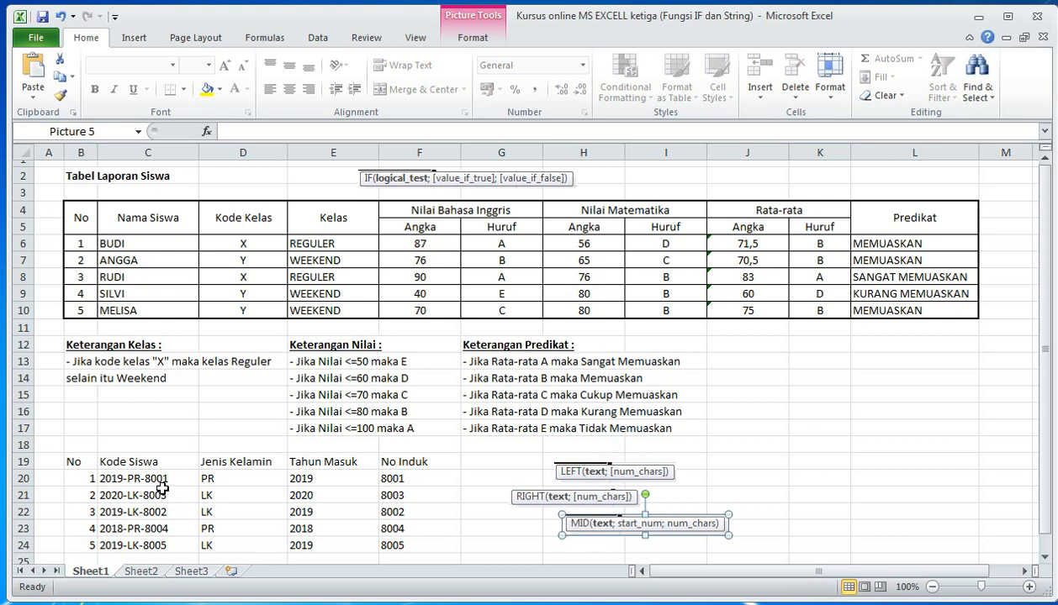
{"action": "left_click", "coordinate": [249, 483]}
{"action": "left_click", "coordinate": [304, 479]}
{"action": "left_click", "coordinate": [314, 505]}
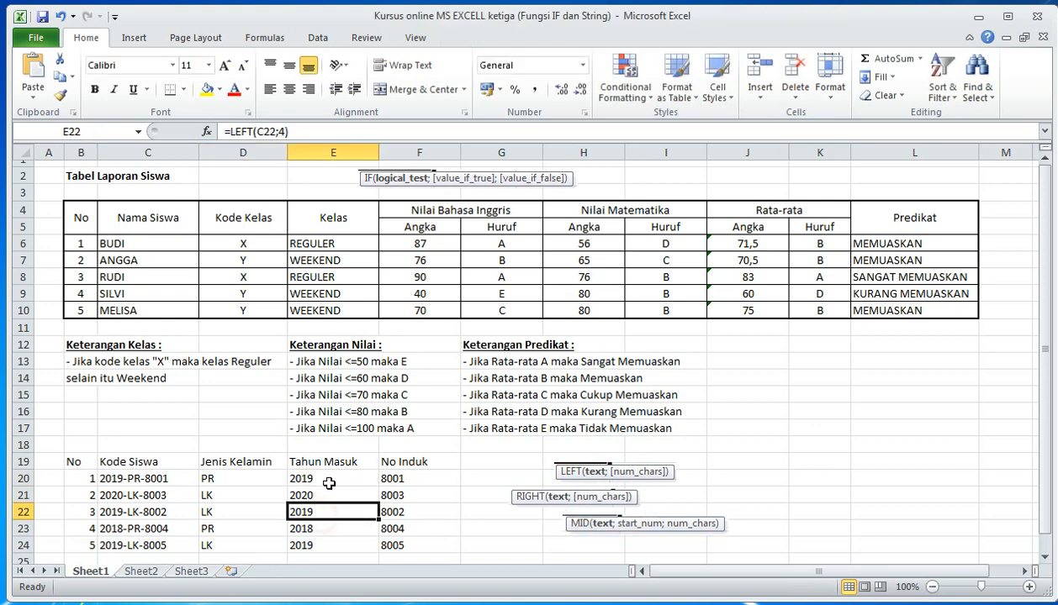
{"action": "left_click", "coordinate": [323, 476]}
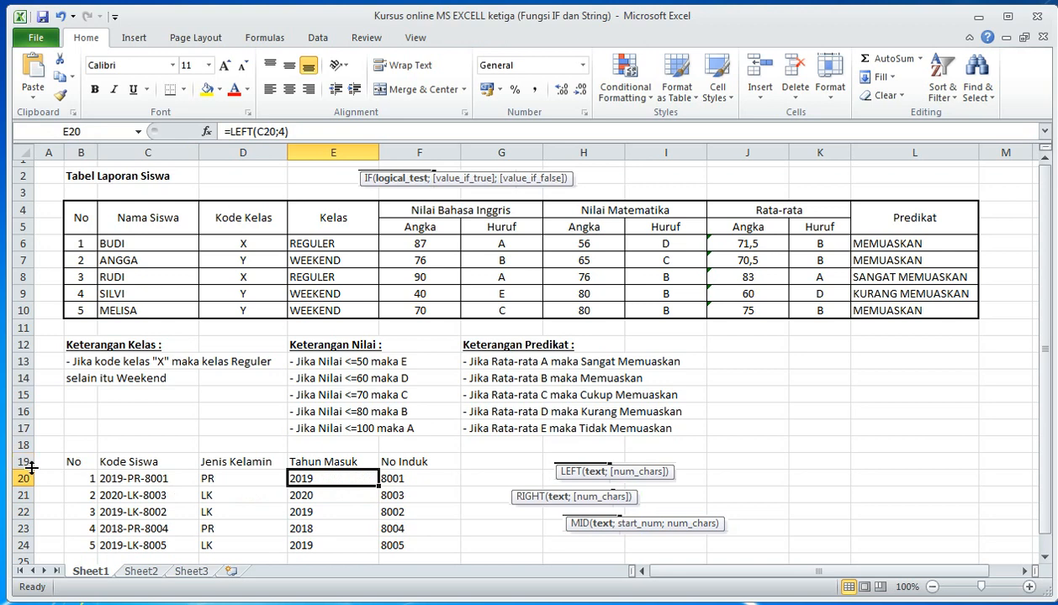
{"action": "left_click", "coordinate": [116, 460]}
{"action": "left_click", "coordinate": [162, 511]}
{"action": "left_click", "coordinate": [316, 521]}
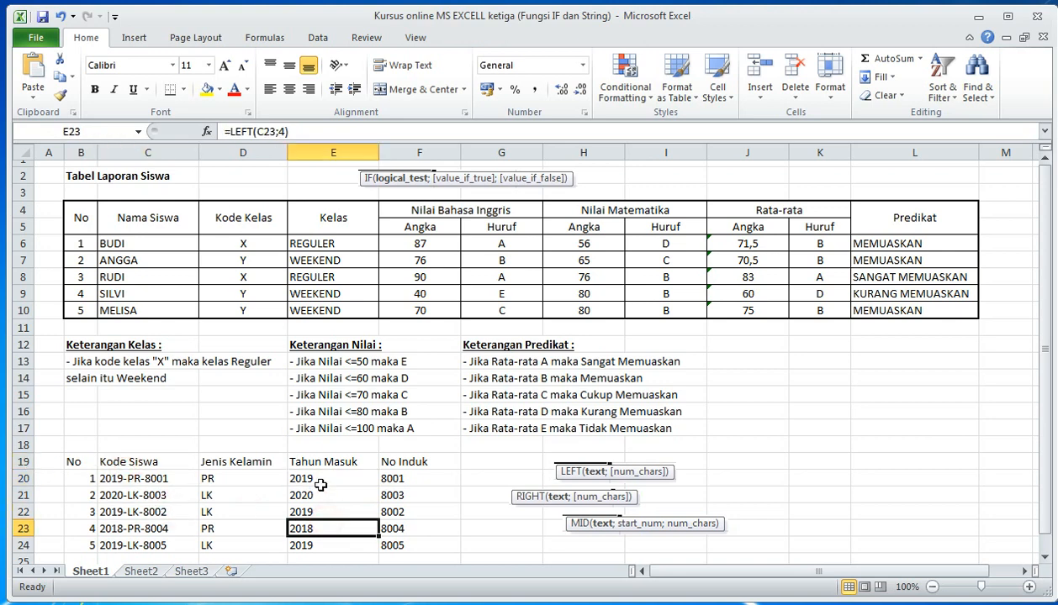
Step: Apply a medium solid outline border to the student code table in B19:F24
{"action": "left_click", "coordinate": [316, 478]}
{"action": "left_click_drag", "start_coordinate": [70, 463], "coordinate": [401, 539]}
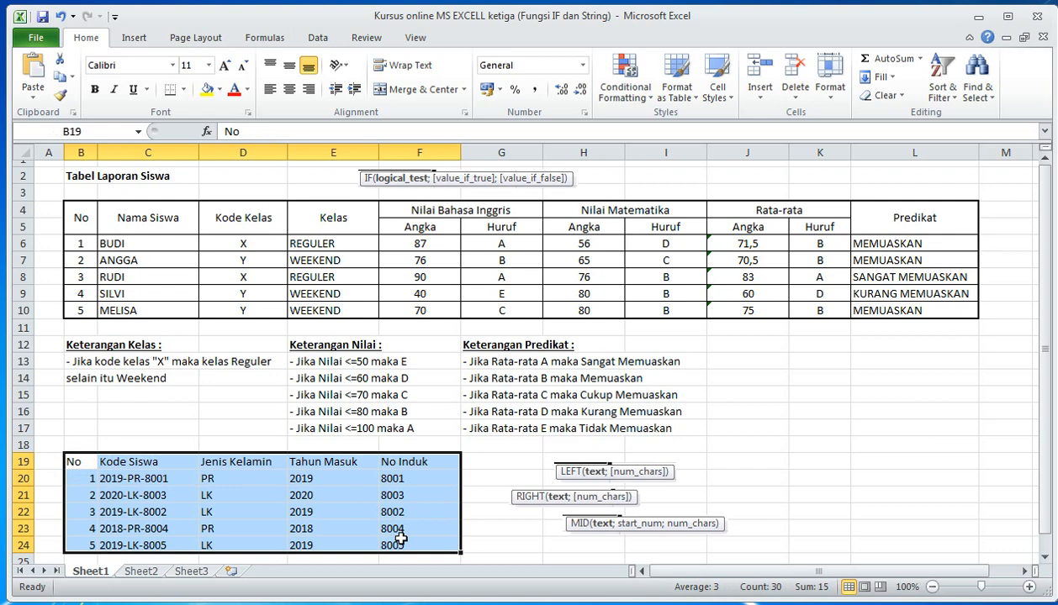
{"action": "right_click", "coordinate": [313, 489]}
{"action": "left_click", "coordinate": [376, 431]}
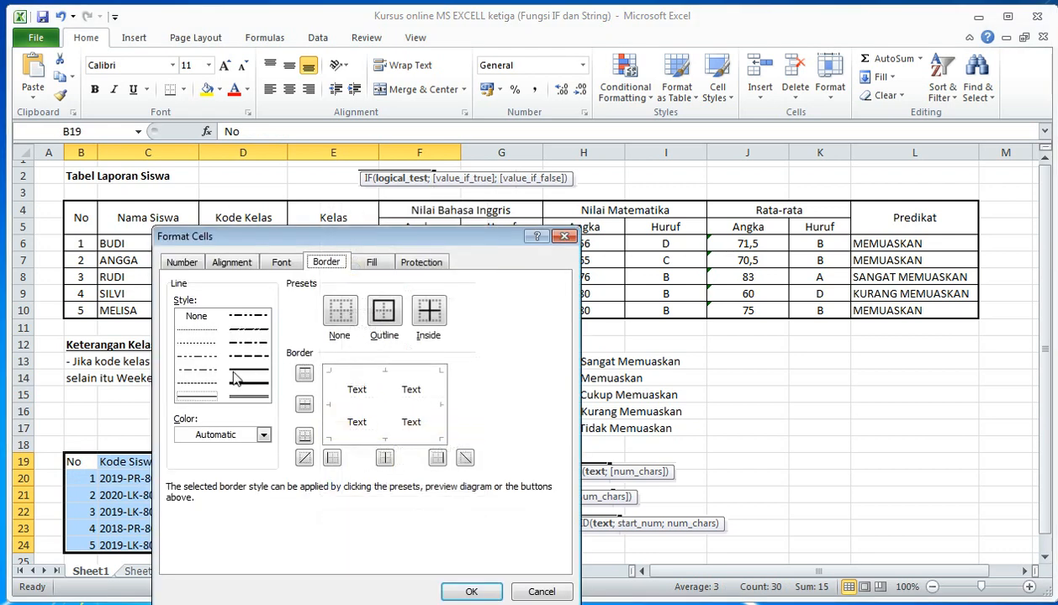
{"action": "left_click", "coordinate": [305, 373]}
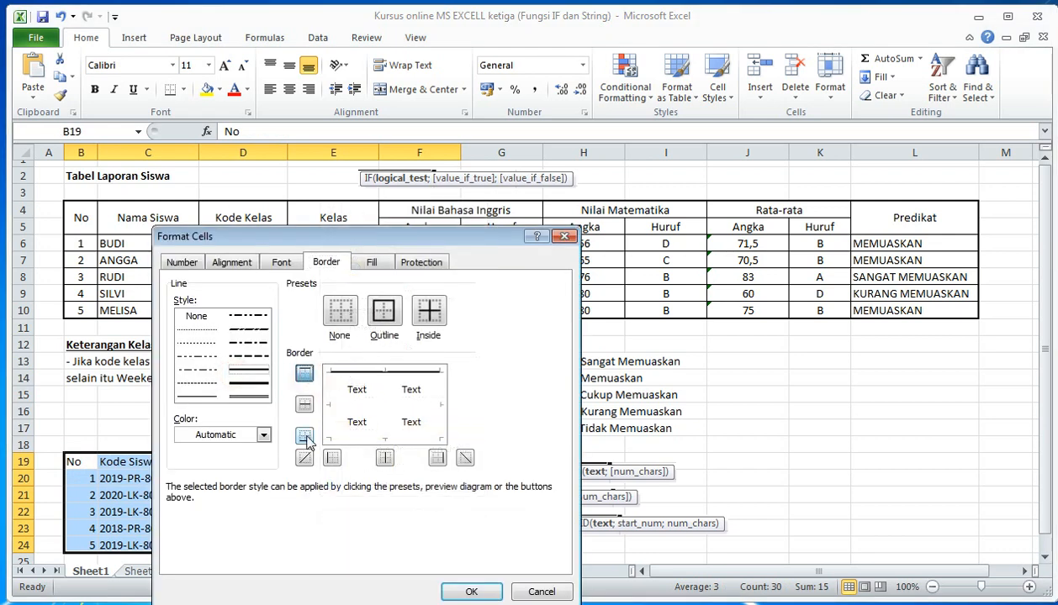
{"action": "left_click", "coordinate": [304, 435]}
{"action": "left_click", "coordinate": [332, 457]}
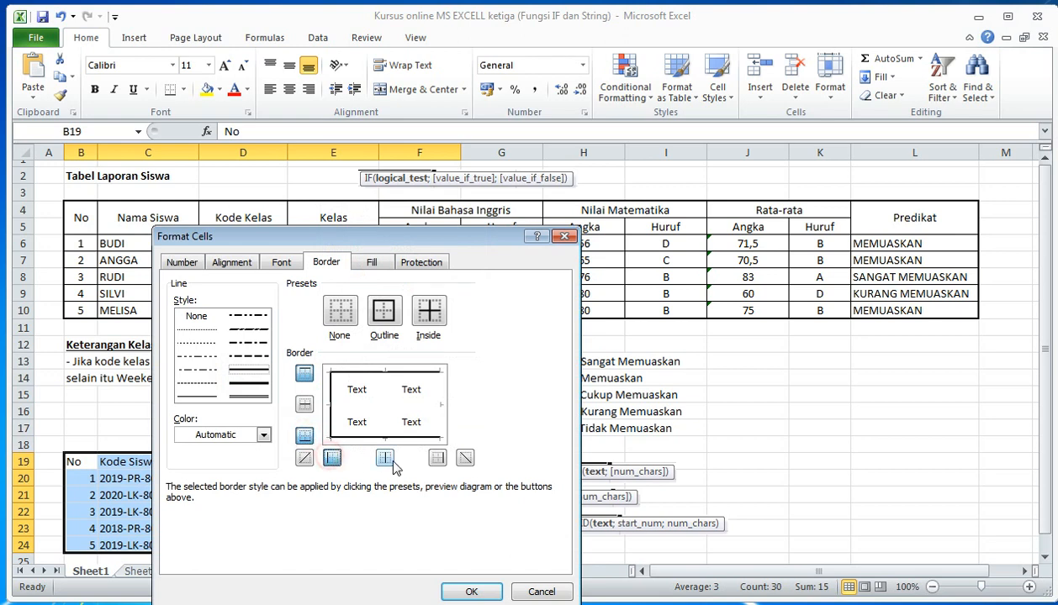
{"action": "left_click", "coordinate": [437, 457]}
{"action": "left_click", "coordinate": [461, 592]}
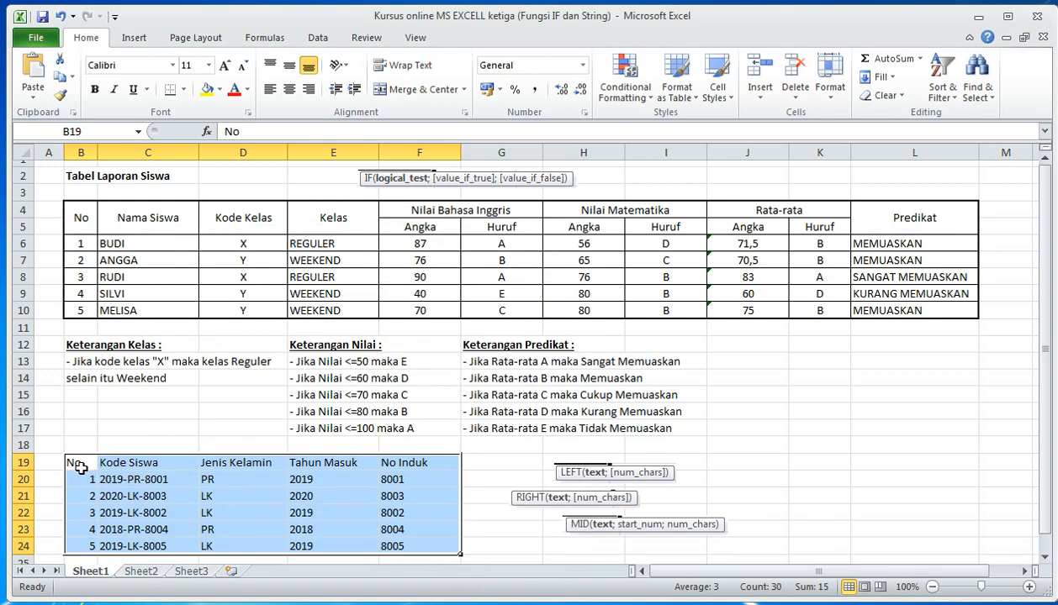
{"action": "left_click", "coordinate": [137, 383]}
Step: Add a bottom border beneath the header row B19:F19 of the student code table
{"action": "left_click_drag", "start_coordinate": [75, 461], "coordinate": [380, 460]}
{"action": "right_click", "coordinate": [380, 460]}
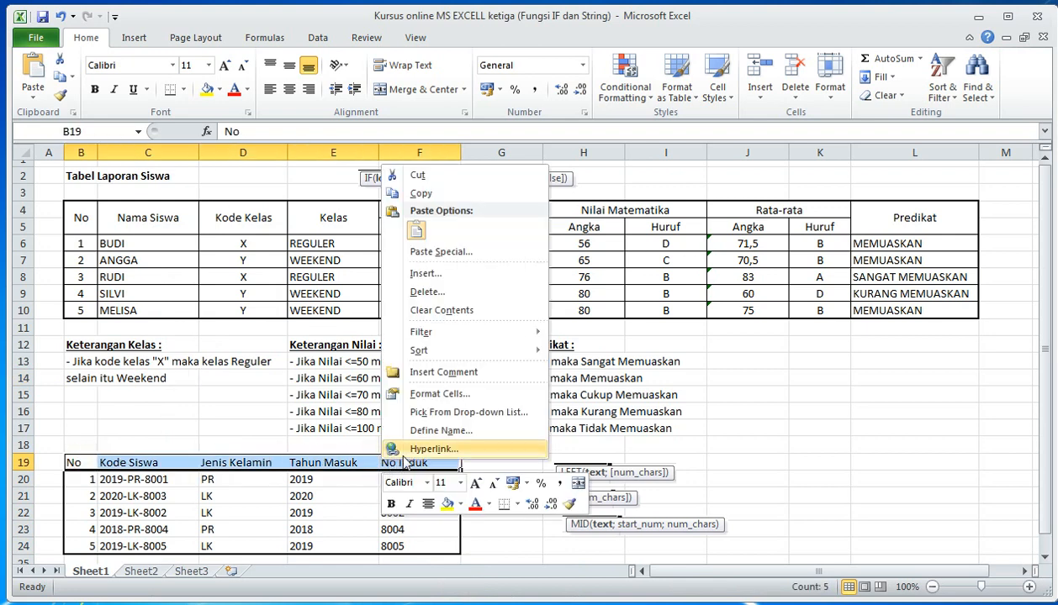
{"action": "left_click", "coordinate": [415, 391]}
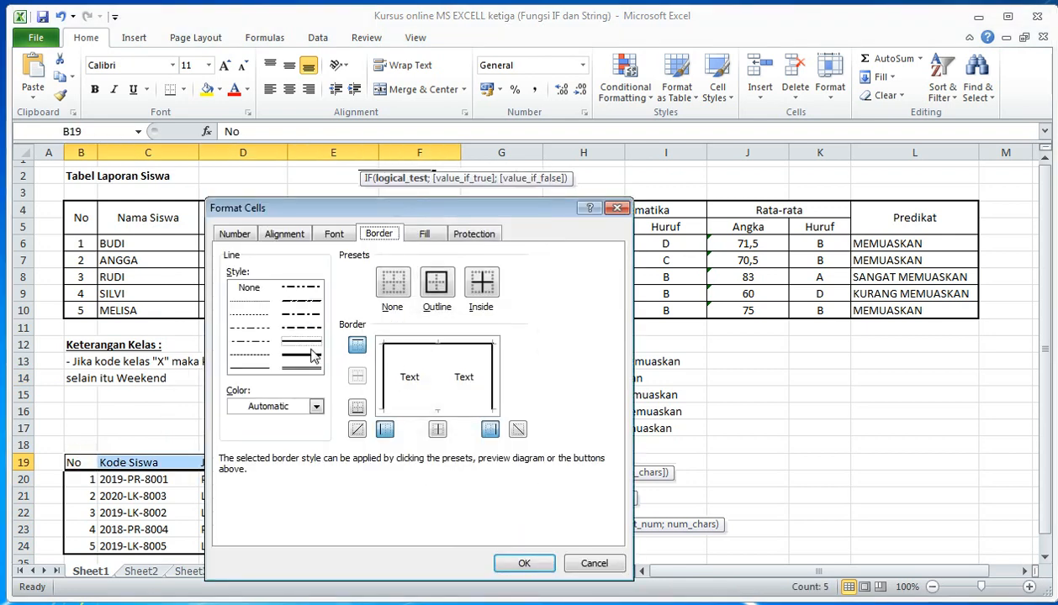
{"action": "left_click", "coordinate": [357, 408]}
{"action": "left_click", "coordinate": [523, 563]}
{"action": "left_click", "coordinate": [329, 427]}
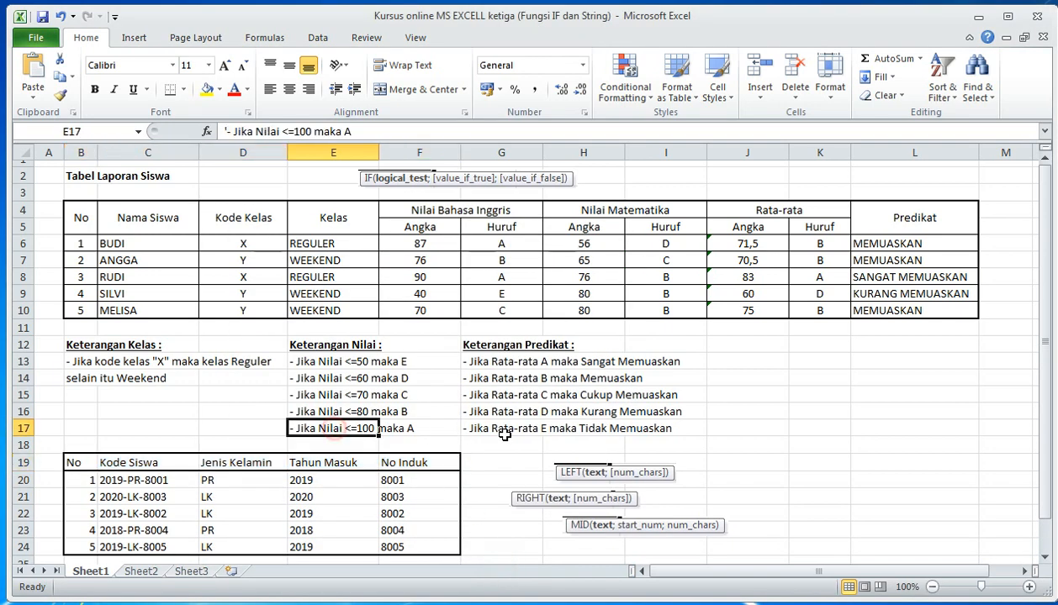
{"action": "left_click", "coordinate": [748, 427]}
Step: Center the header labels from No to No Induk in B19:F19
{"action": "left_click_drag", "start_coordinate": [81, 462], "coordinate": [380, 462]}
{"action": "left_click", "coordinate": [290, 89]}
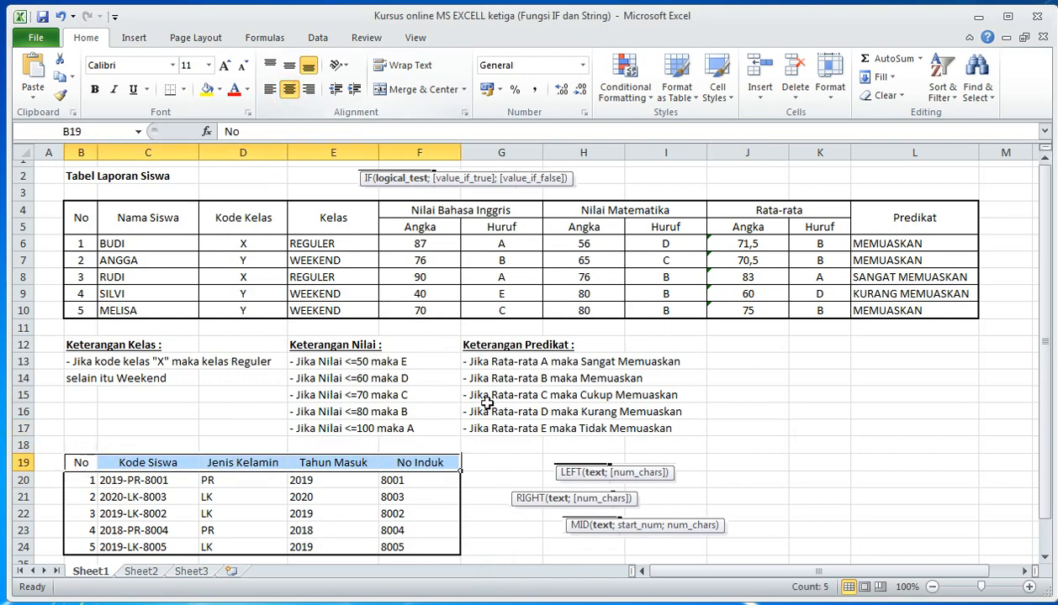
{"action": "left_click", "coordinate": [757, 392]}
{"action": "left_click", "coordinate": [492, 474]}
{"action": "left_click", "coordinate": [832, 408]}
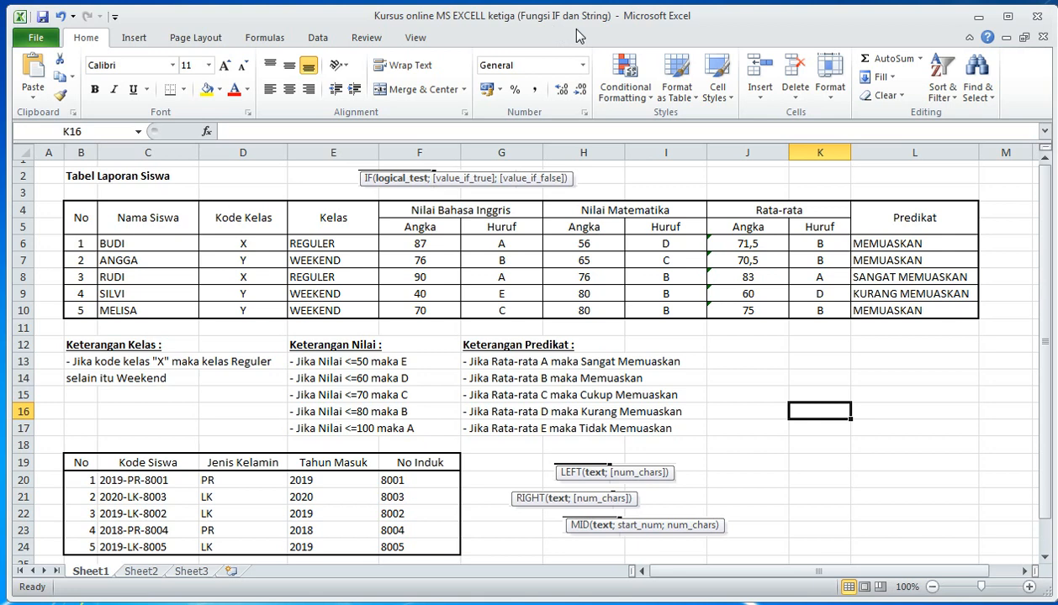
{"action": "left_click", "coordinate": [726, 357]}
{"action": "left_click", "coordinate": [719, 328]}
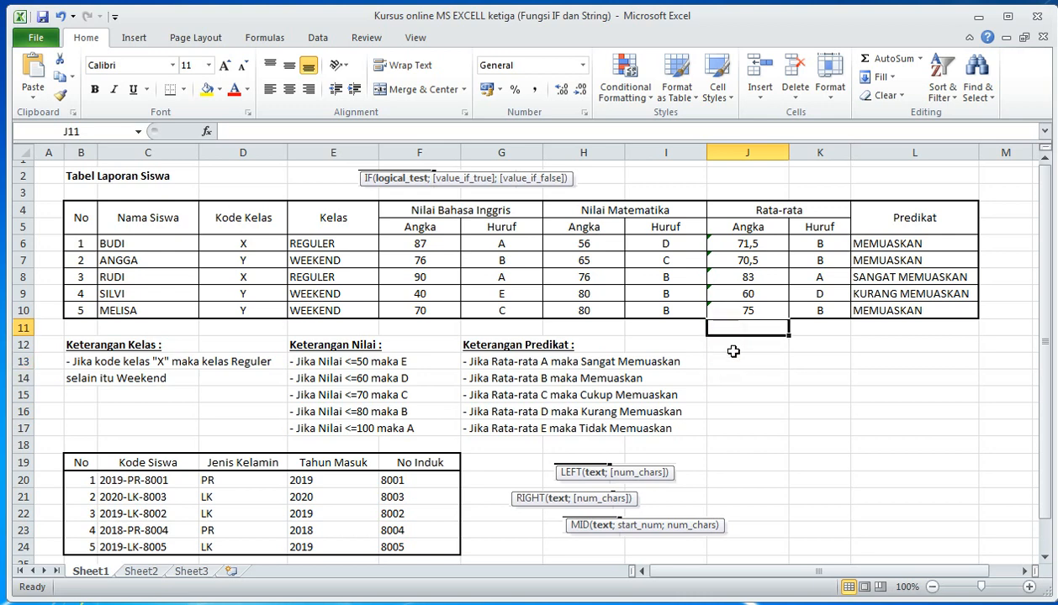
{"action": "left_click", "coordinate": [733, 349]}
{"action": "left_click", "coordinate": [724, 380]}
{"action": "left_click", "coordinate": [808, 370]}
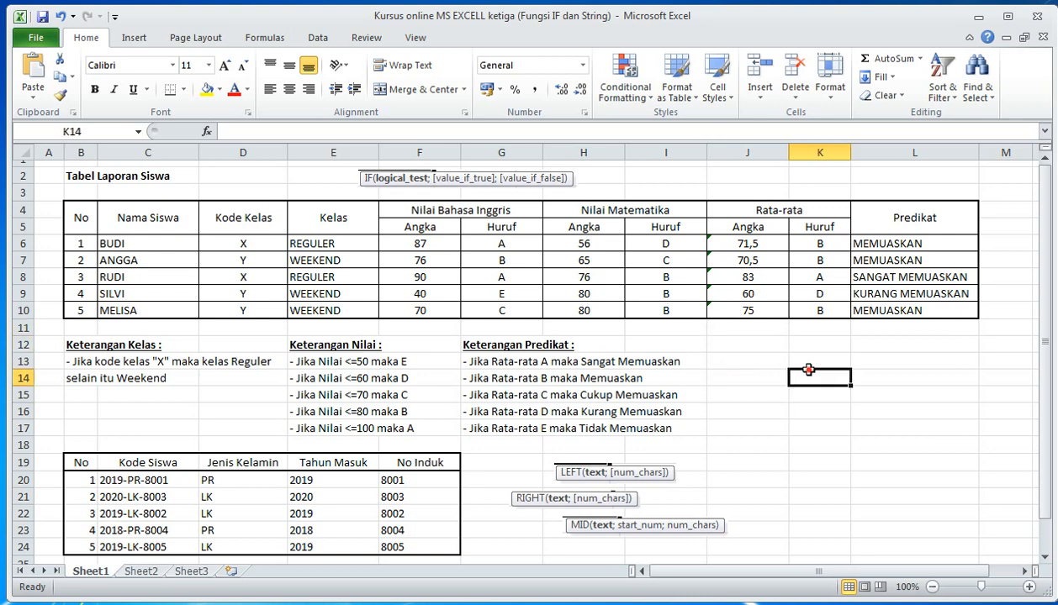
{"action": "left_click", "coordinate": [760, 356]}
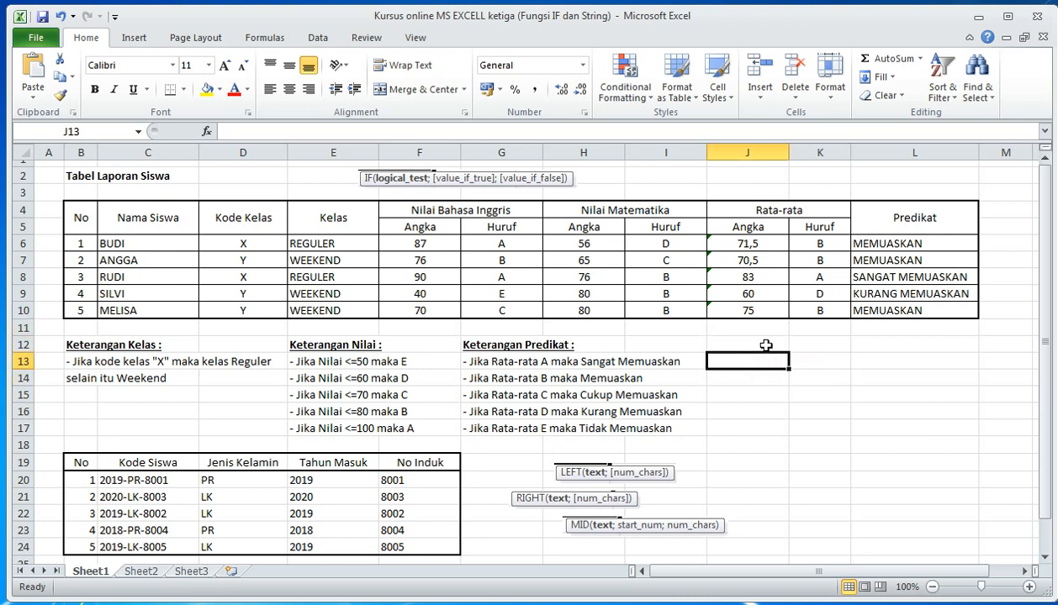